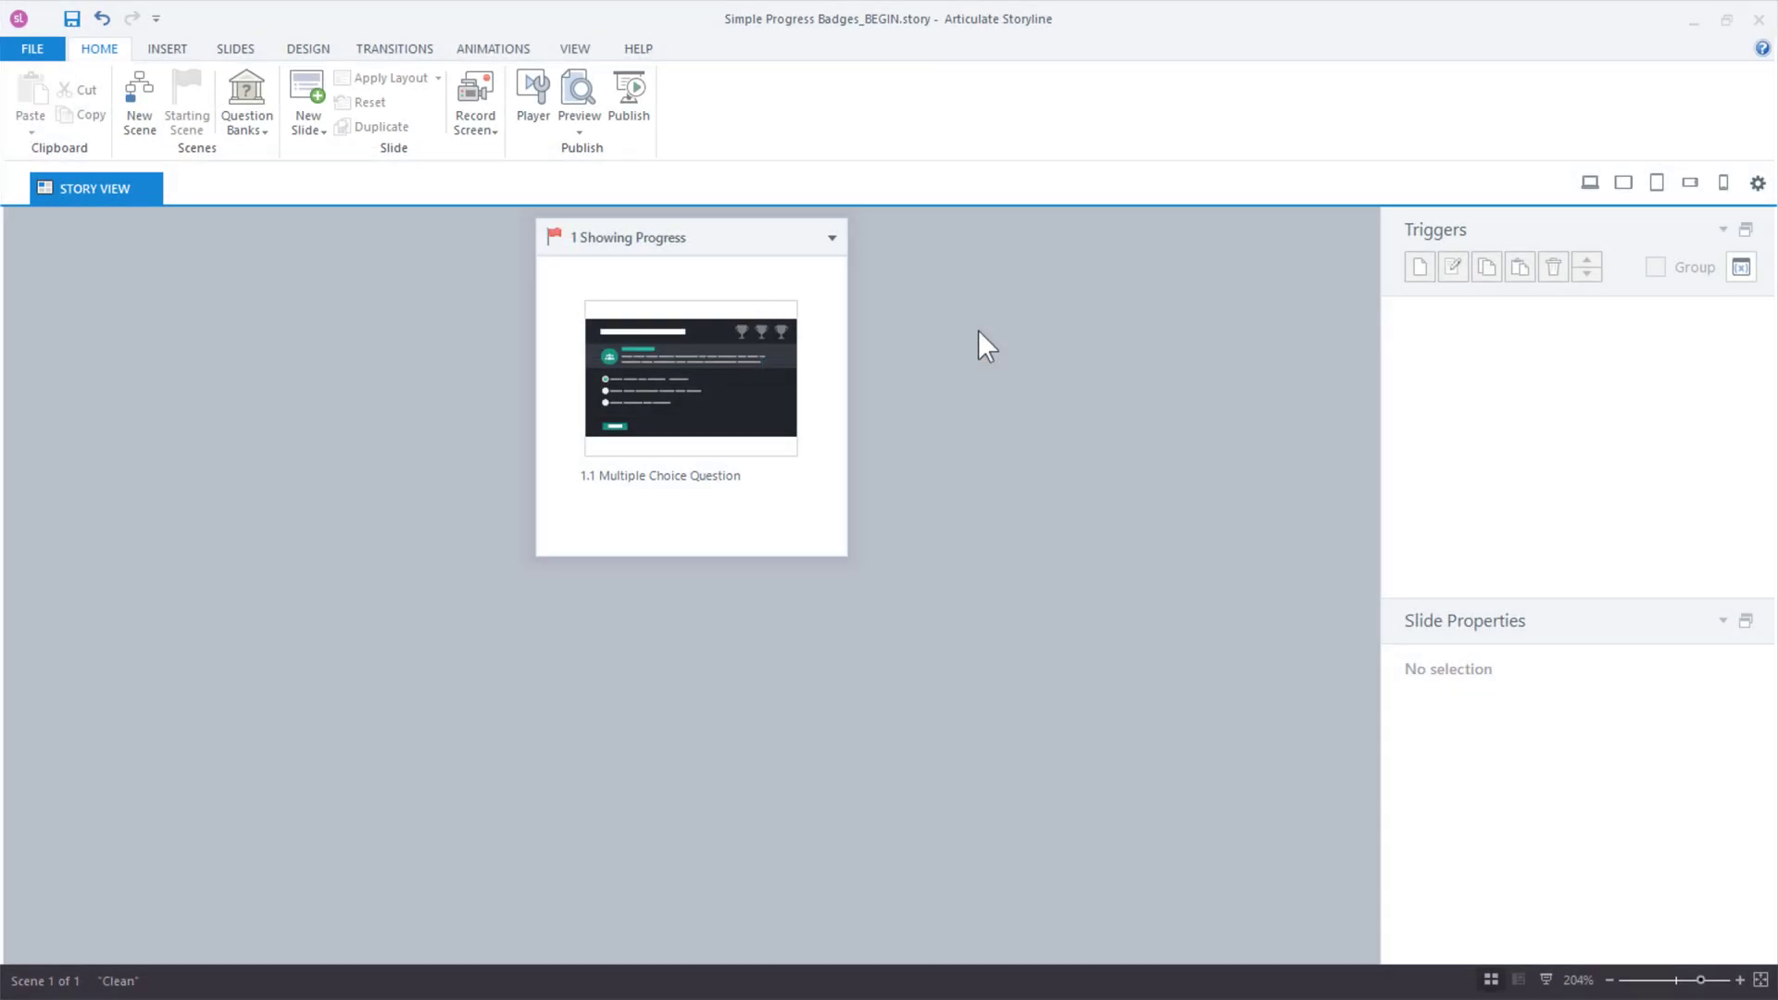
Open slide 1.1 and inspect Trophy Q1's Normal and Correct states.
{"action": "double_click", "coordinate": [746, 402]}
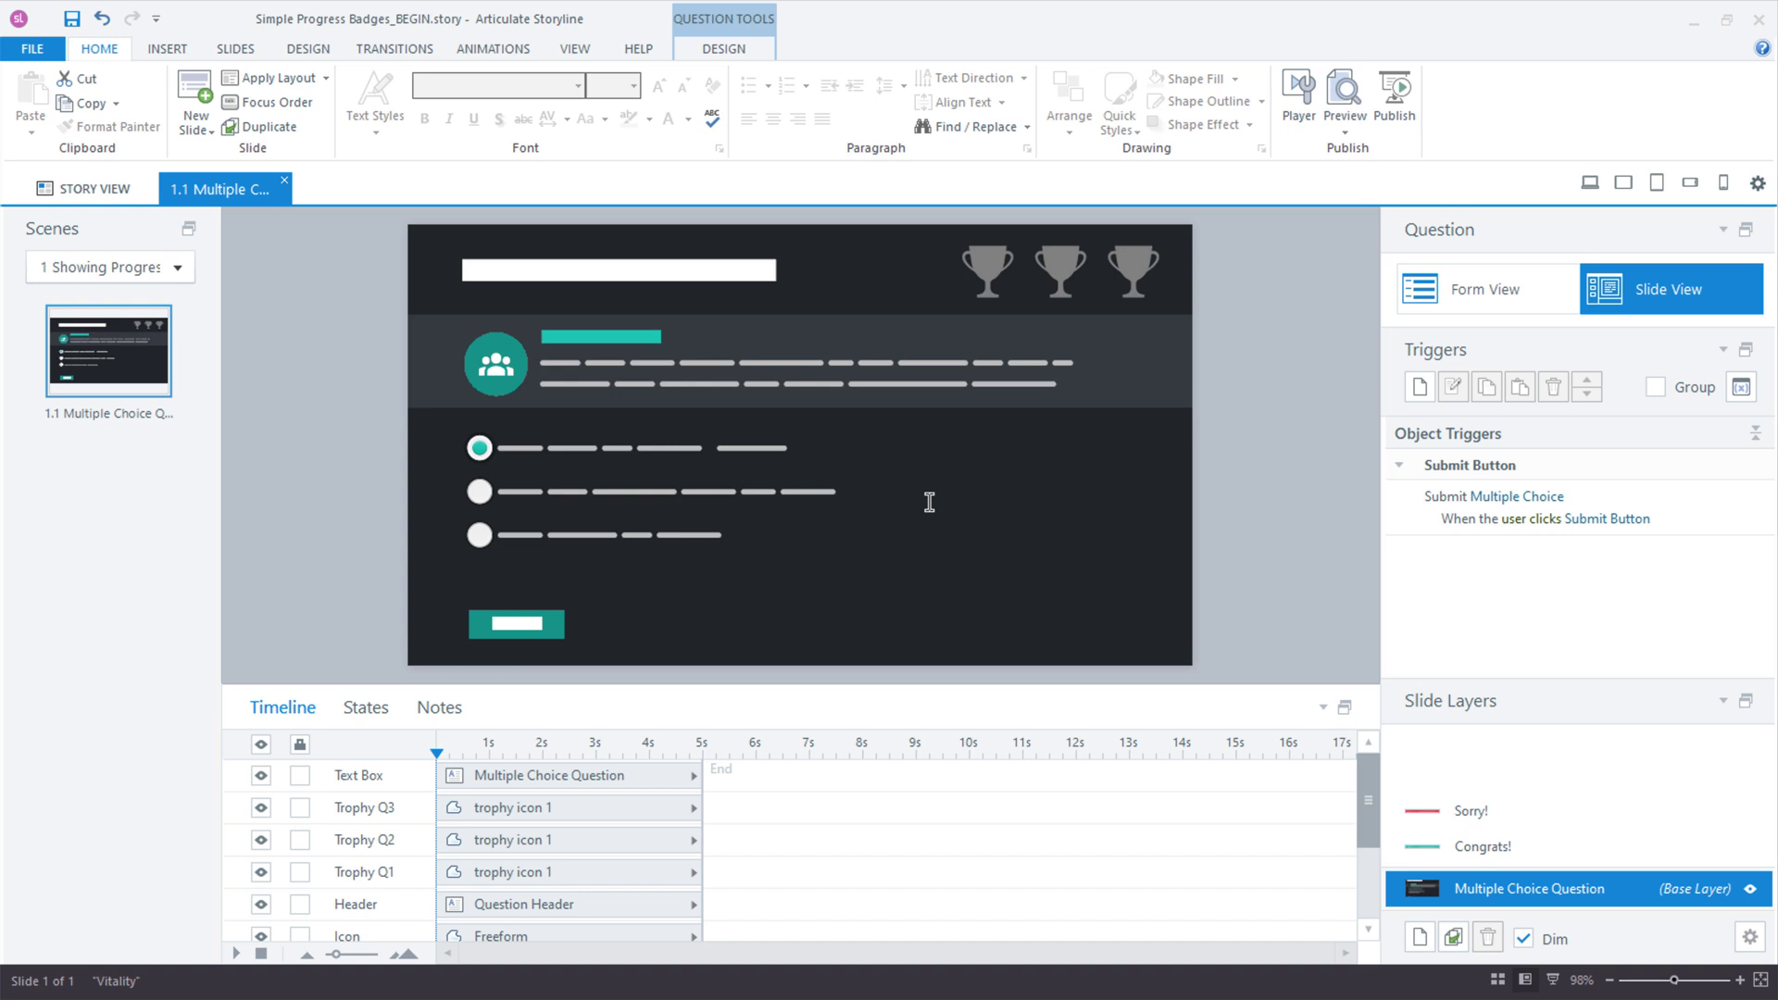
{"action": "left_click", "coordinate": [991, 271]}
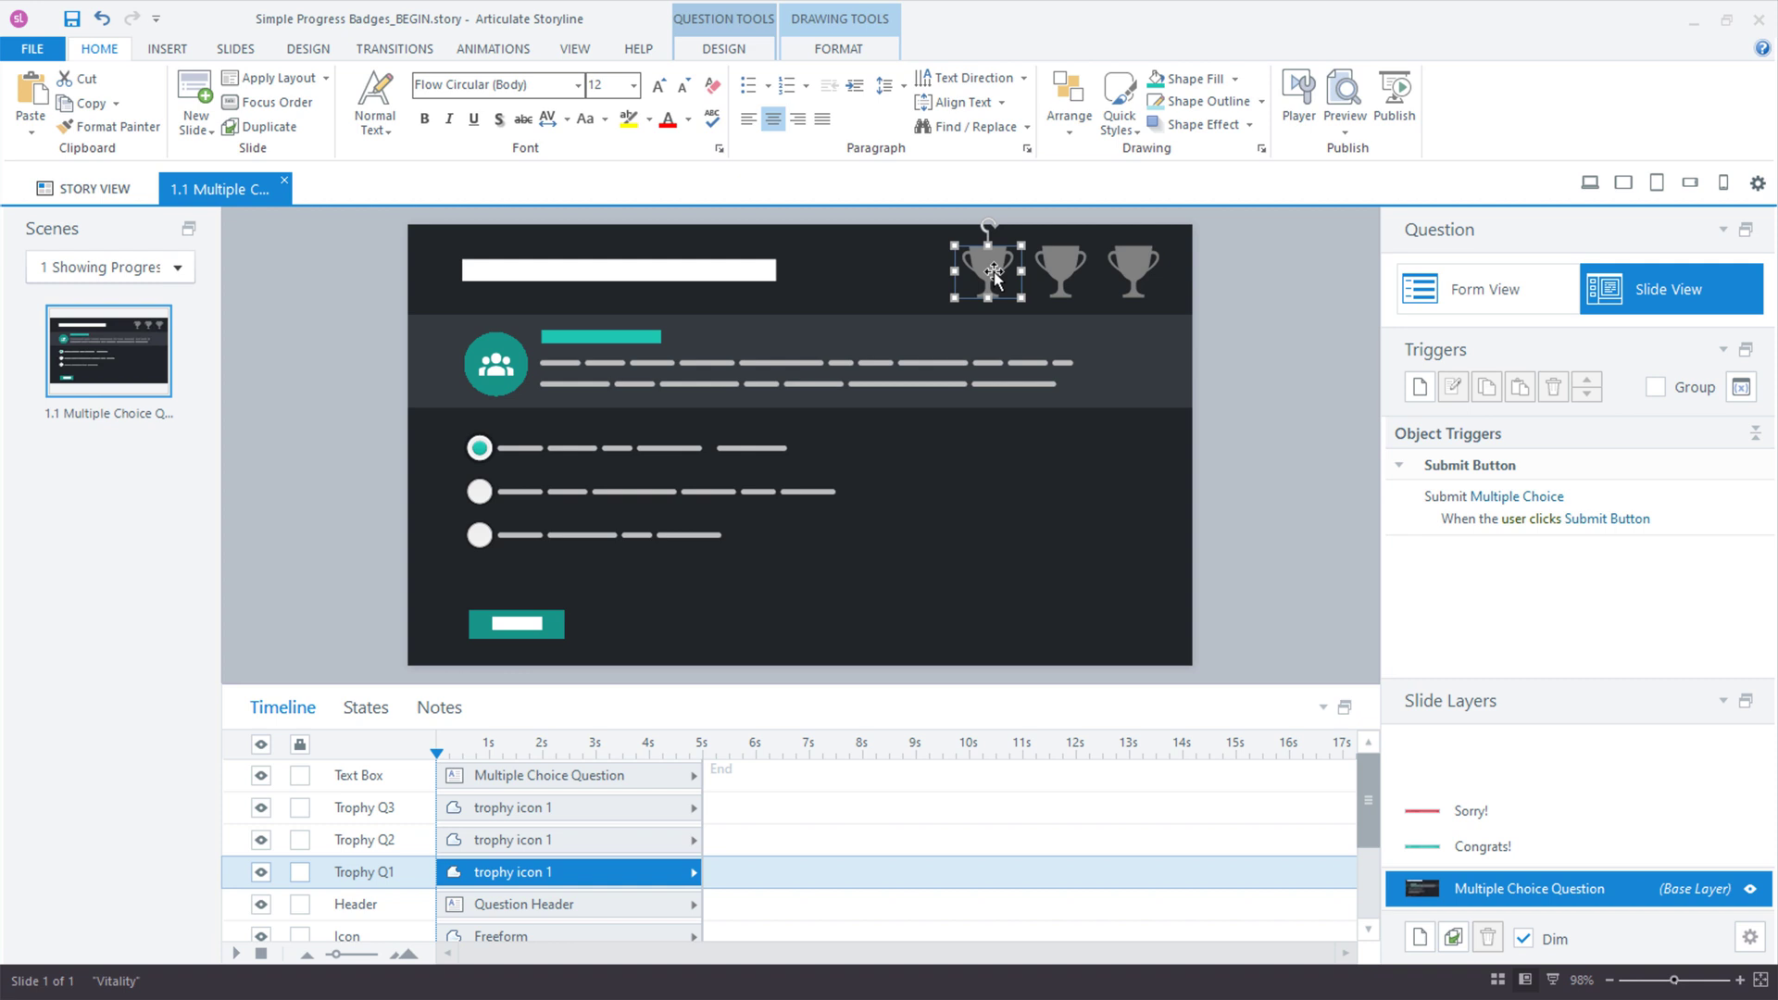
{"action": "left_click", "coordinate": [366, 708]}
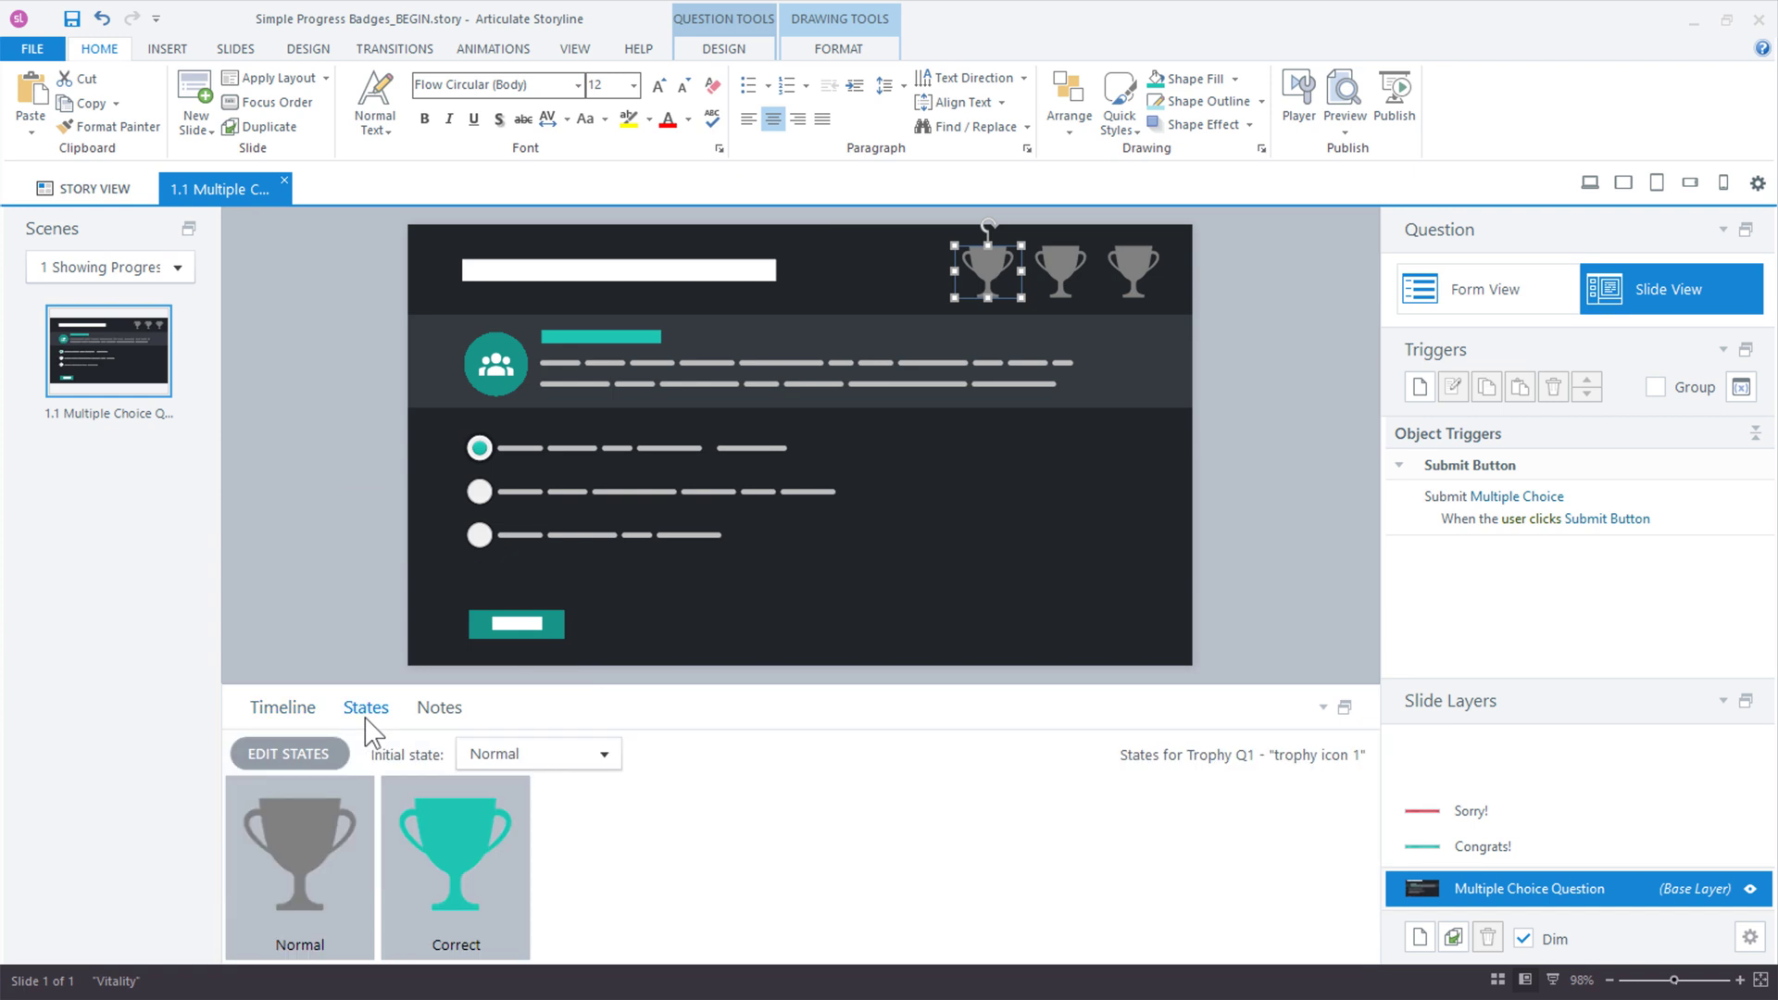
{"action": "left_click", "coordinate": [455, 858]}
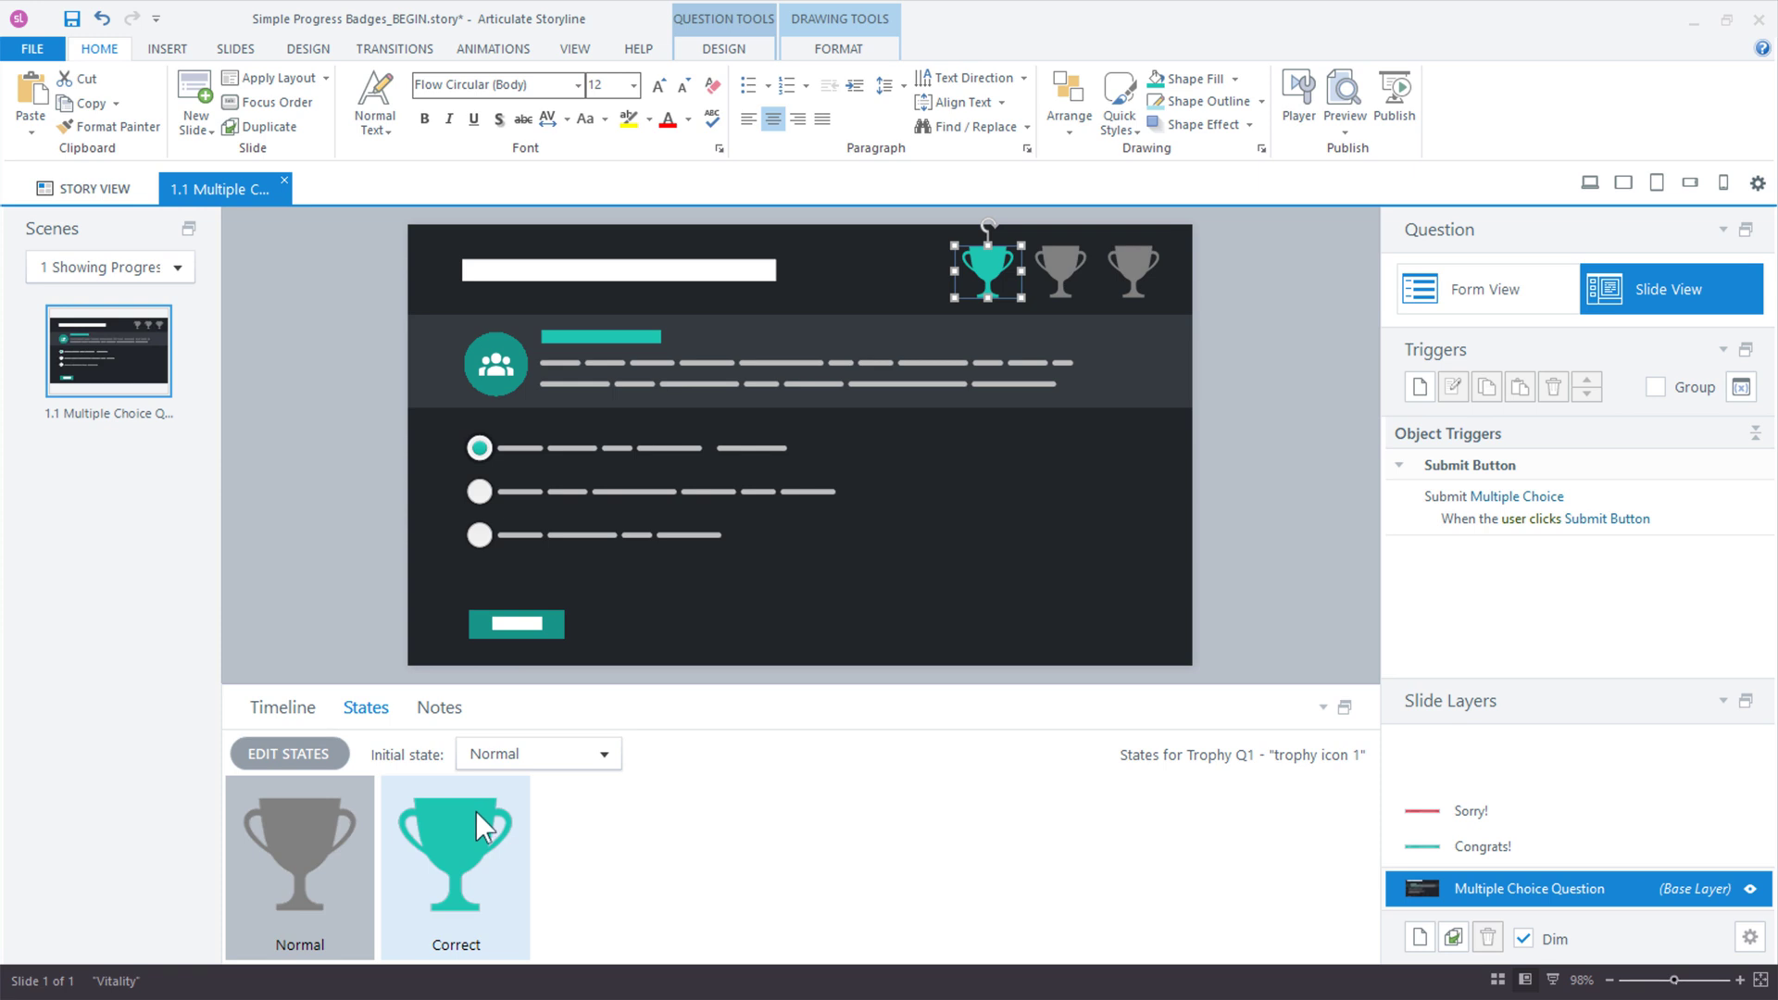
{"action": "left_click", "coordinate": [293, 711]}
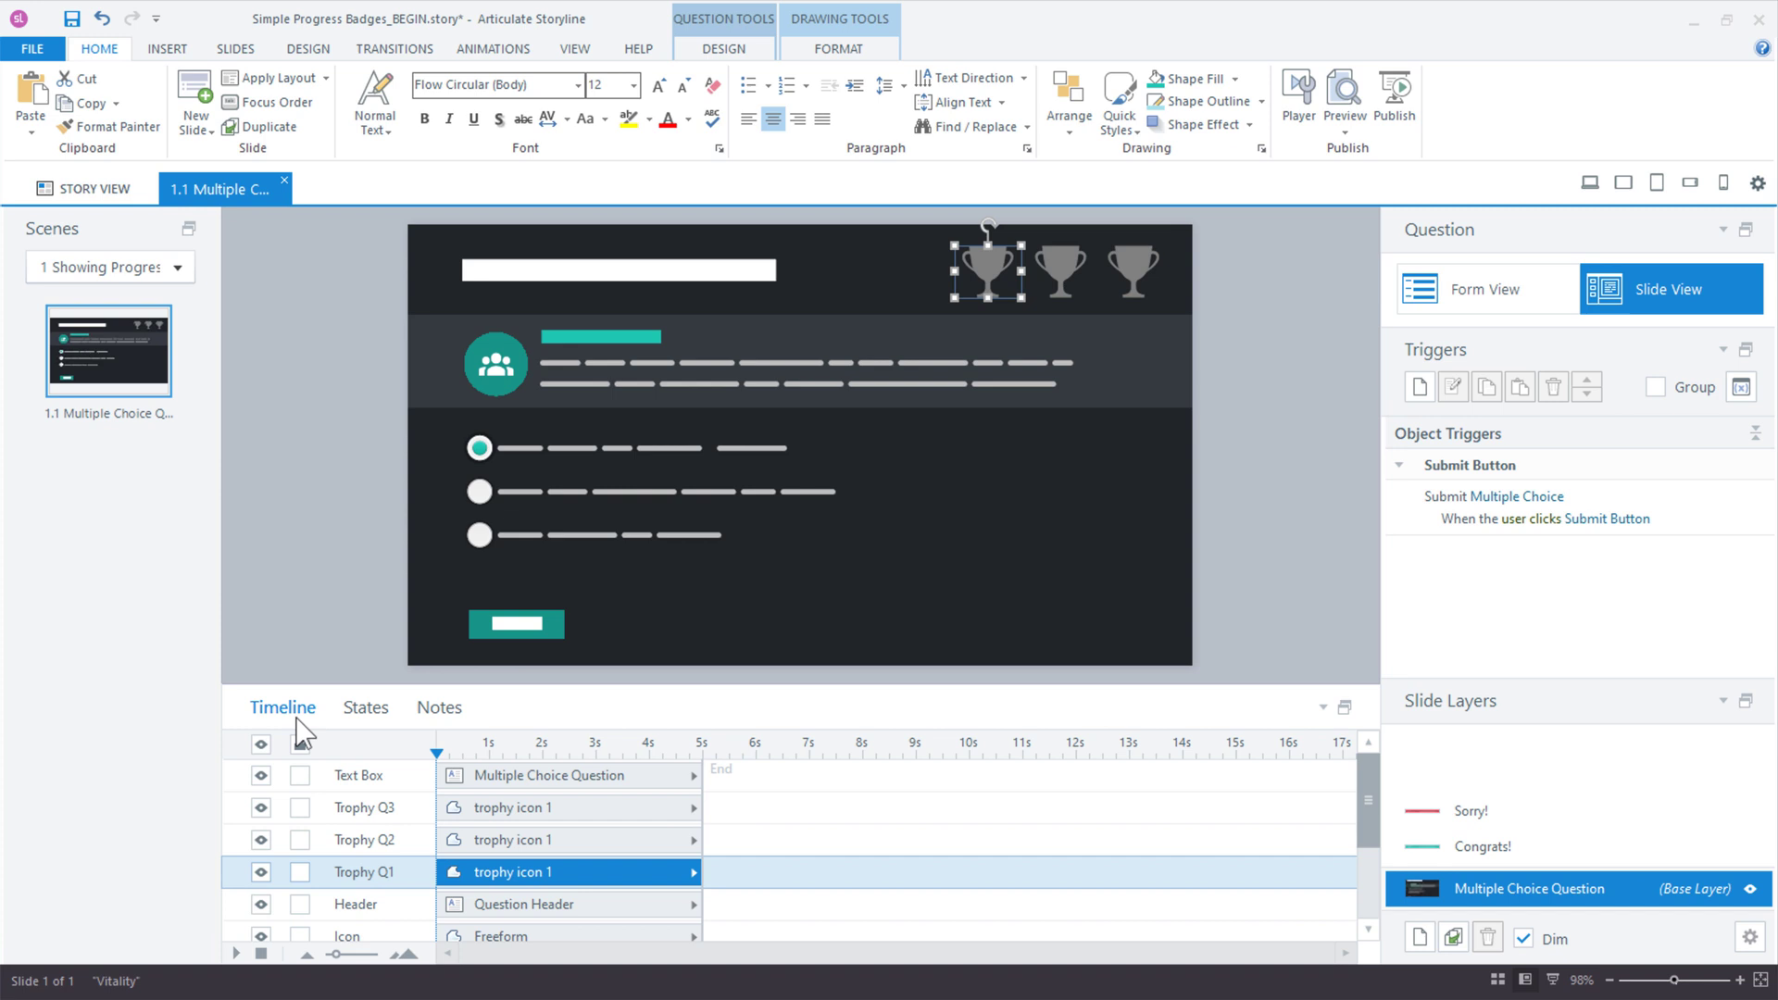
Select all three trophy icons on the question slide and cut them.
{"action": "left_click", "coordinate": [1256, 438]}
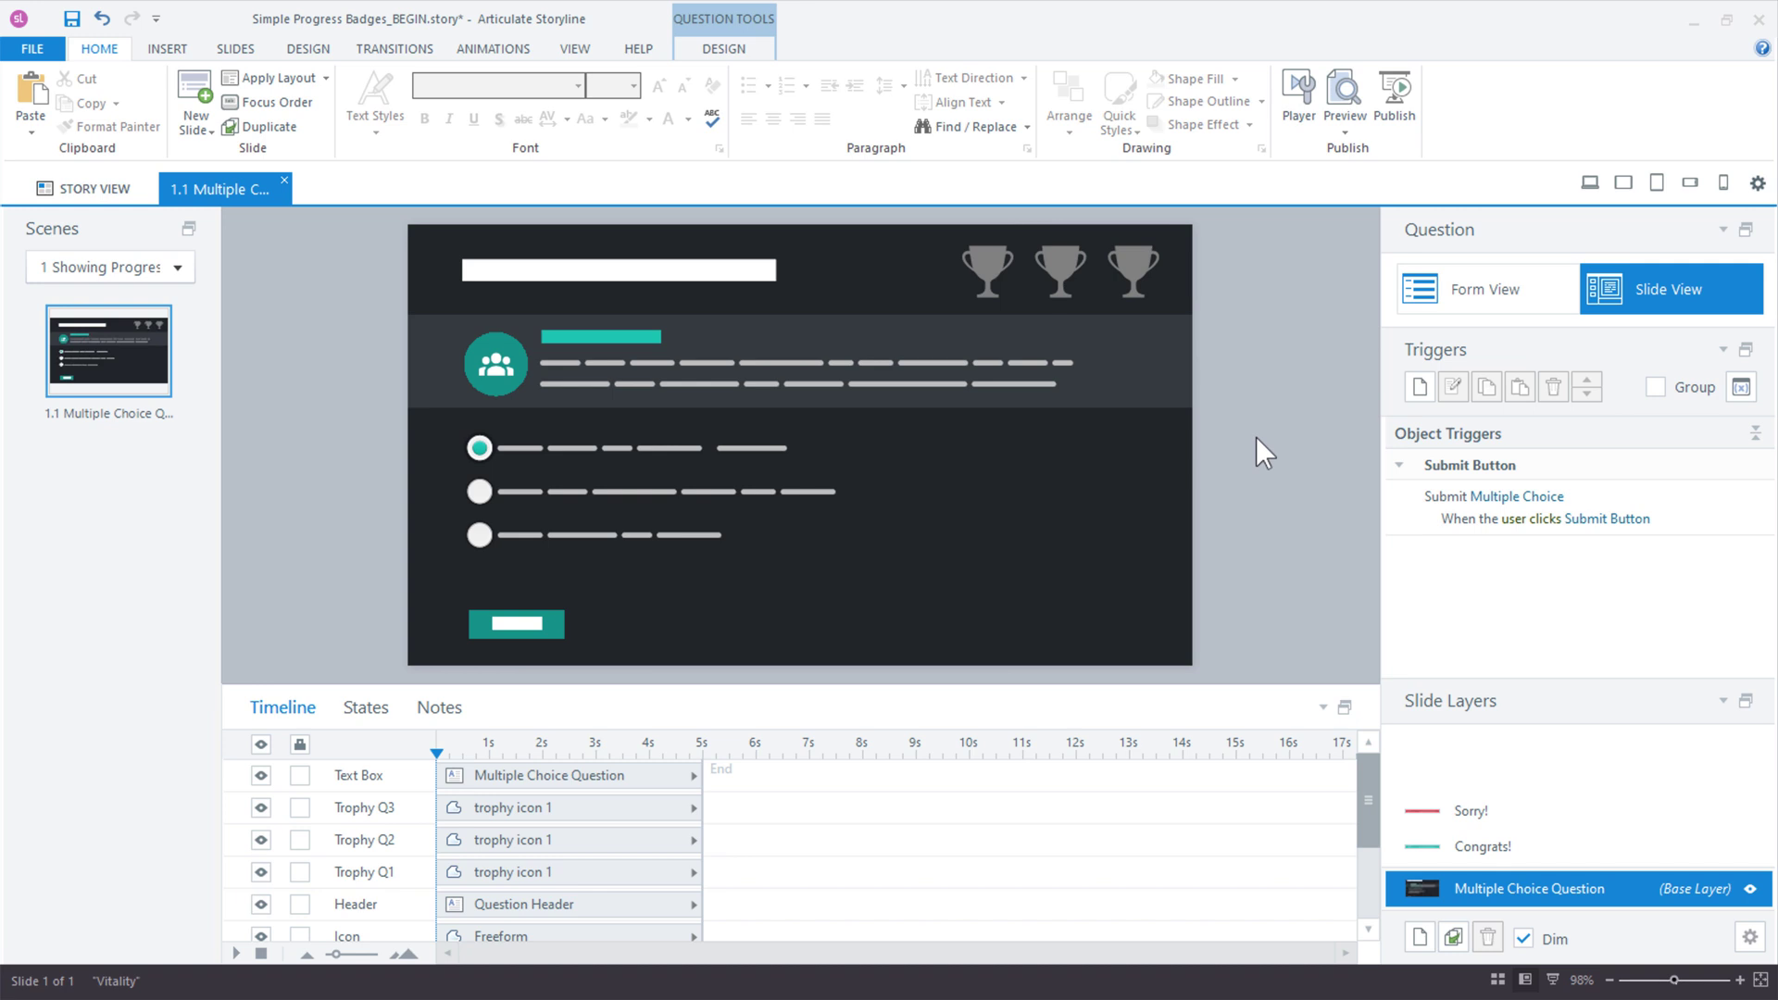
{"action": "left_click_drag", "start_coordinate": [1256, 437], "coordinate": [917, 213]}
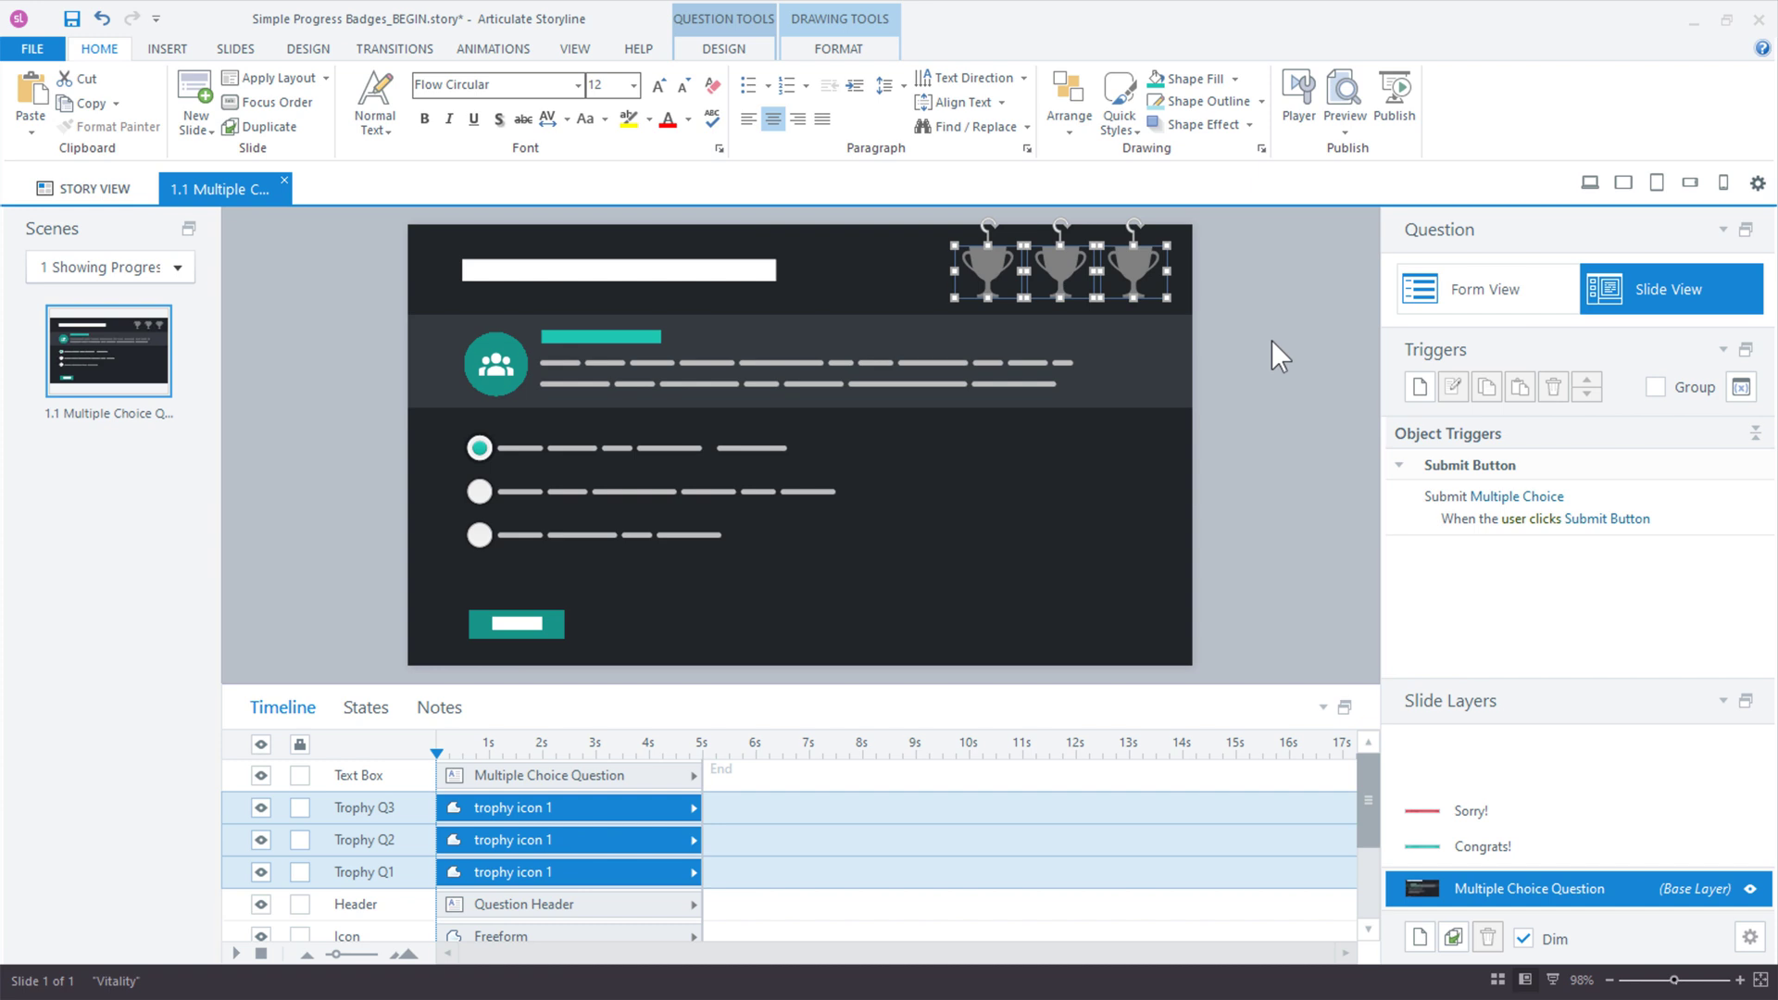
{"action": "key", "text": "Delete"}
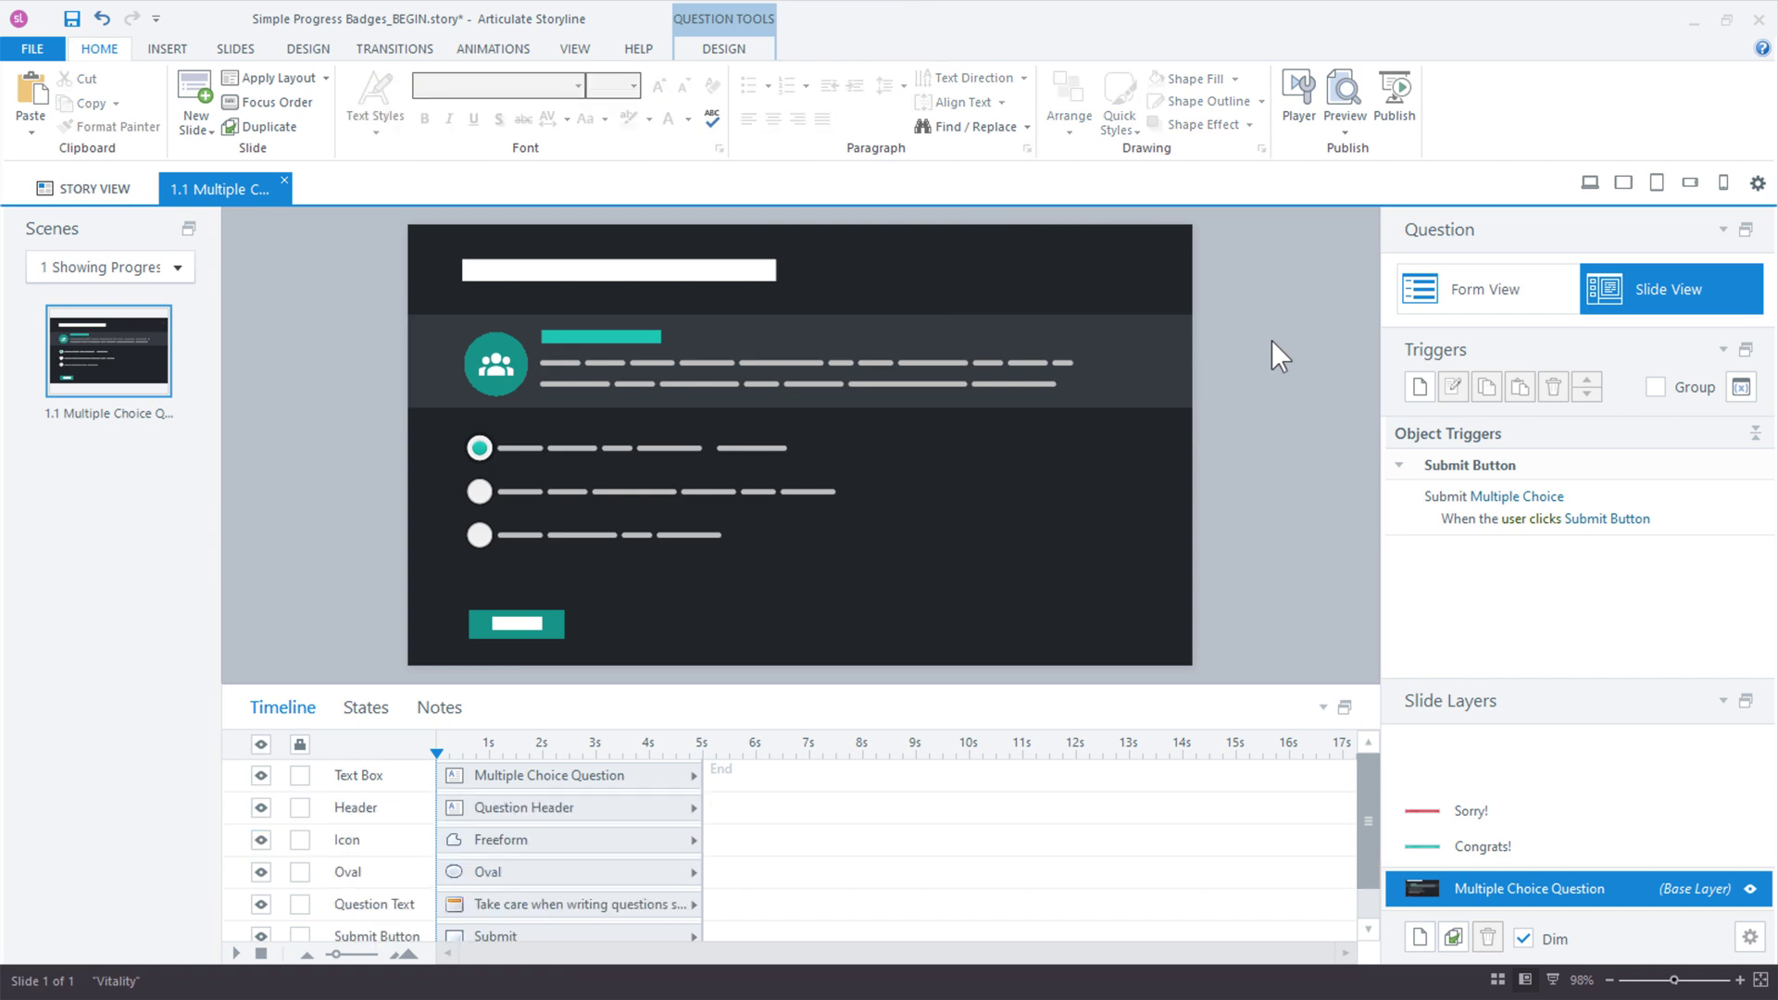
Paste the three trophies onto the top-level slide master and check them across the layouts.
{"action": "left_click", "coordinate": [578, 51]}
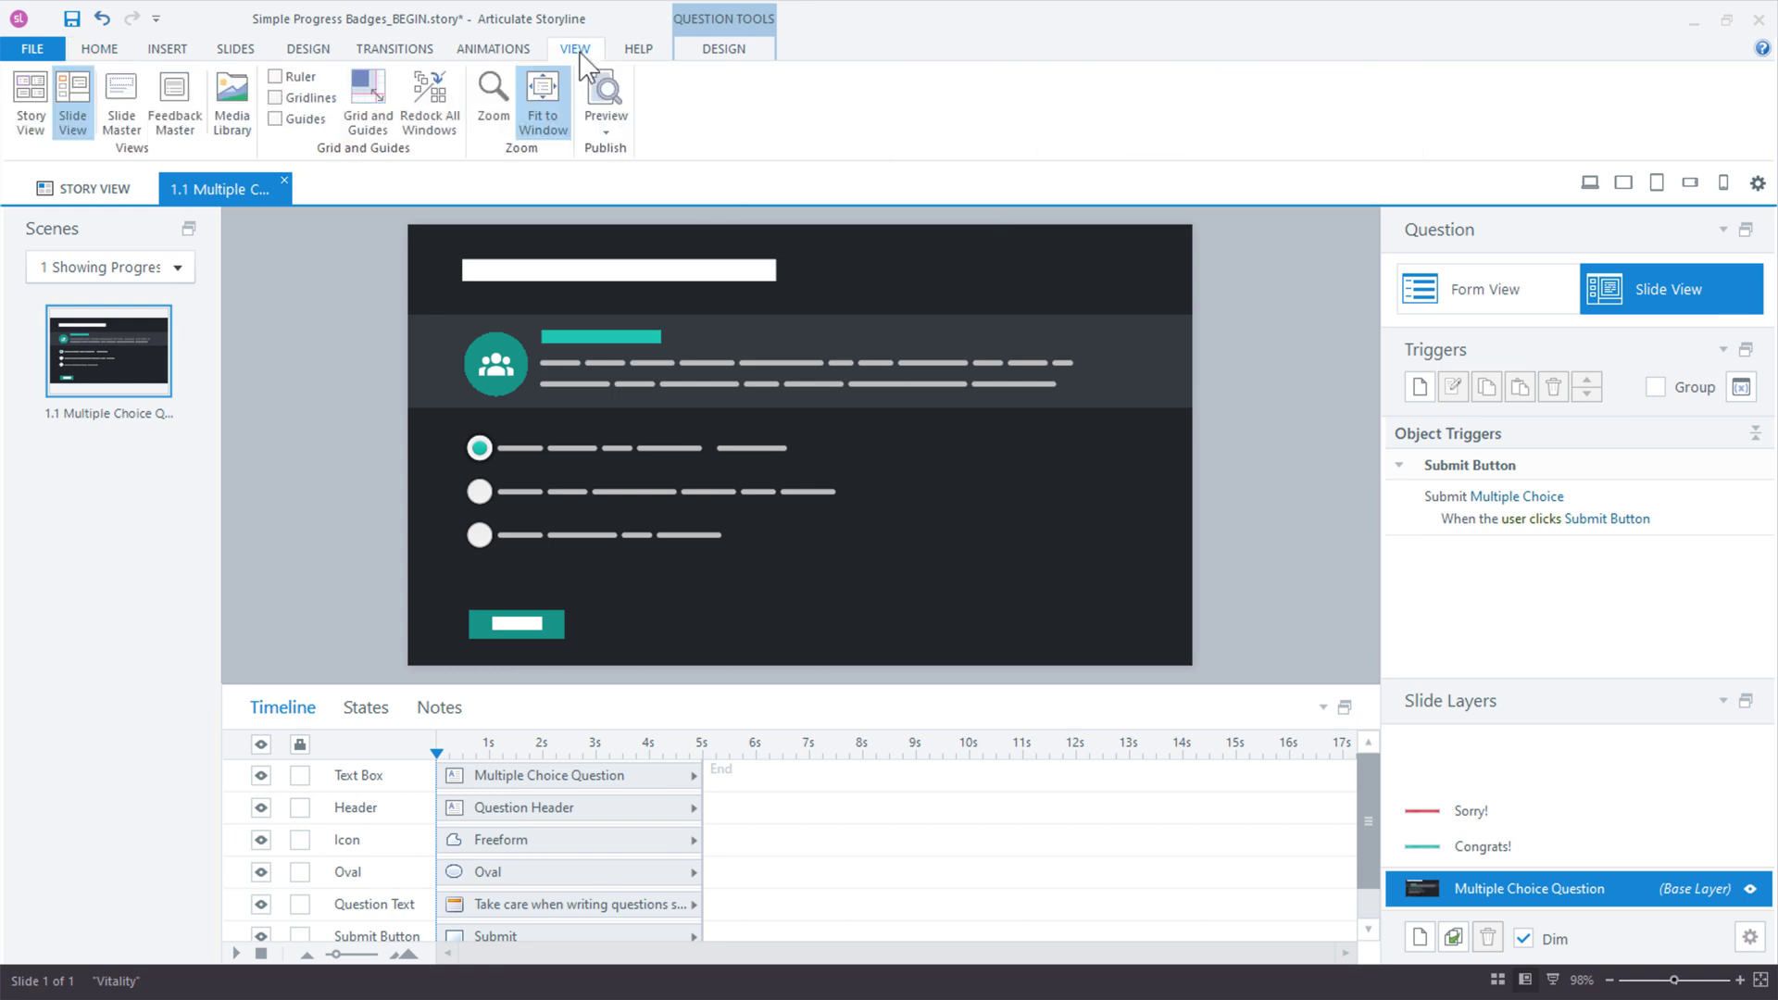
{"action": "left_click", "coordinate": [123, 107]}
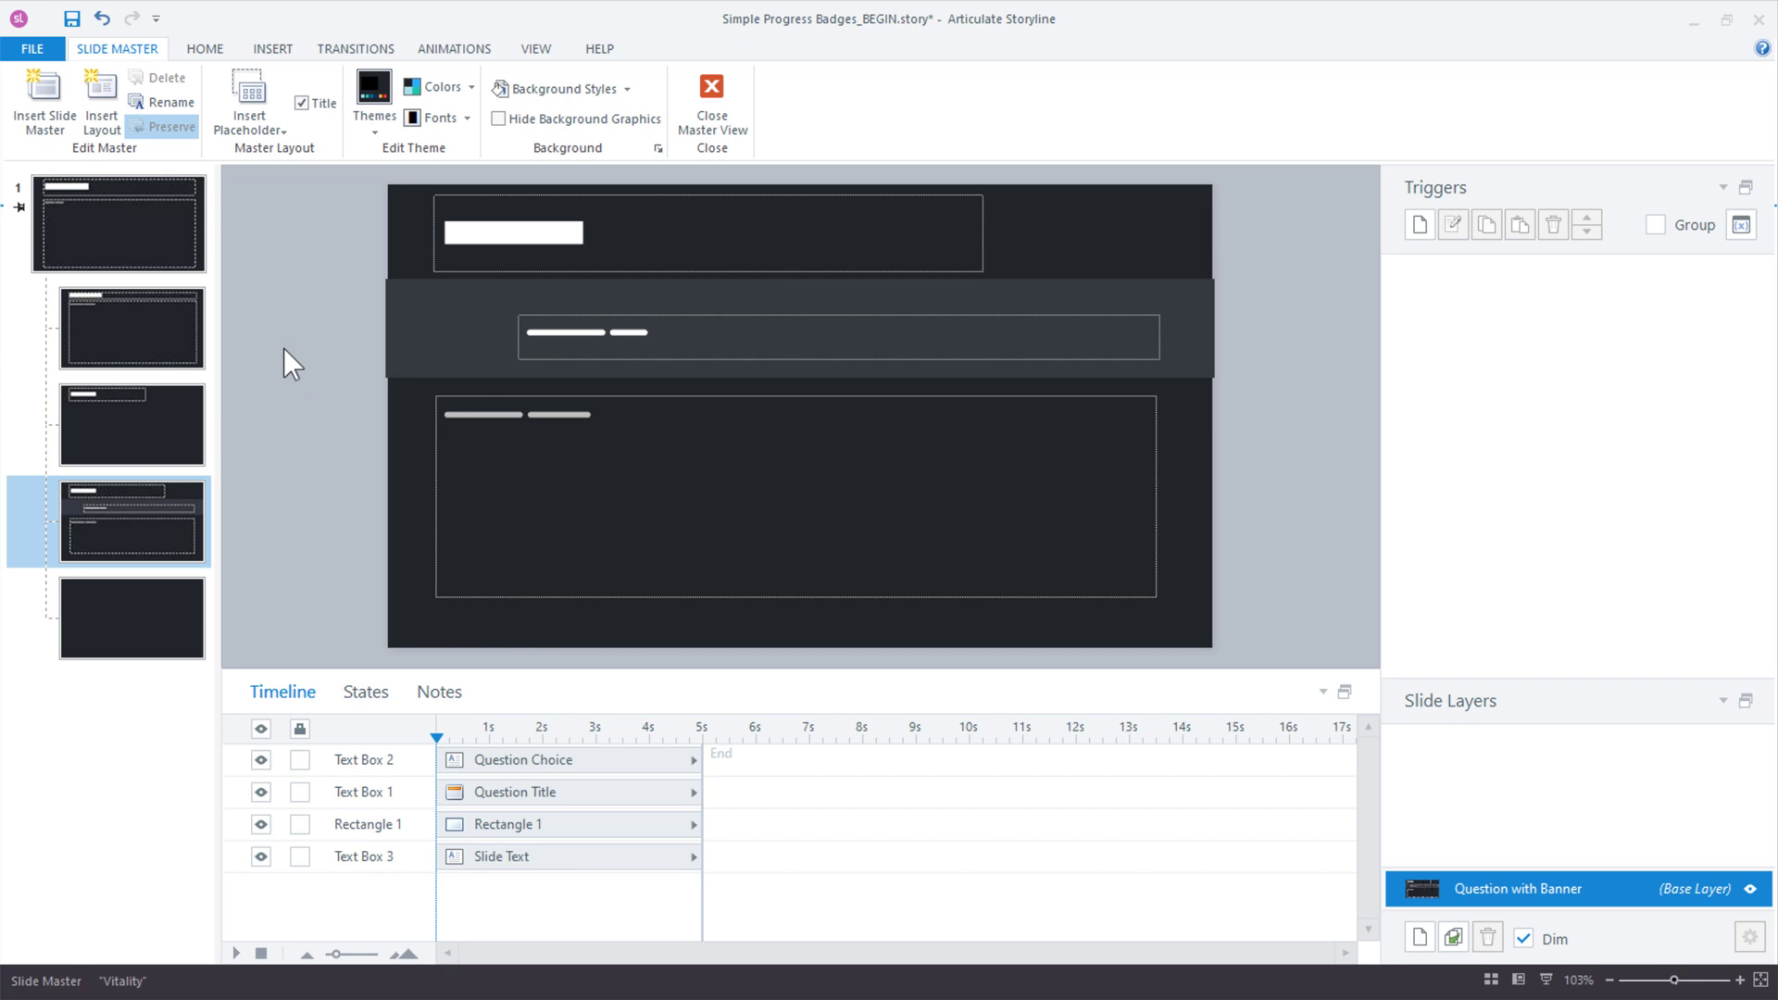
{"action": "left_click", "coordinate": [119, 246]}
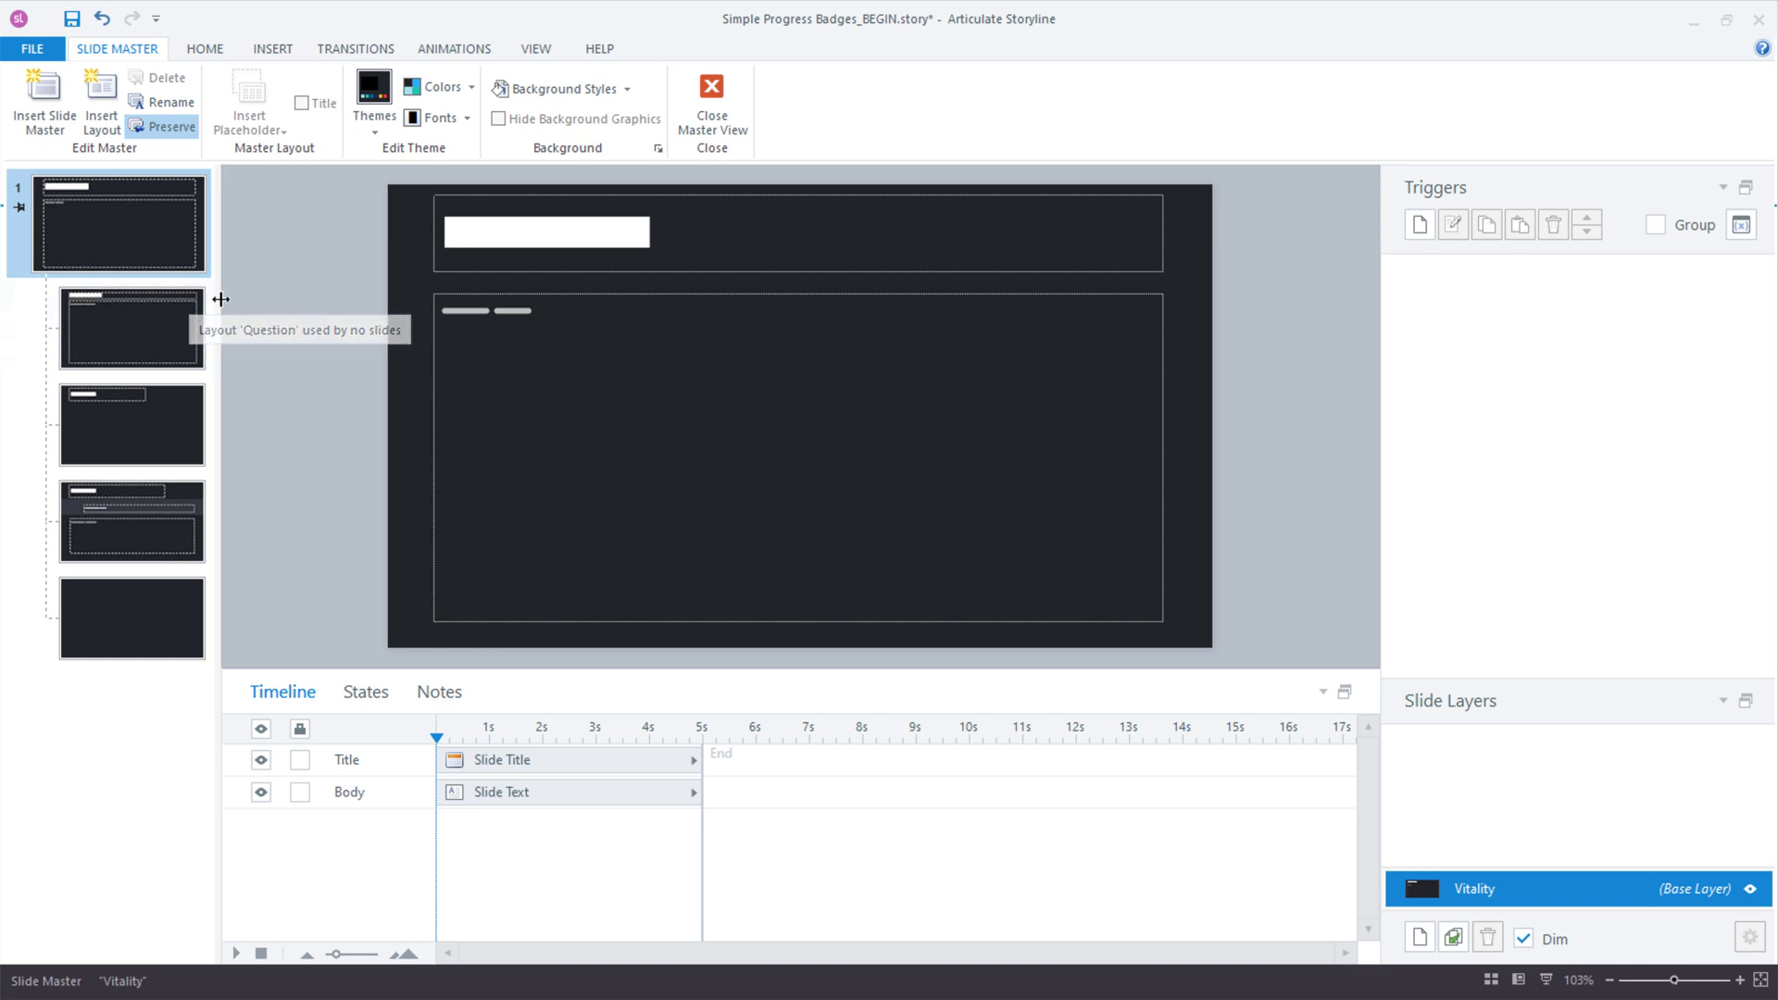
{"action": "key", "text": "ctrl+v"}
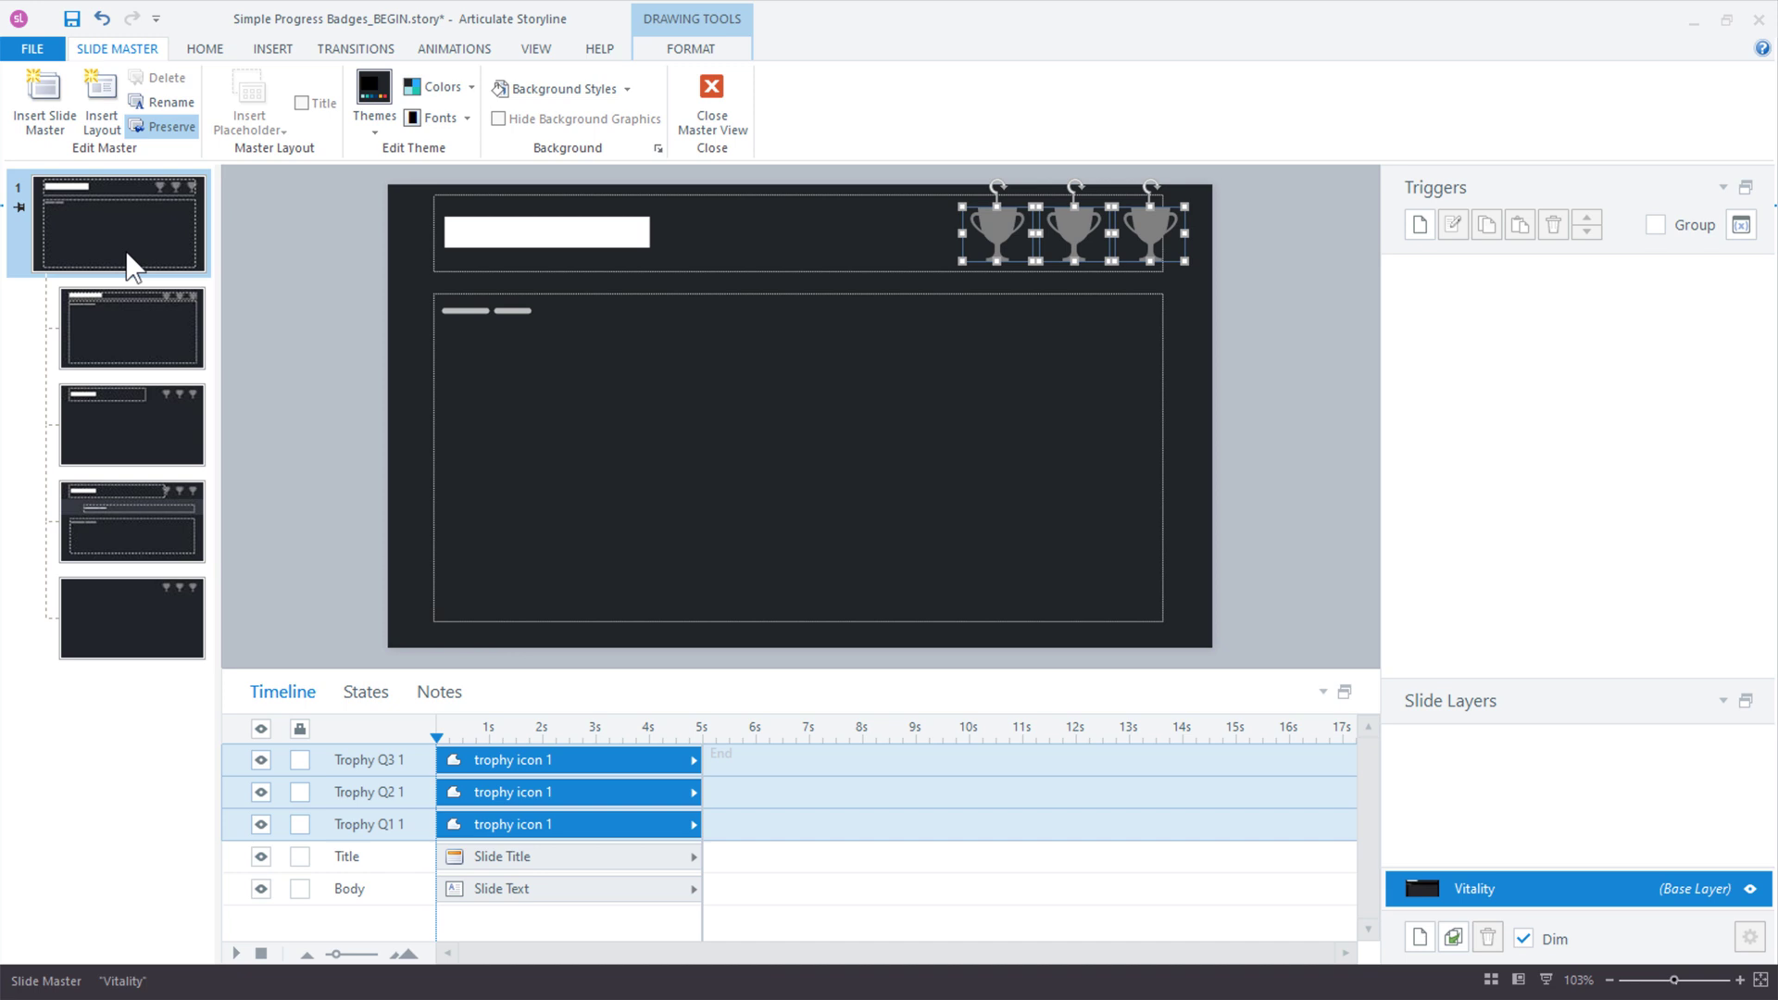
{"action": "left_click", "coordinate": [126, 349]}
{"action": "left_click", "coordinate": [147, 424]}
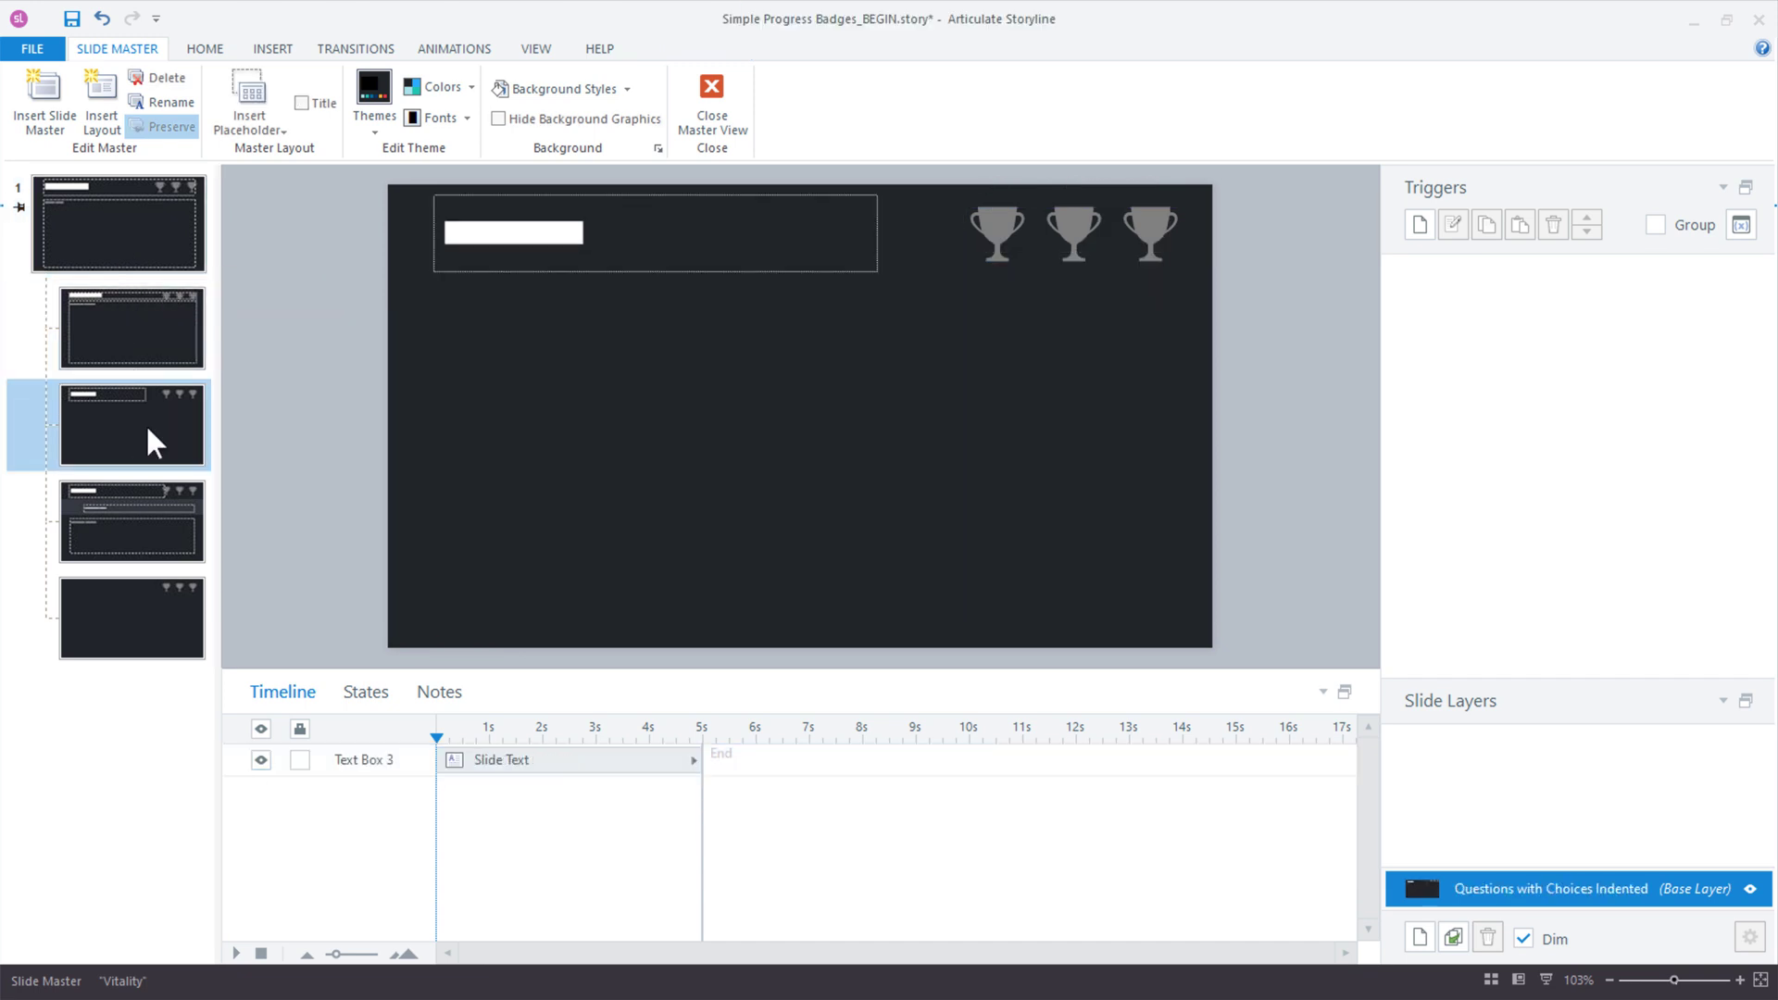
{"action": "left_click", "coordinate": [144, 502]}
{"action": "left_click", "coordinate": [144, 608]}
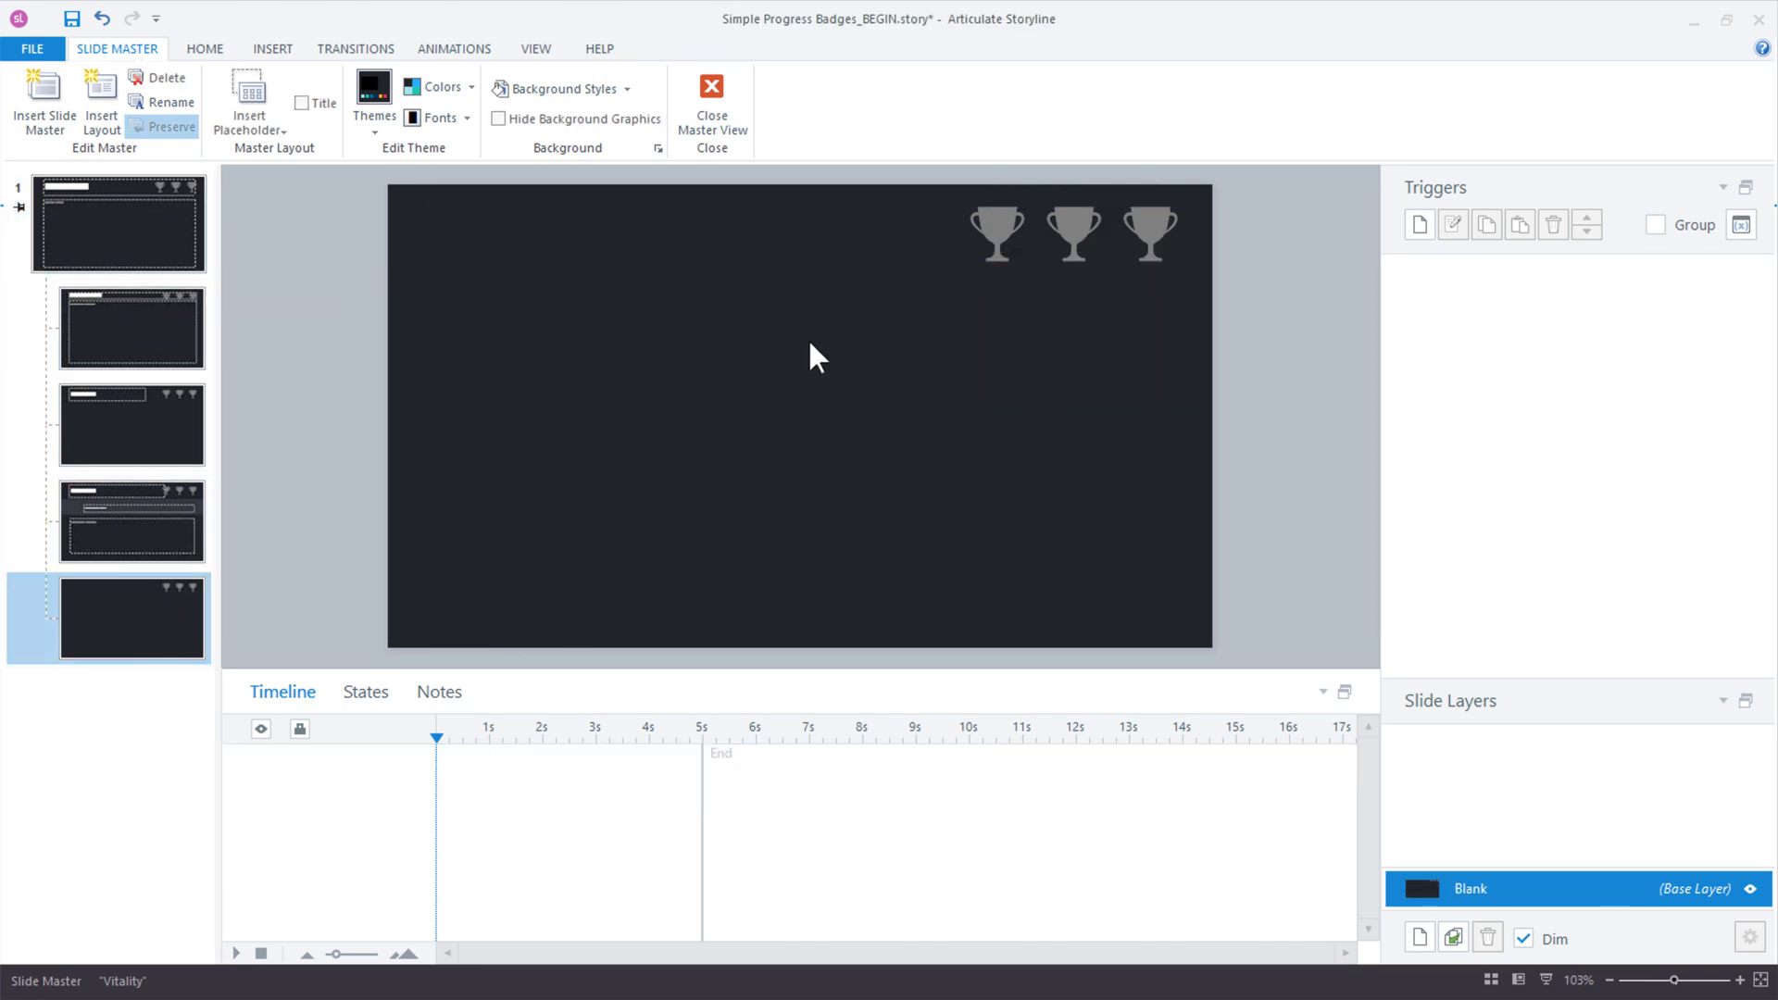
{"action": "left_click_drag", "start_coordinate": [845, 369], "coordinate": [1245, 171]}
Move the trophies from the main master onto the Question with Banner layout.
{"action": "left_click", "coordinate": [141, 184]}
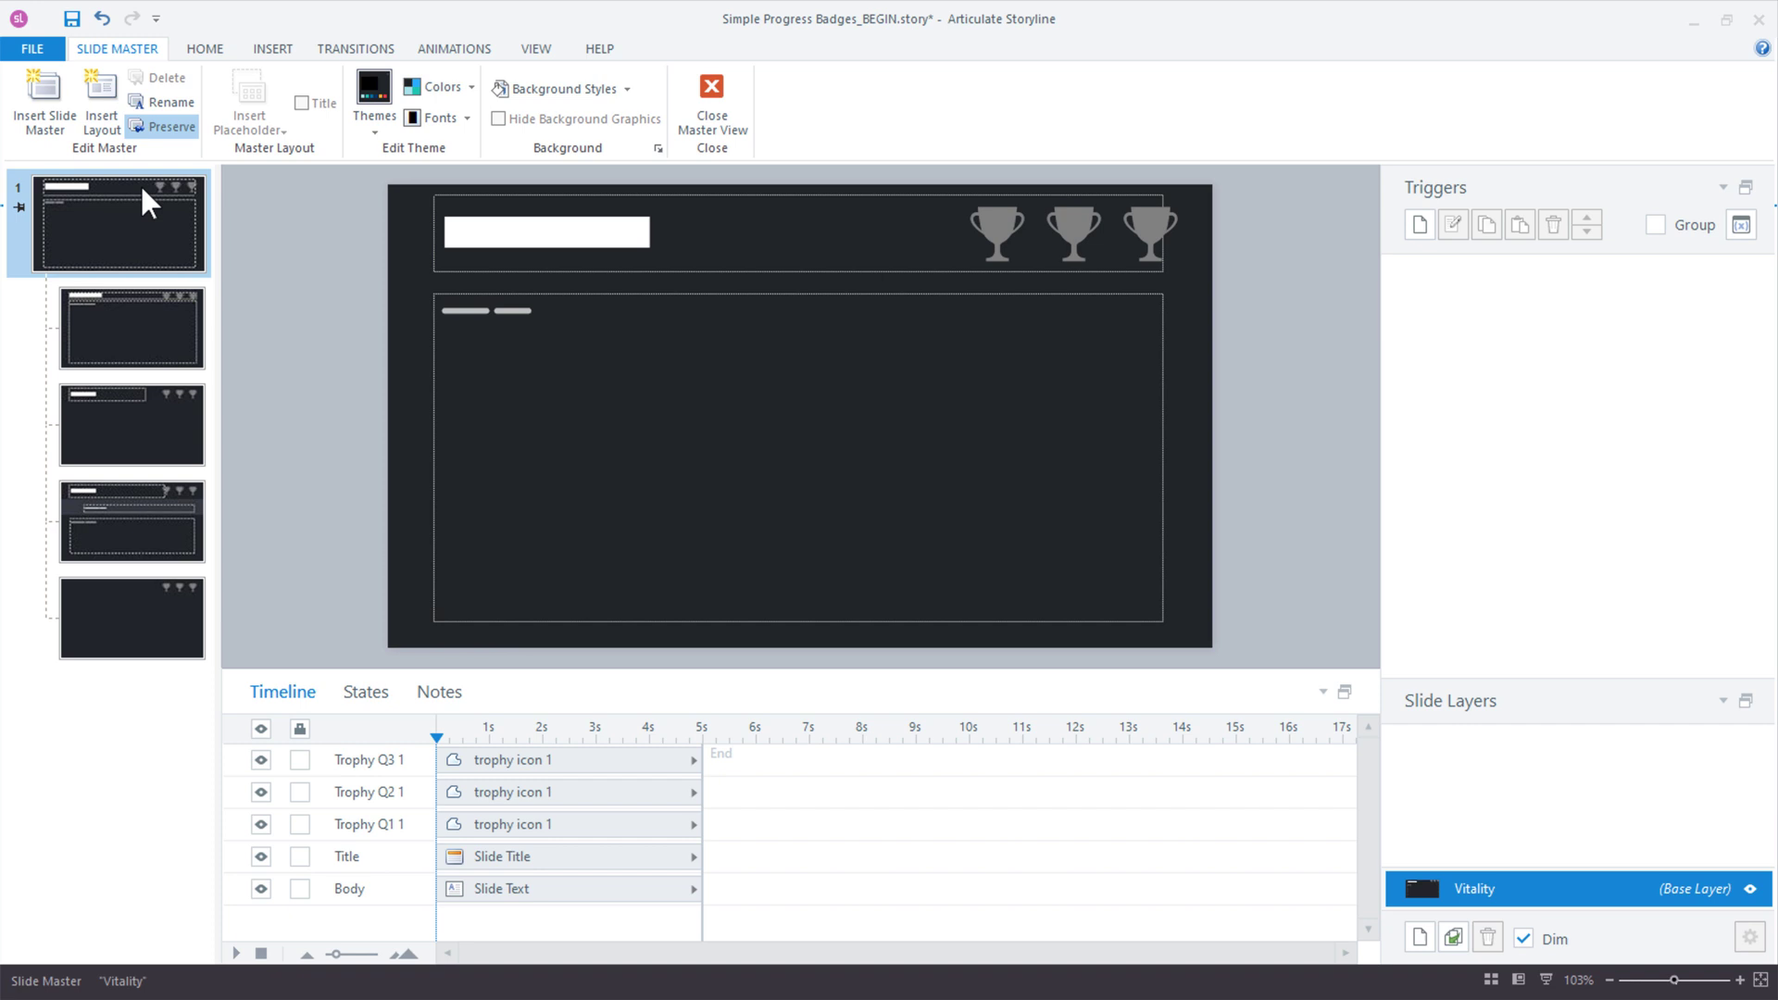
{"action": "left_click_drag", "start_coordinate": [1251, 341], "coordinate": [948, 180]}
{"action": "key", "text": "Delete"}
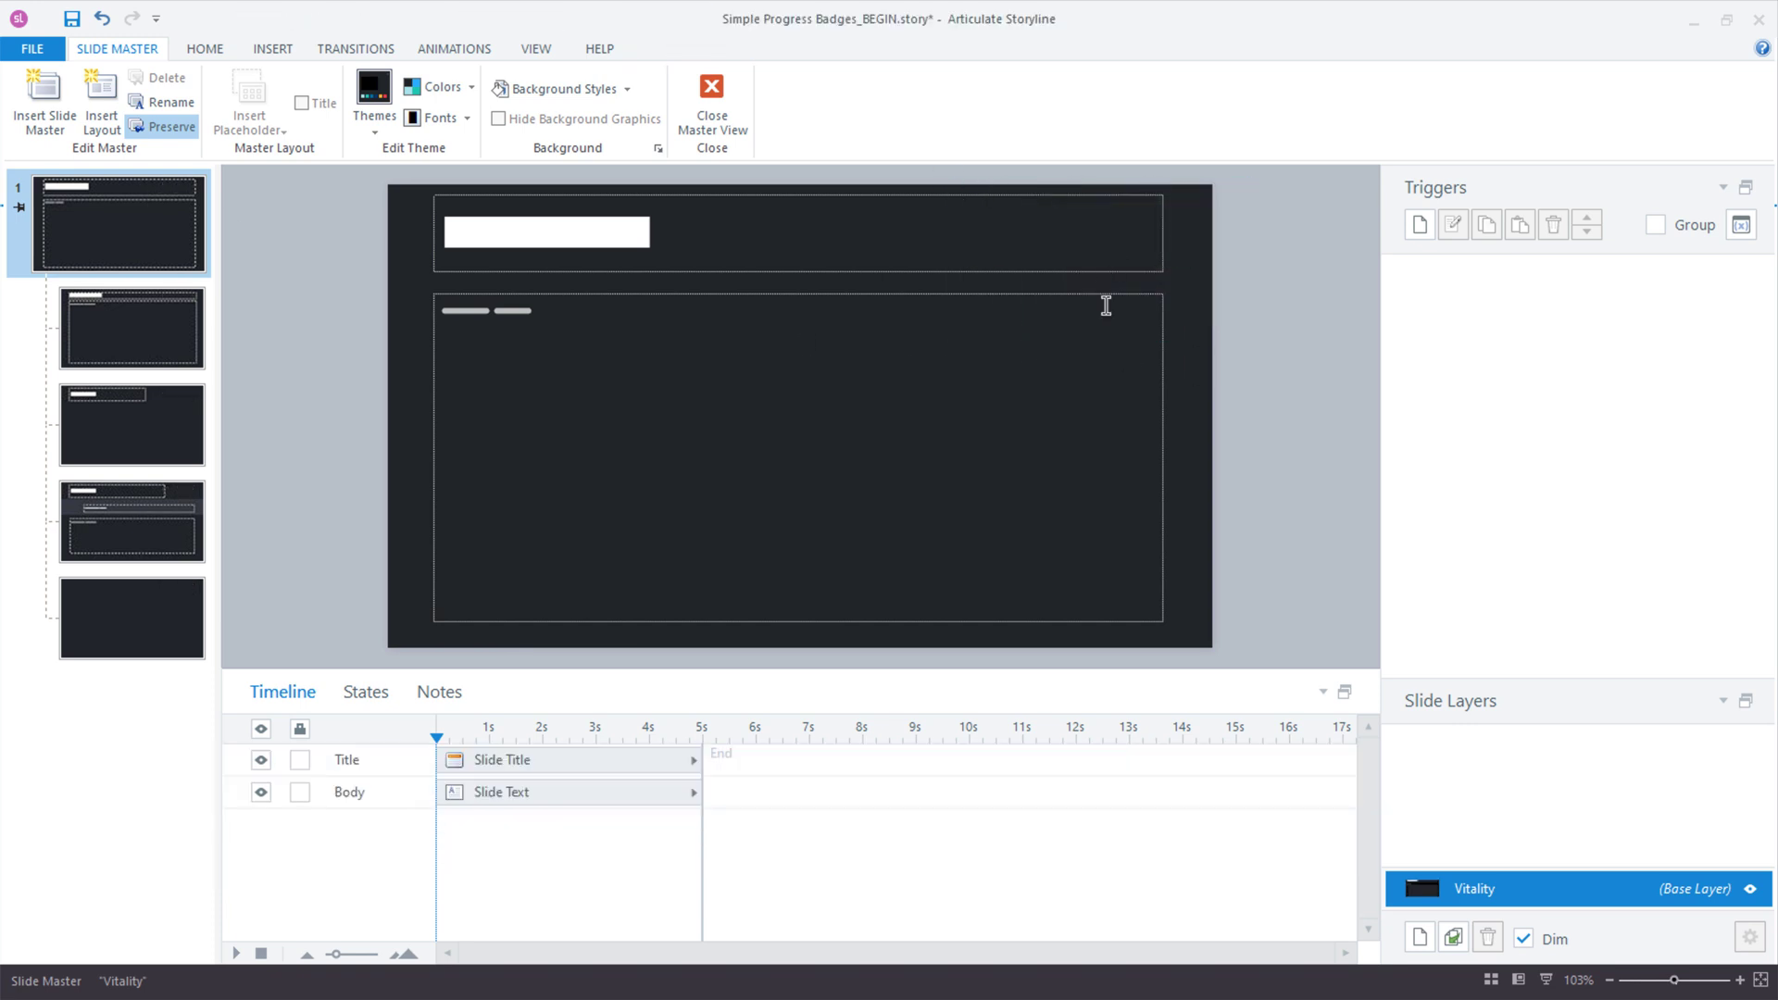
{"action": "left_click", "coordinate": [134, 547]}
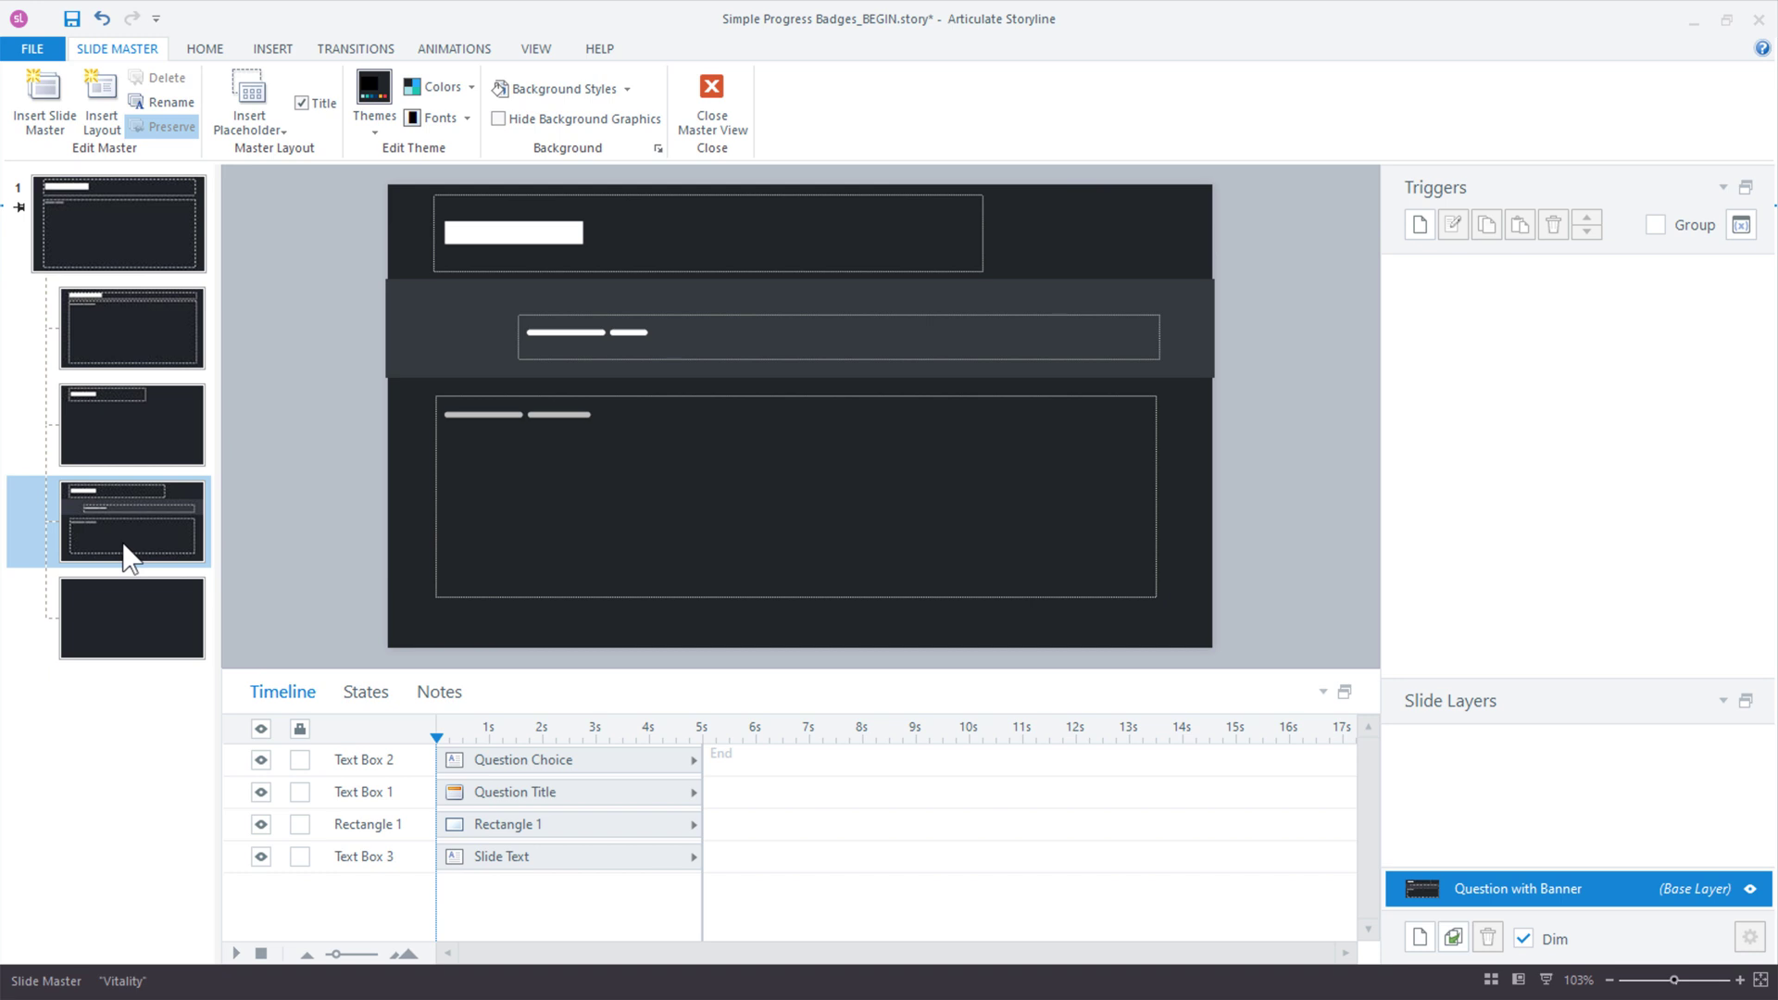
{"action": "key", "text": "ctrl+v"}
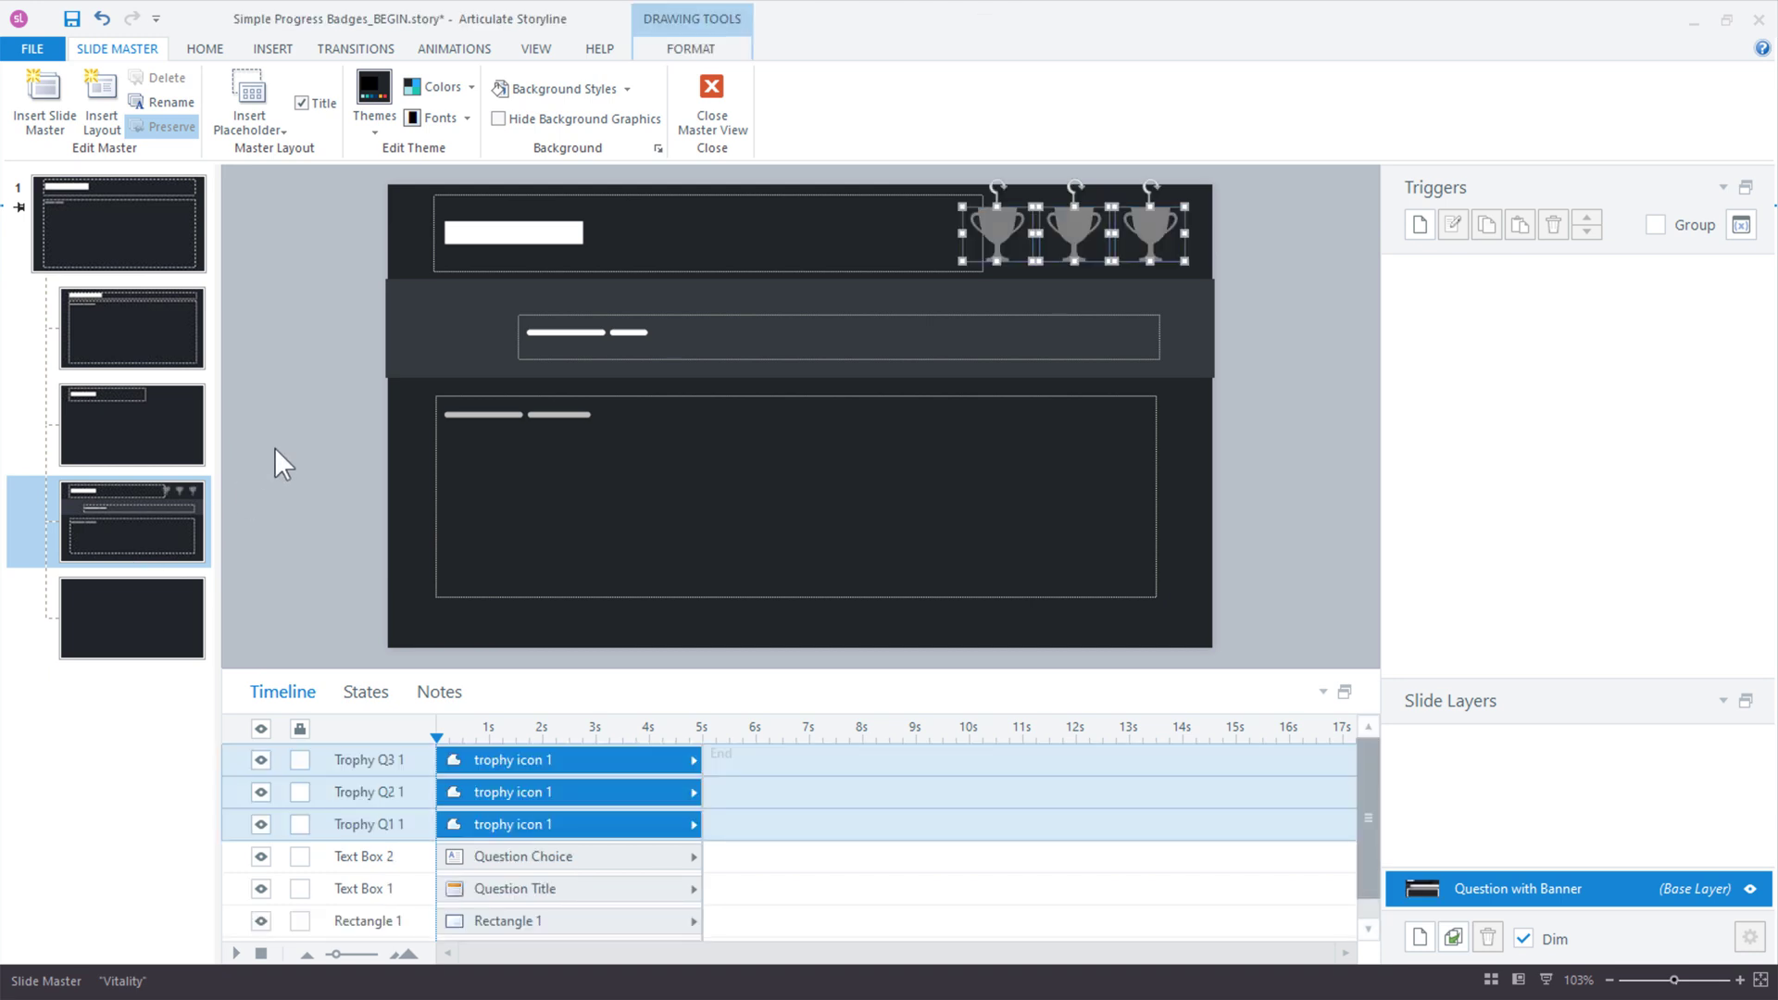
{"action": "left_click", "coordinate": [146, 460]}
{"action": "left_click", "coordinate": [130, 503]}
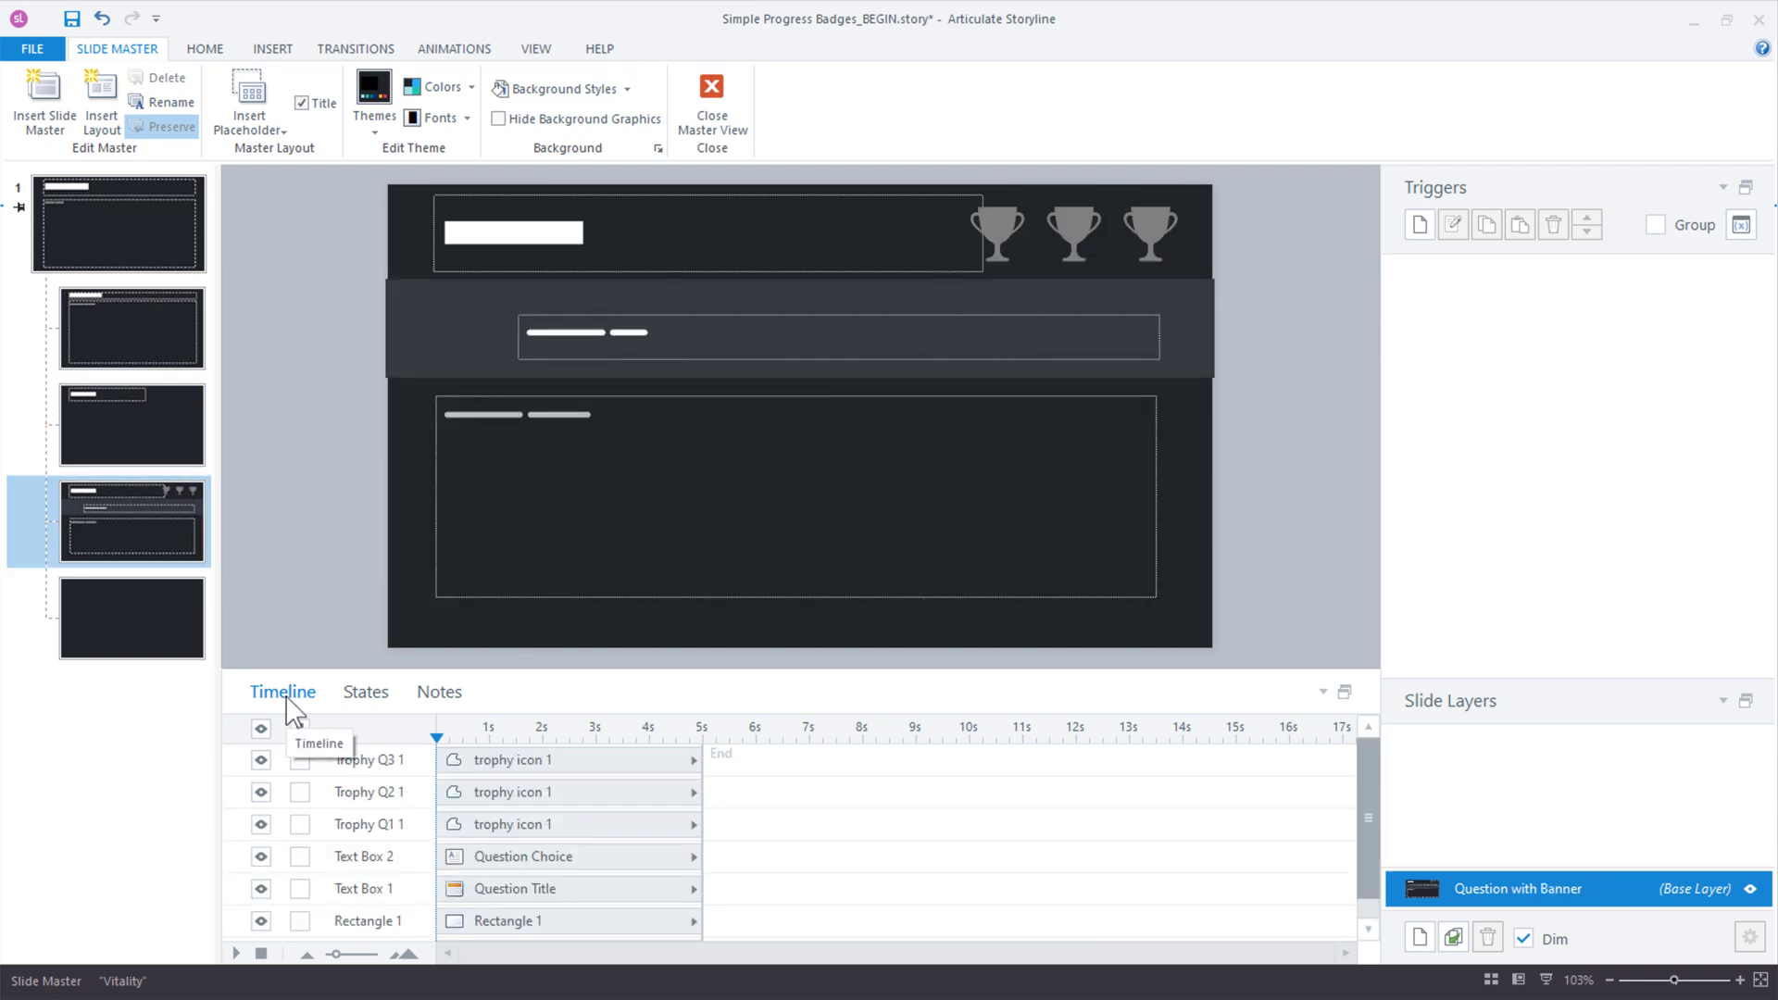
Create a True/False project variable named Q1.
{"action": "left_click", "coordinate": [713, 97]}
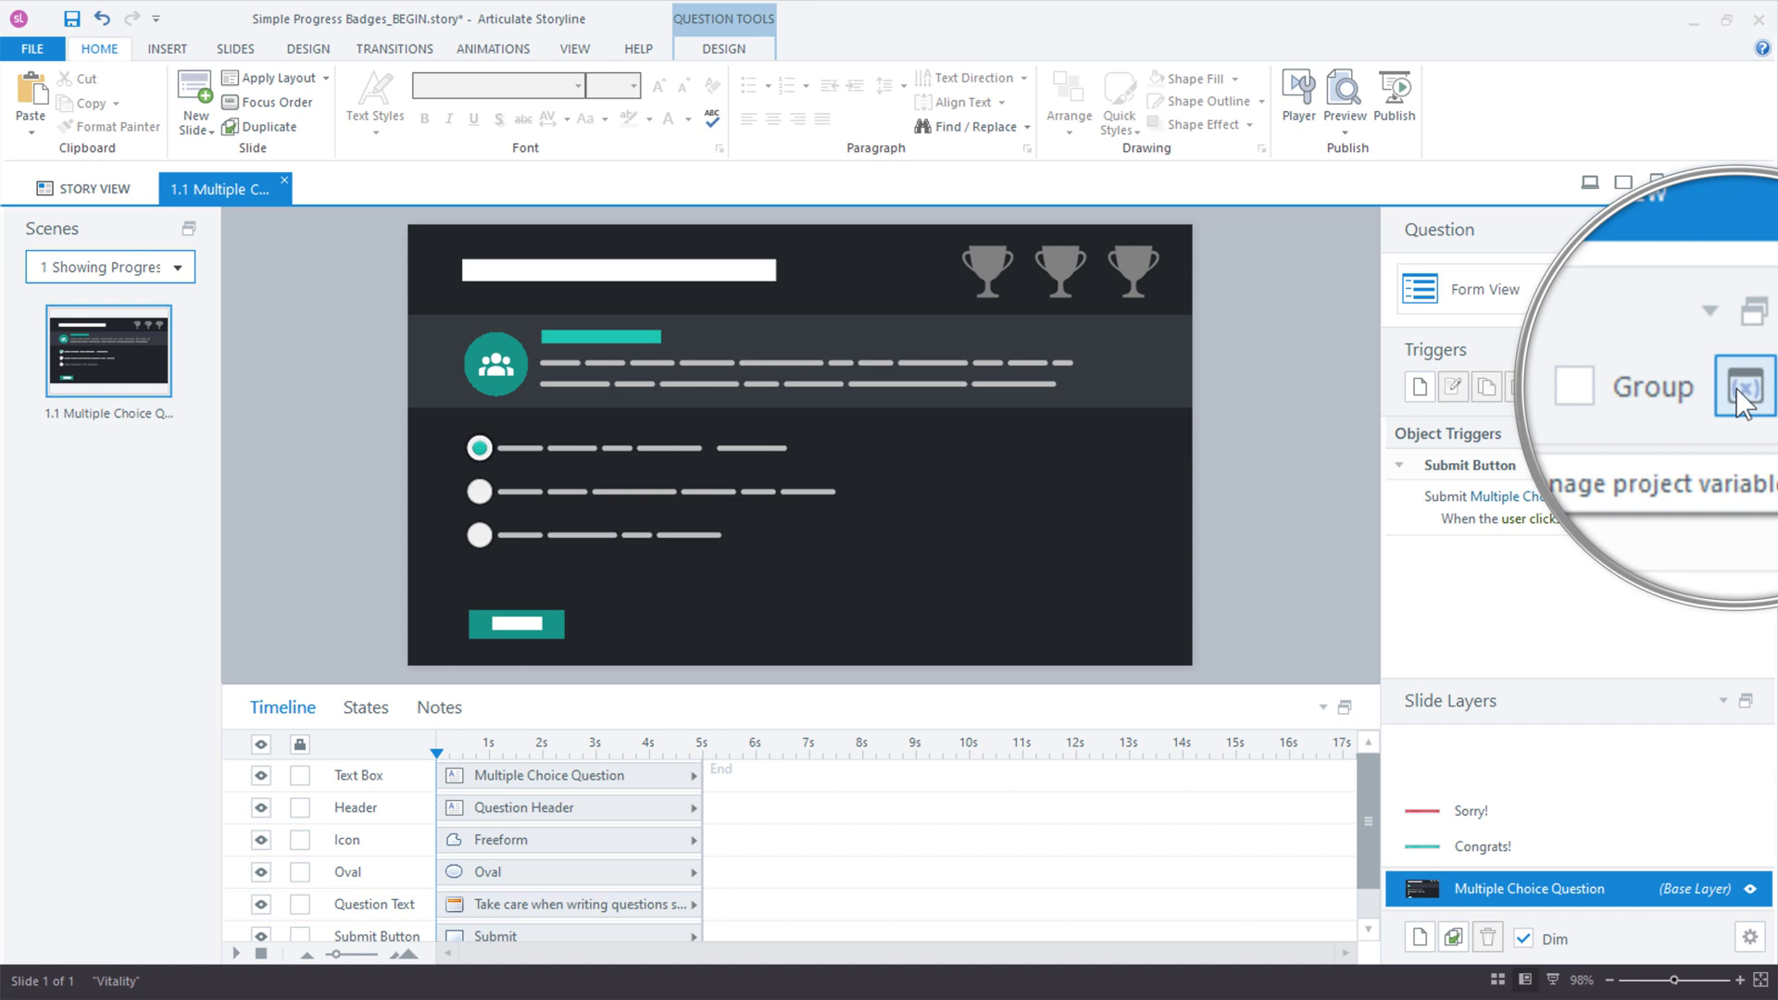
{"action": "left_click", "coordinate": [1741, 388]}
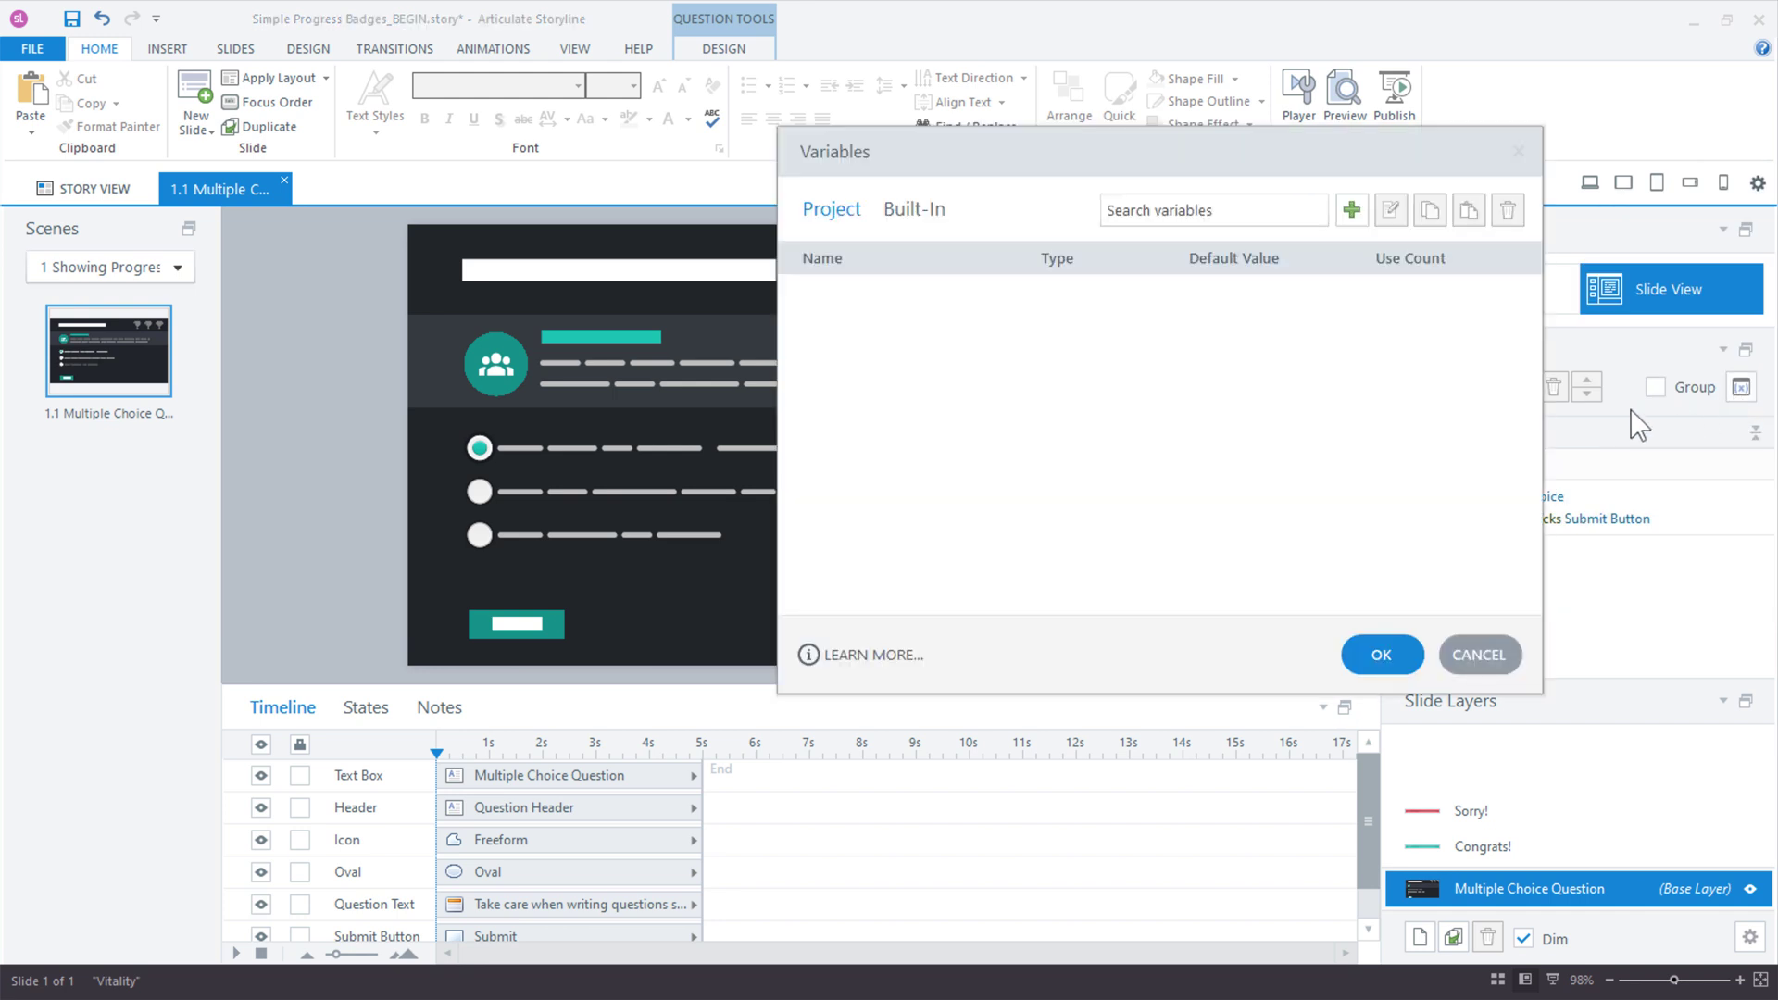
{"action": "left_click", "coordinate": [1352, 210]}
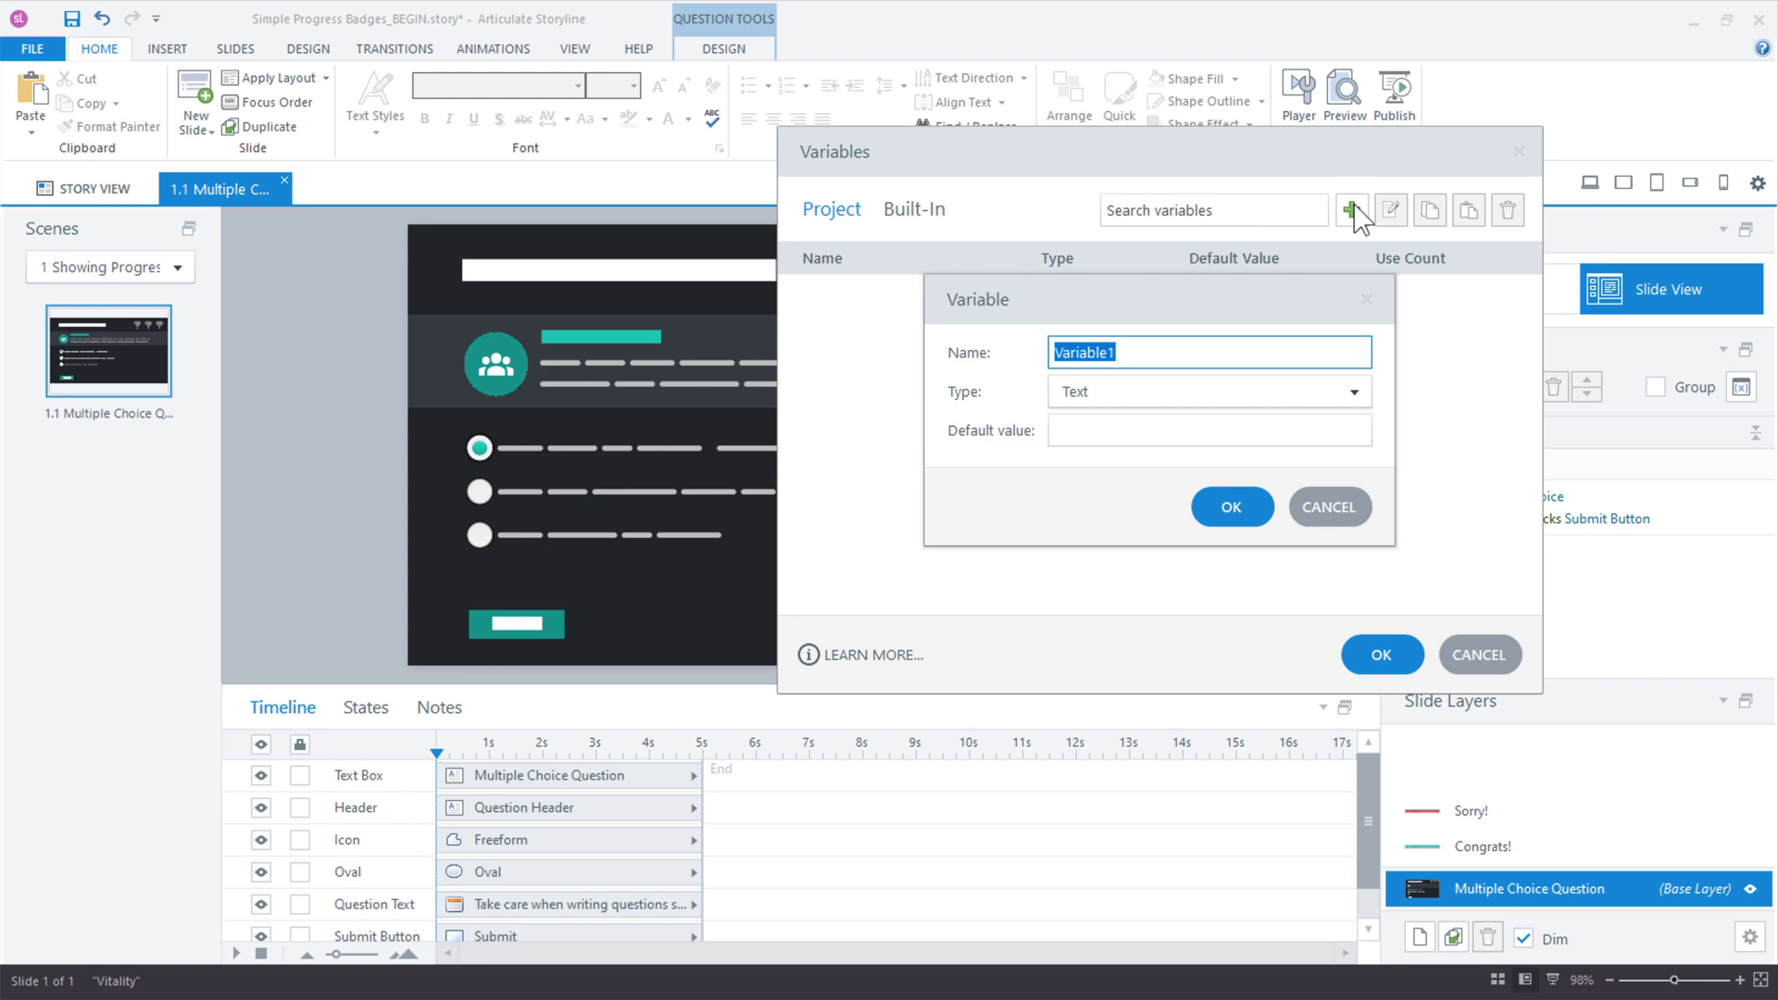
{"action": "type", "text": "Q1"}
{"action": "left_click", "coordinate": [1159, 399]}
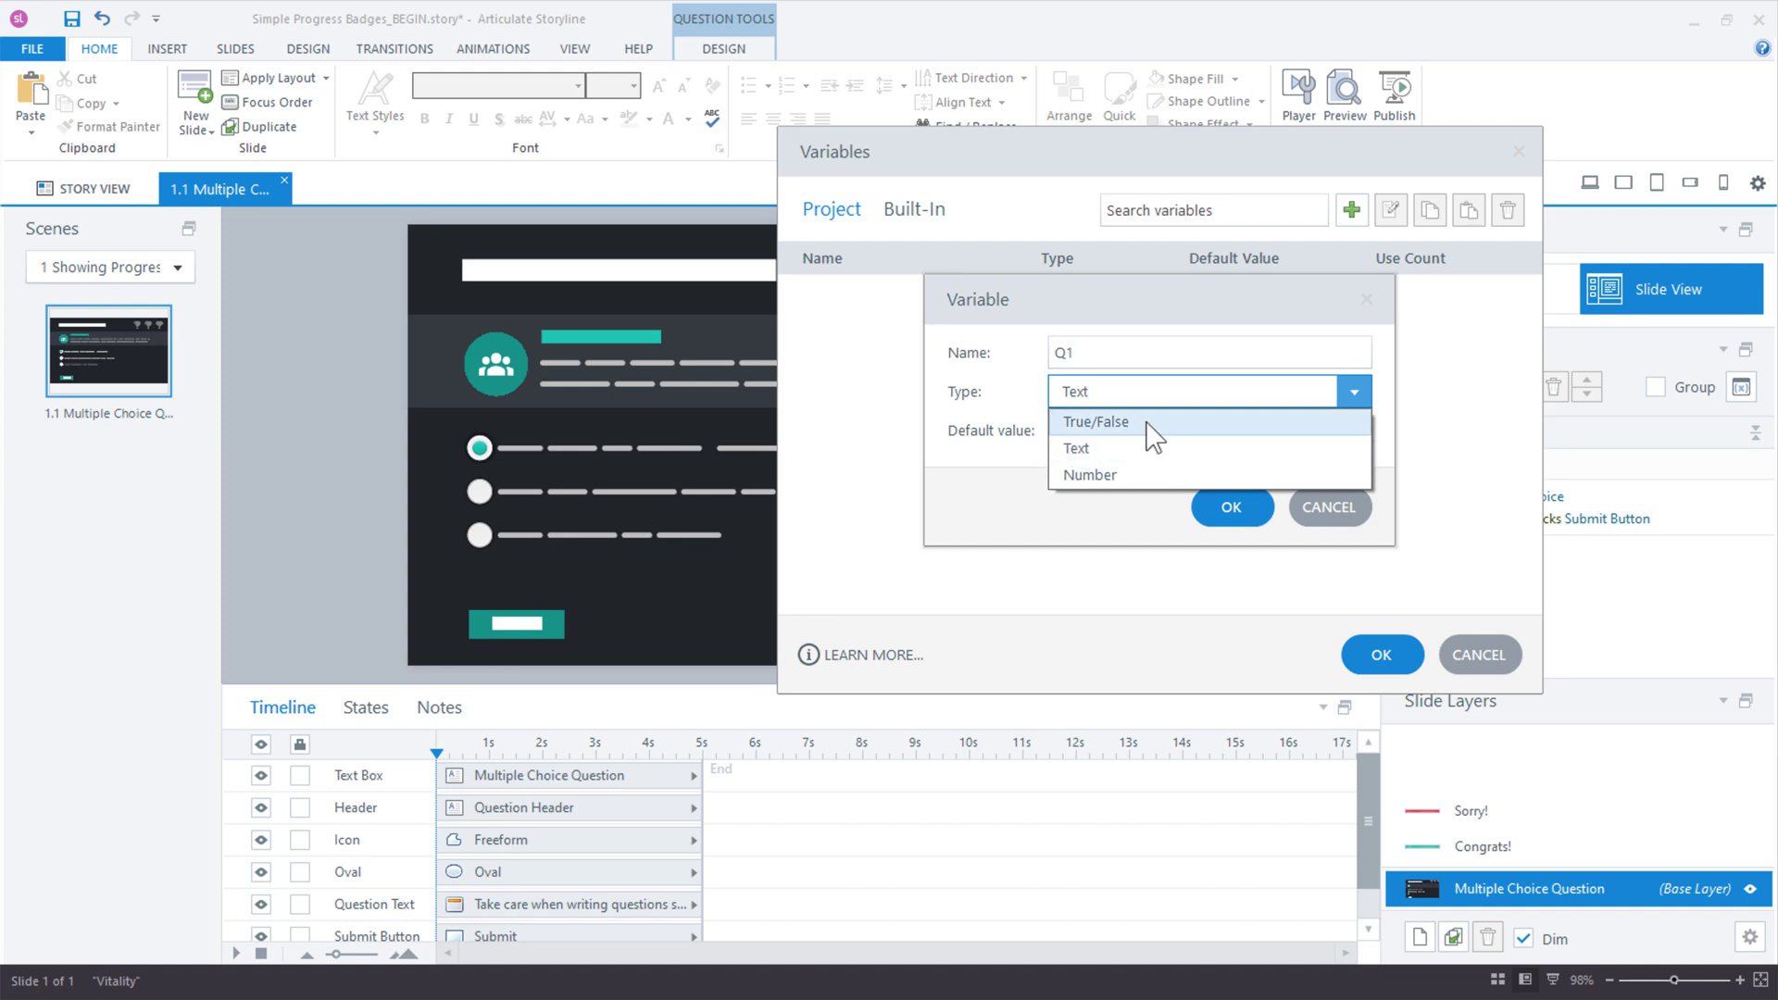
{"action": "left_click", "coordinate": [1153, 424]}
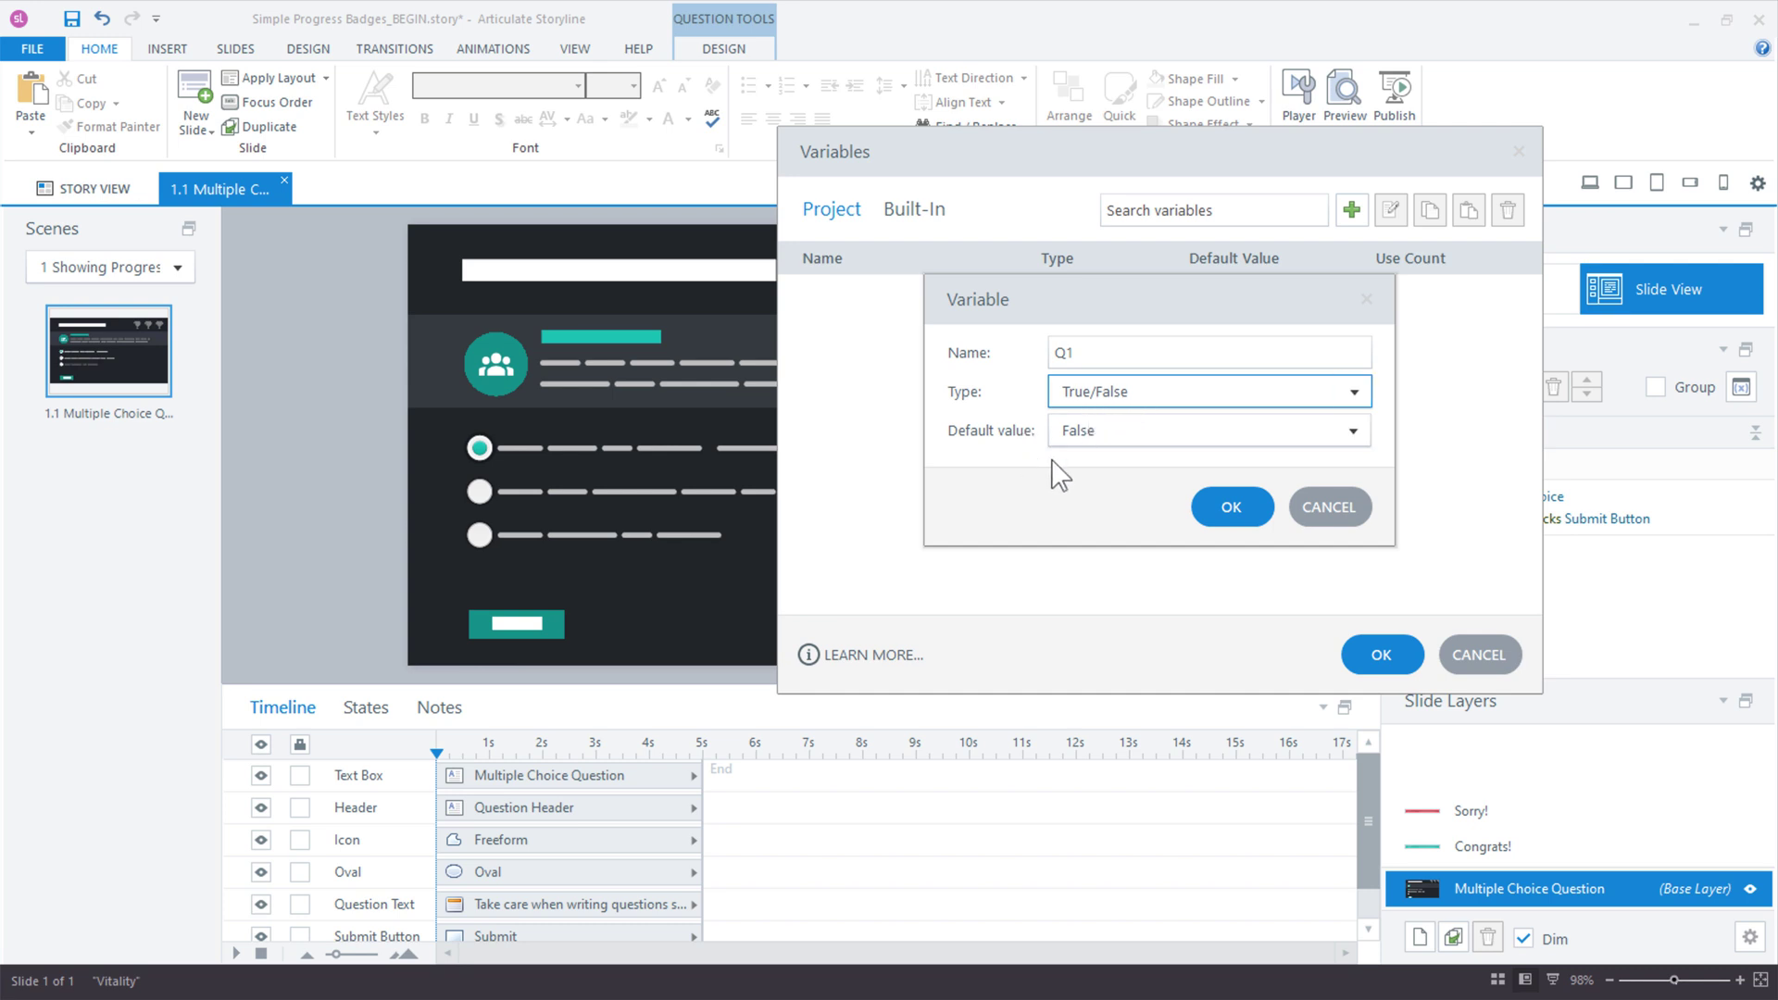
{"action": "left_click", "coordinate": [1234, 510]}
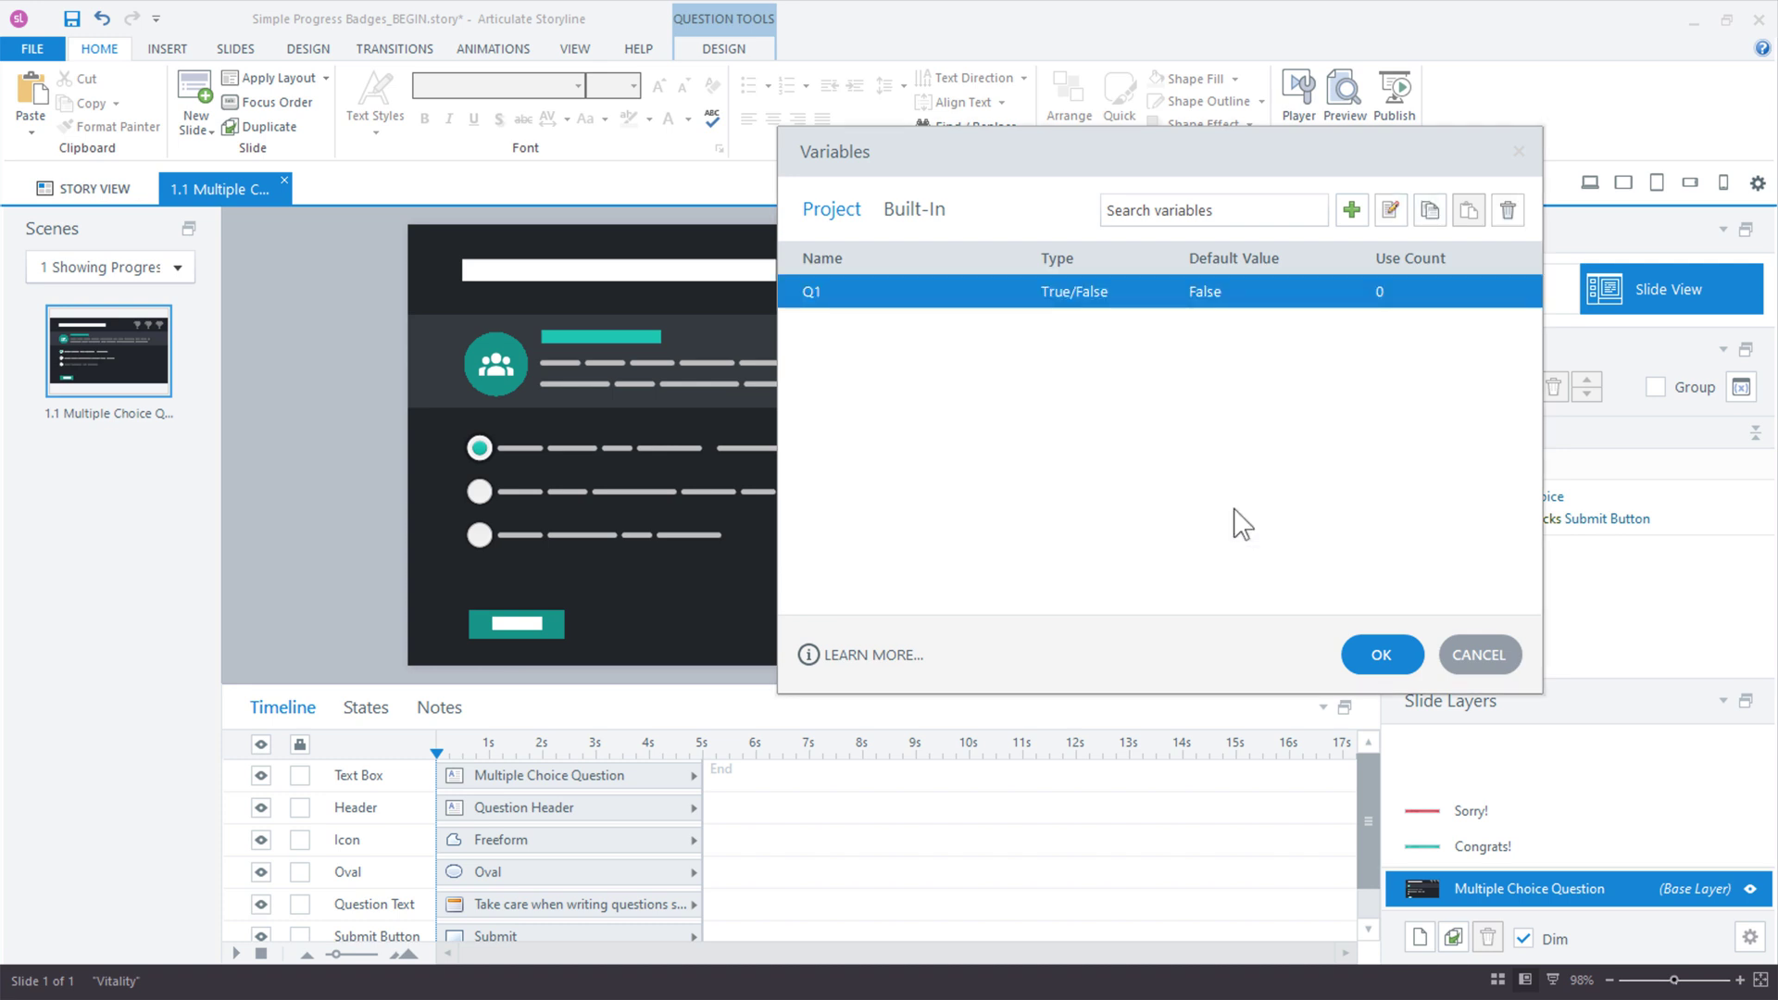
Duplicate Q1 twice, naming the copies Q2 and Q3.
{"action": "left_click", "coordinate": [1431, 211]}
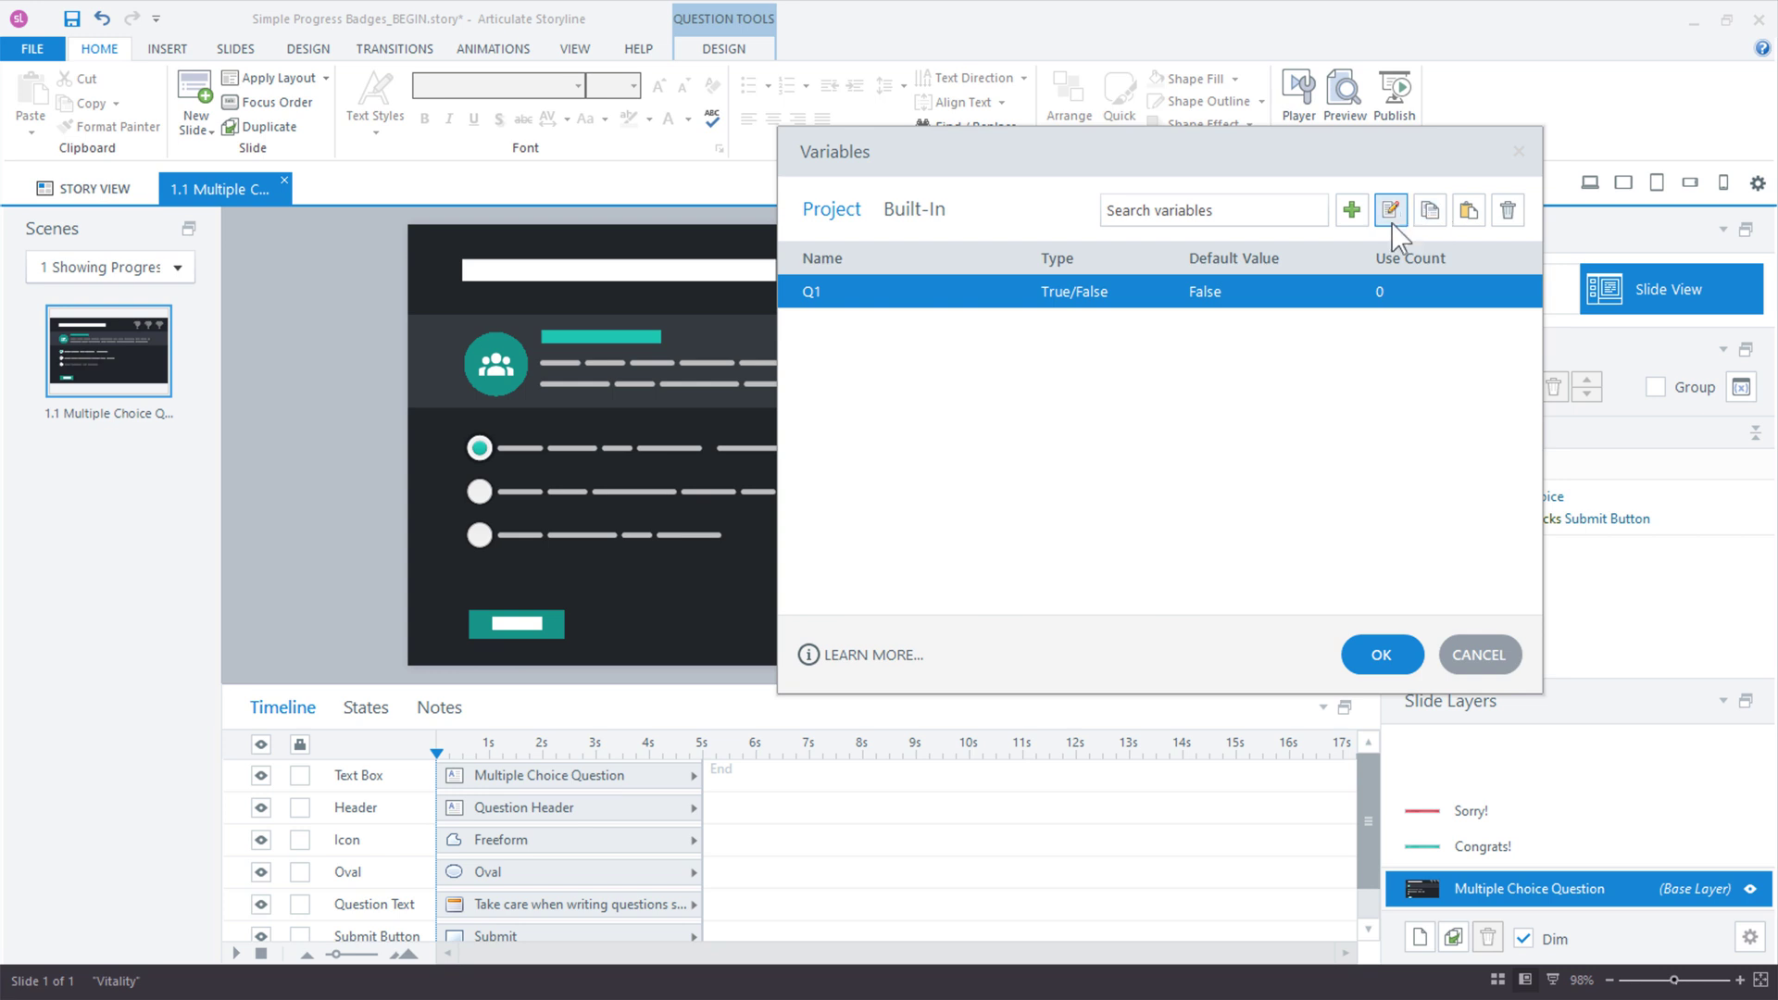
{"action": "left_click", "coordinate": [1467, 213]}
{"action": "left_click", "coordinate": [839, 327]}
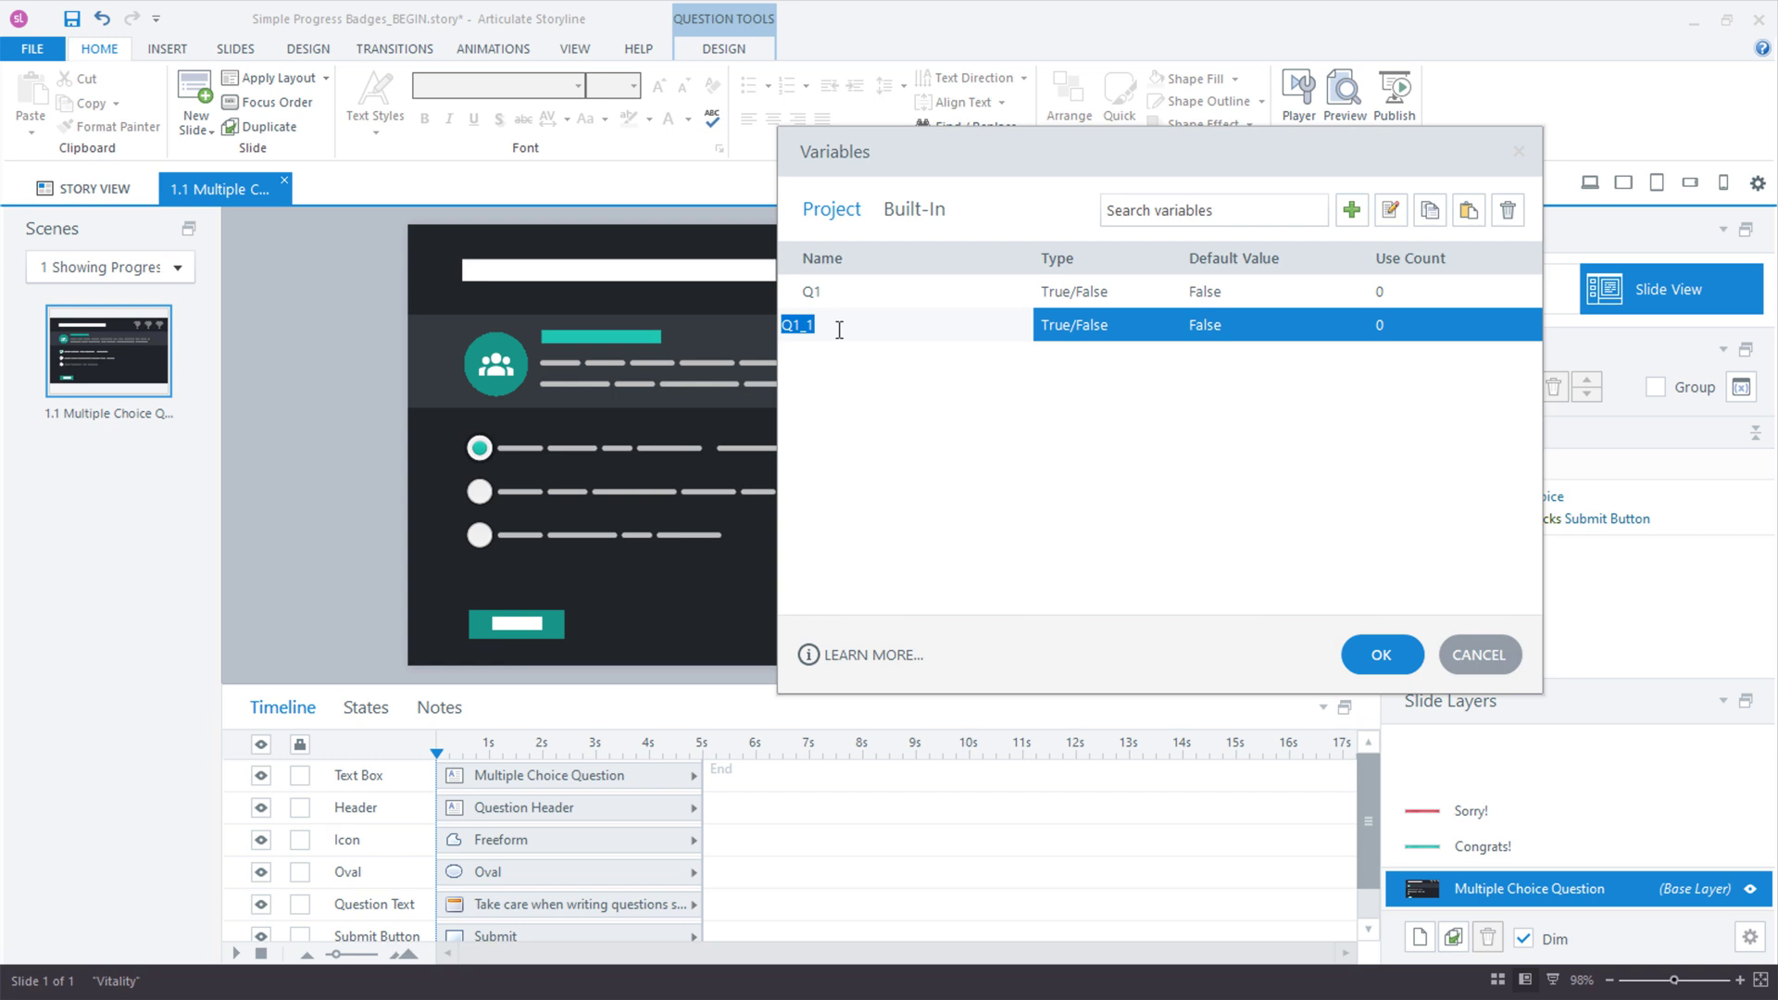
{"action": "type", "text": "Q2"}
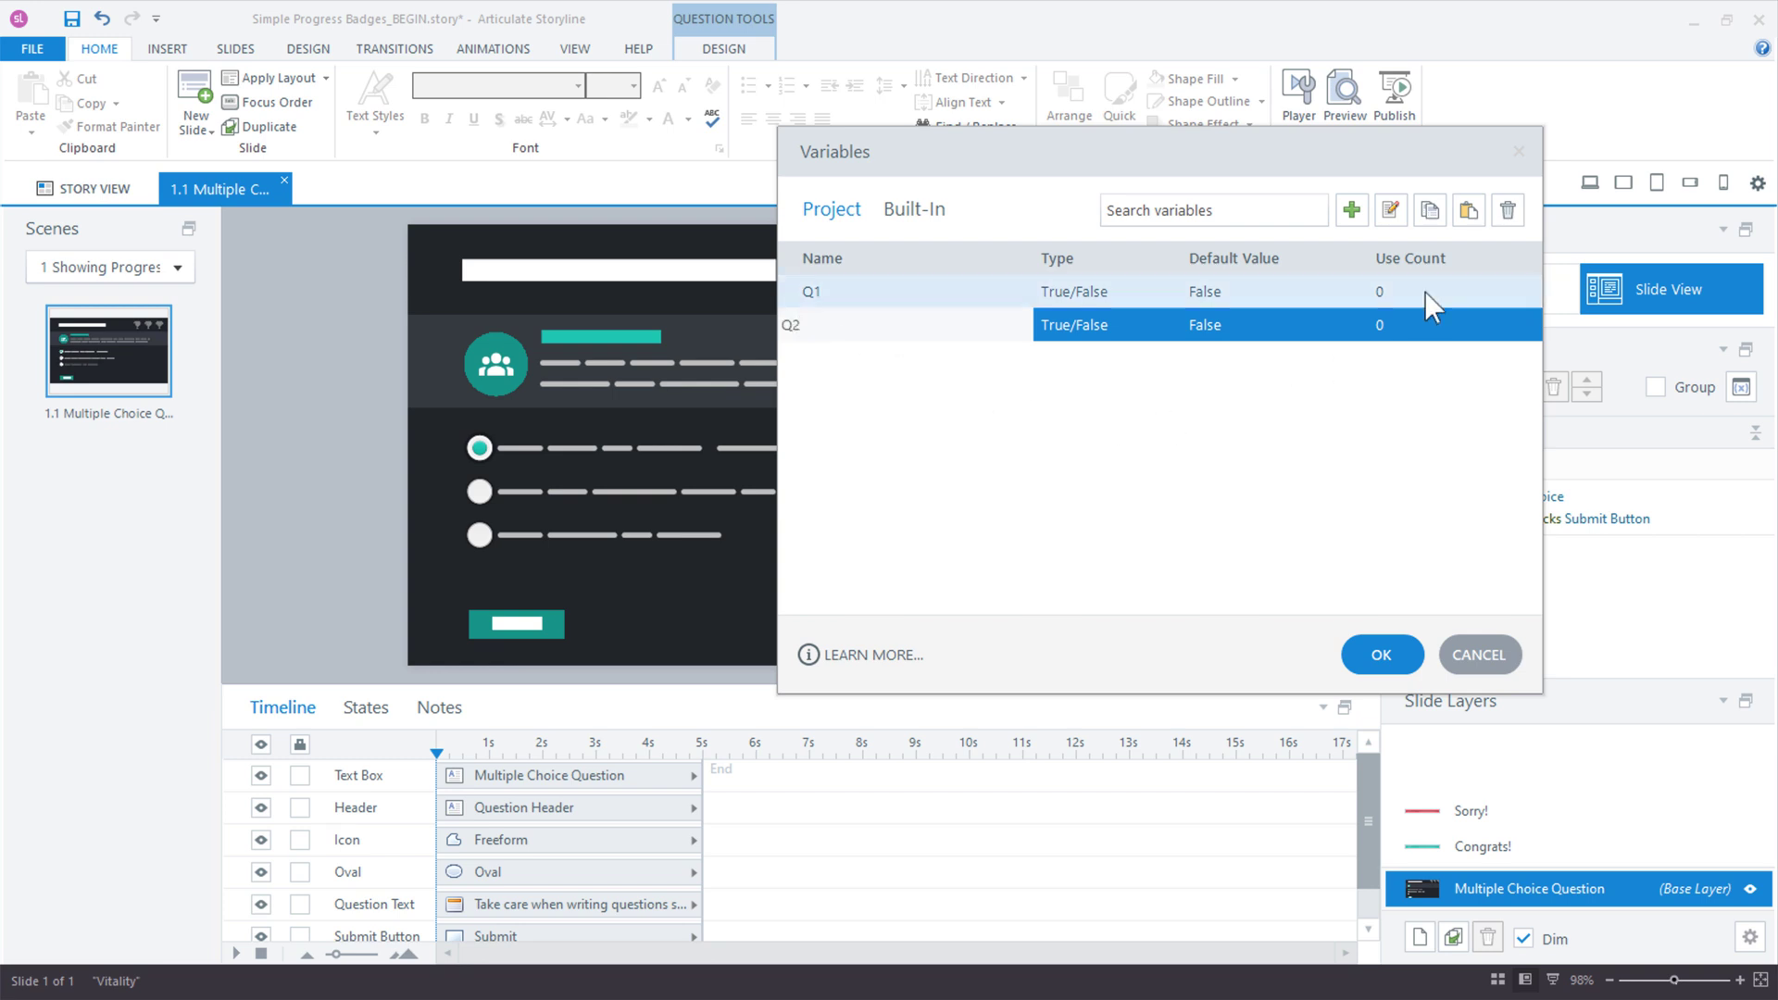
{"action": "left_click", "coordinate": [1467, 211]}
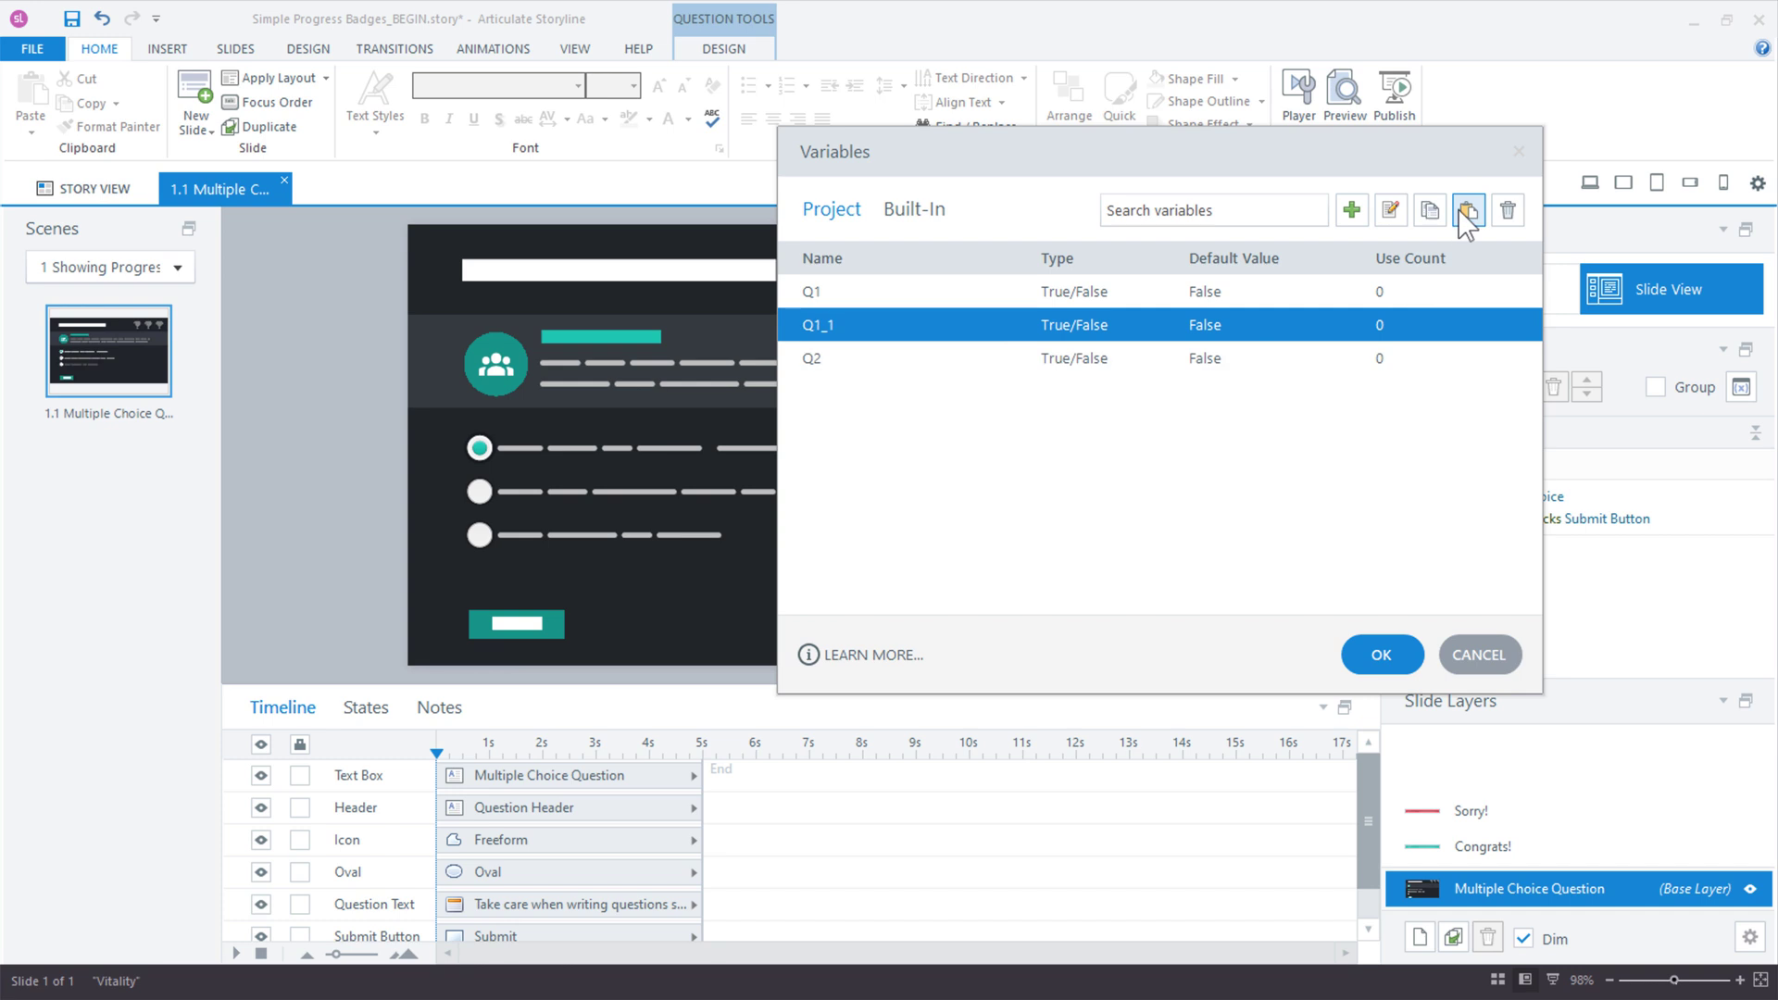
{"action": "left_click", "coordinate": [839, 326]}
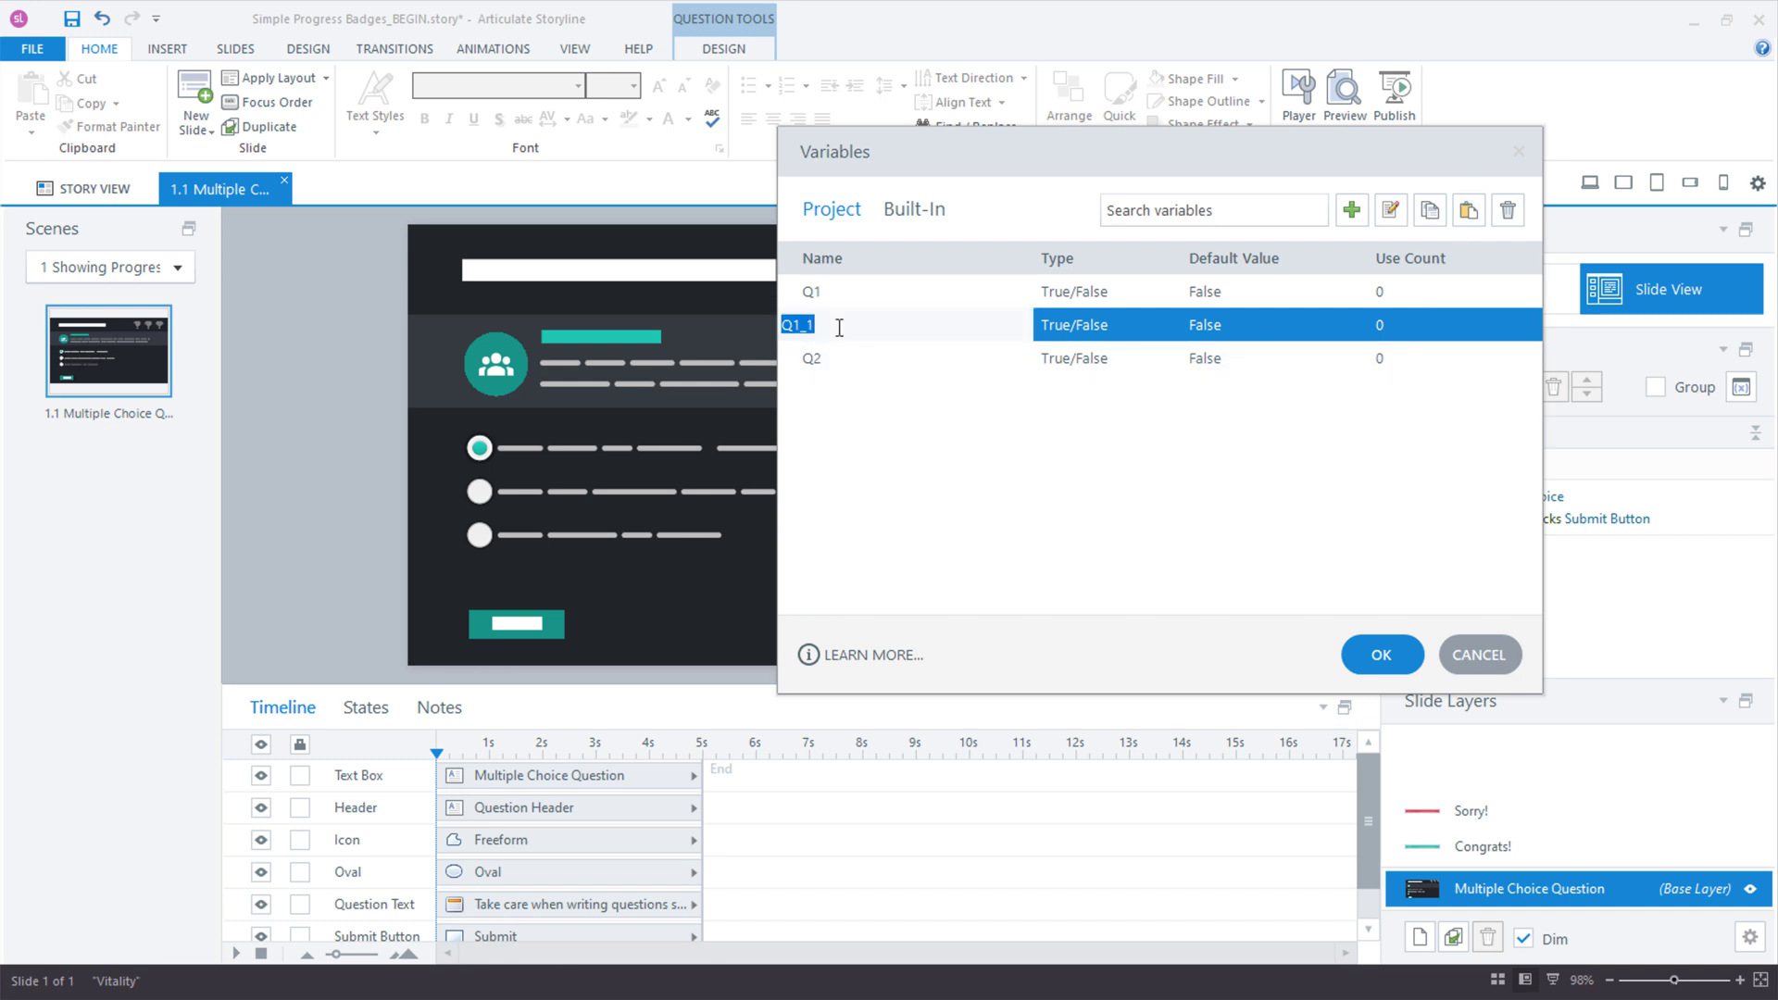
{"action": "type", "text": "Q3"}
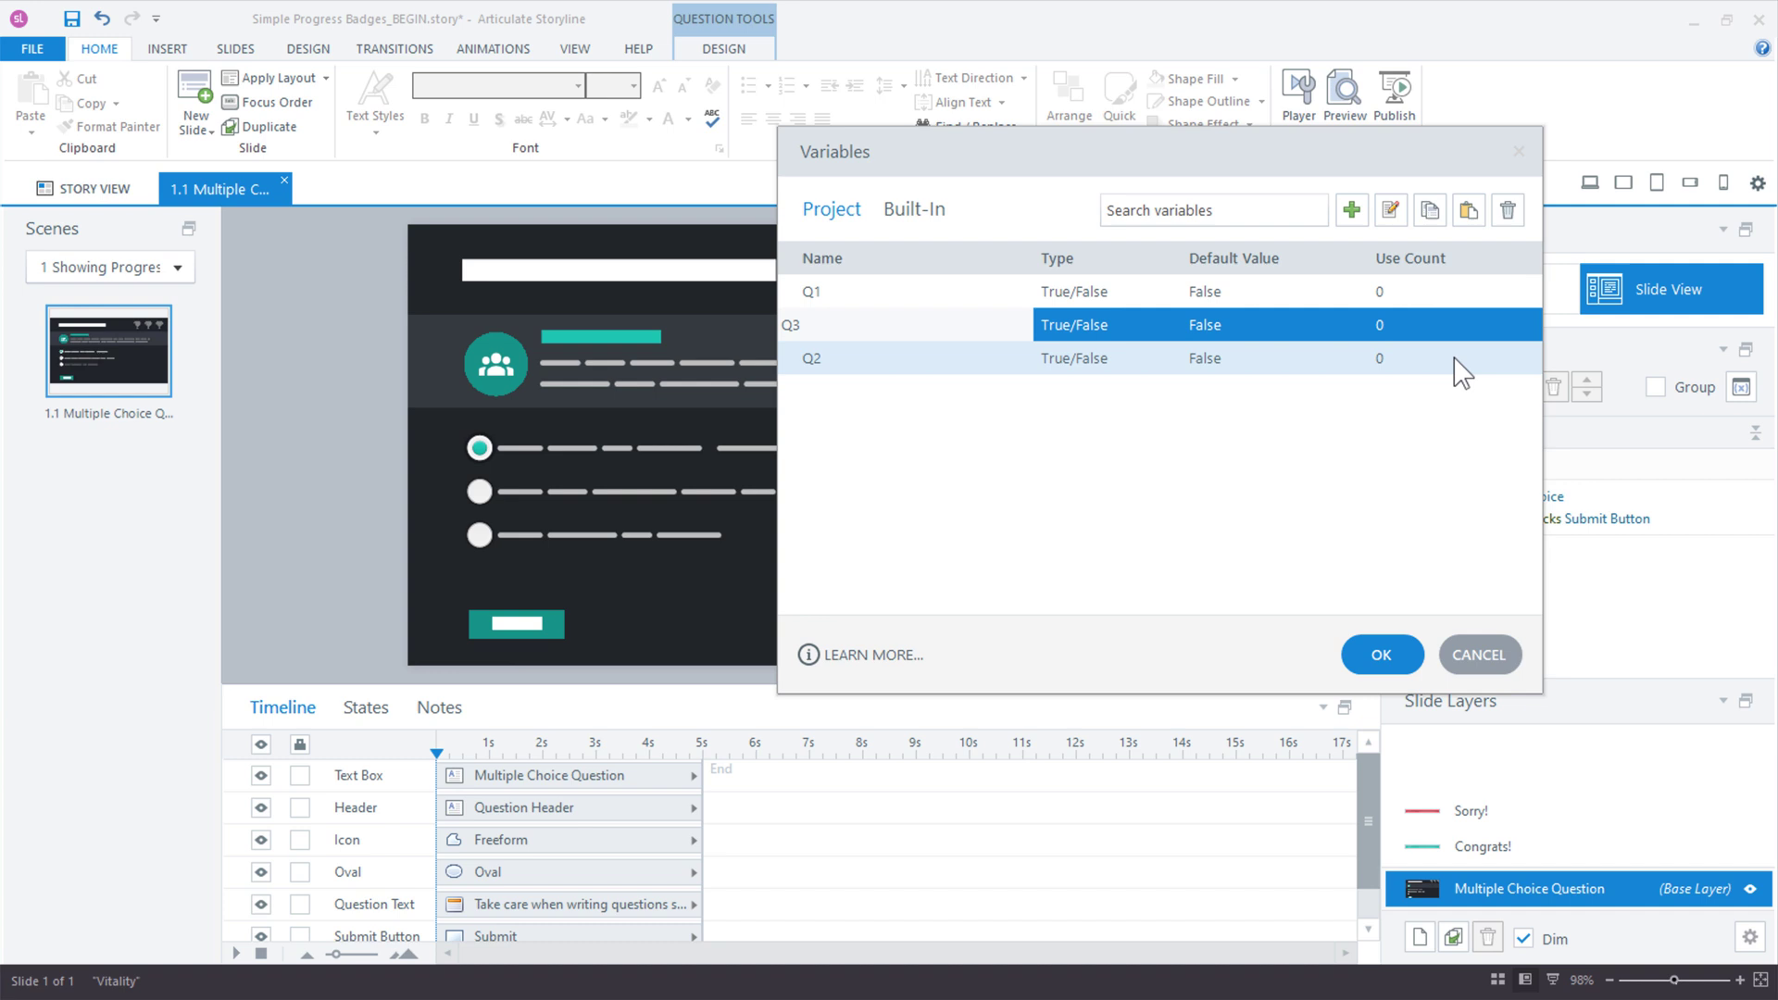
{"action": "left_click", "coordinate": [1456, 334]}
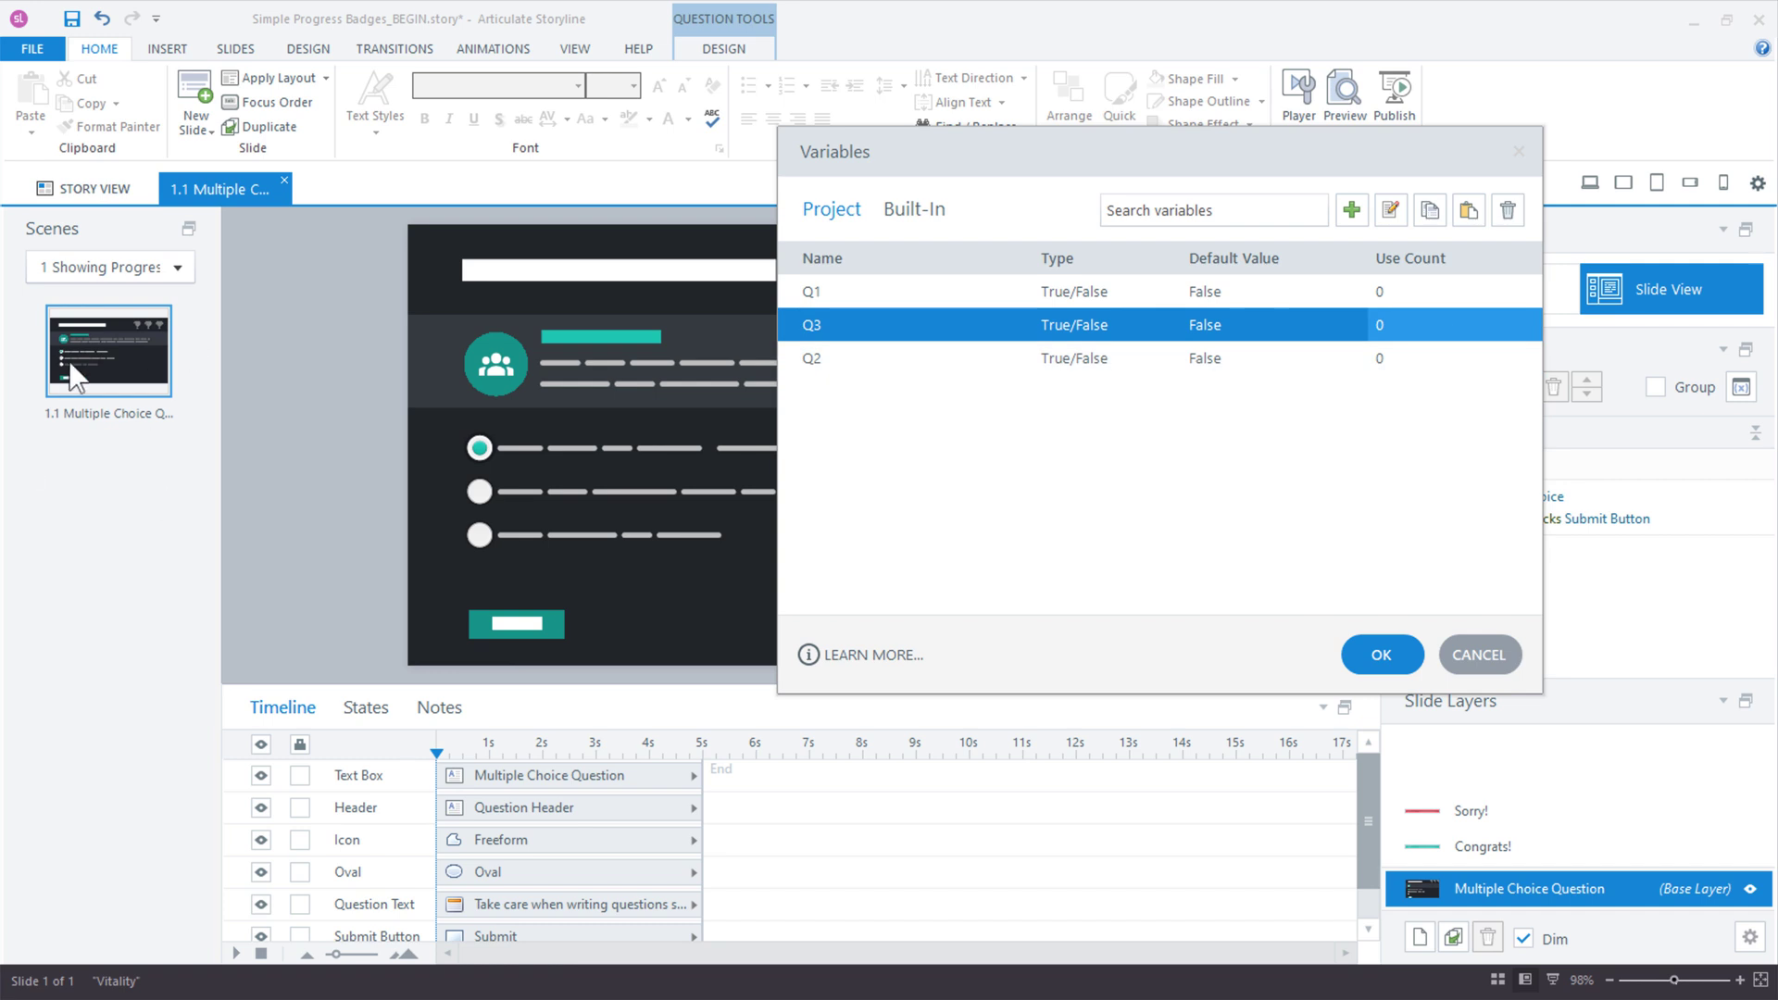
Close Variables and compare the Sorry! and Congrats! layers, ending on Congrats!
{"action": "left_click", "coordinate": [1375, 649]}
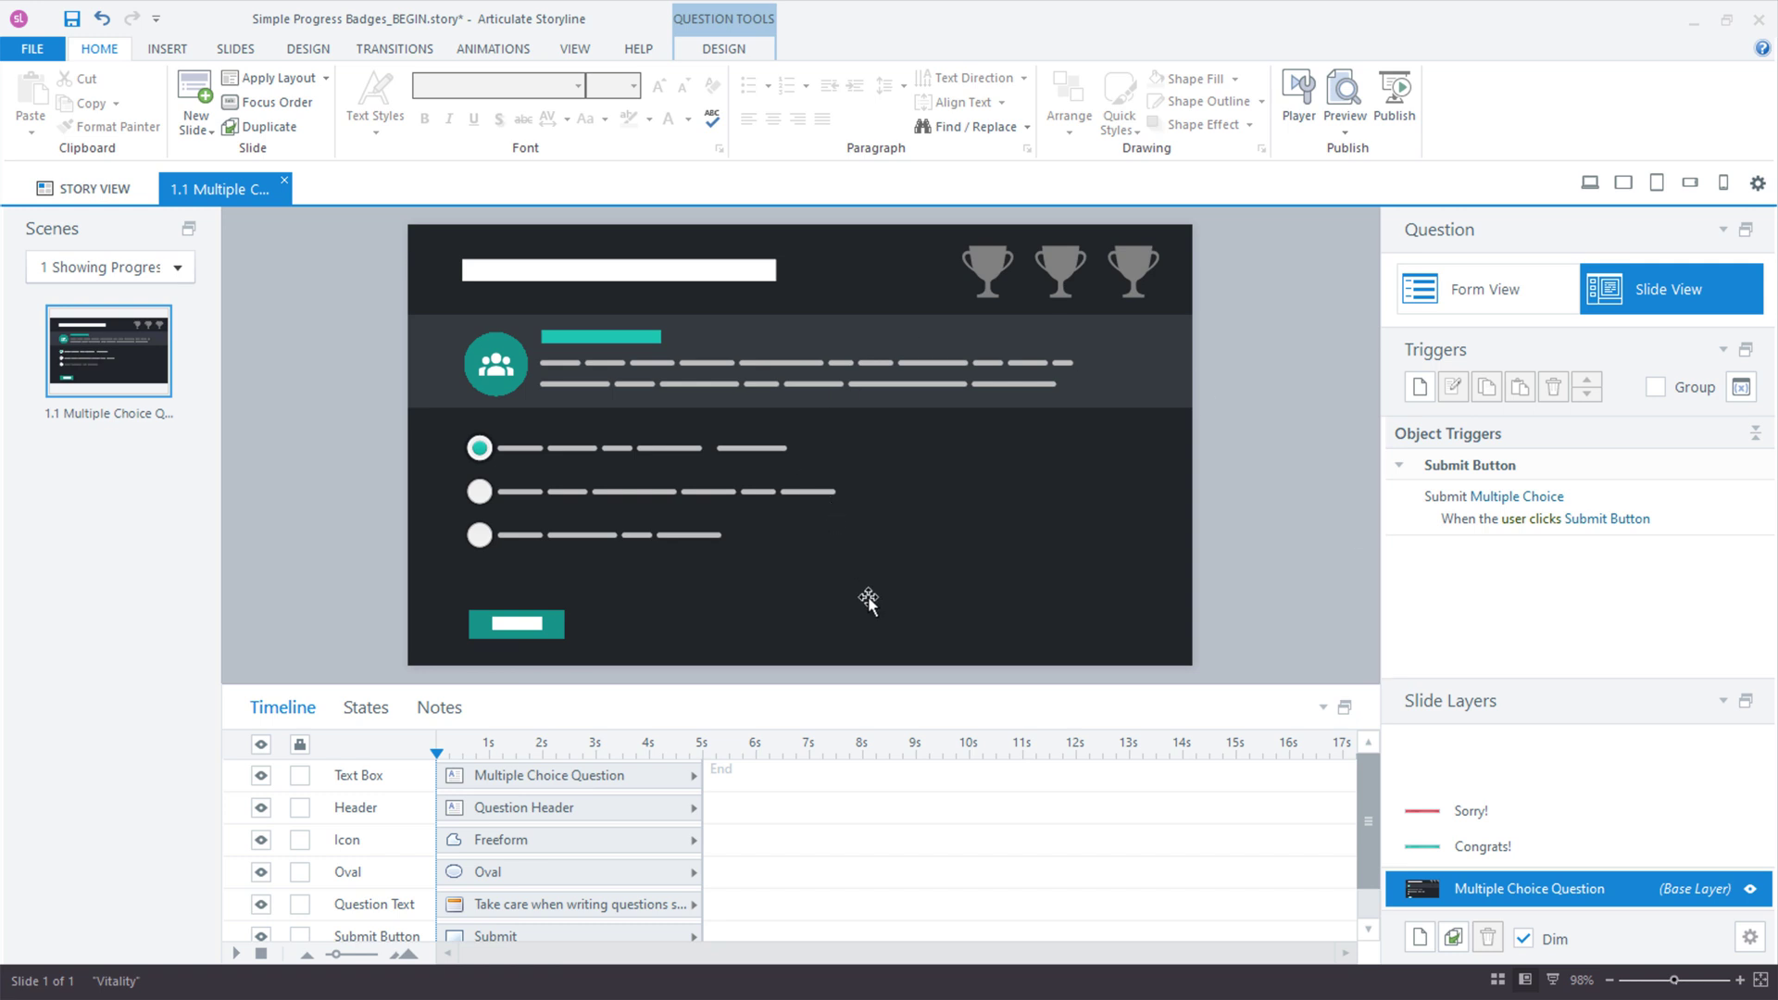
{"action": "left_click", "coordinate": [1559, 854]}
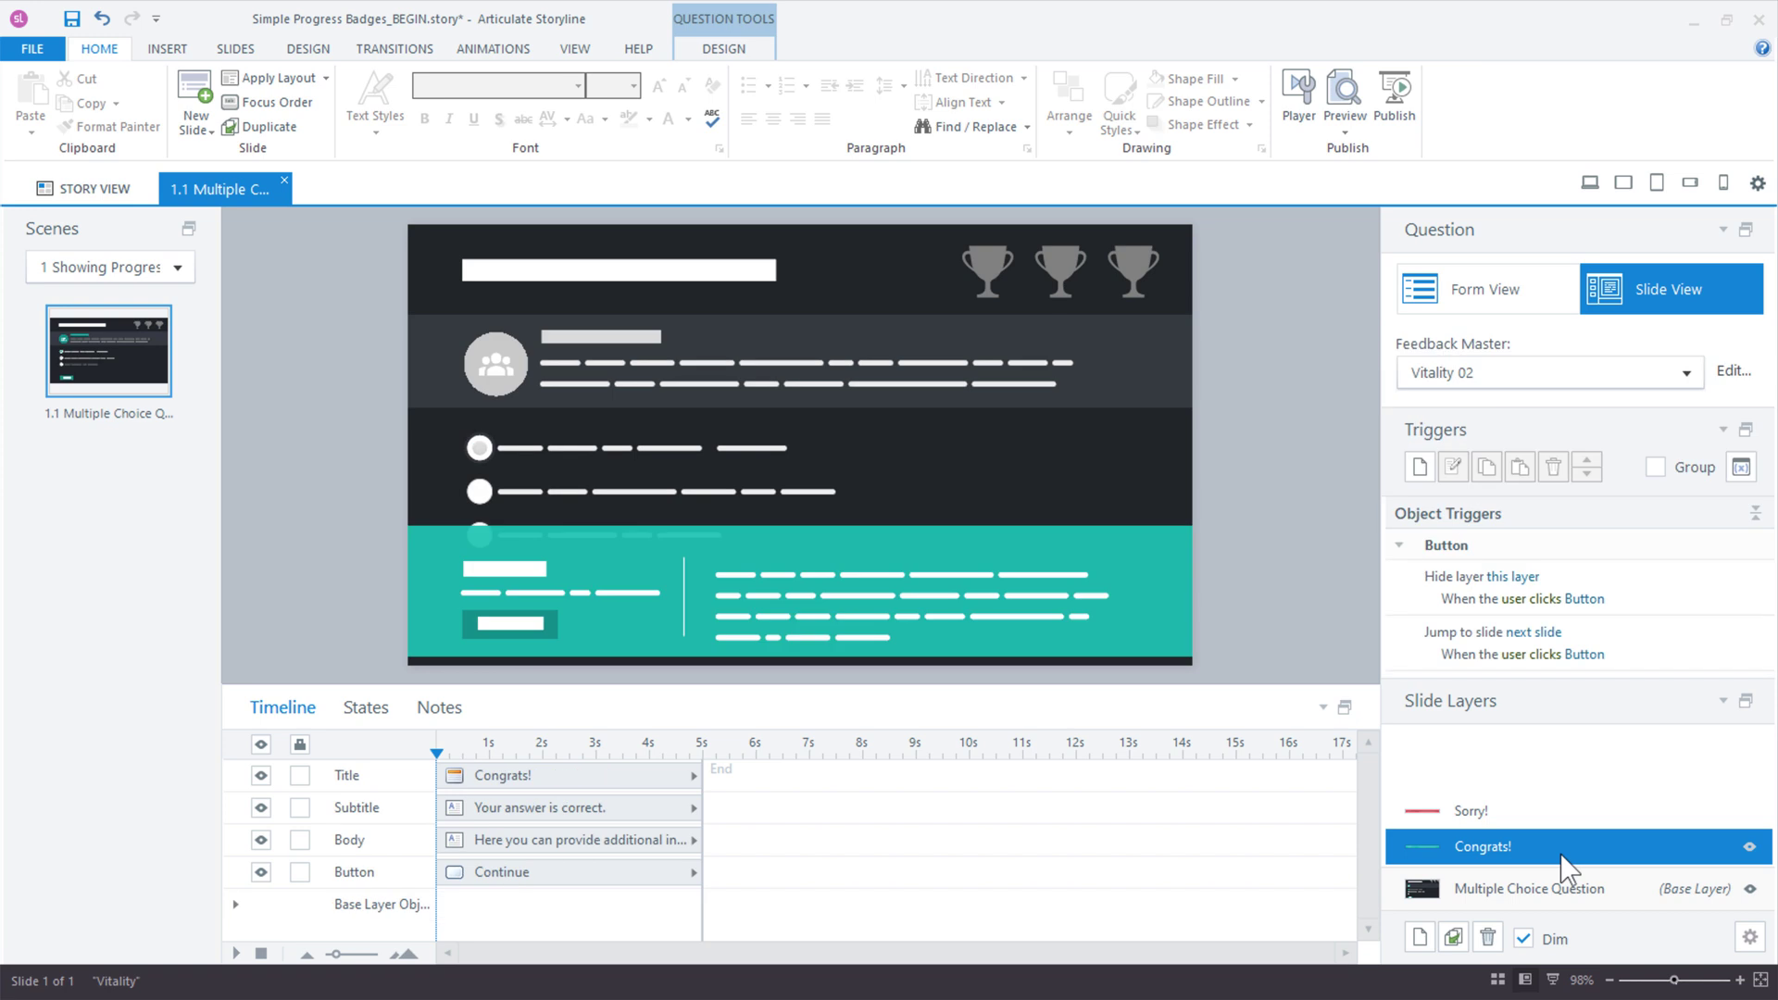
{"action": "left_click", "coordinate": [1552, 819]}
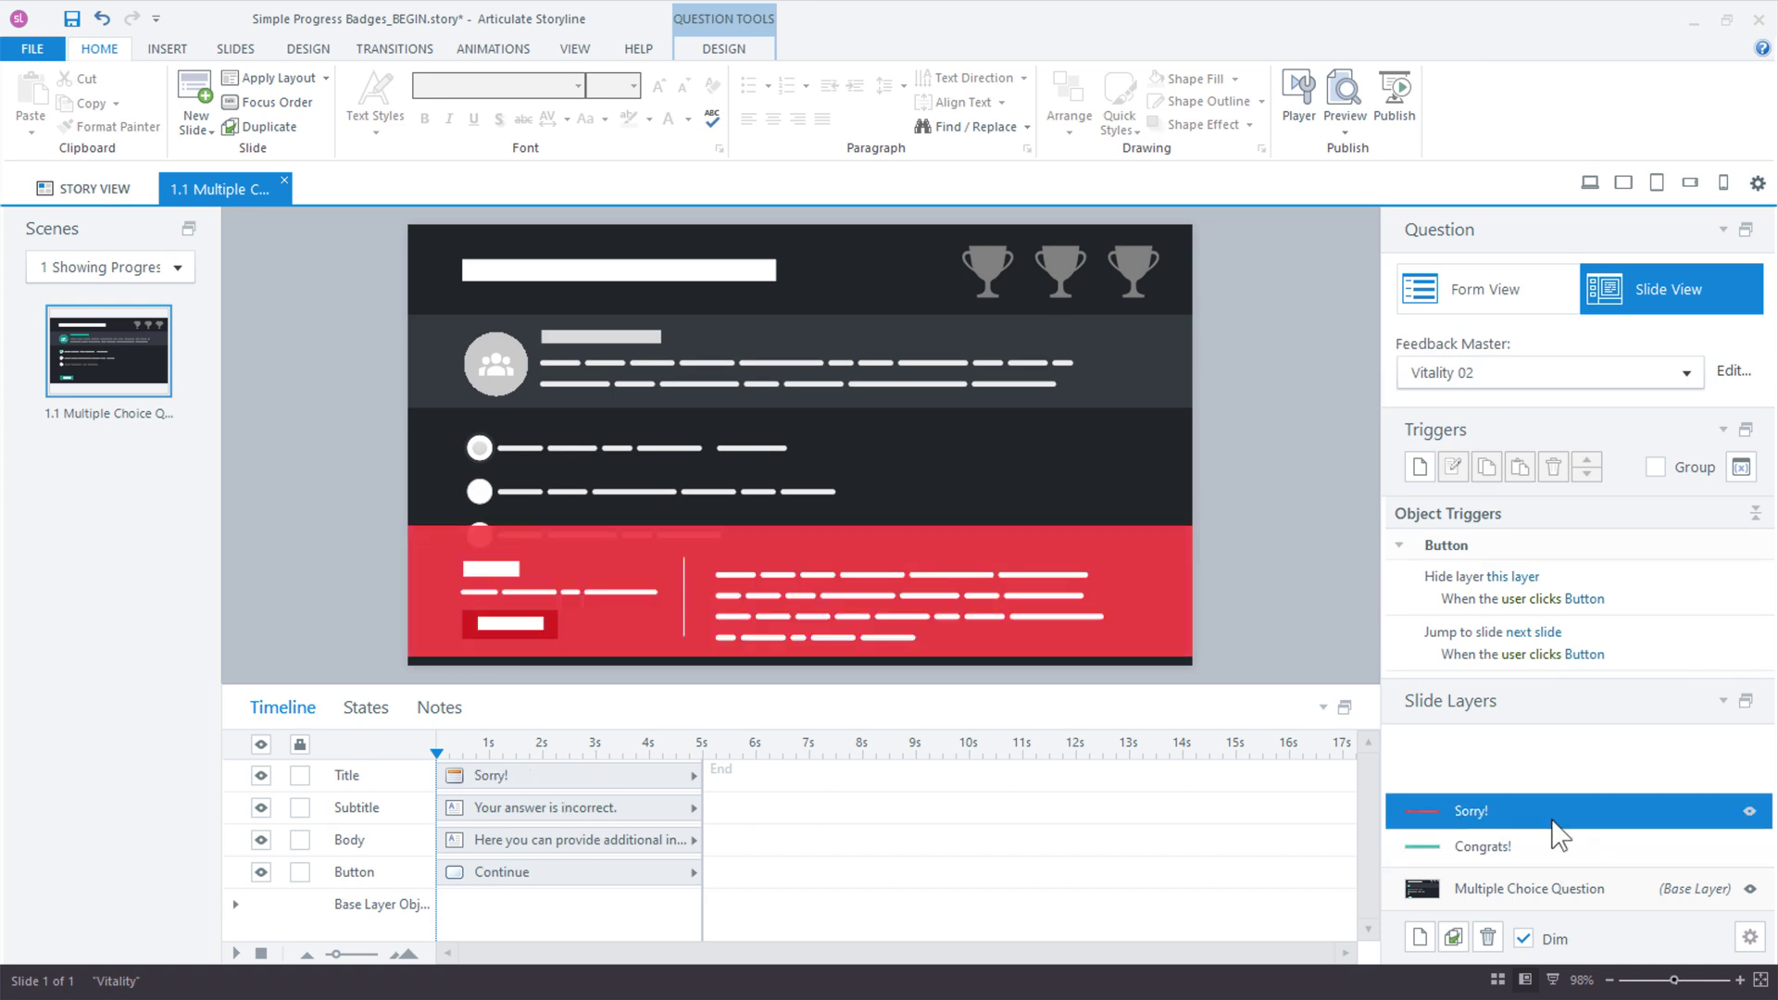
{"action": "left_click", "coordinate": [1557, 847]}
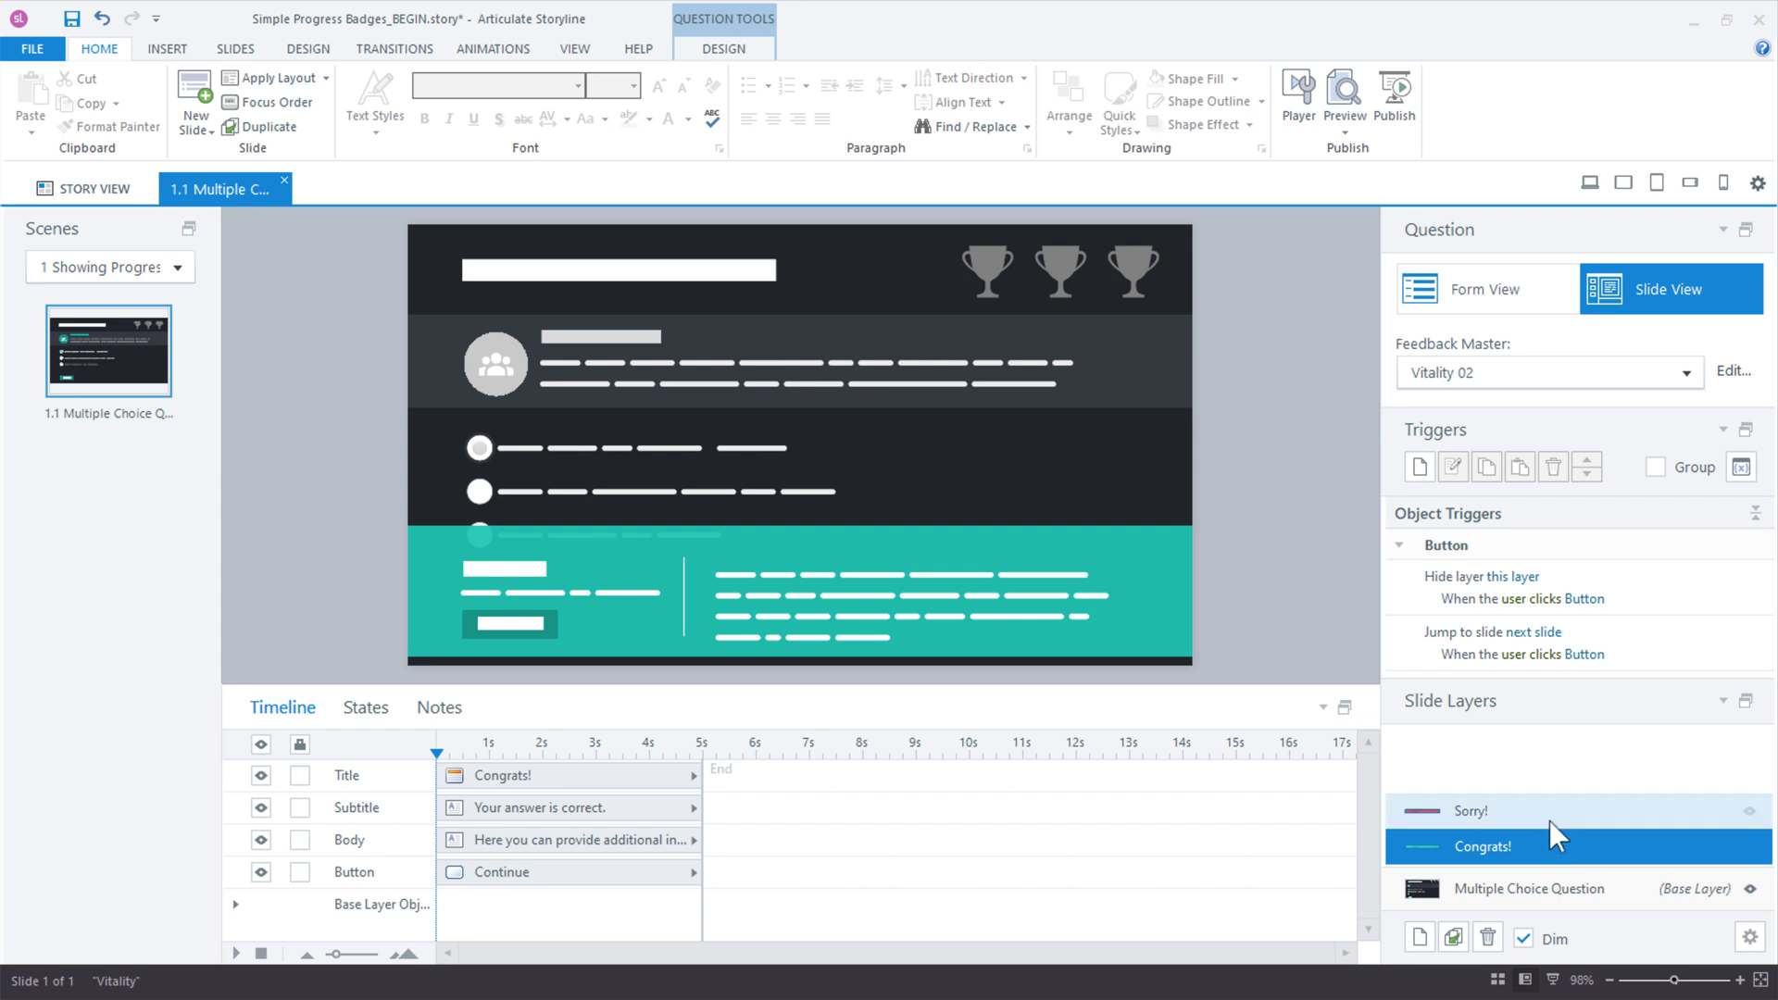
{"action": "left_click", "coordinate": [1549, 819]}
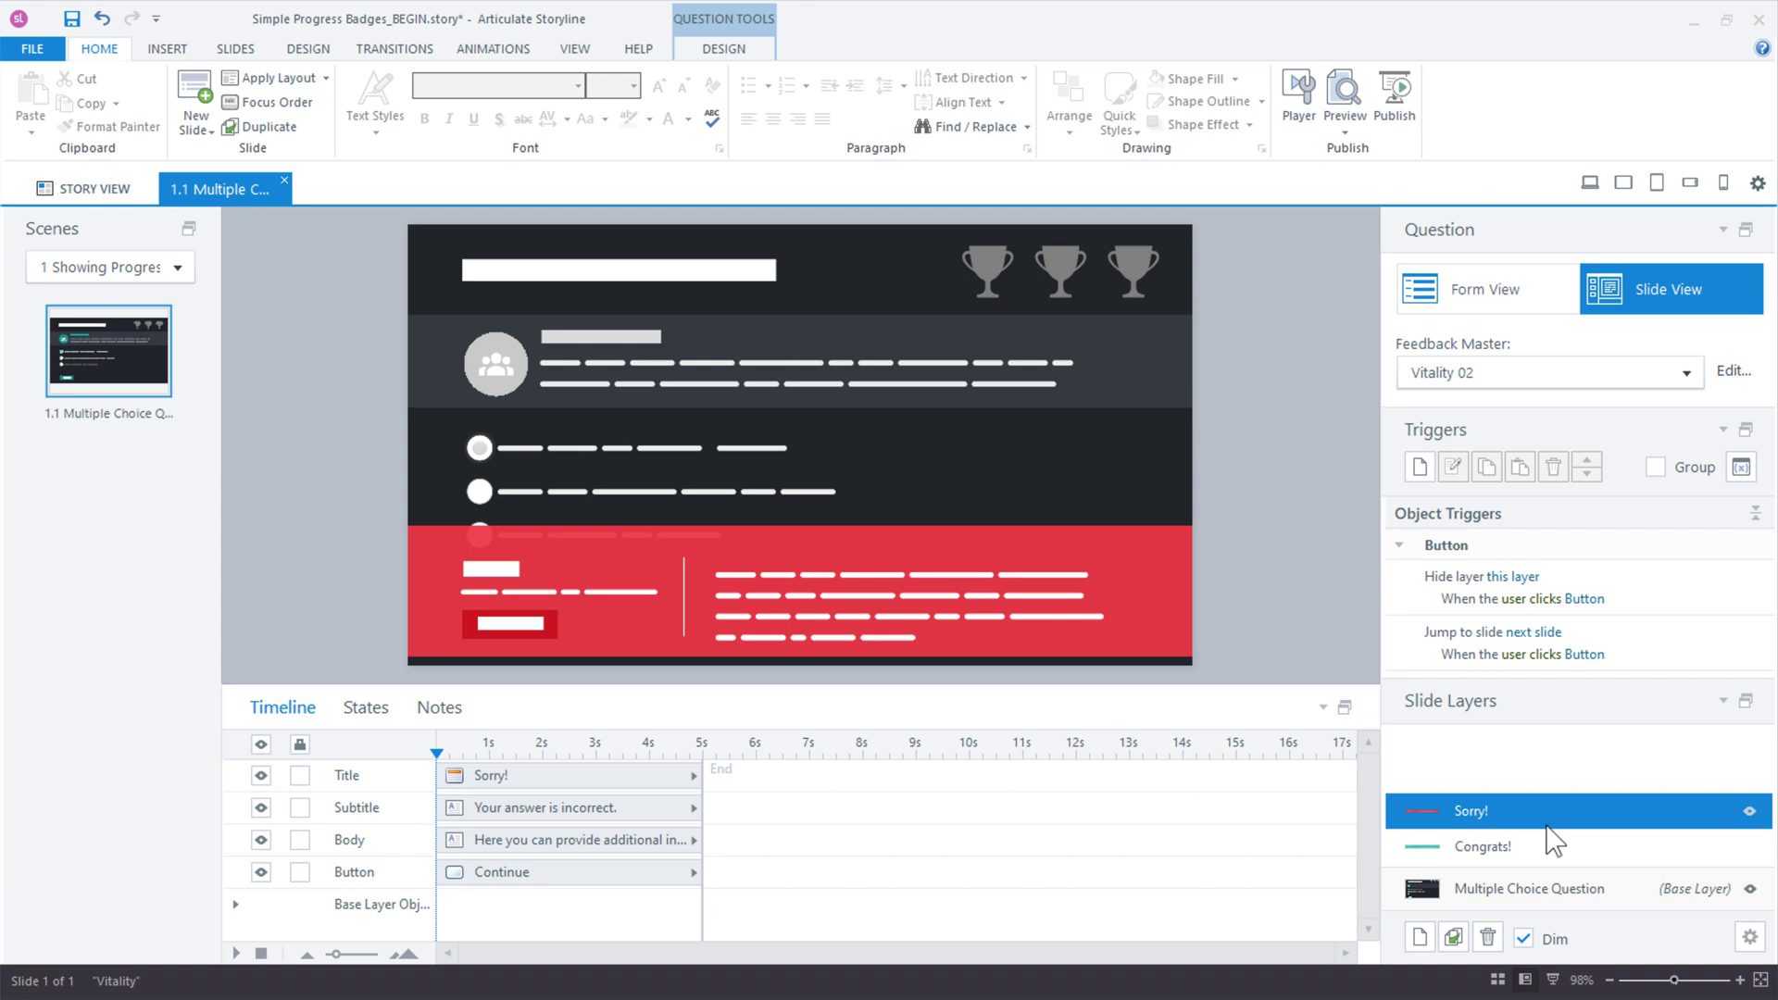
{"action": "left_click", "coordinate": [1541, 856]}
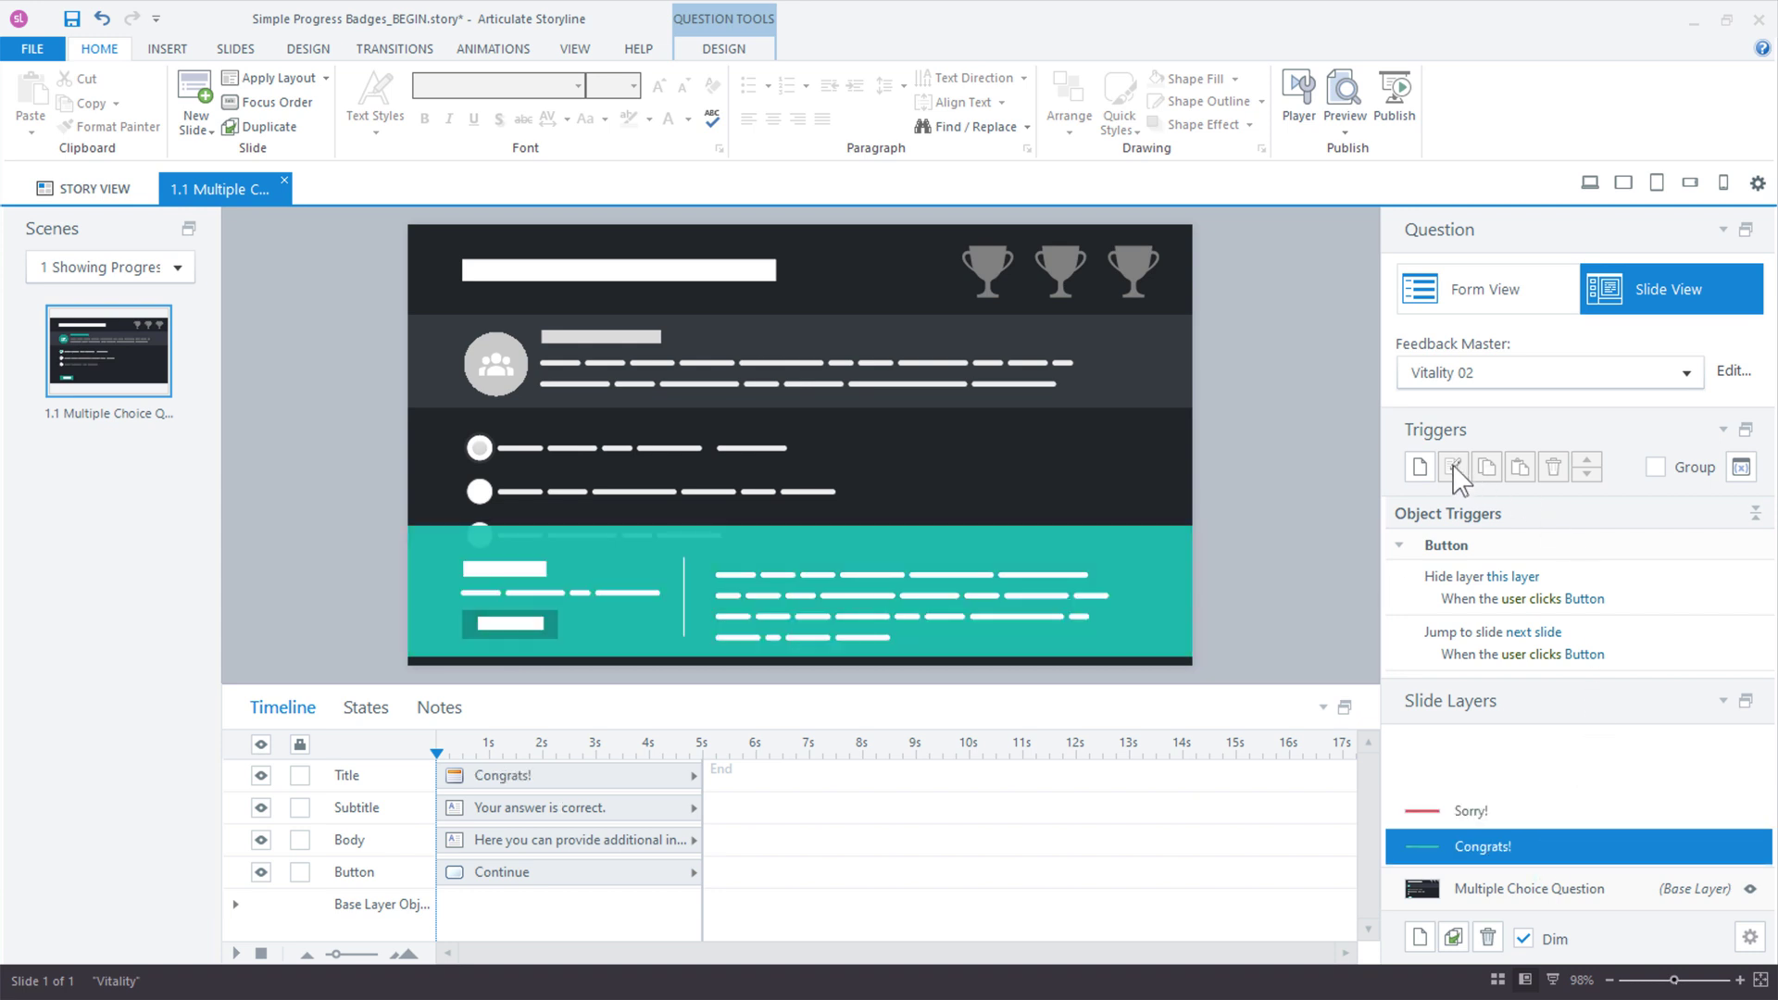
Add a Congrats! layer trigger that adjusts Q1 to True when the layer's timeline starts.
{"action": "left_click", "coordinate": [1420, 466]}
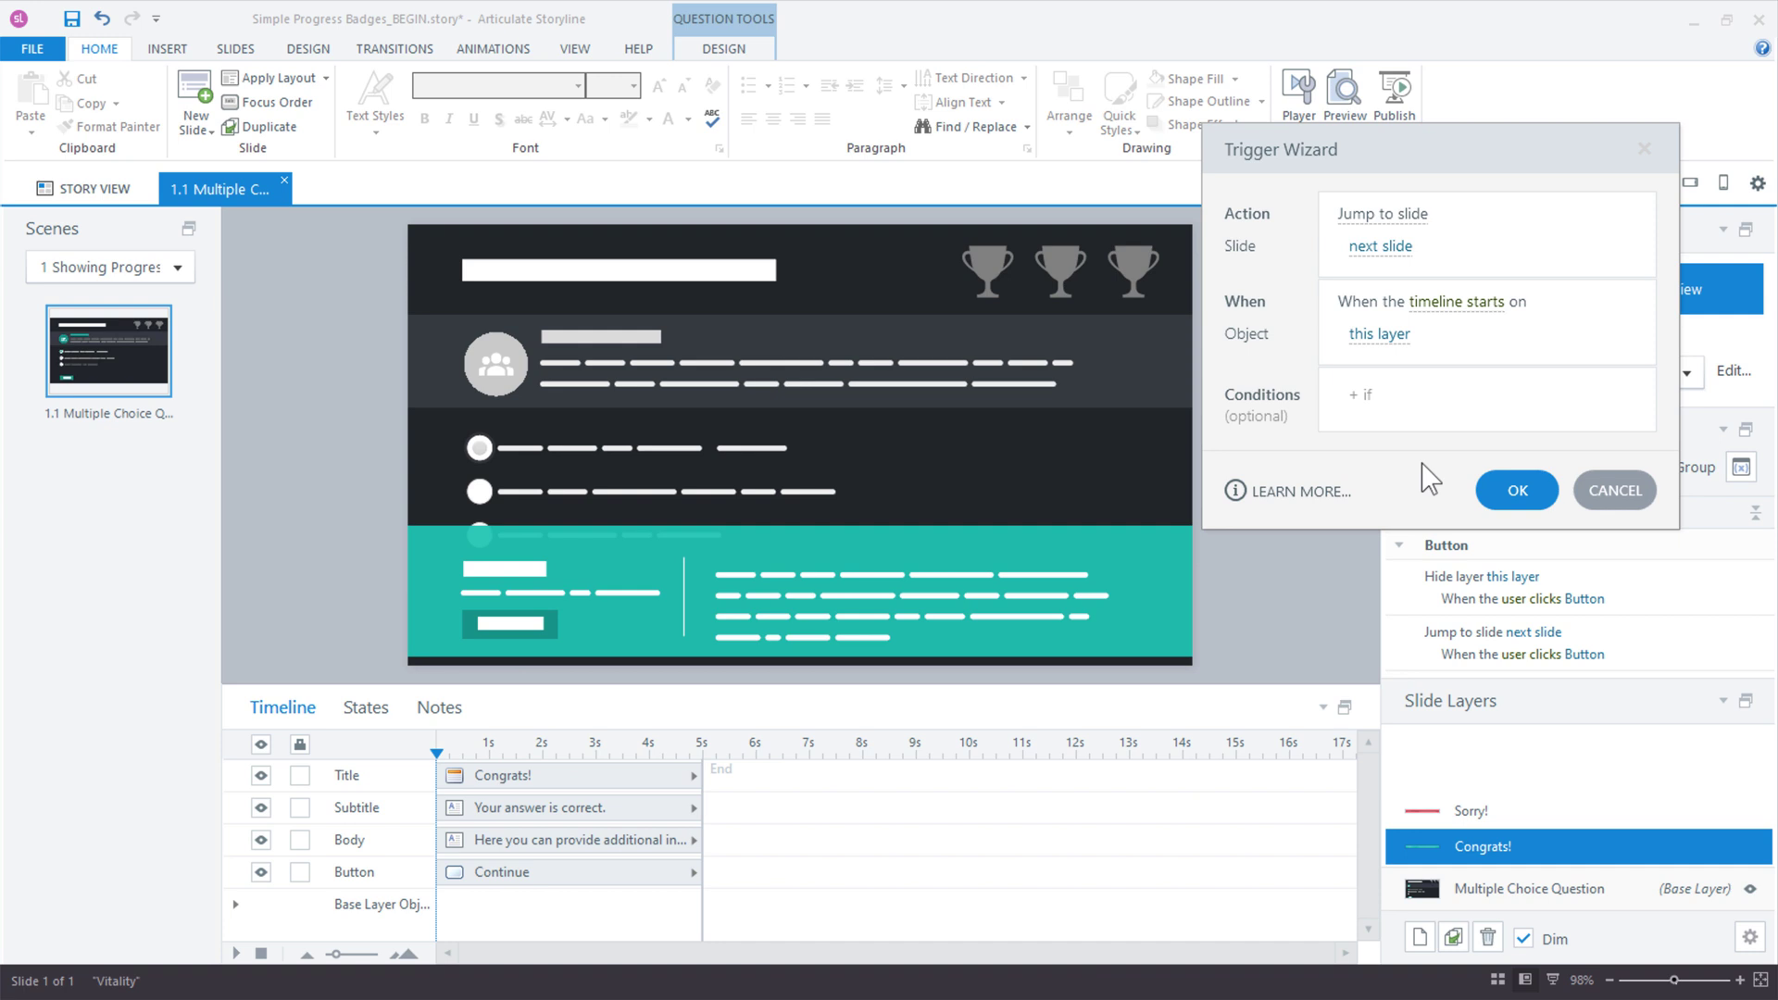
{"action": "left_click", "coordinate": [1414, 211]}
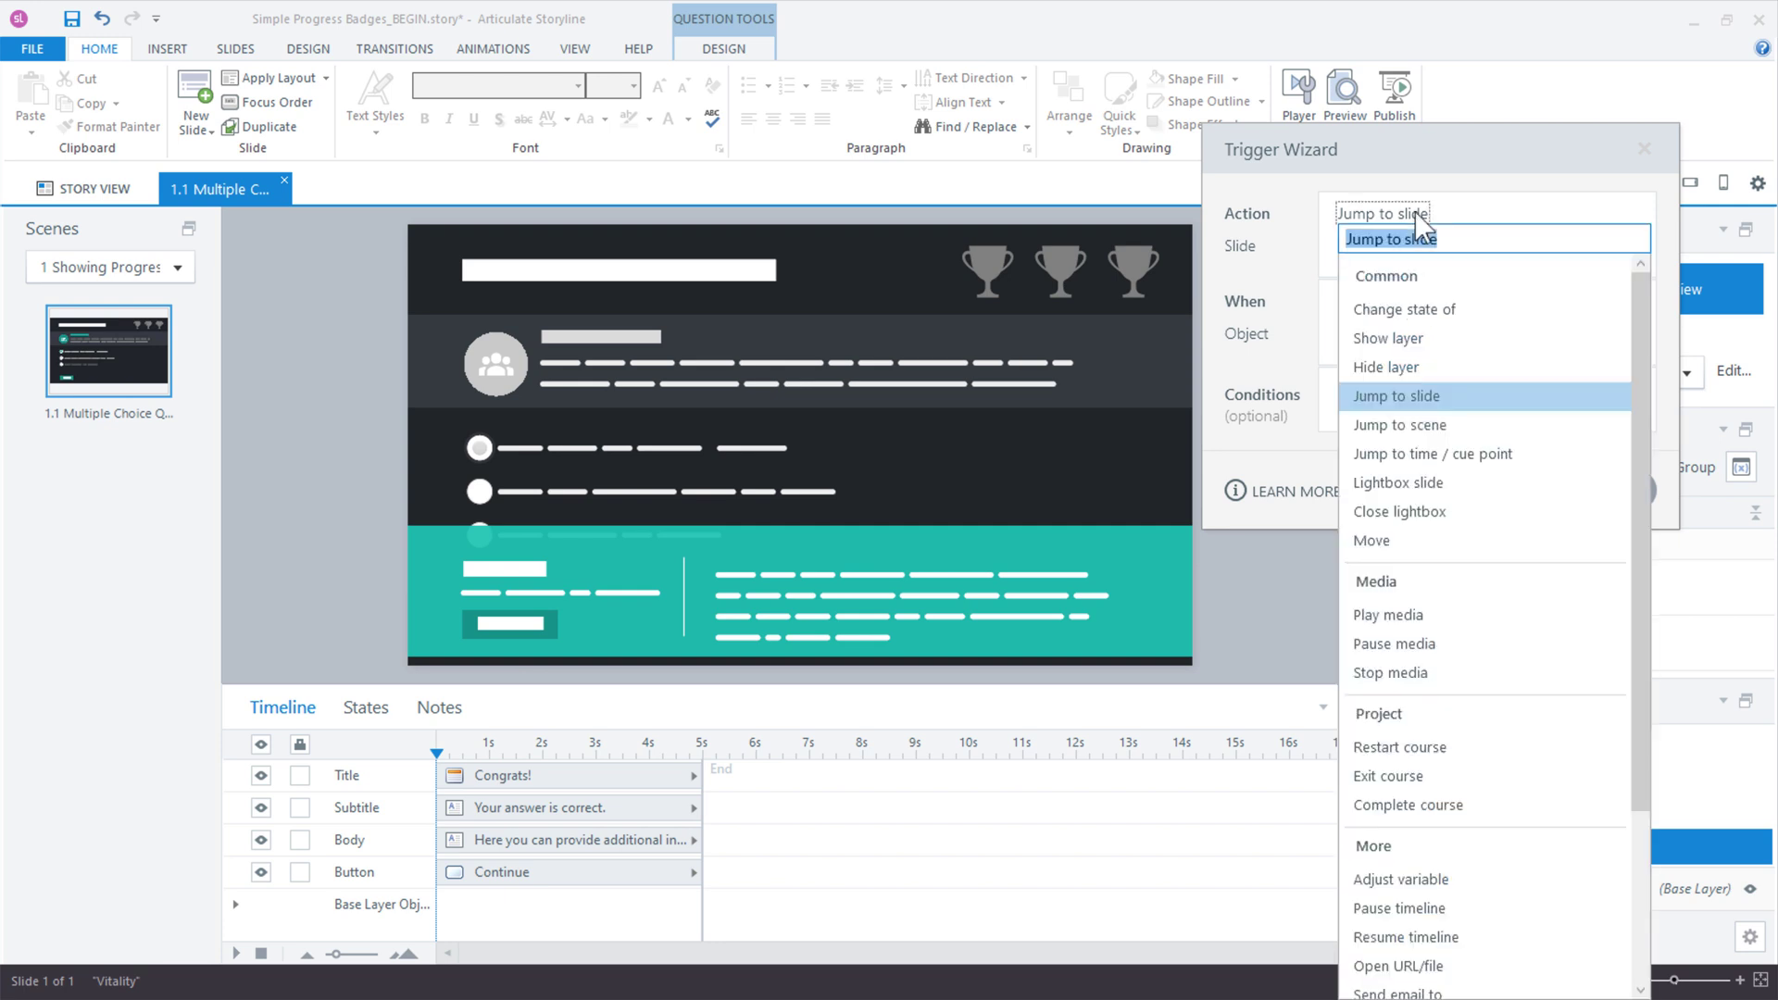
{"action": "scroll", "coordinate": [1471, 861], "scroll_direction": "down", "scroll_amount": 1}
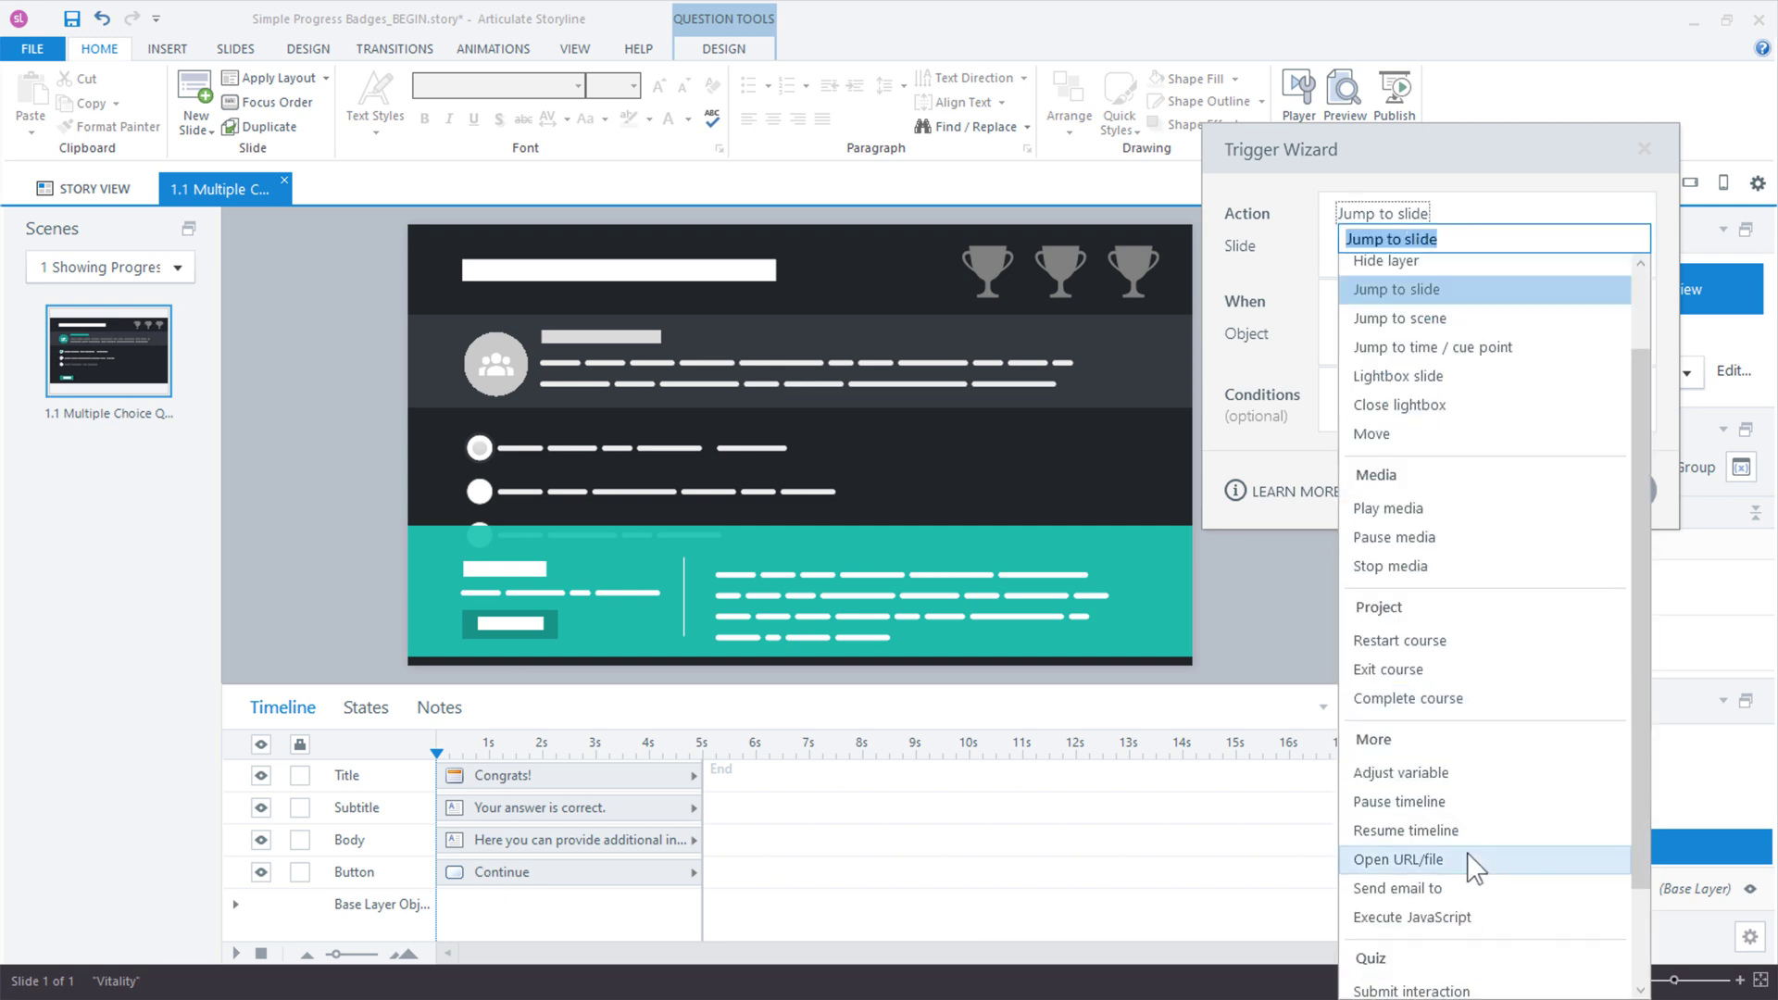
{"action": "left_click", "coordinate": [1431, 789]}
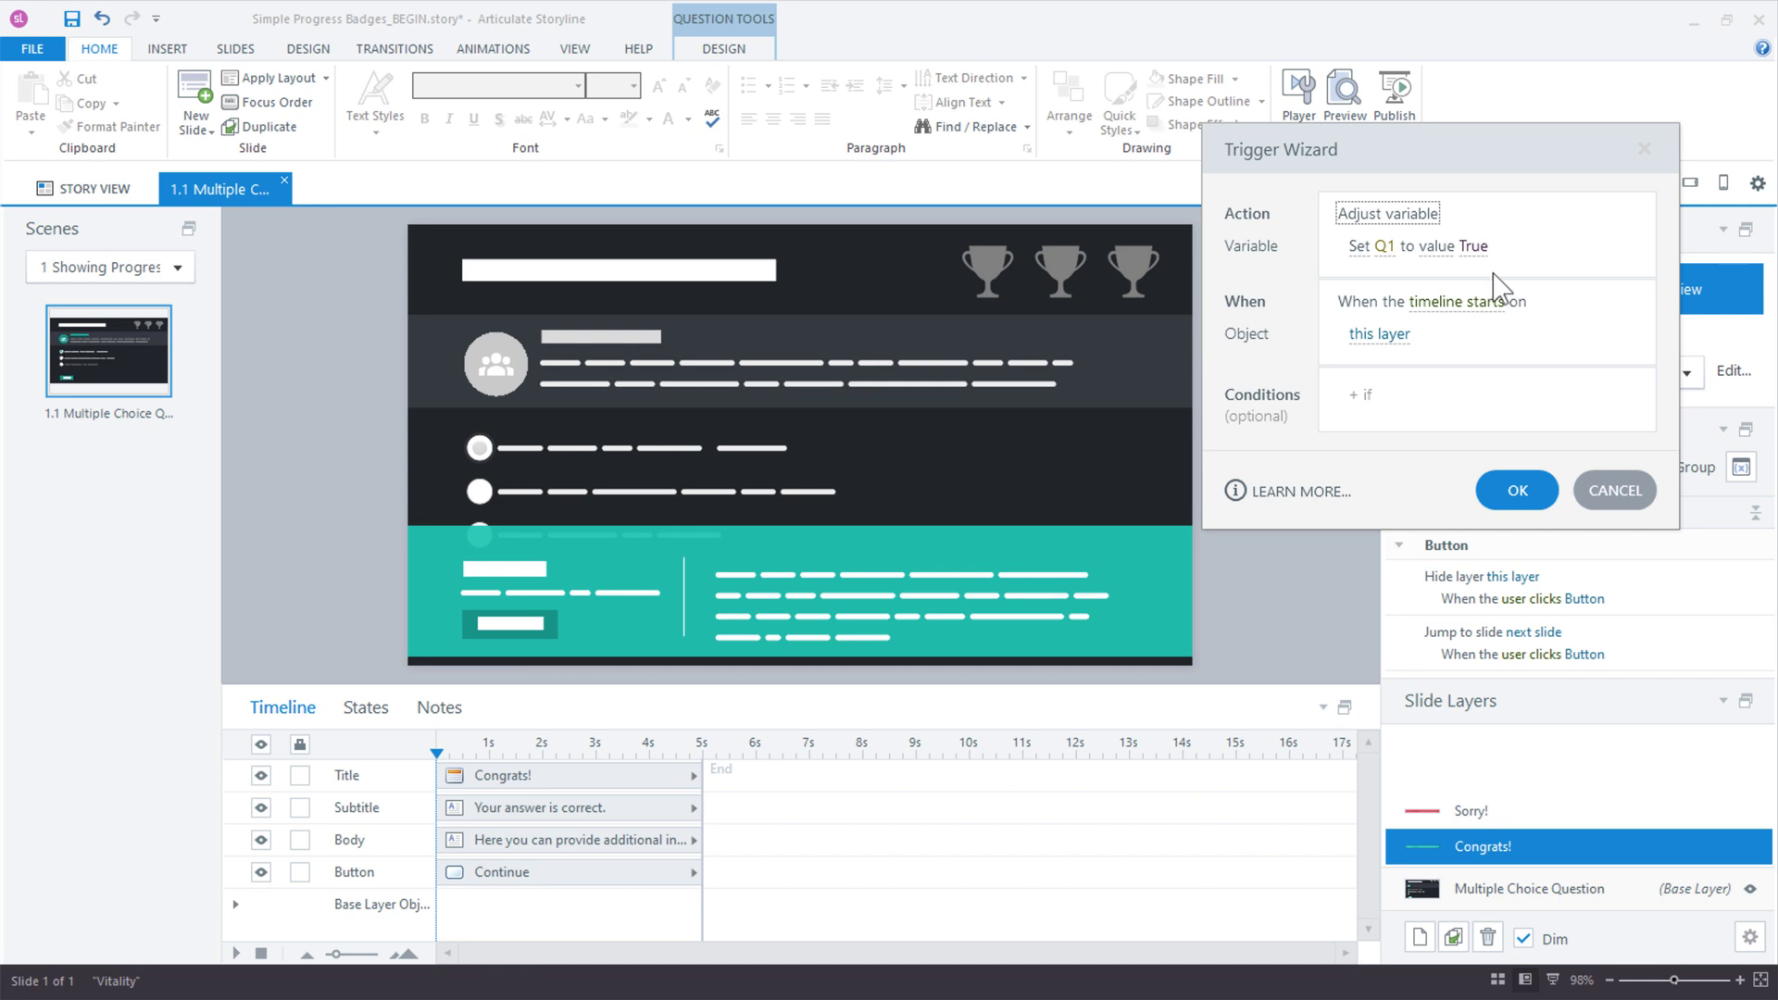
{"action": "left_click", "coordinate": [1506, 487]}
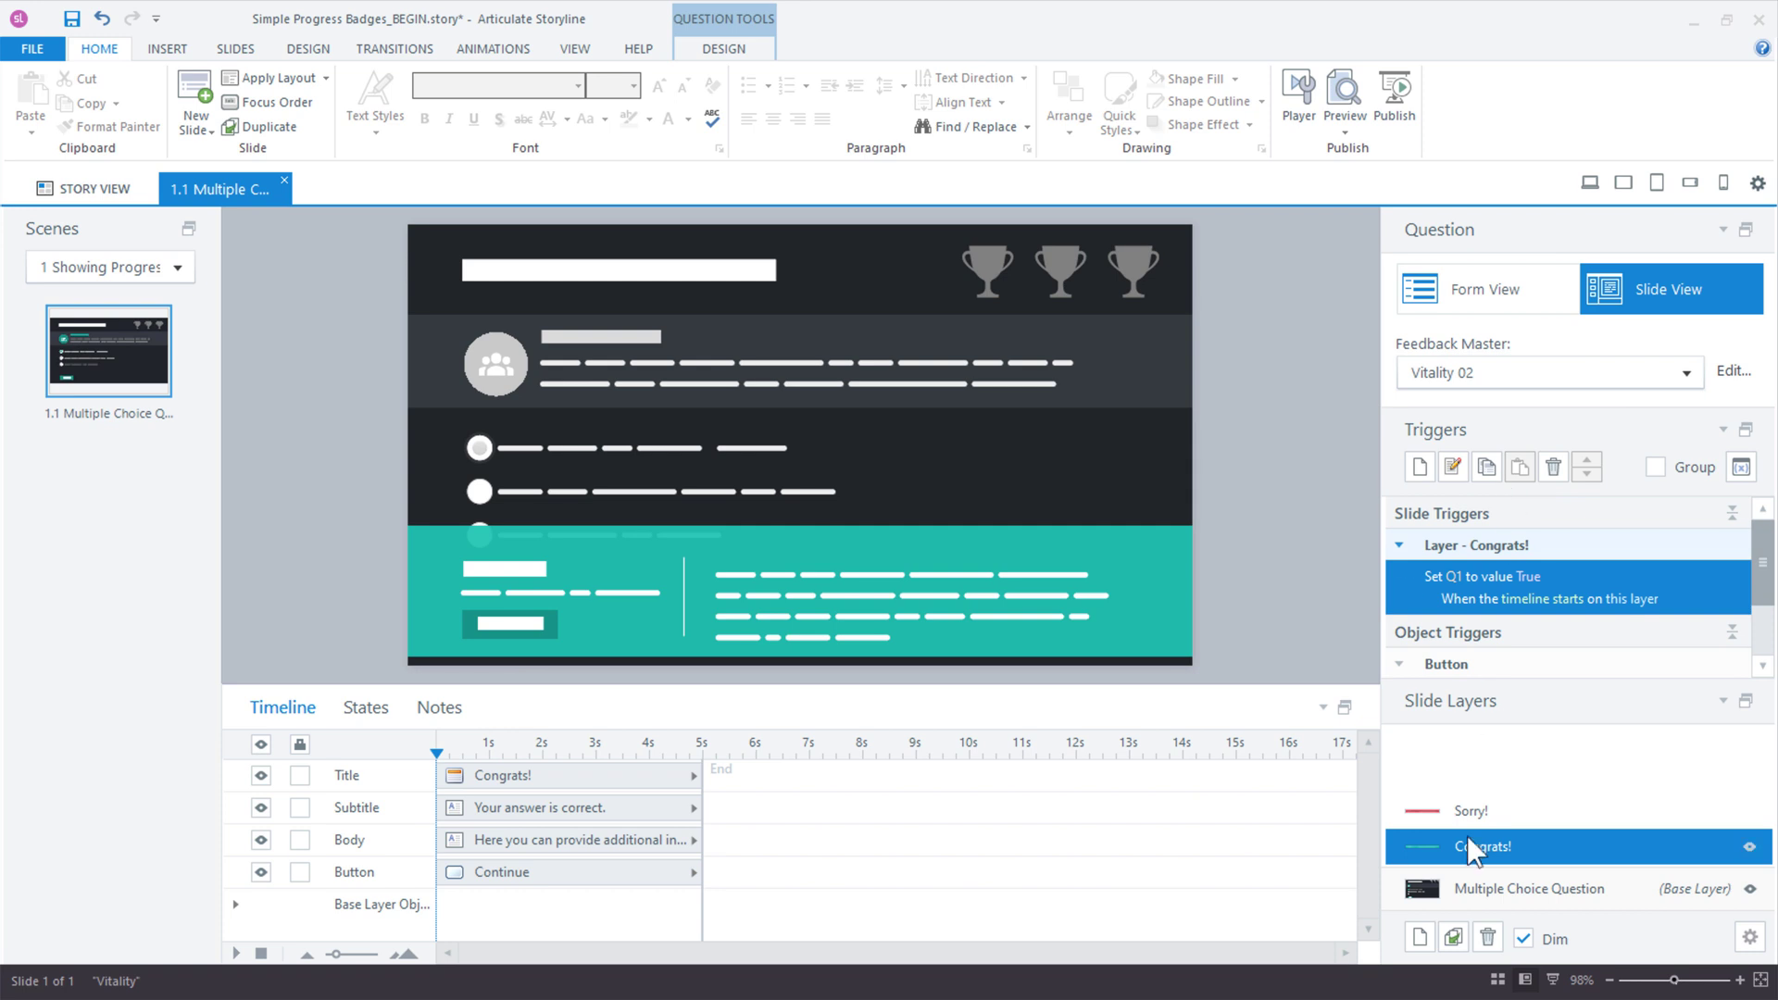
Return to the base layer and duplicate slide 1.1 as slide 1.2.
{"action": "left_click", "coordinate": [1512, 889]}
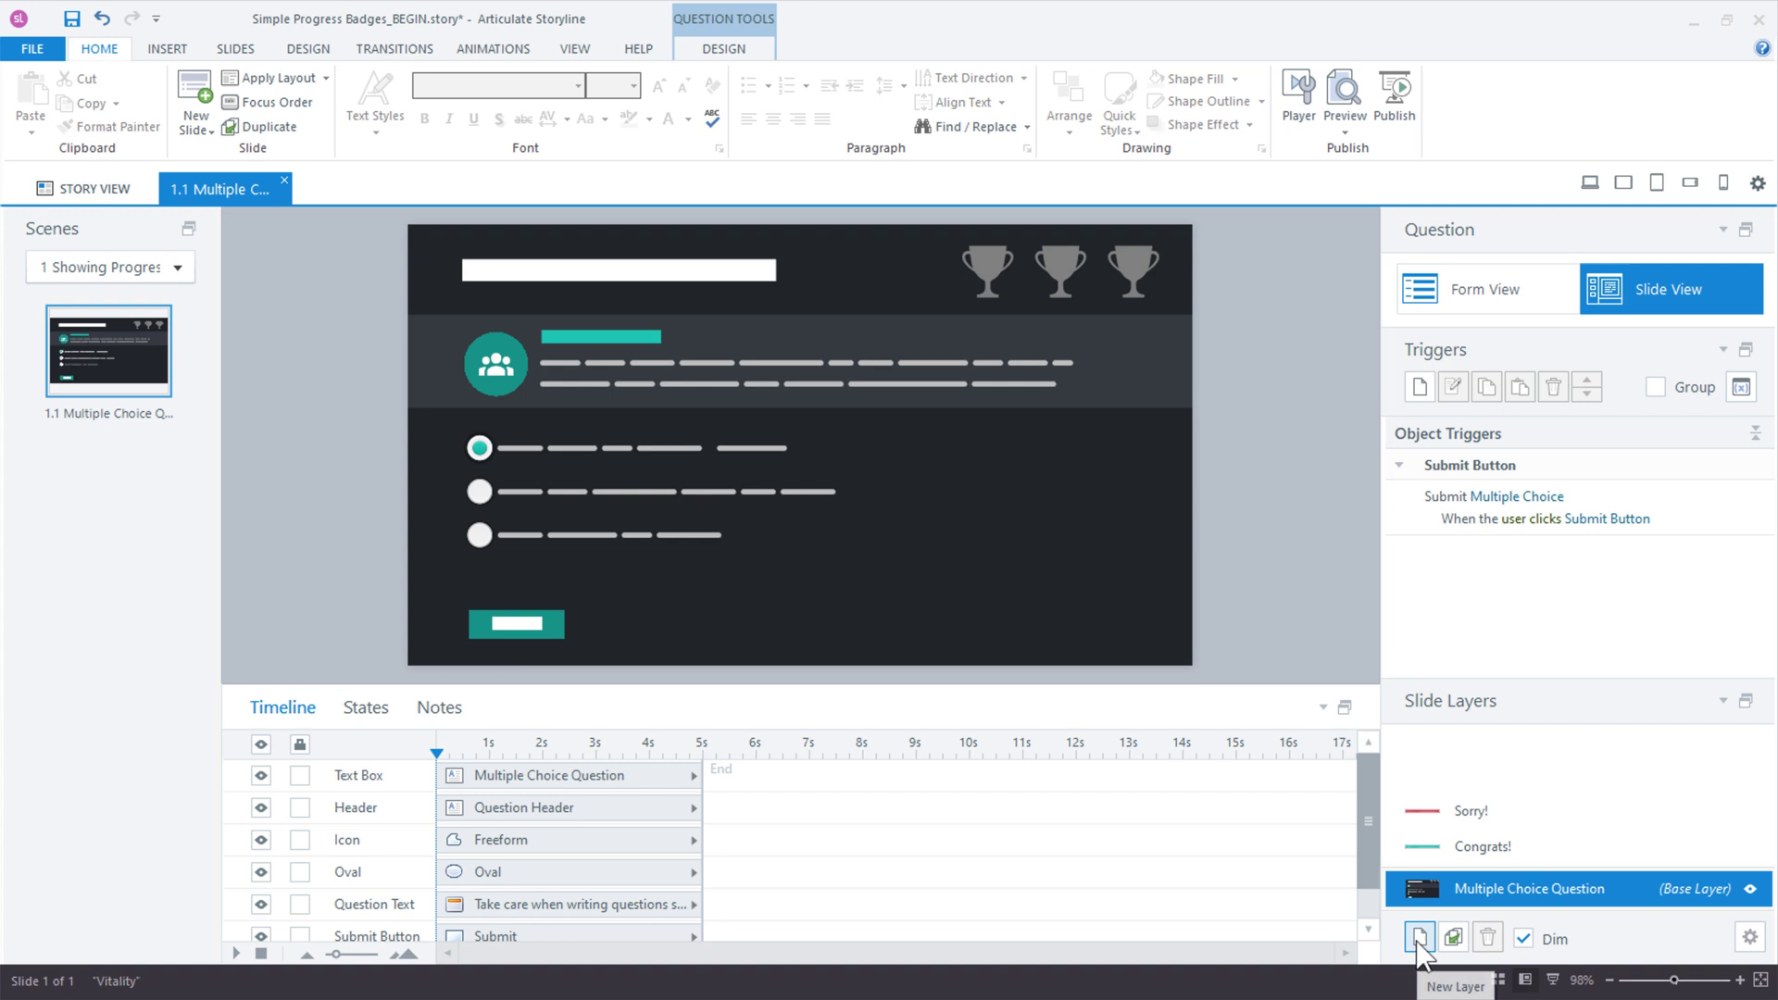
{"action": "right_click", "coordinate": [104, 352]}
{"action": "left_click", "coordinate": [139, 495]}
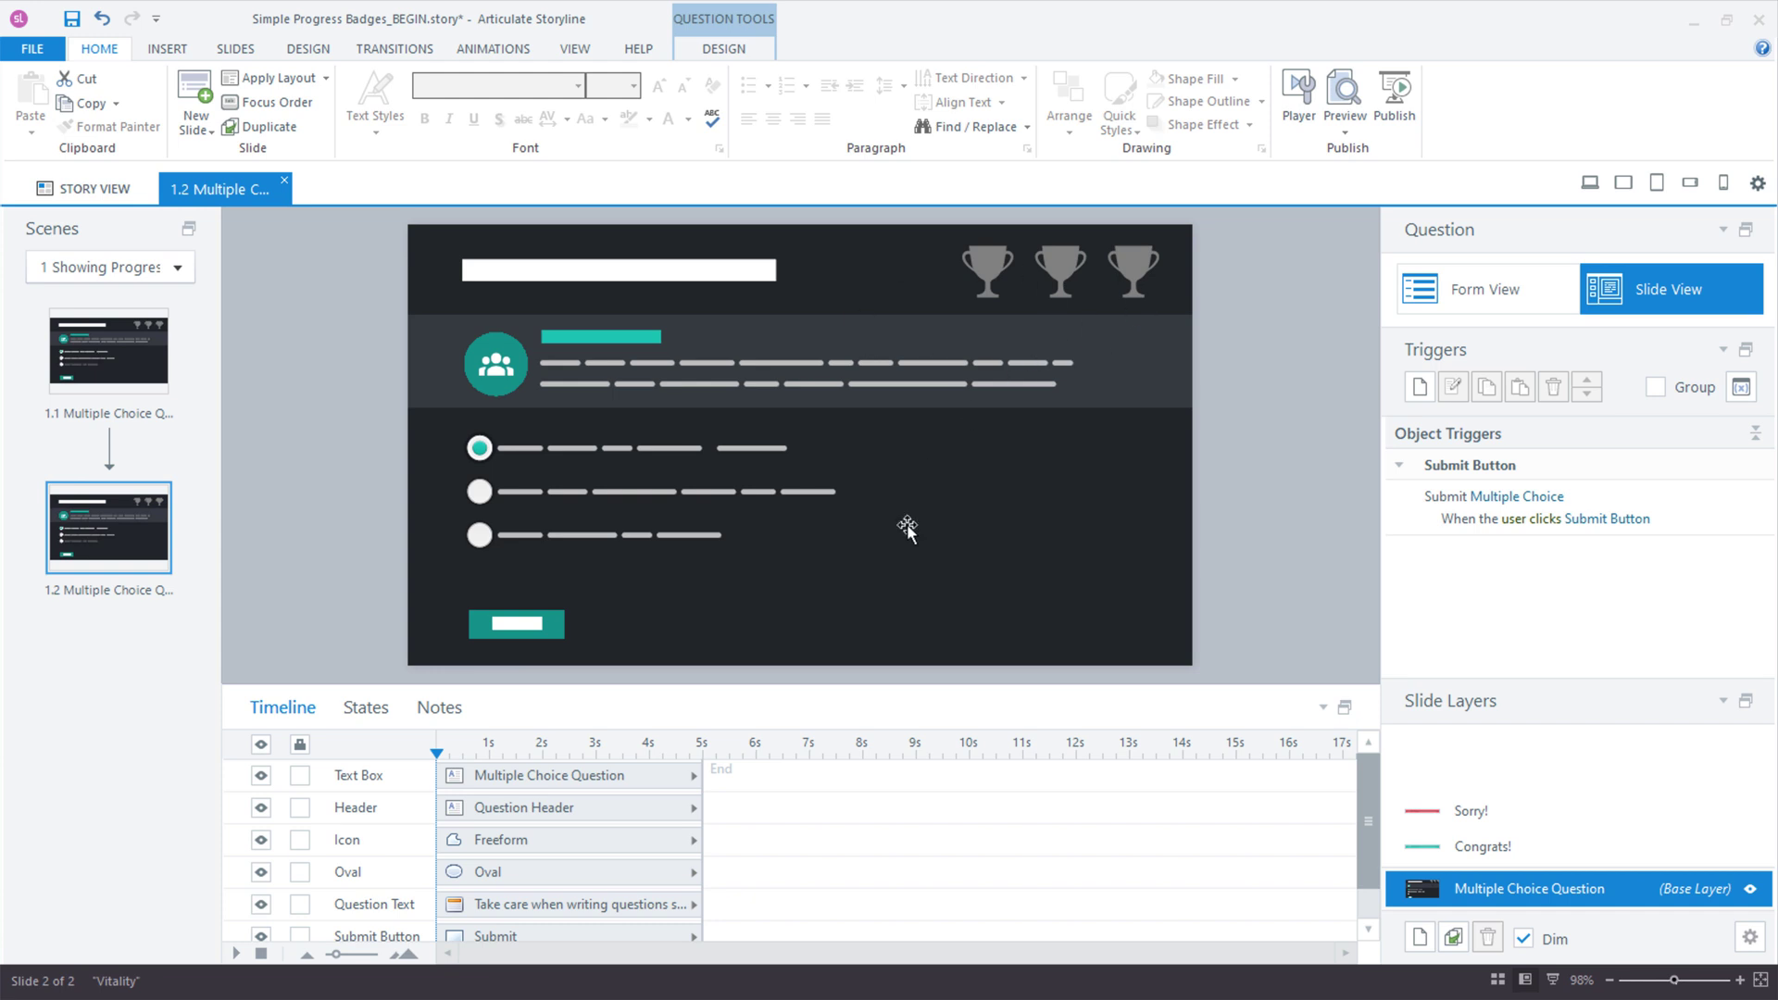
On slide 1.2's Congrats! layer, change the trigger's variable from Q1 to Q2.
{"action": "left_click", "coordinate": [1493, 845]}
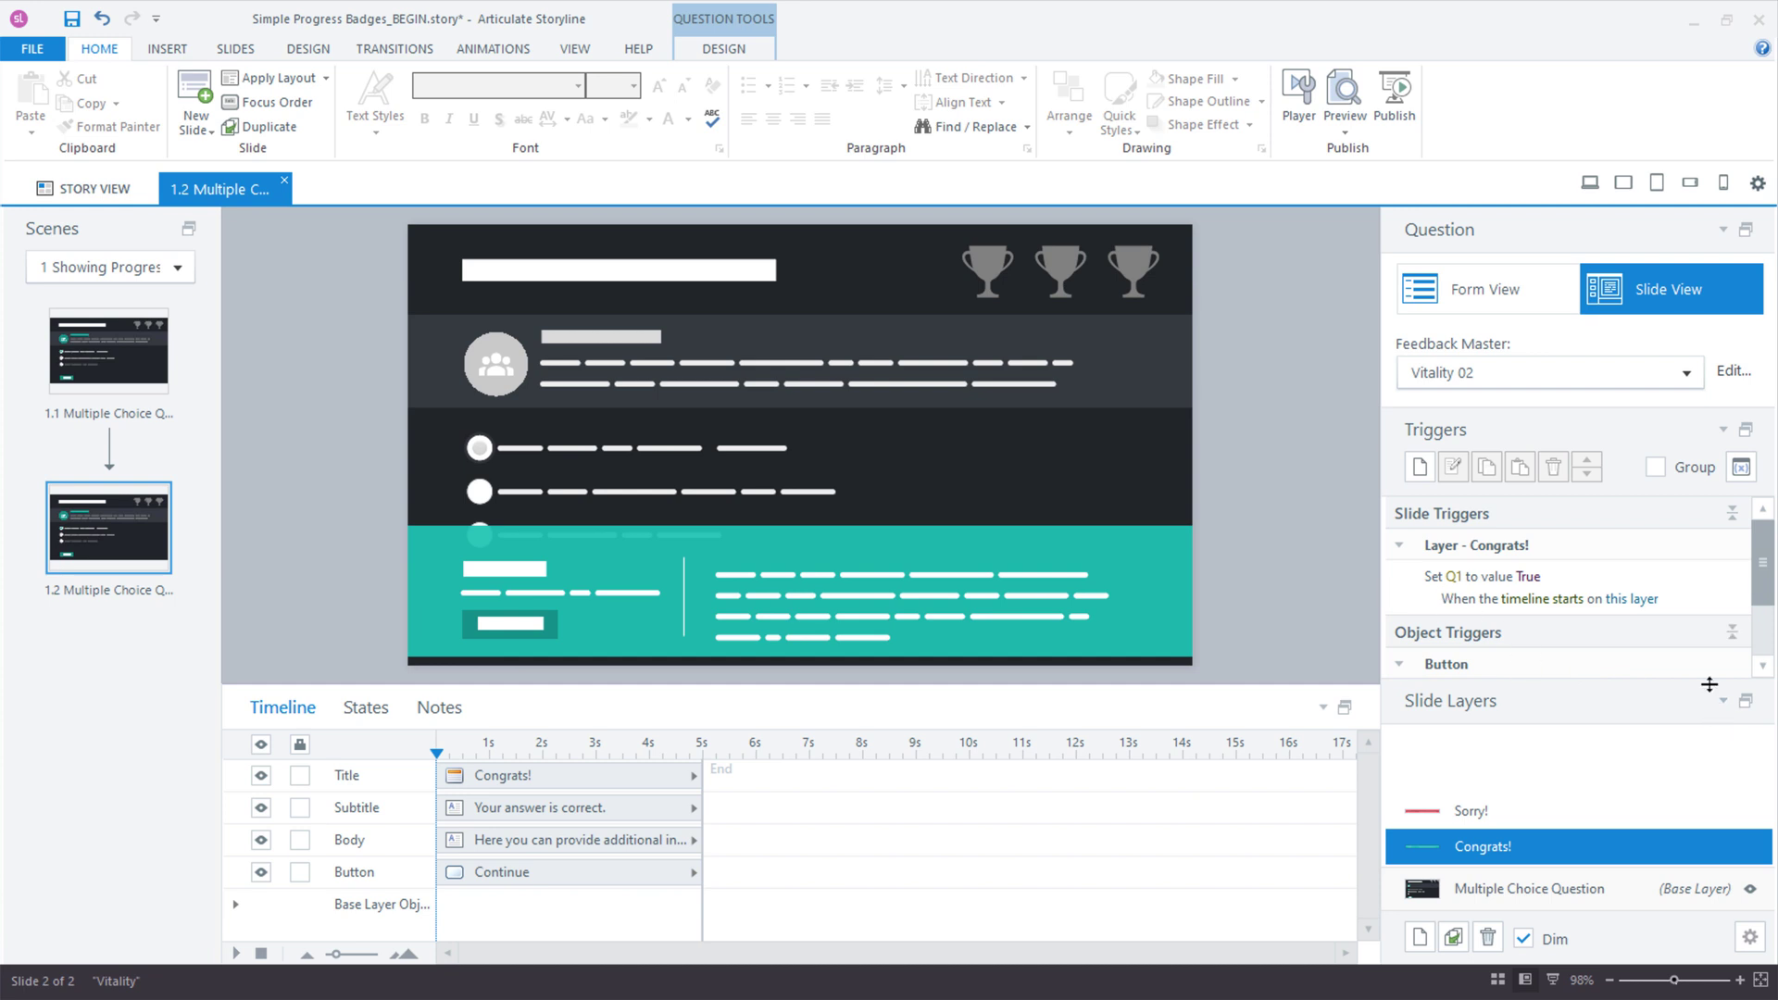
{"action": "left_click_drag", "start_coordinate": [1706, 683], "coordinate": [1721, 776]}
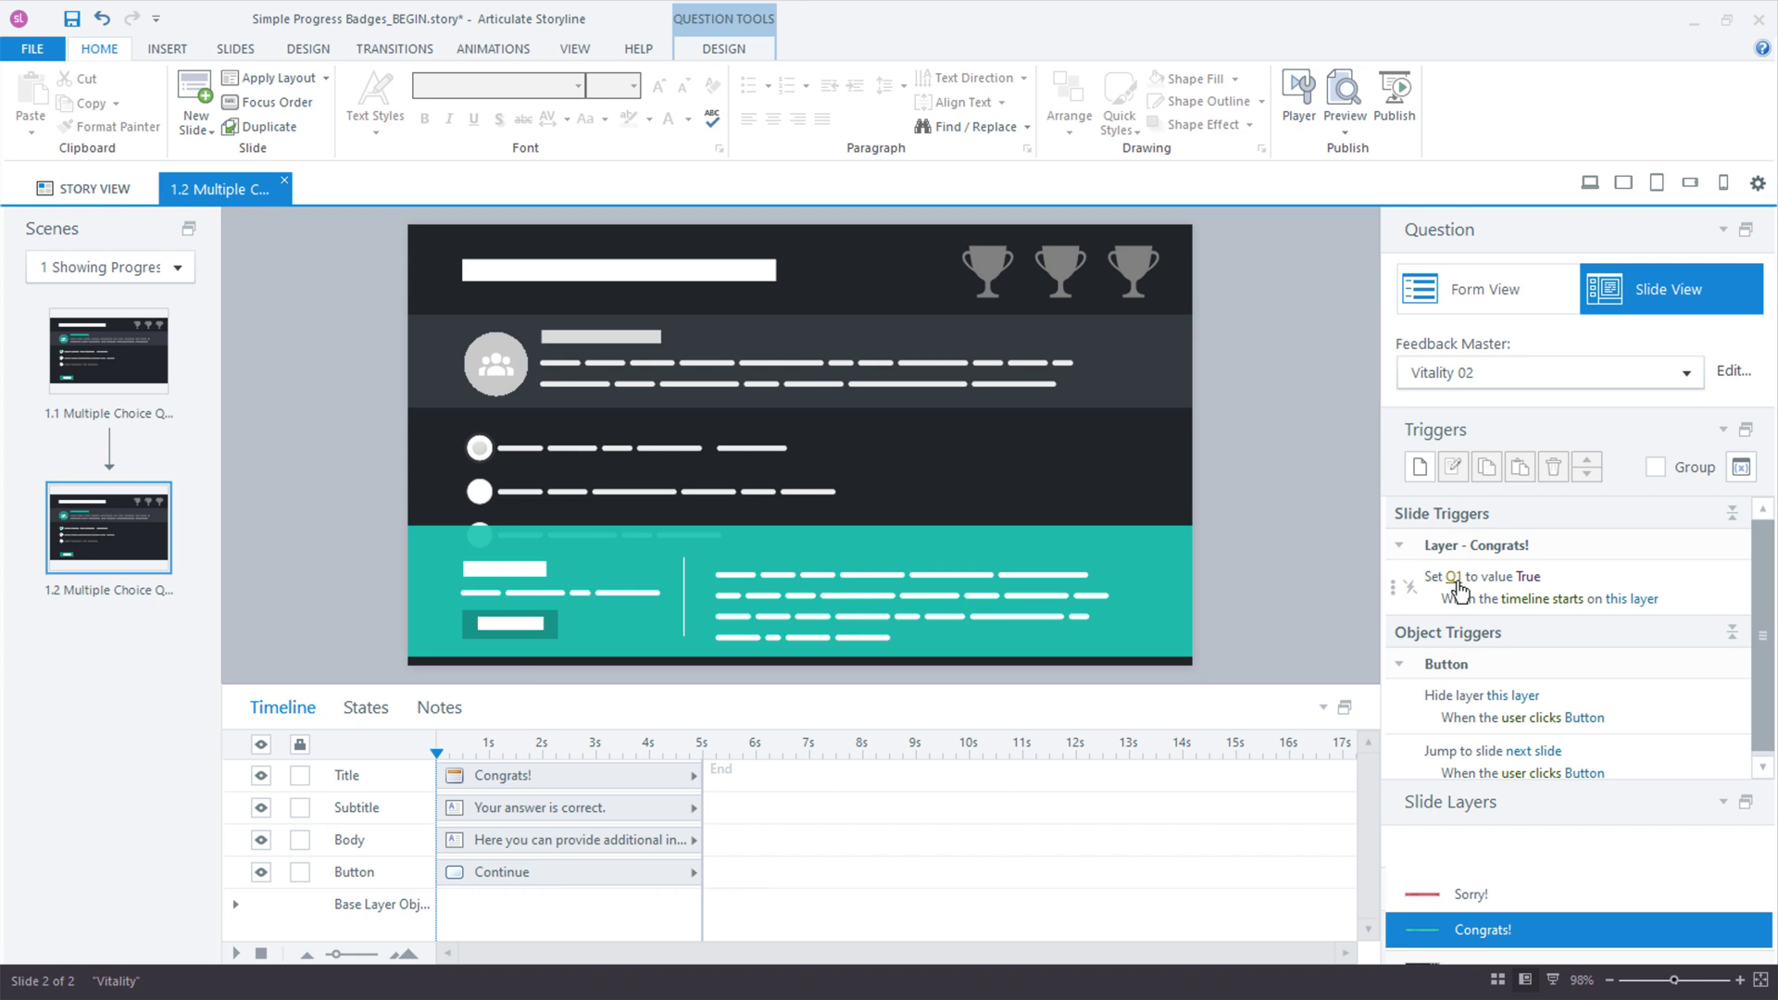
{"action": "left_click", "coordinate": [1454, 578]}
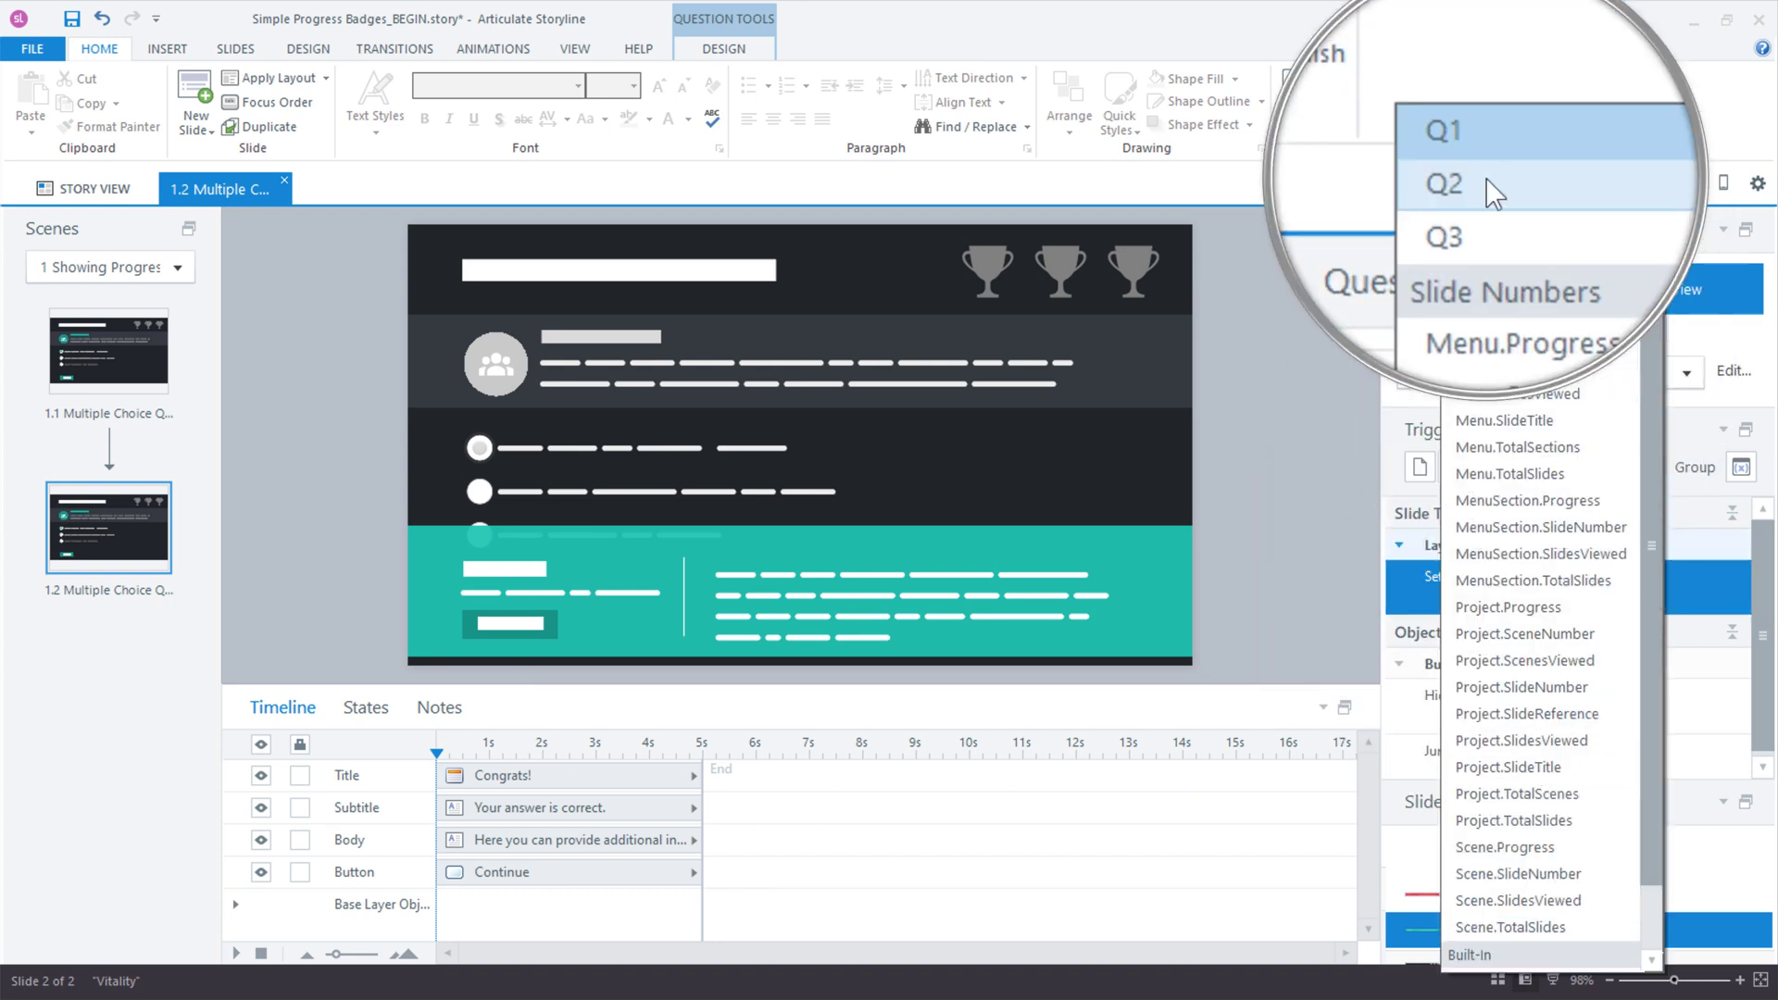
{"action": "left_click", "coordinate": [1487, 287]}
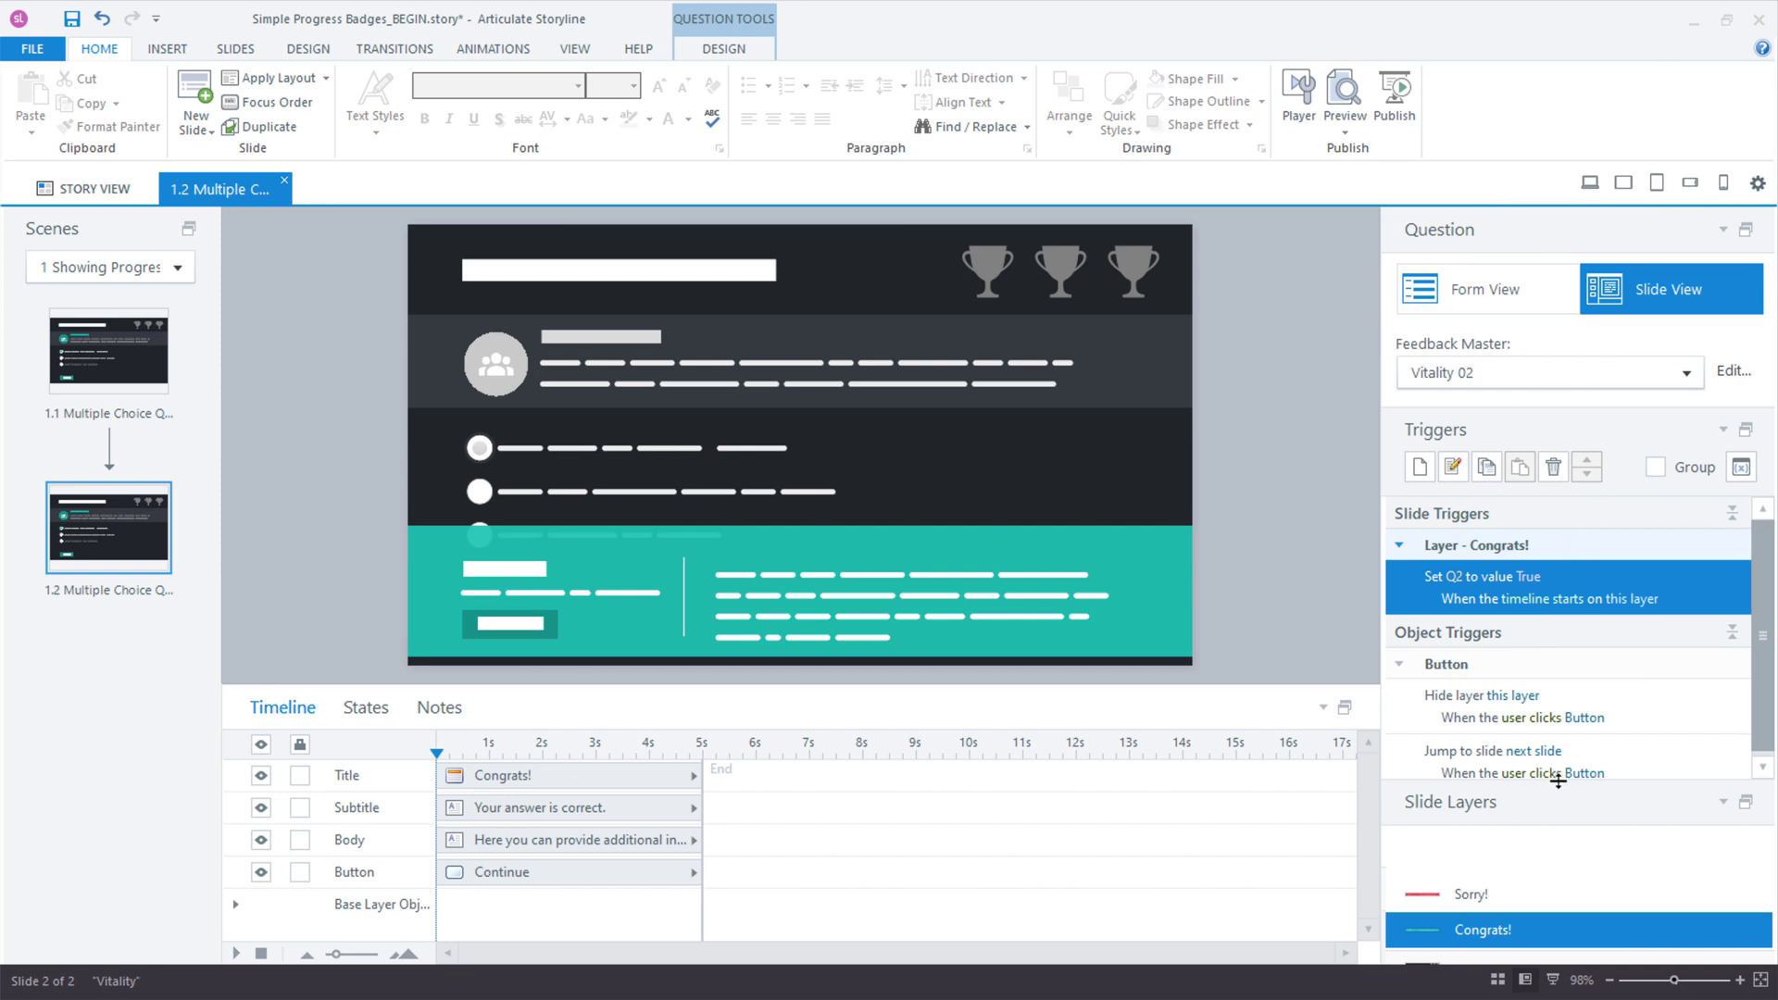
{"action": "left_click_drag", "start_coordinate": [1562, 785], "coordinate": [1571, 715]}
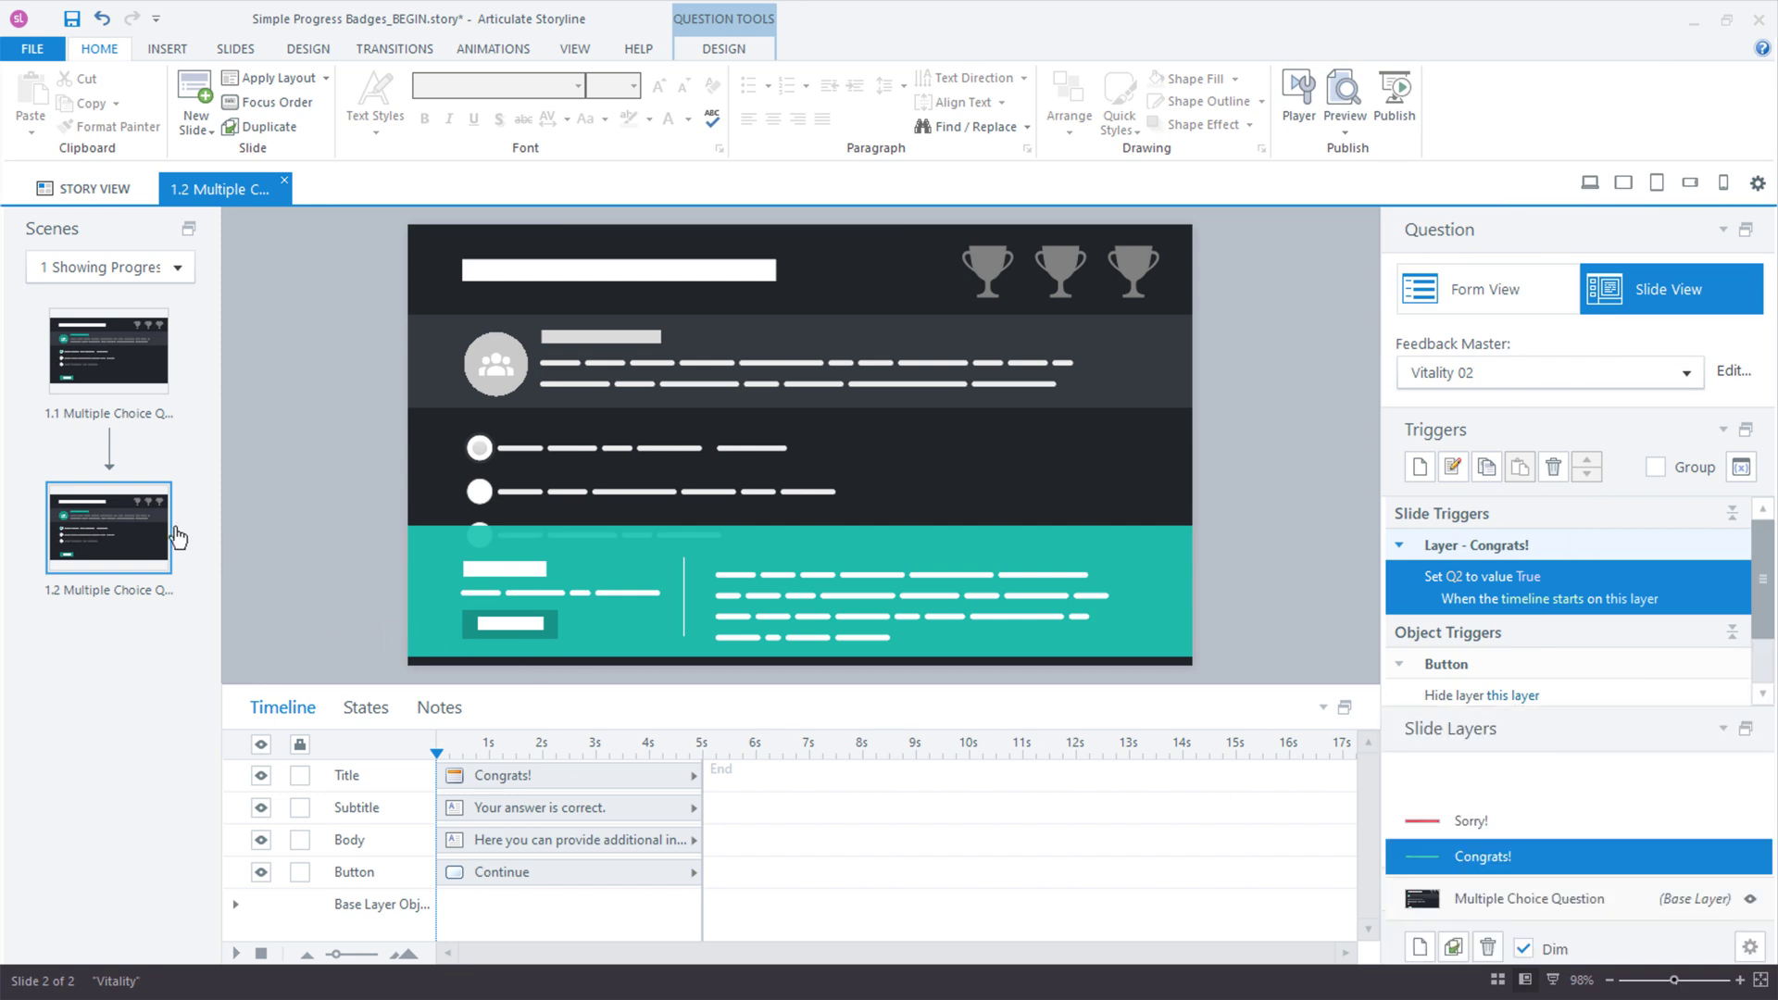
{"action": "right_click", "coordinate": [135, 517]}
Duplicate slide 1.2 as 1.3, set its Congrats! trigger to Q3, then reopen slide 1.1.
{"action": "left_click", "coordinate": [200, 657]}
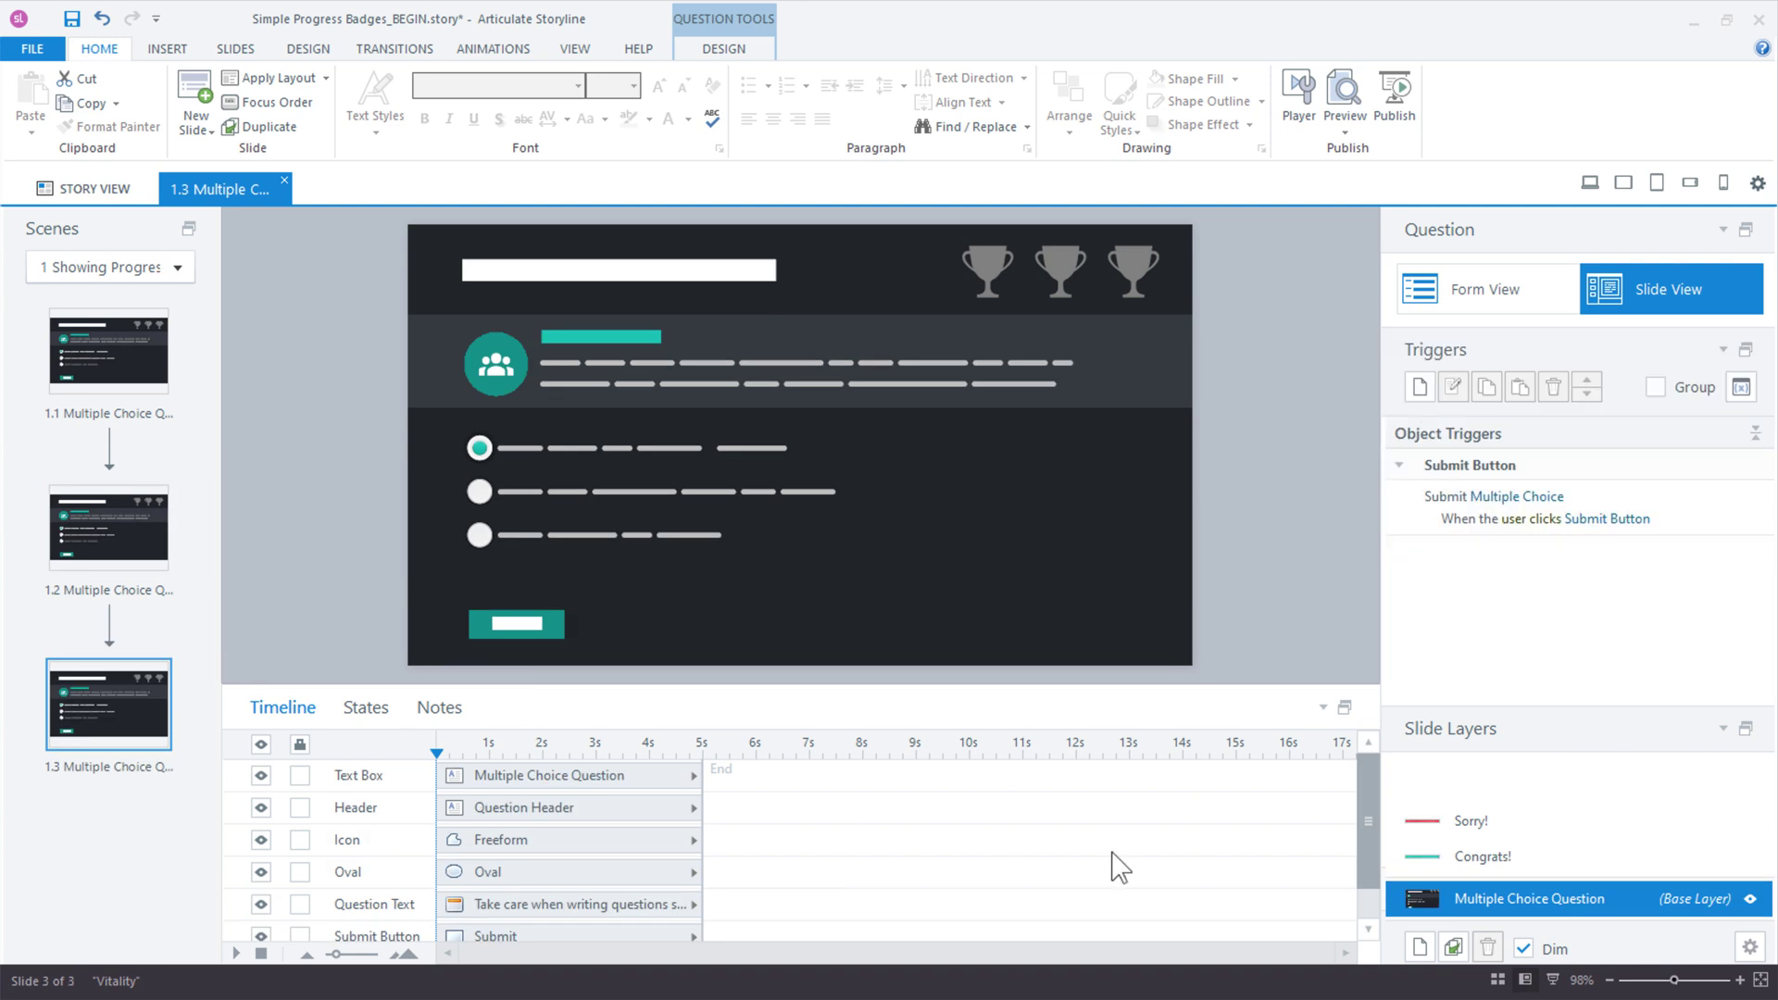
{"action": "left_click", "coordinate": [1519, 859]}
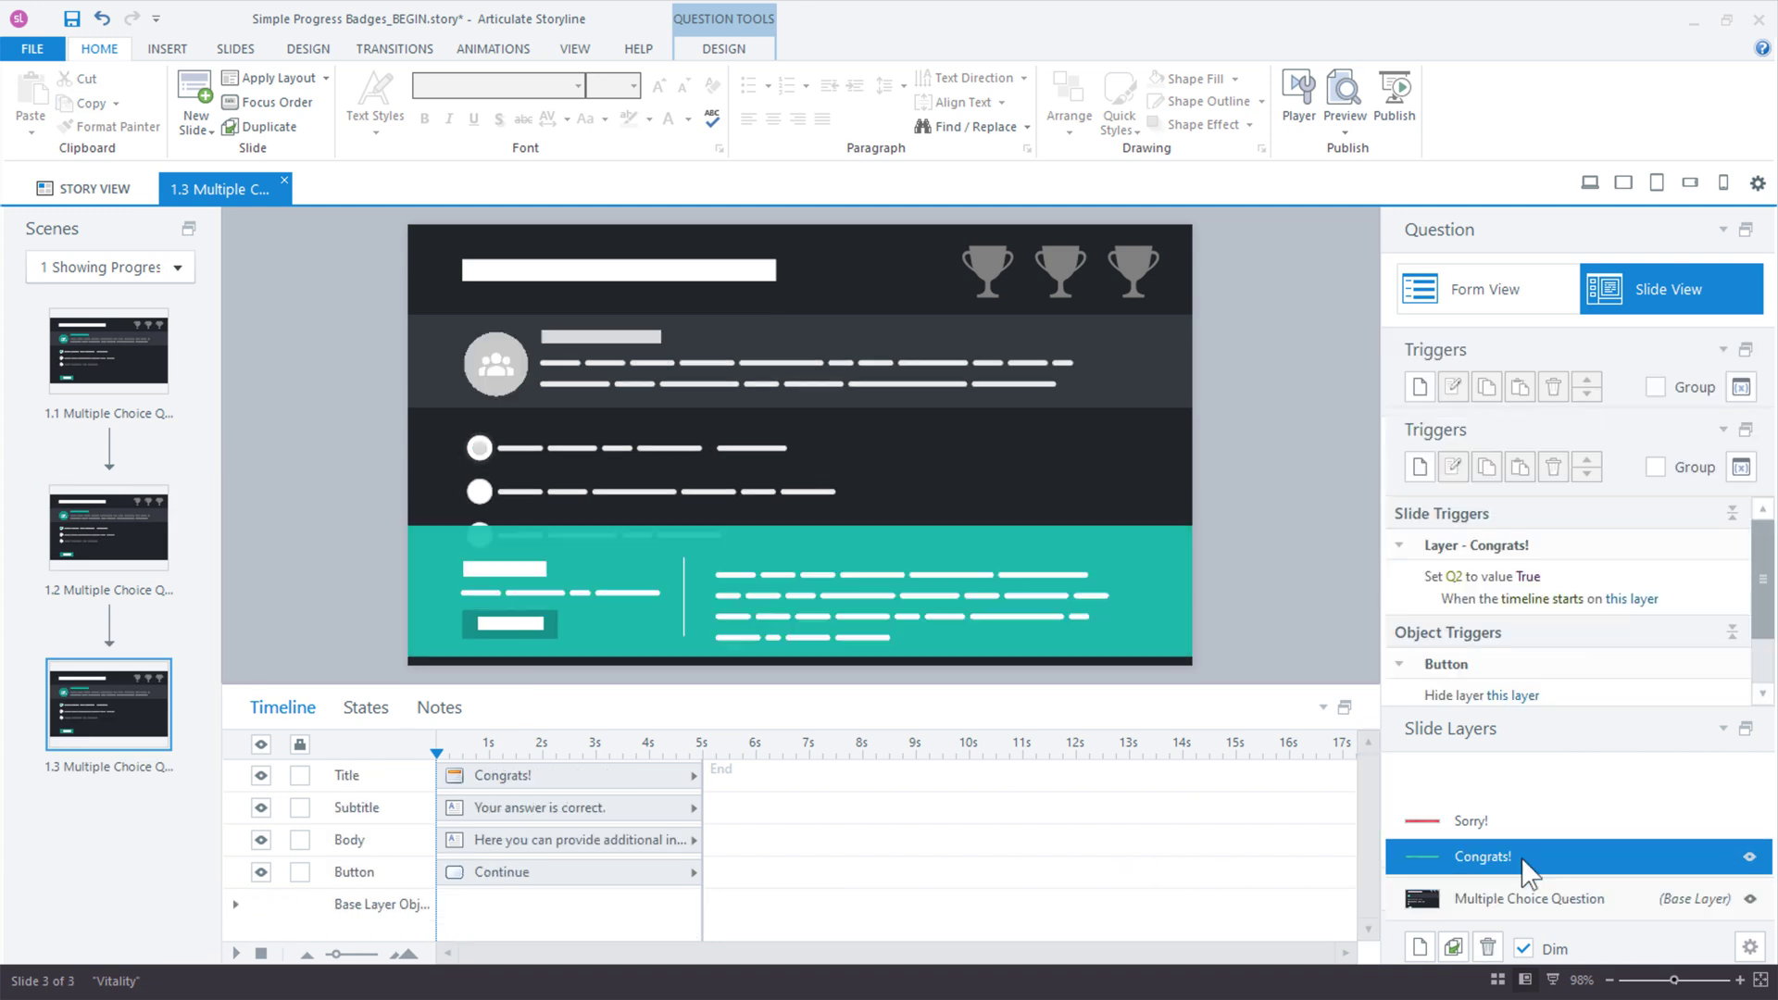
{"action": "left_click", "coordinate": [1453, 577]}
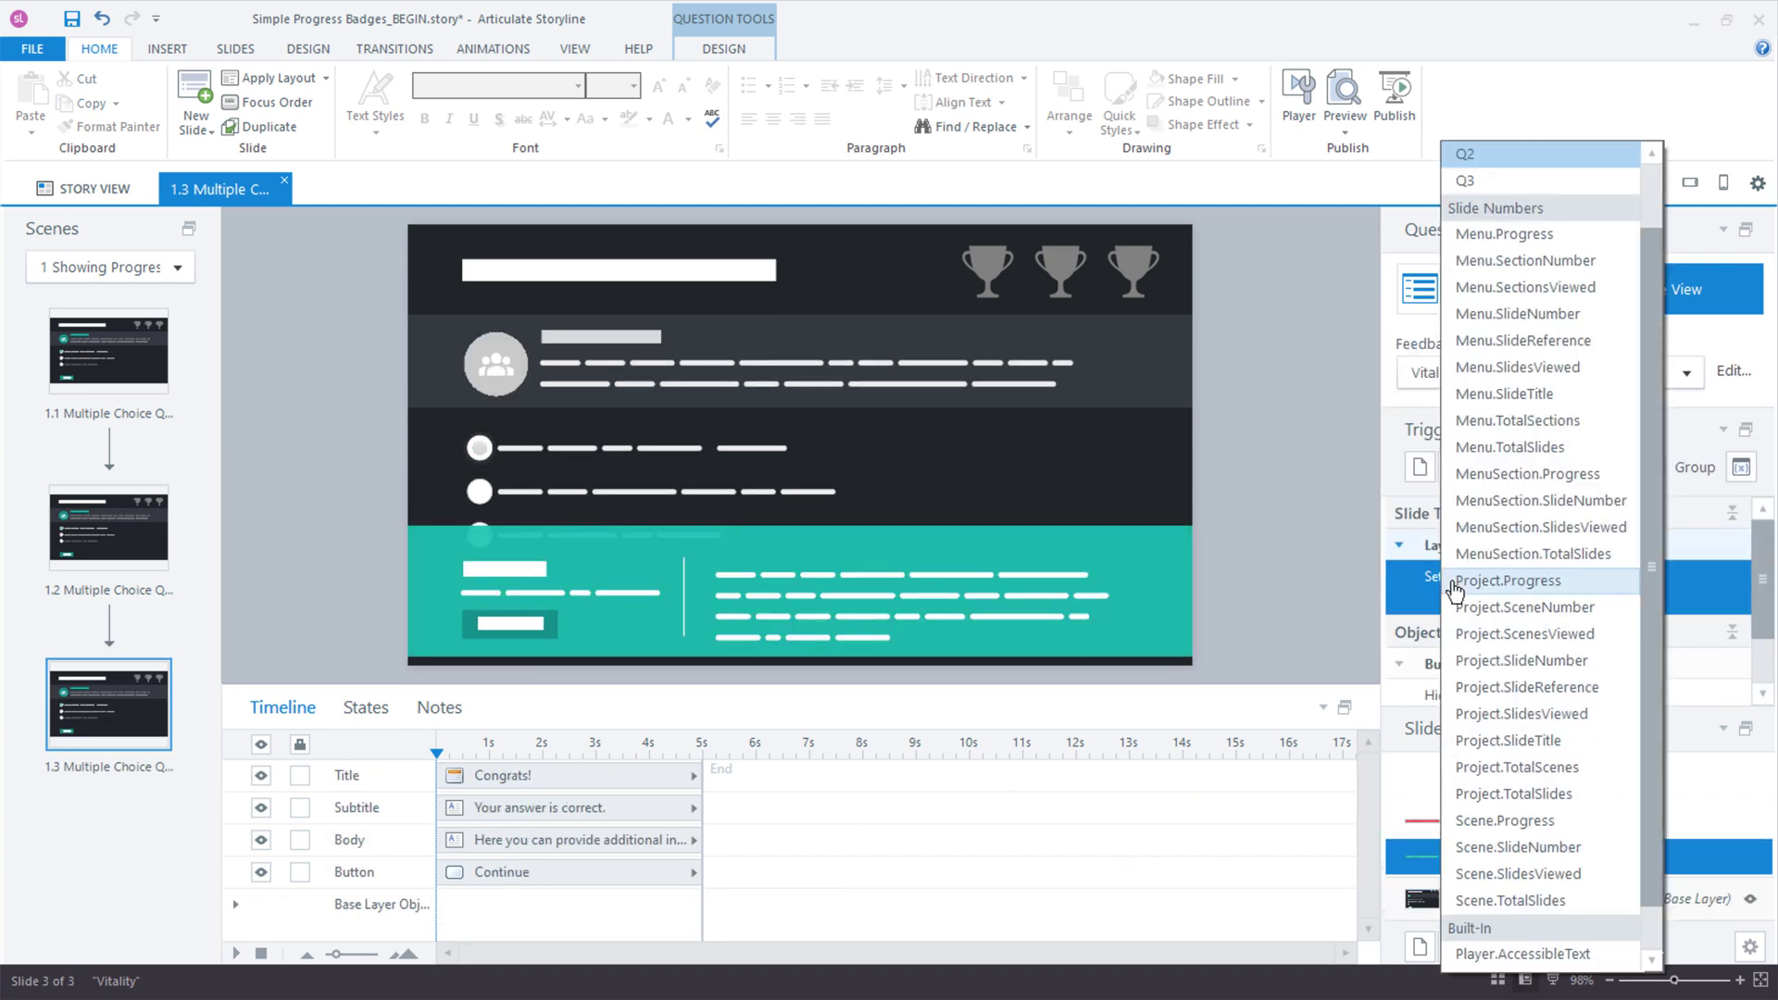
{"action": "left_click", "coordinate": [1496, 182]}
{"action": "left_click", "coordinate": [1522, 903]}
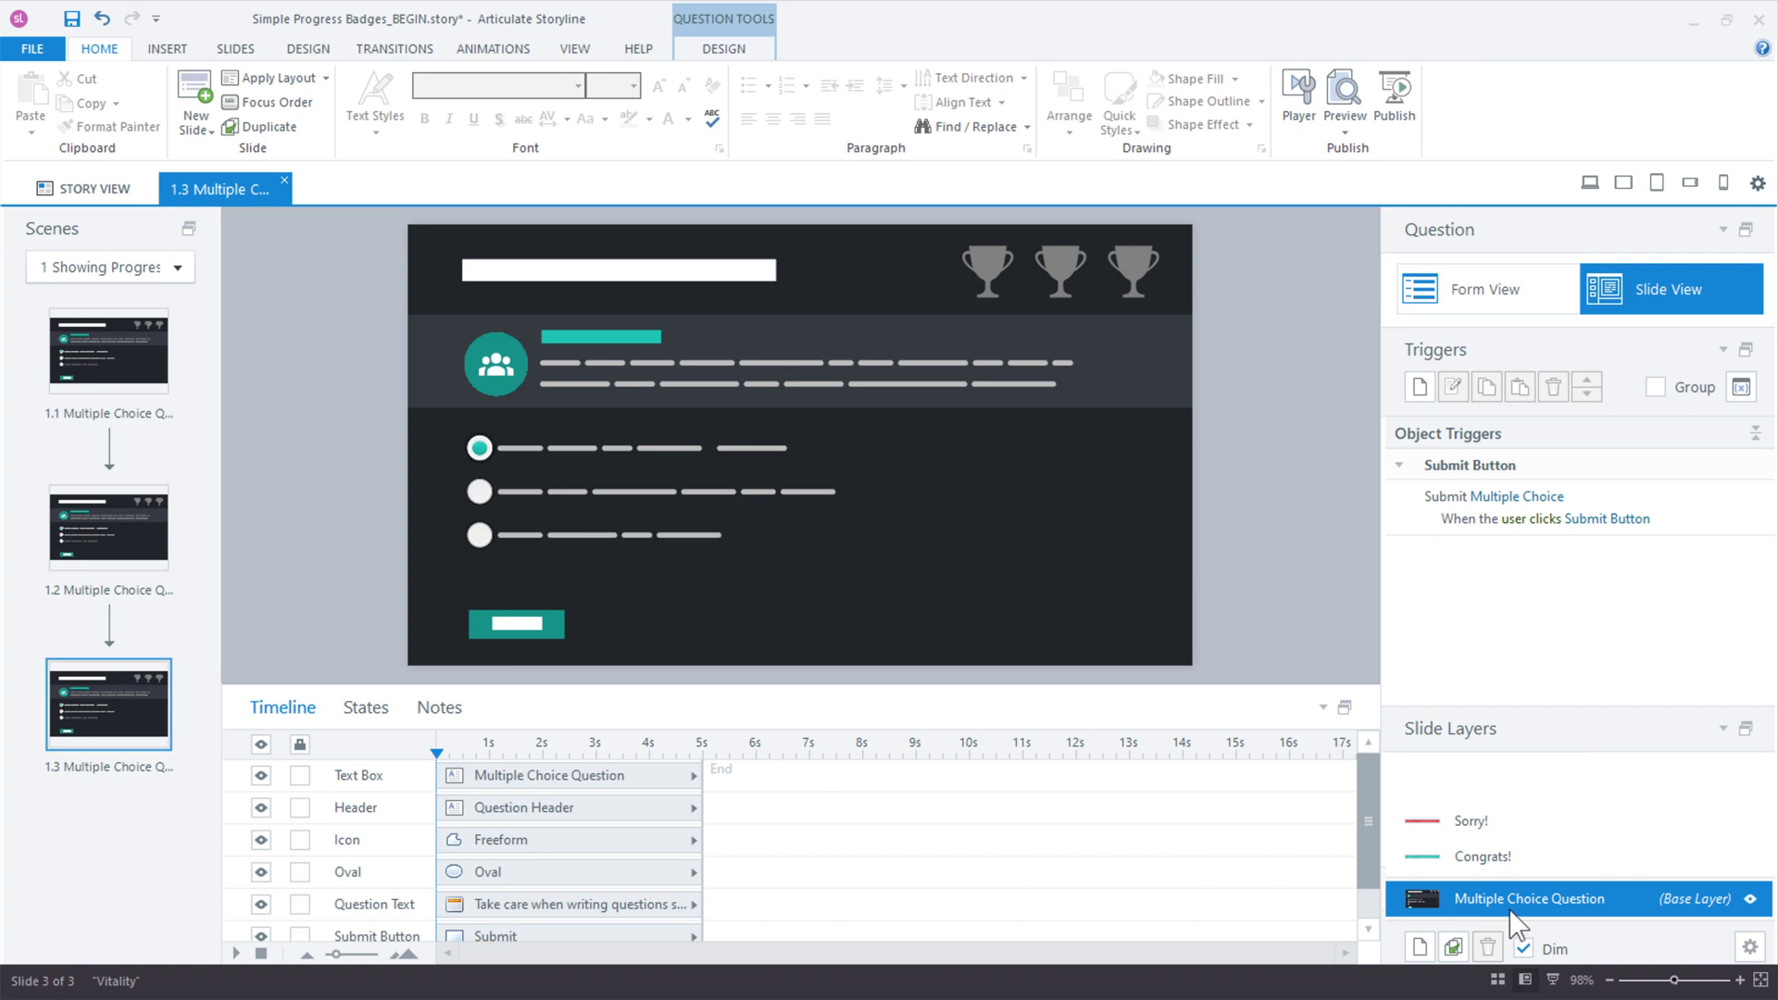
{"action": "left_click", "coordinate": [168, 400]}
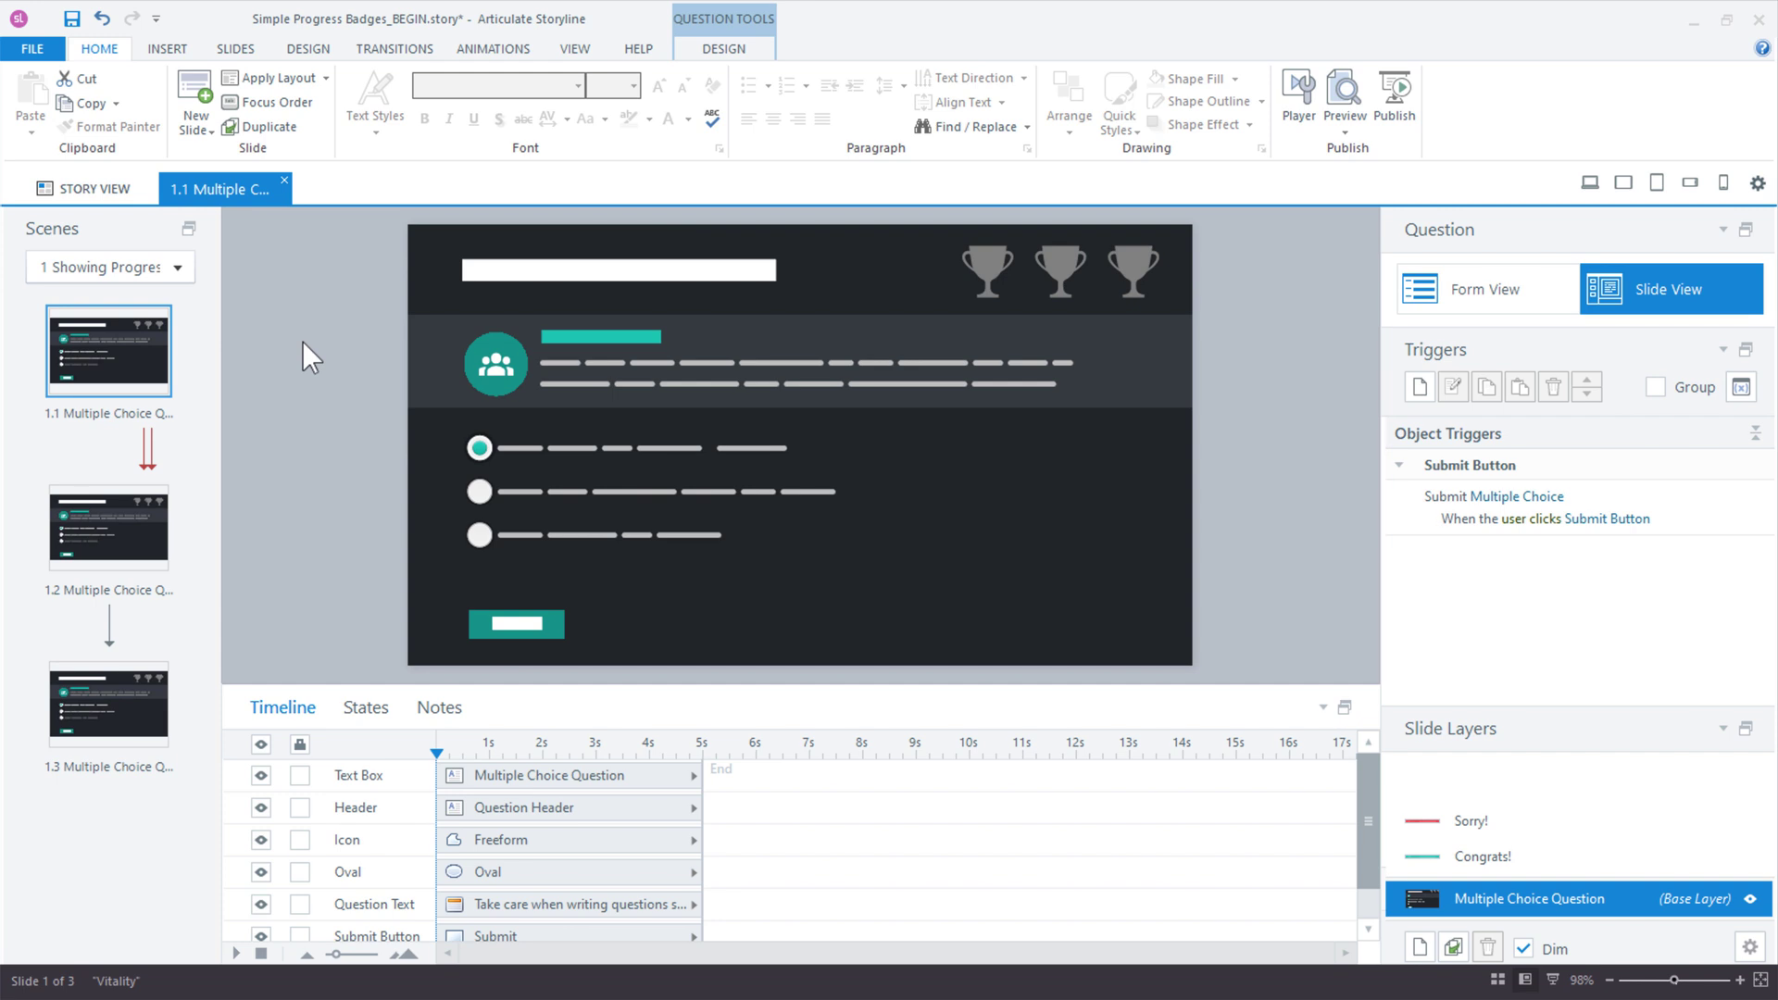
In Slide Master, start a trigger changing Trophy Q1 1 to the Correct state.
{"action": "left_click", "coordinate": [576, 50]}
{"action": "left_click", "coordinate": [104, 98]}
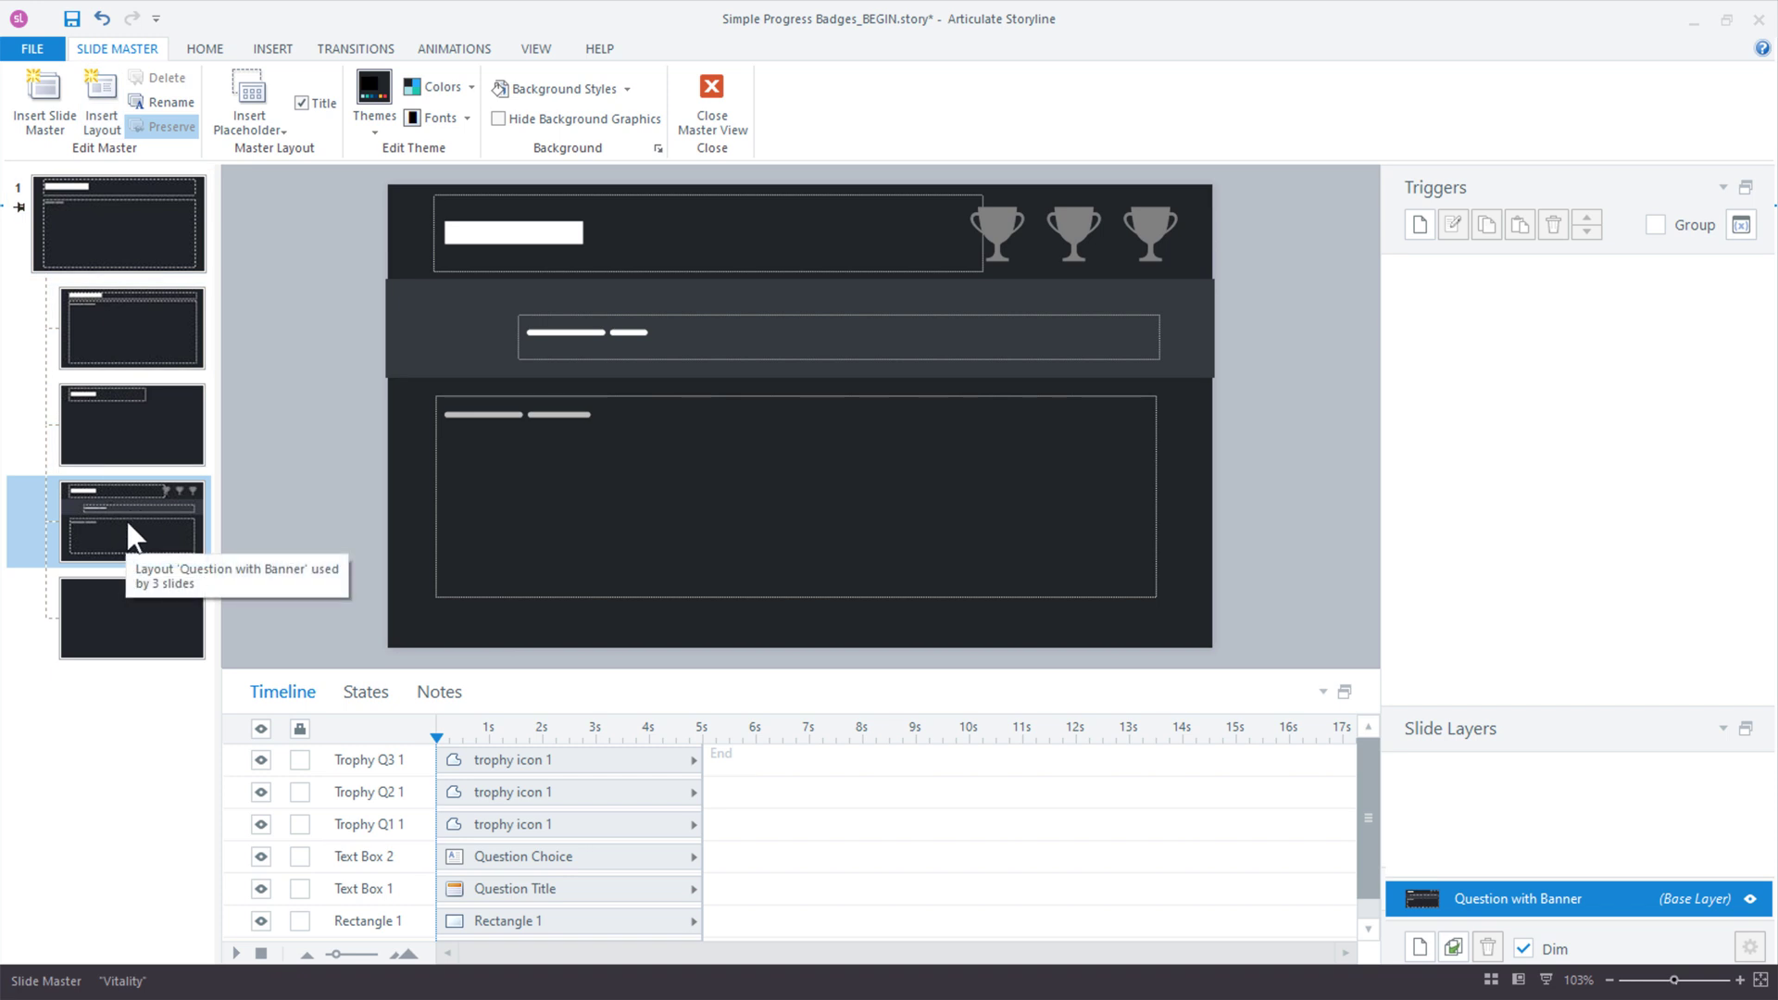
{"action": "left_click", "coordinate": [1007, 229]}
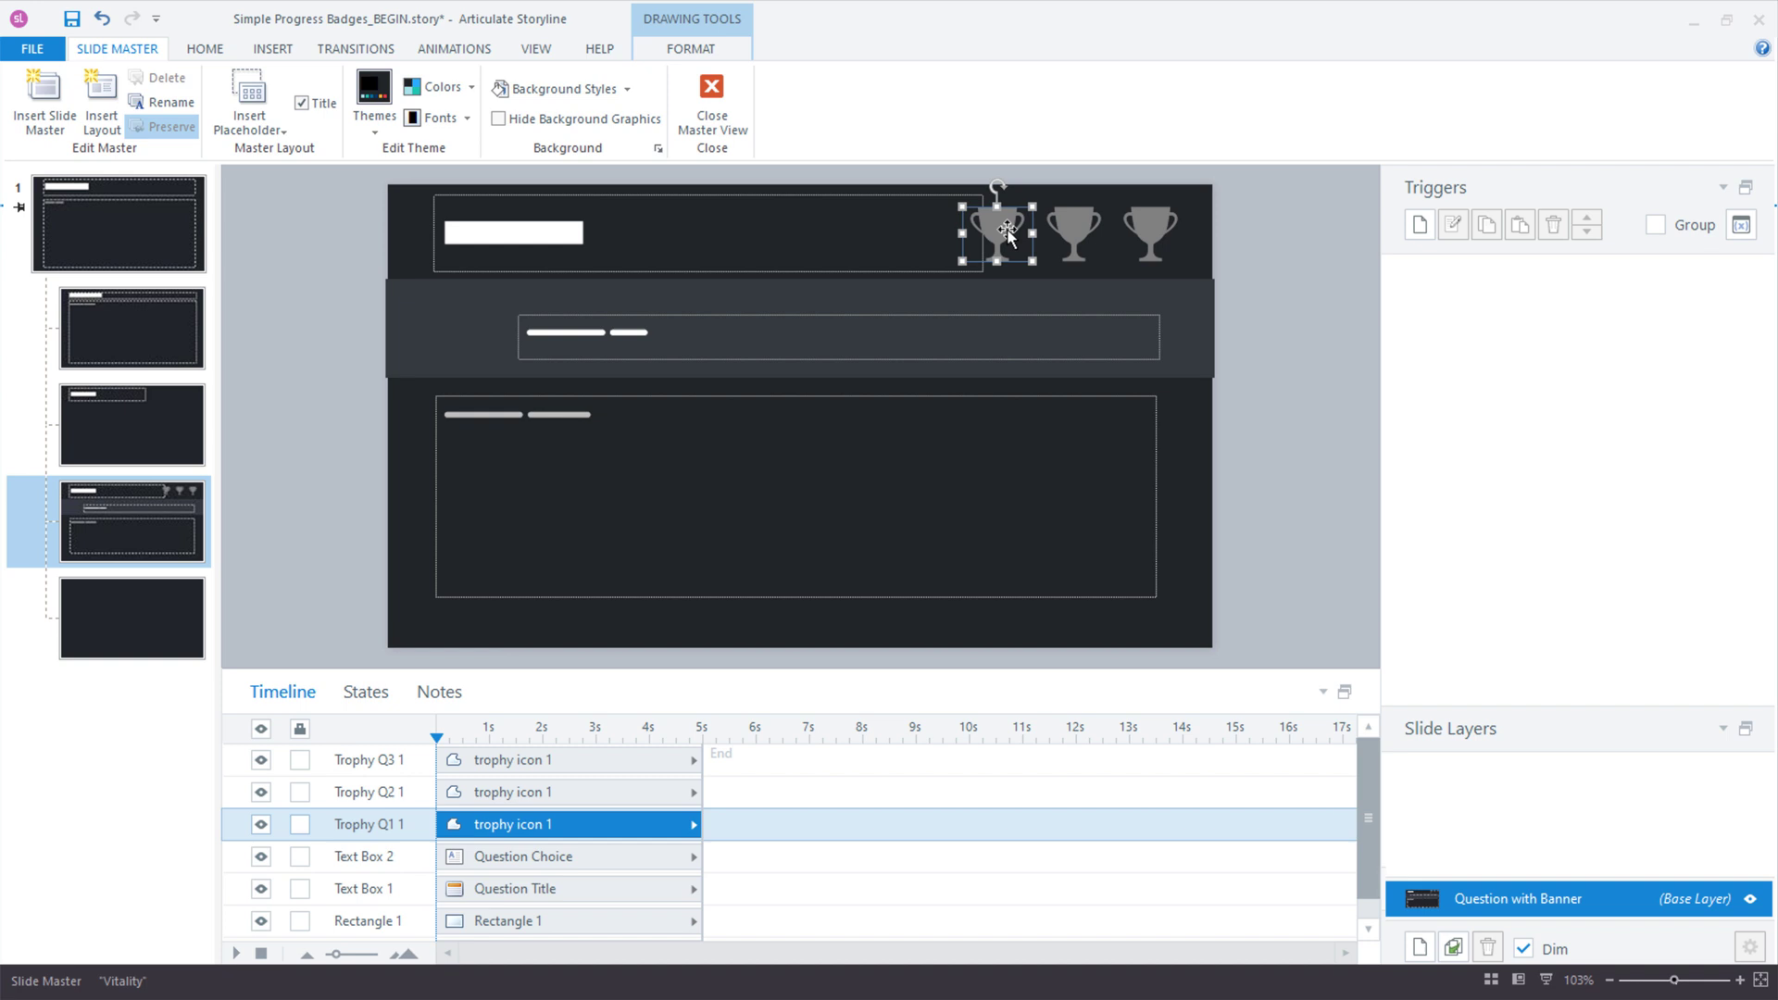
{"action": "left_click", "coordinate": [1419, 225]}
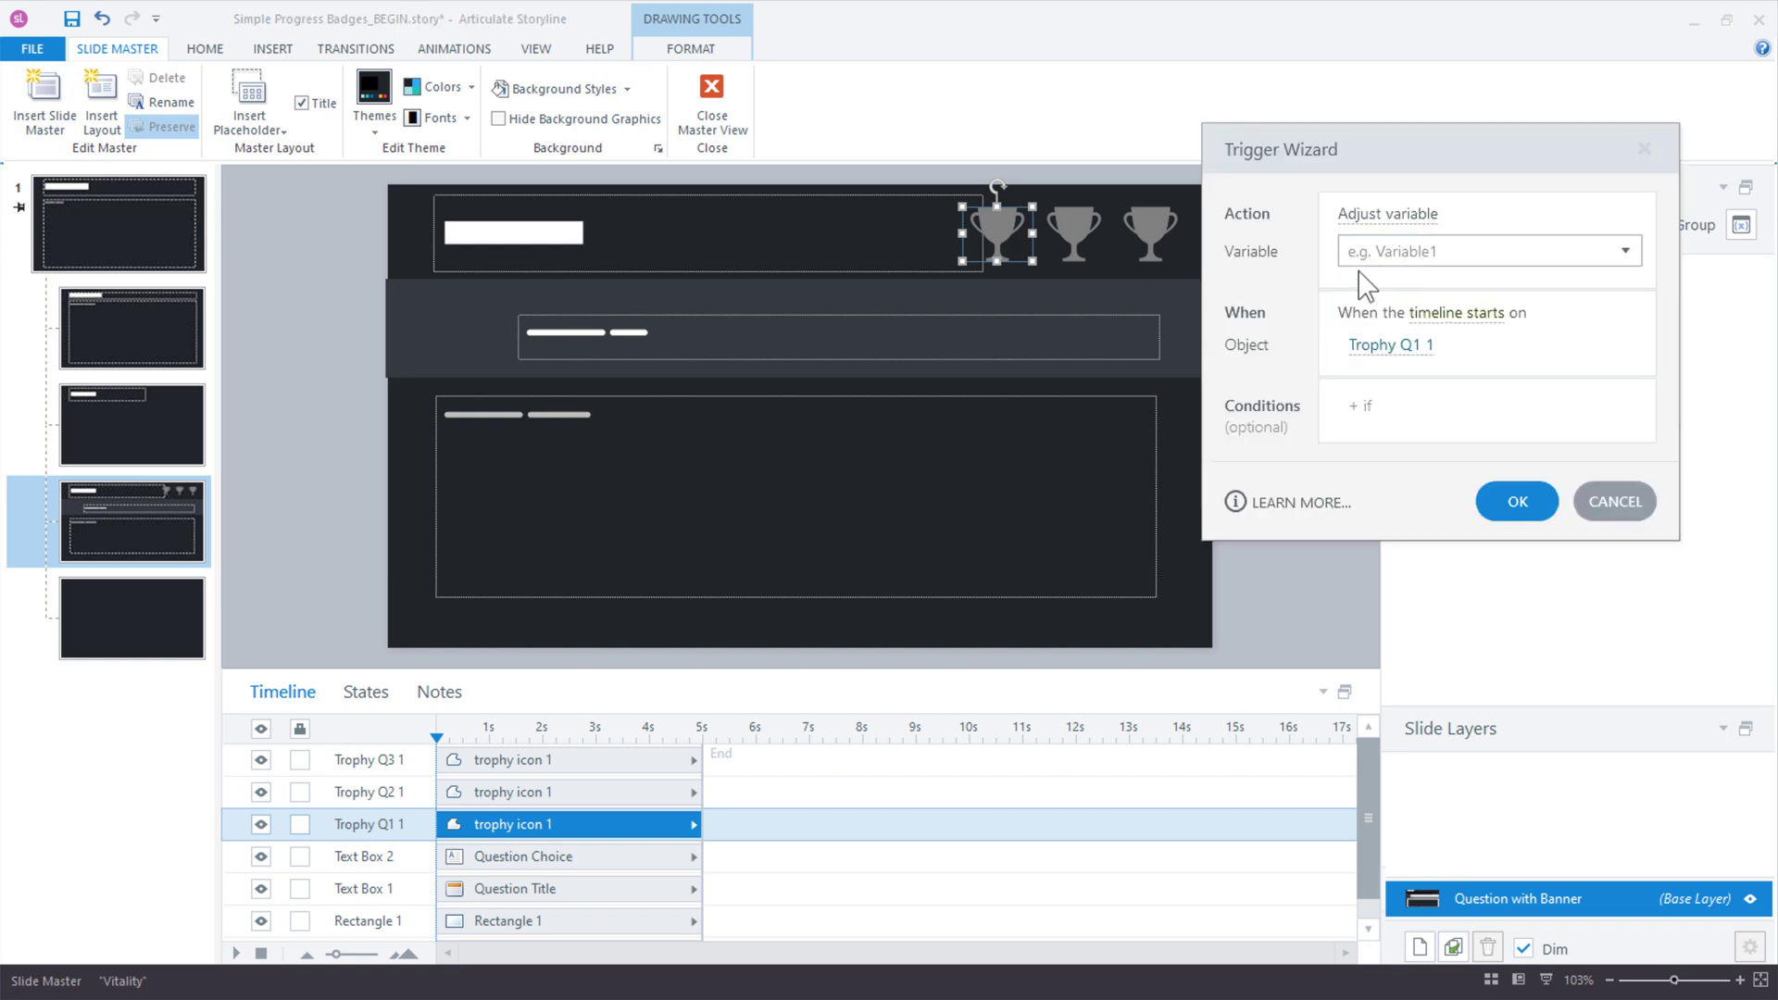
{"action": "left_click", "coordinate": [1379, 221]}
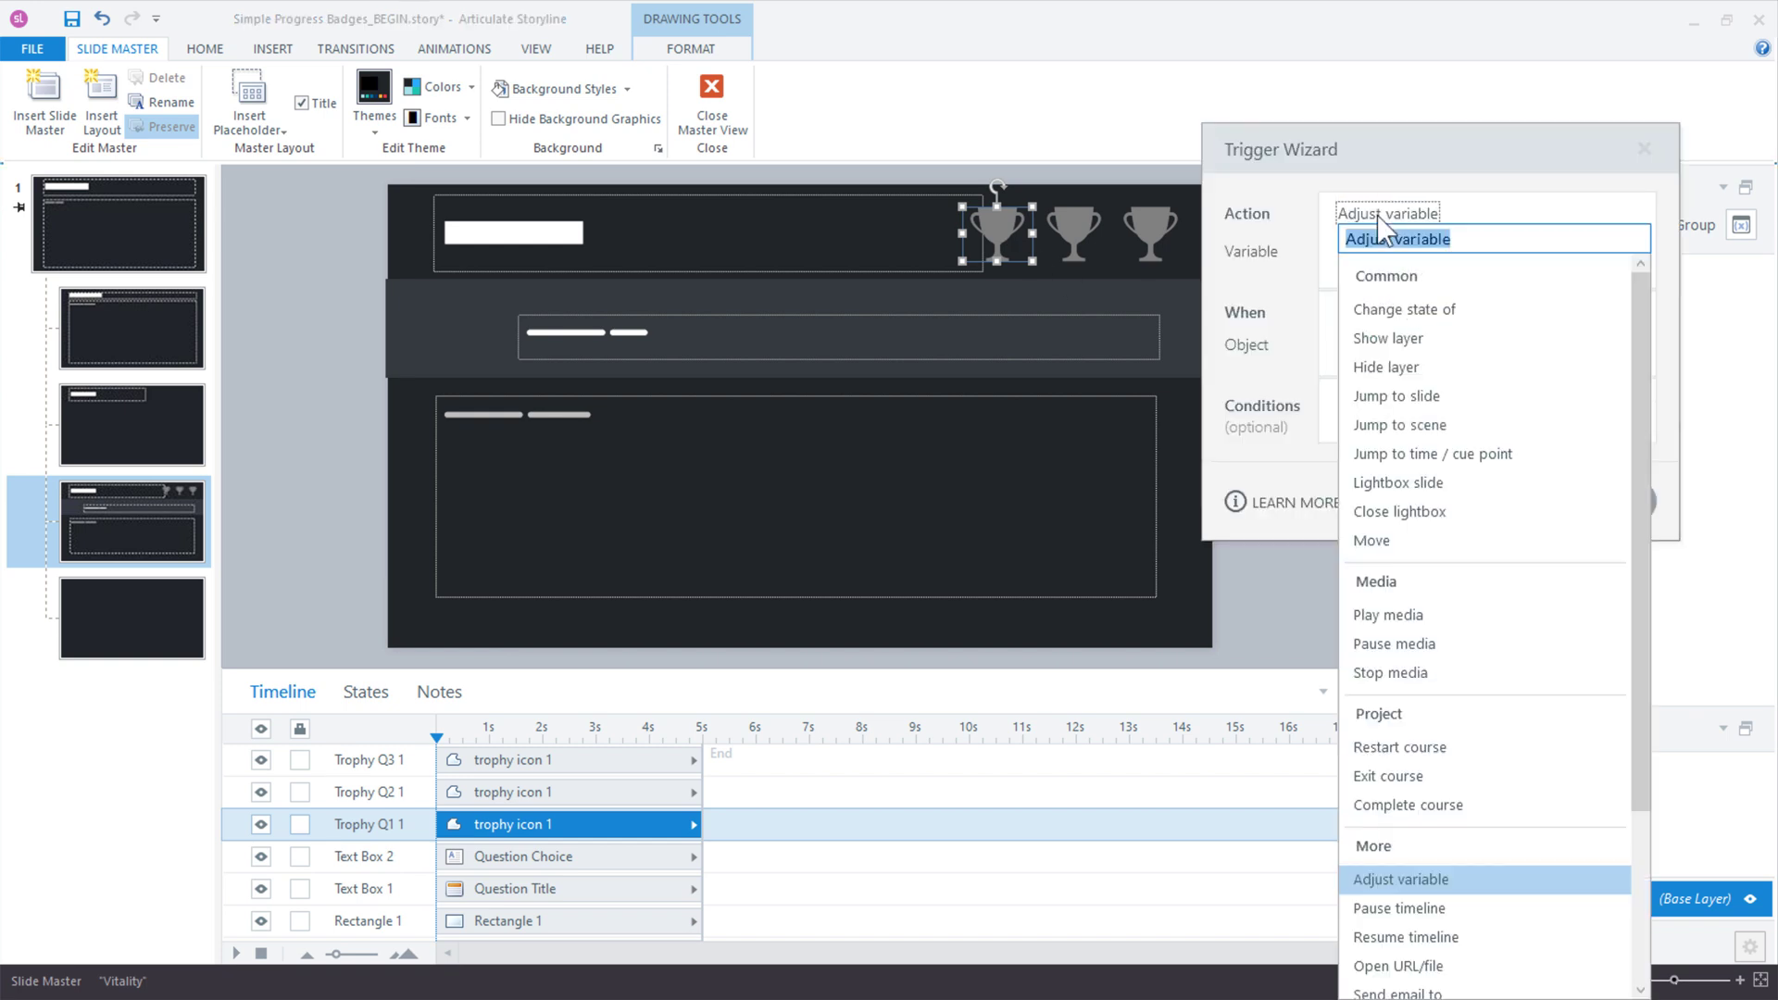
{"action": "left_click", "coordinate": [1401, 309]}
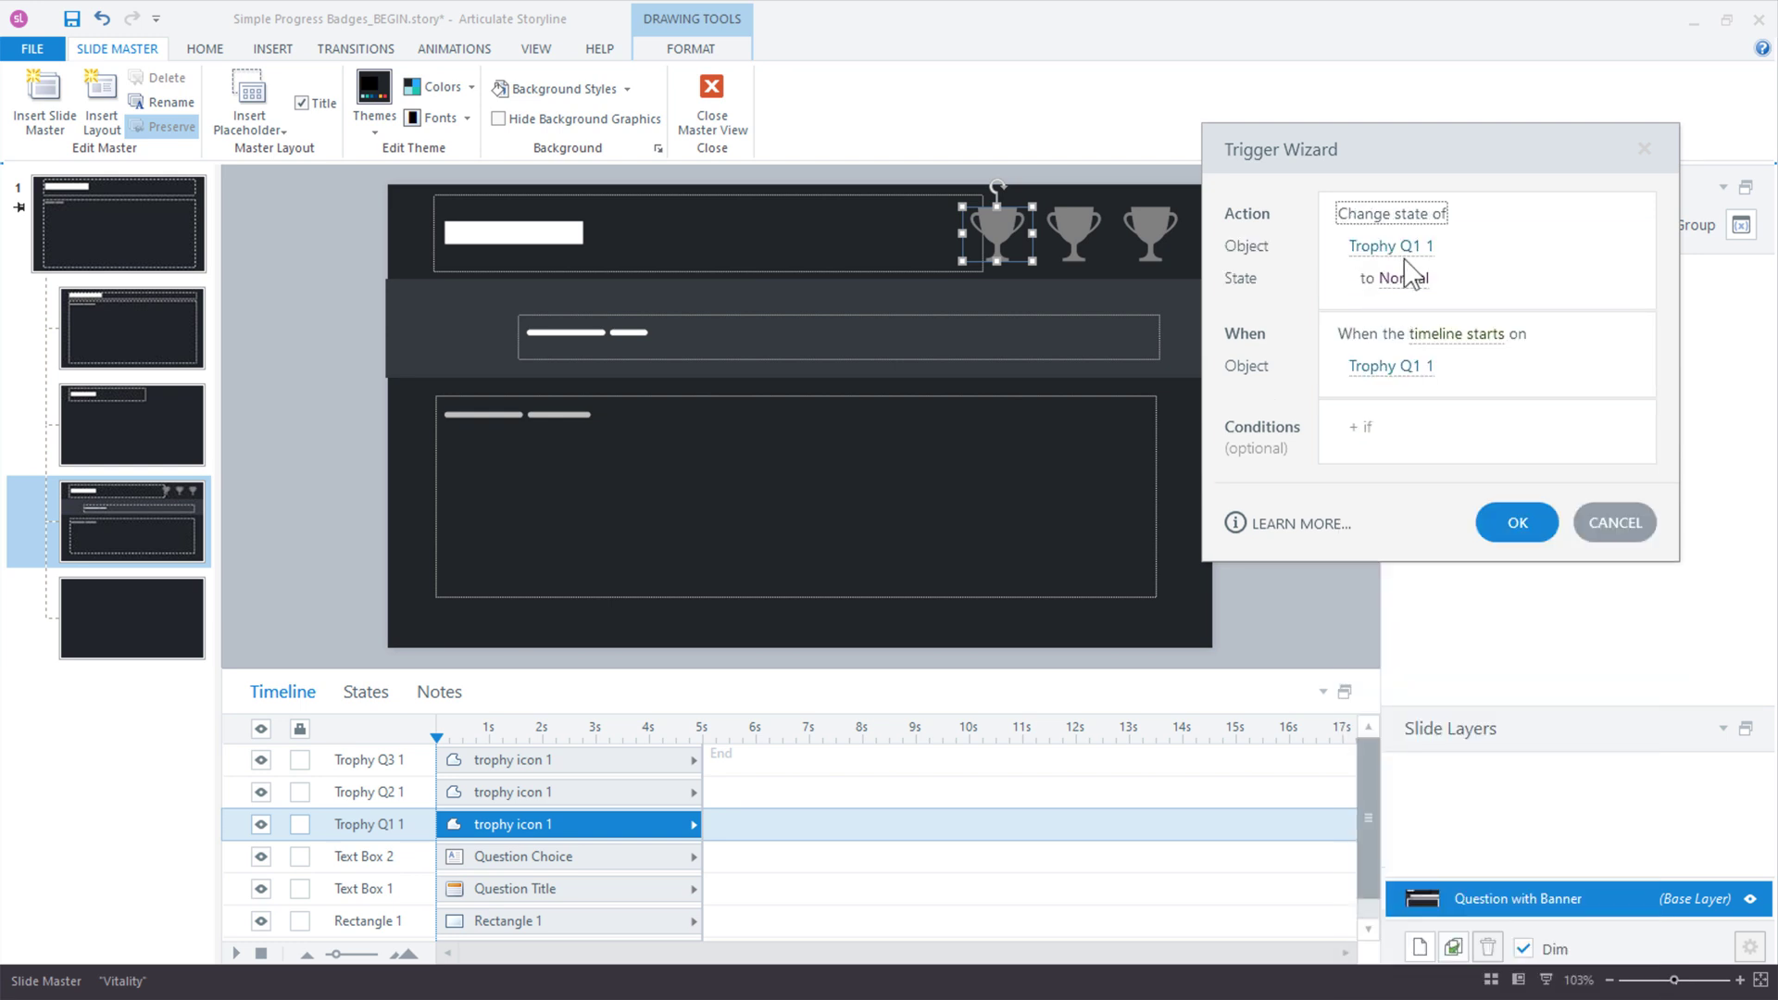
{"action": "left_click", "coordinate": [1406, 277]}
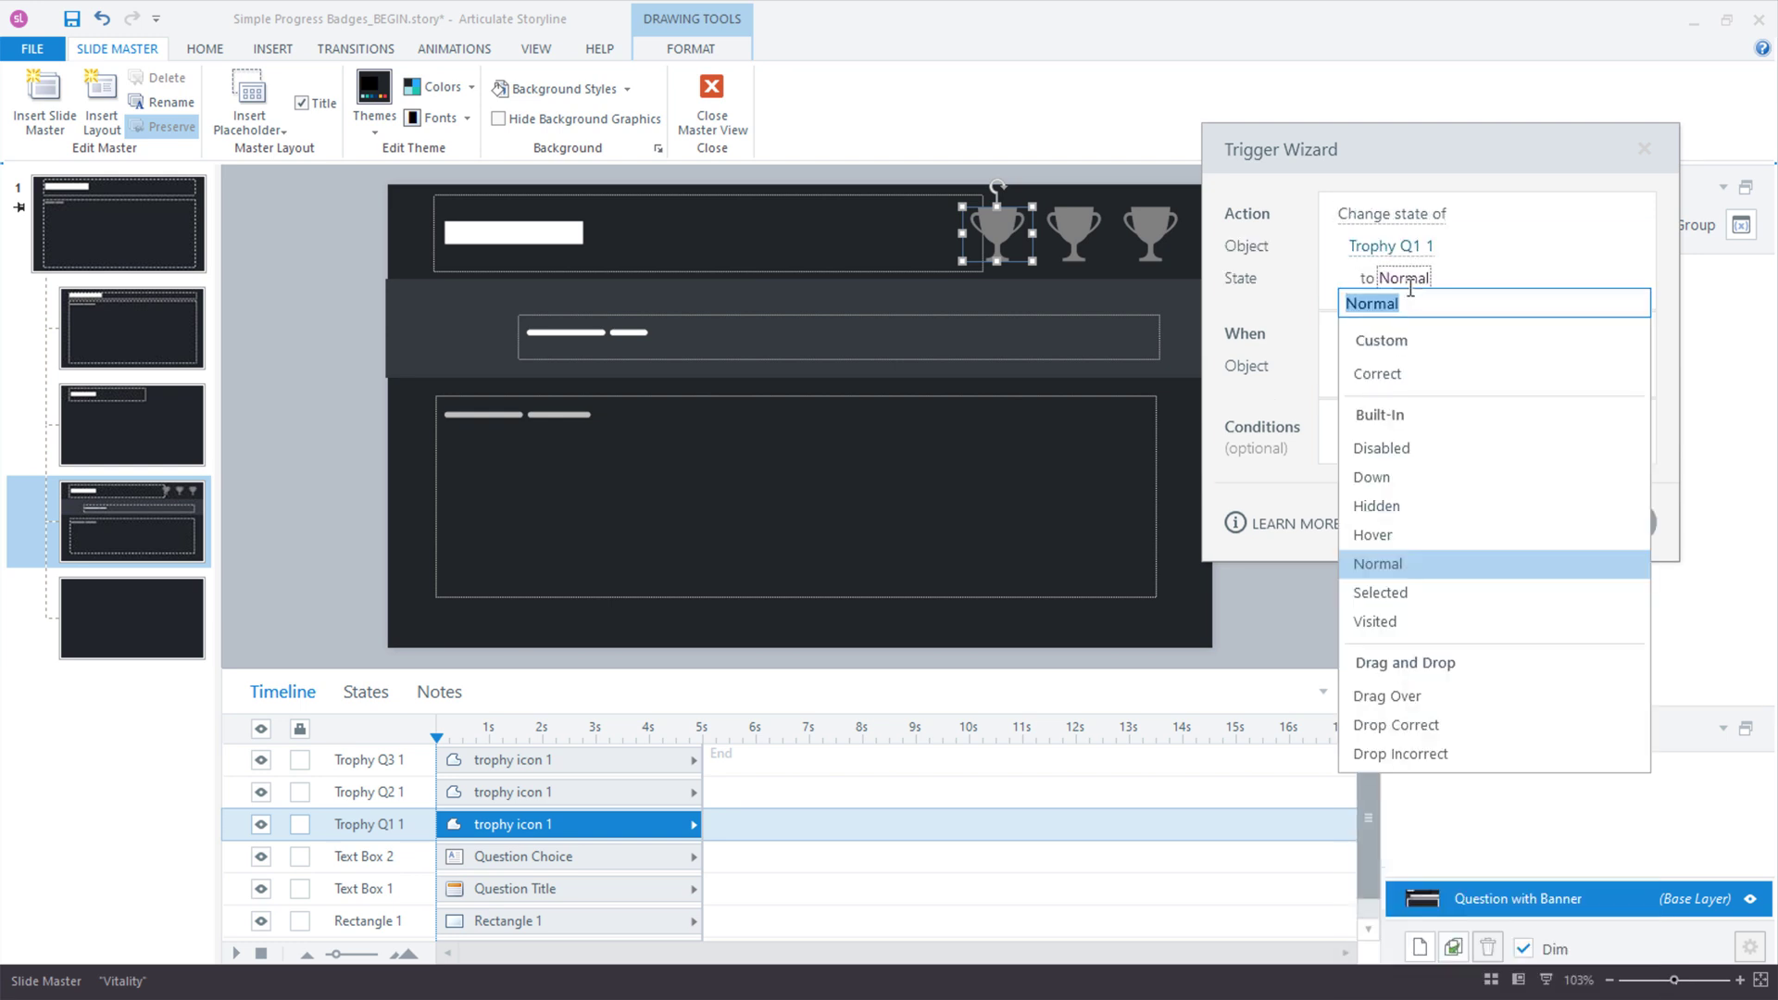
{"action": "left_click", "coordinate": [1405, 374]}
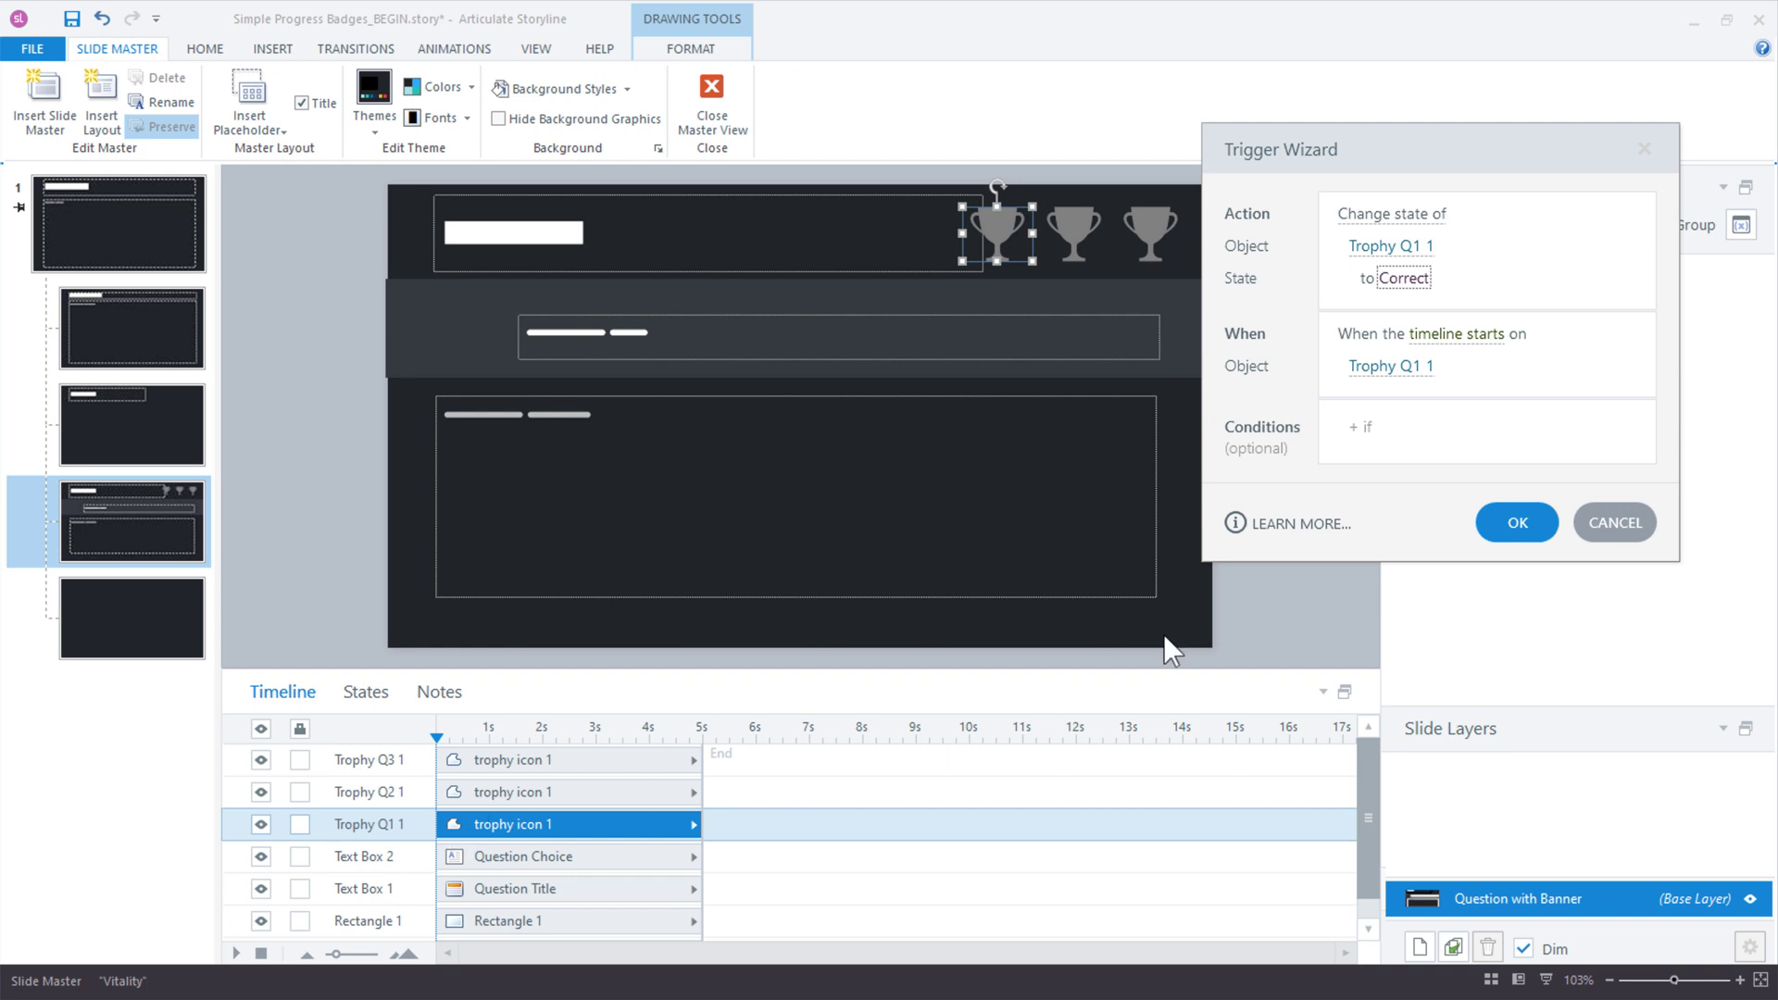
Fire that trigger when this slide's timeline starts, only if Q1 equals True.
{"action": "left_click", "coordinate": [1401, 369]}
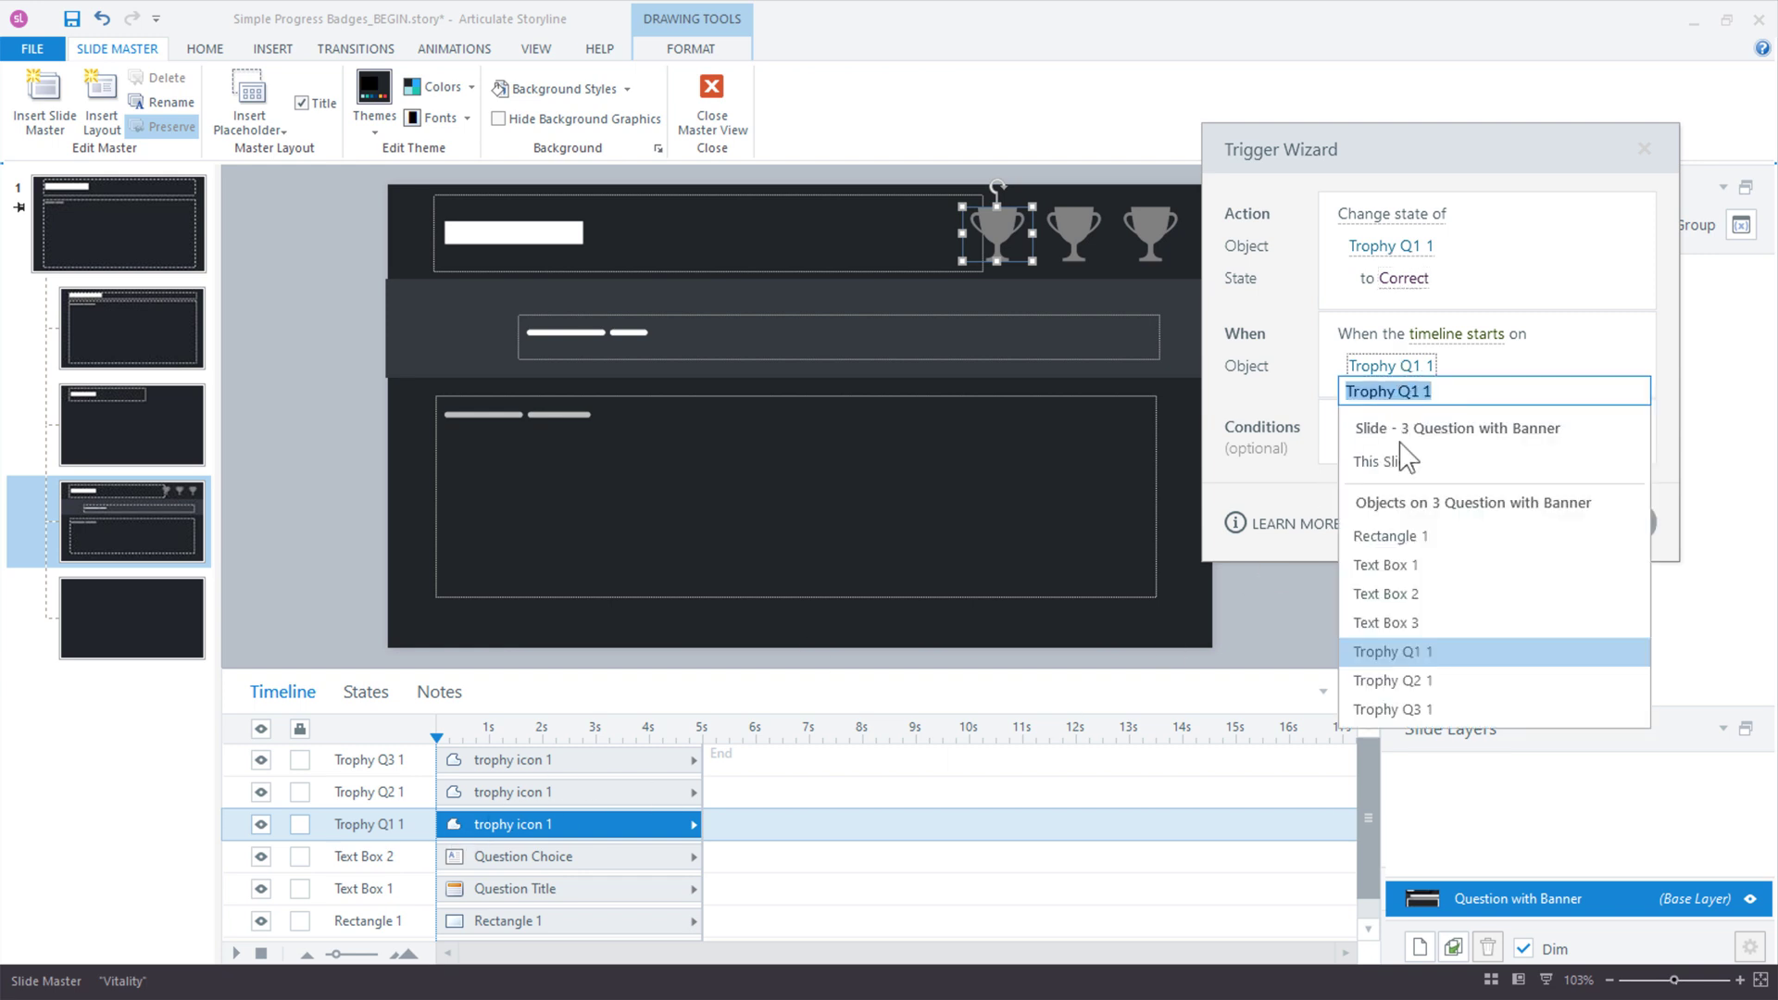
{"action": "left_click", "coordinate": [1409, 465]}
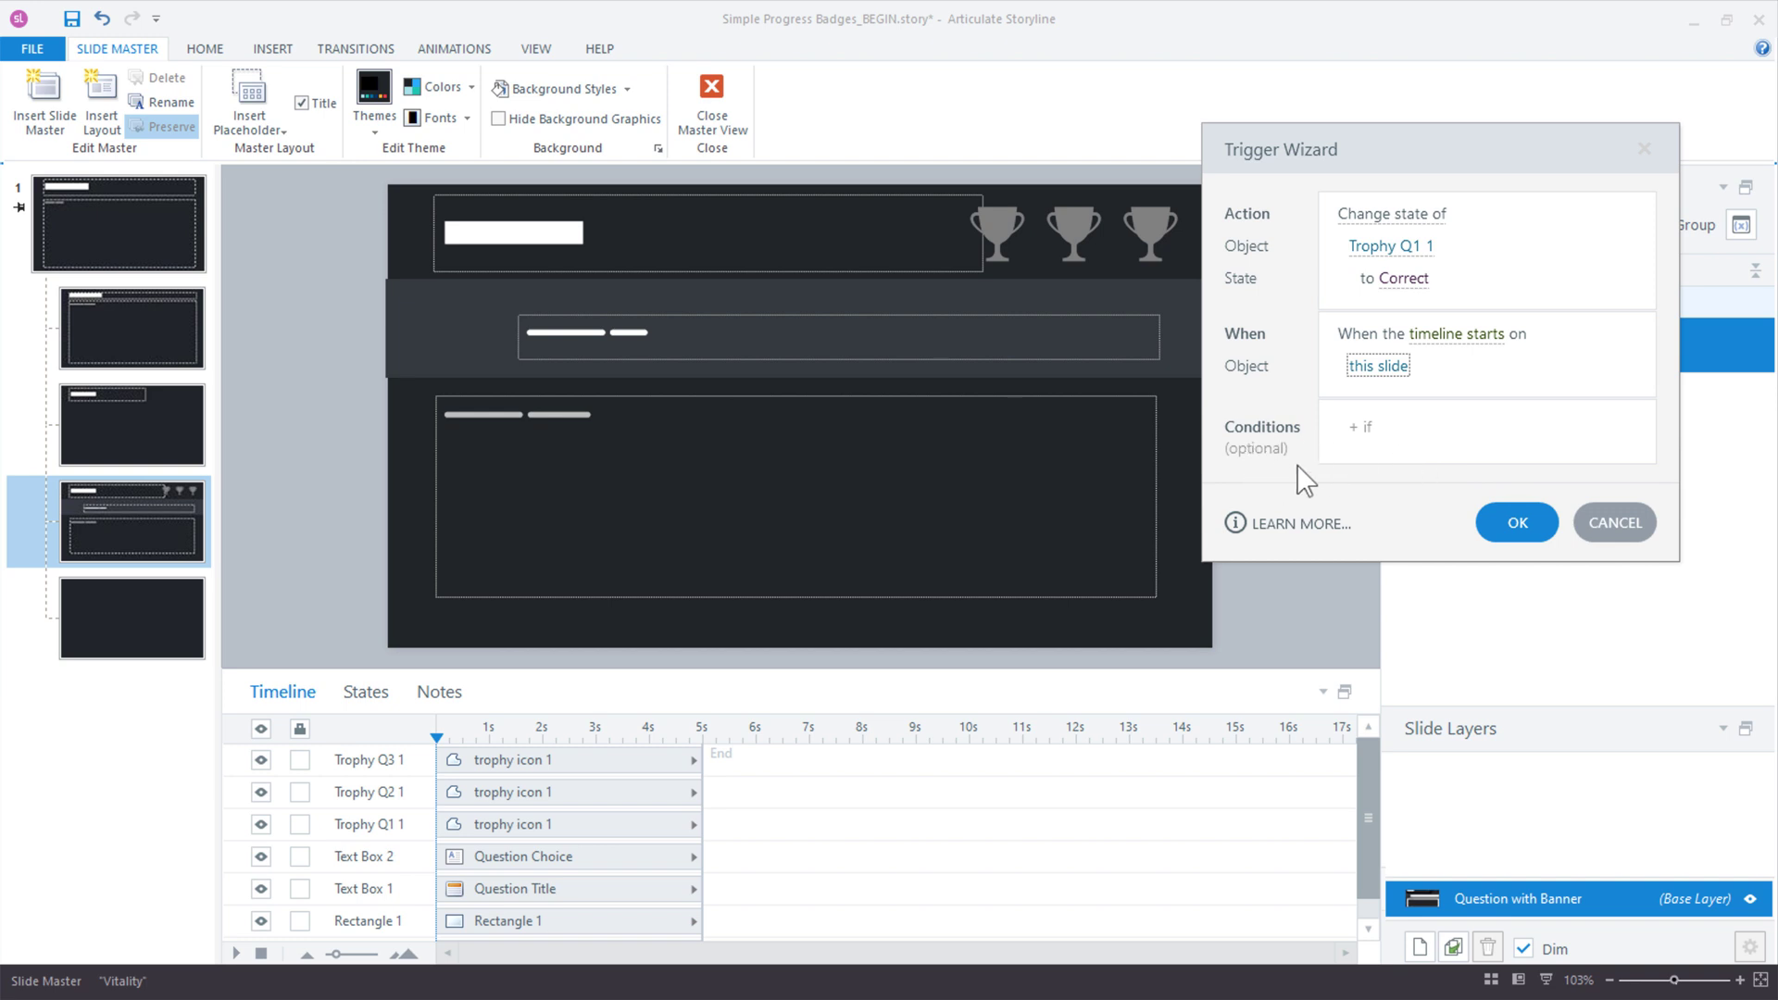
{"action": "left_click", "coordinate": [1388, 432]}
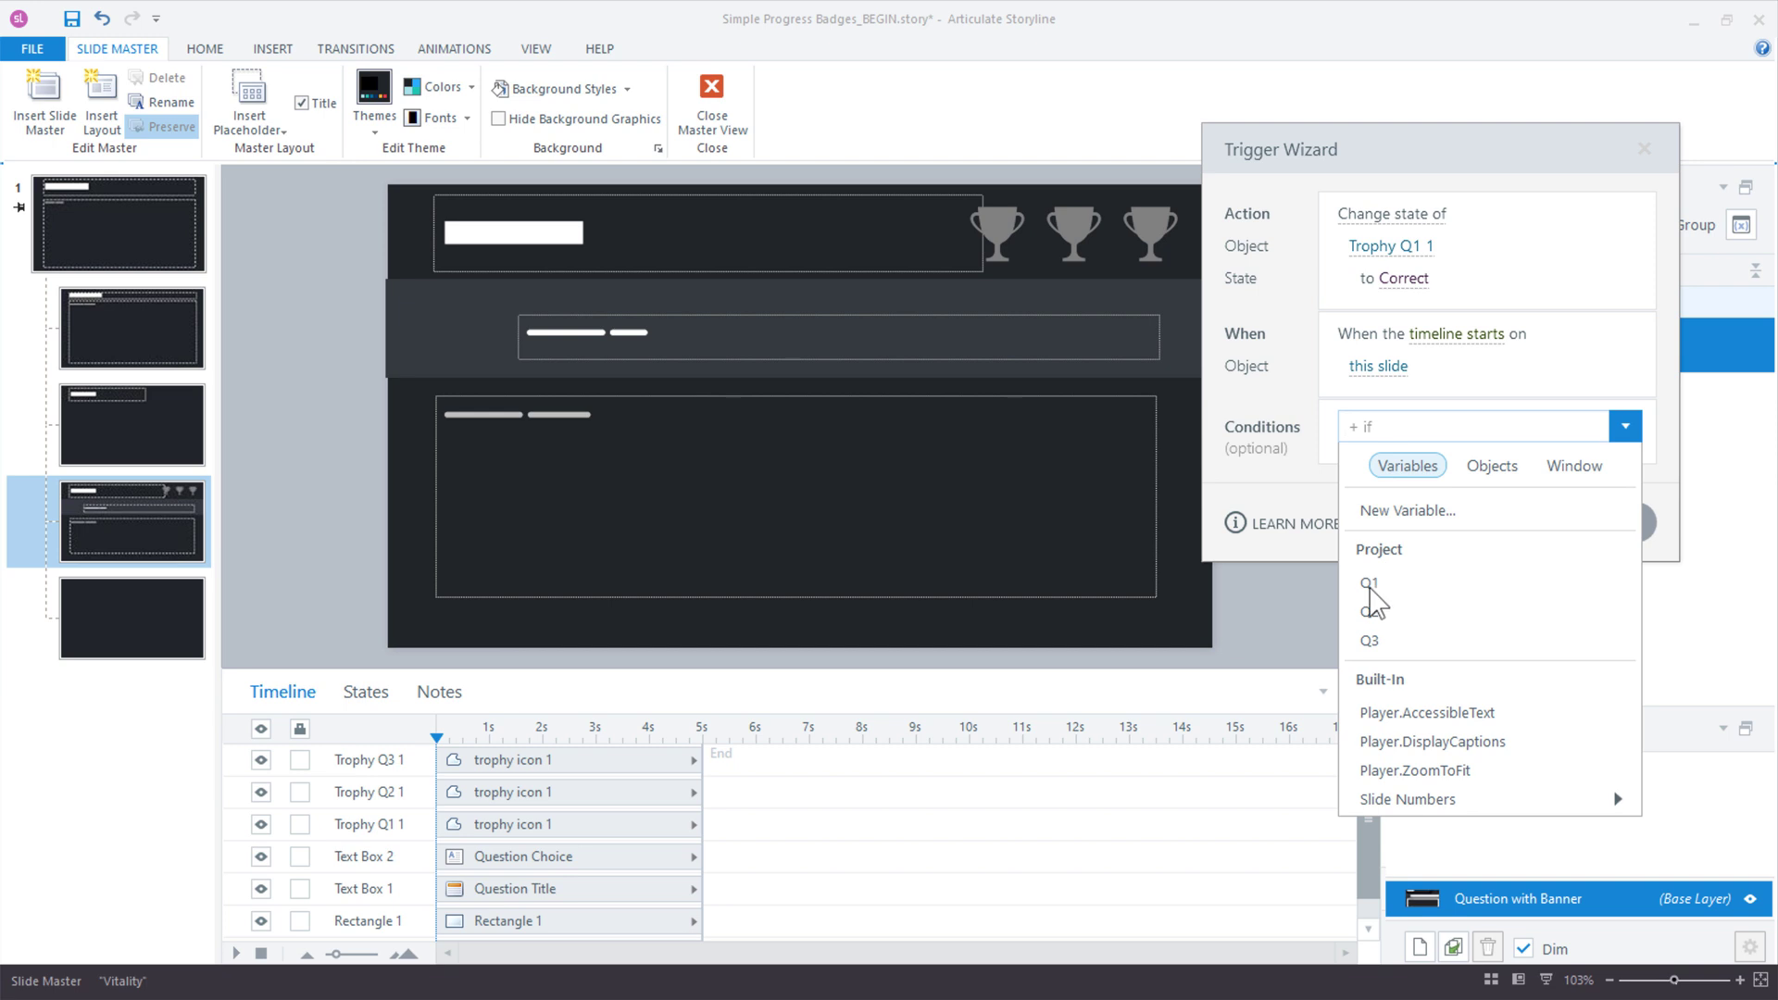
{"action": "left_click", "coordinate": [1371, 583]}
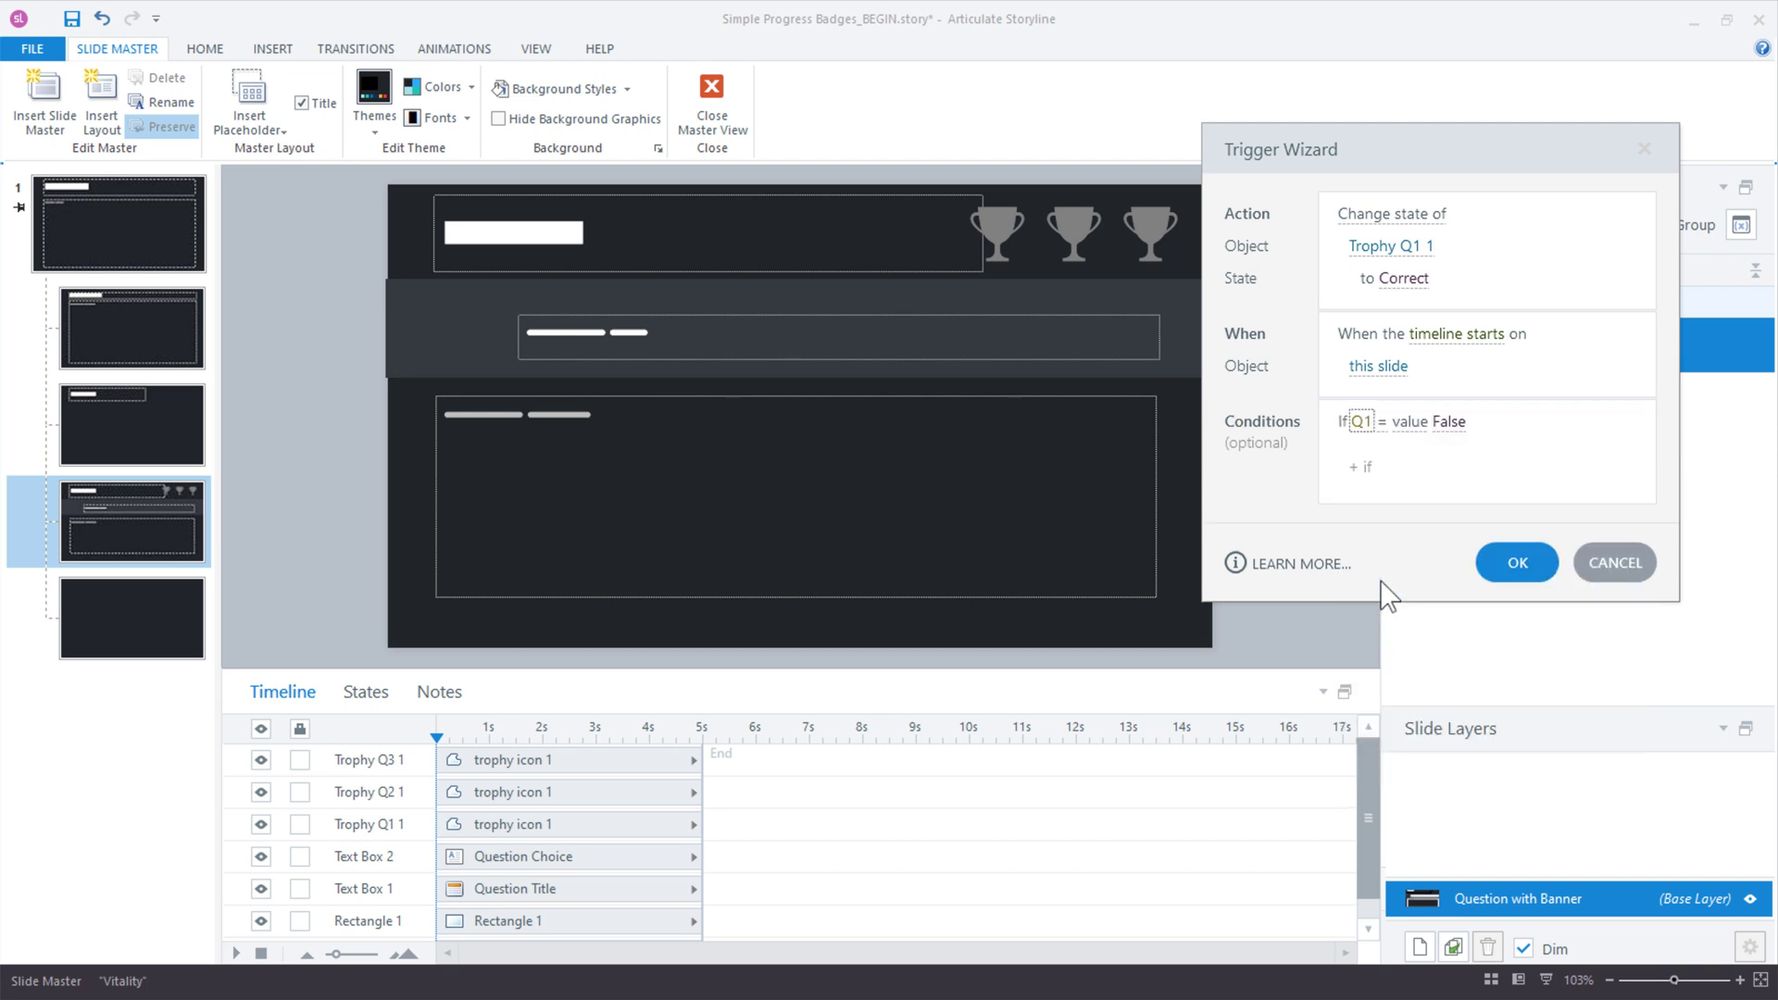
{"action": "left_click", "coordinate": [1447, 422]}
{"action": "left_click", "coordinate": [1424, 498]}
{"action": "left_click", "coordinate": [1499, 560]}
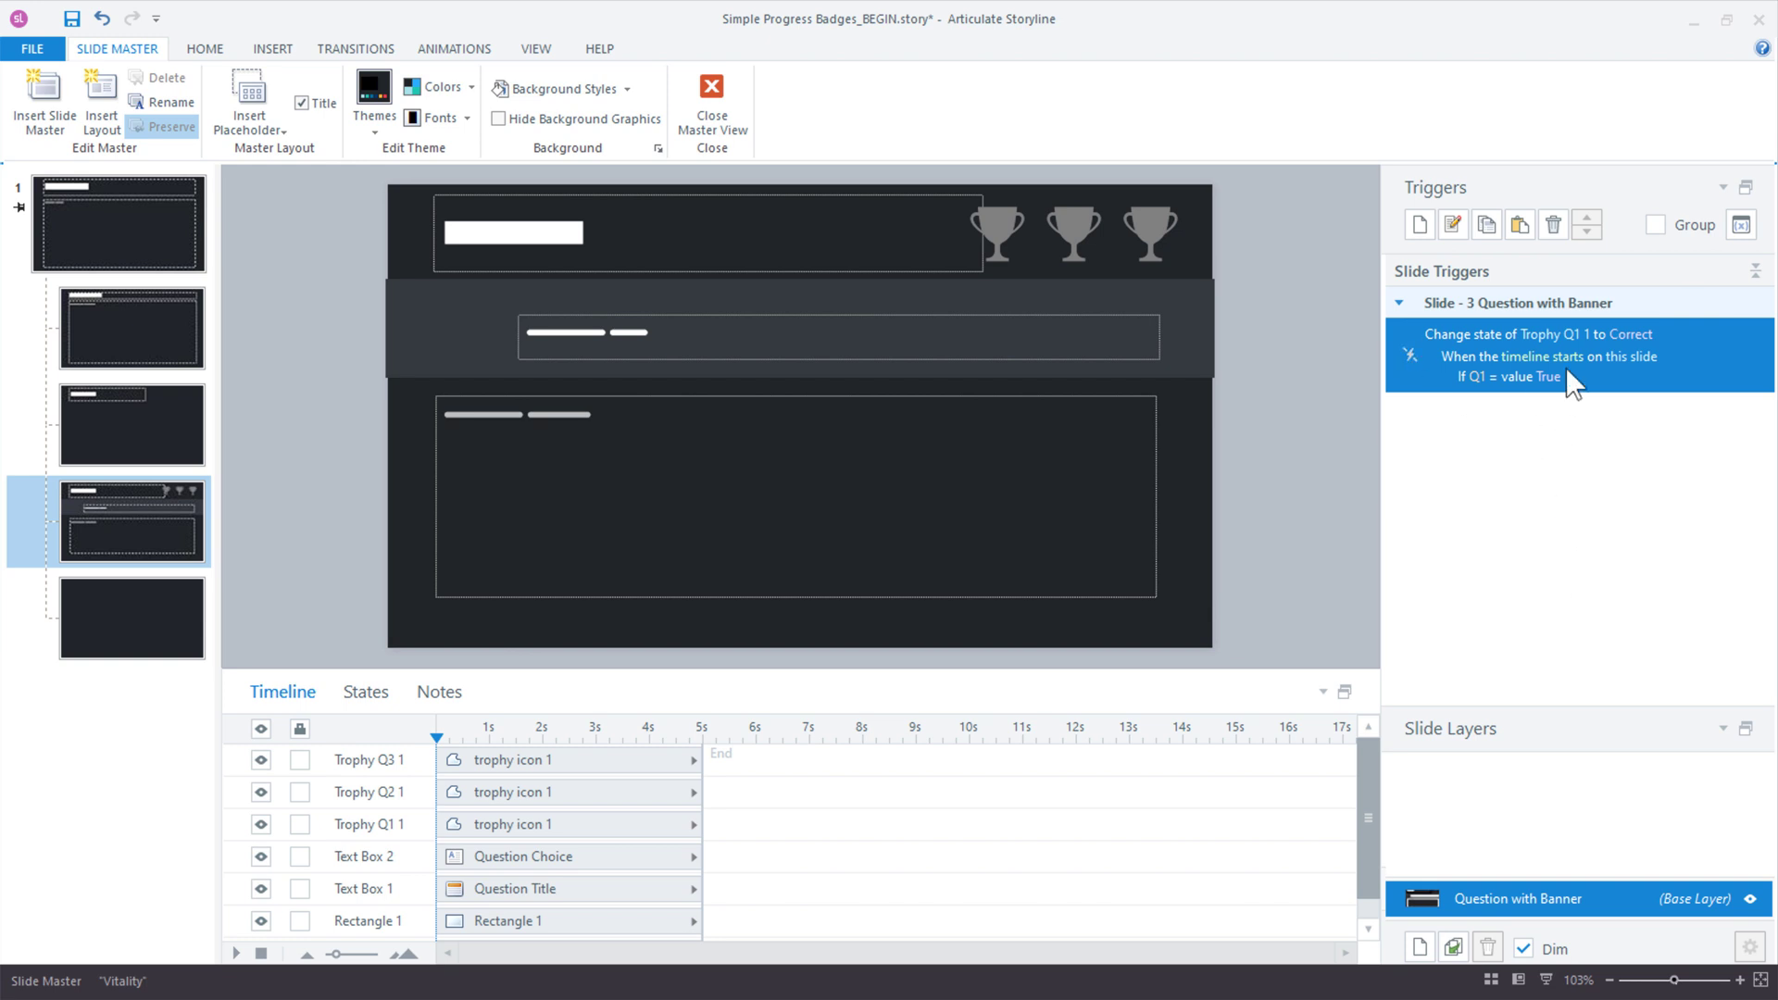
Group triggers by event and paste a copy turning Trophy Q2 1 Correct when Q2 is True.
{"action": "left_click", "coordinate": [1655, 225]}
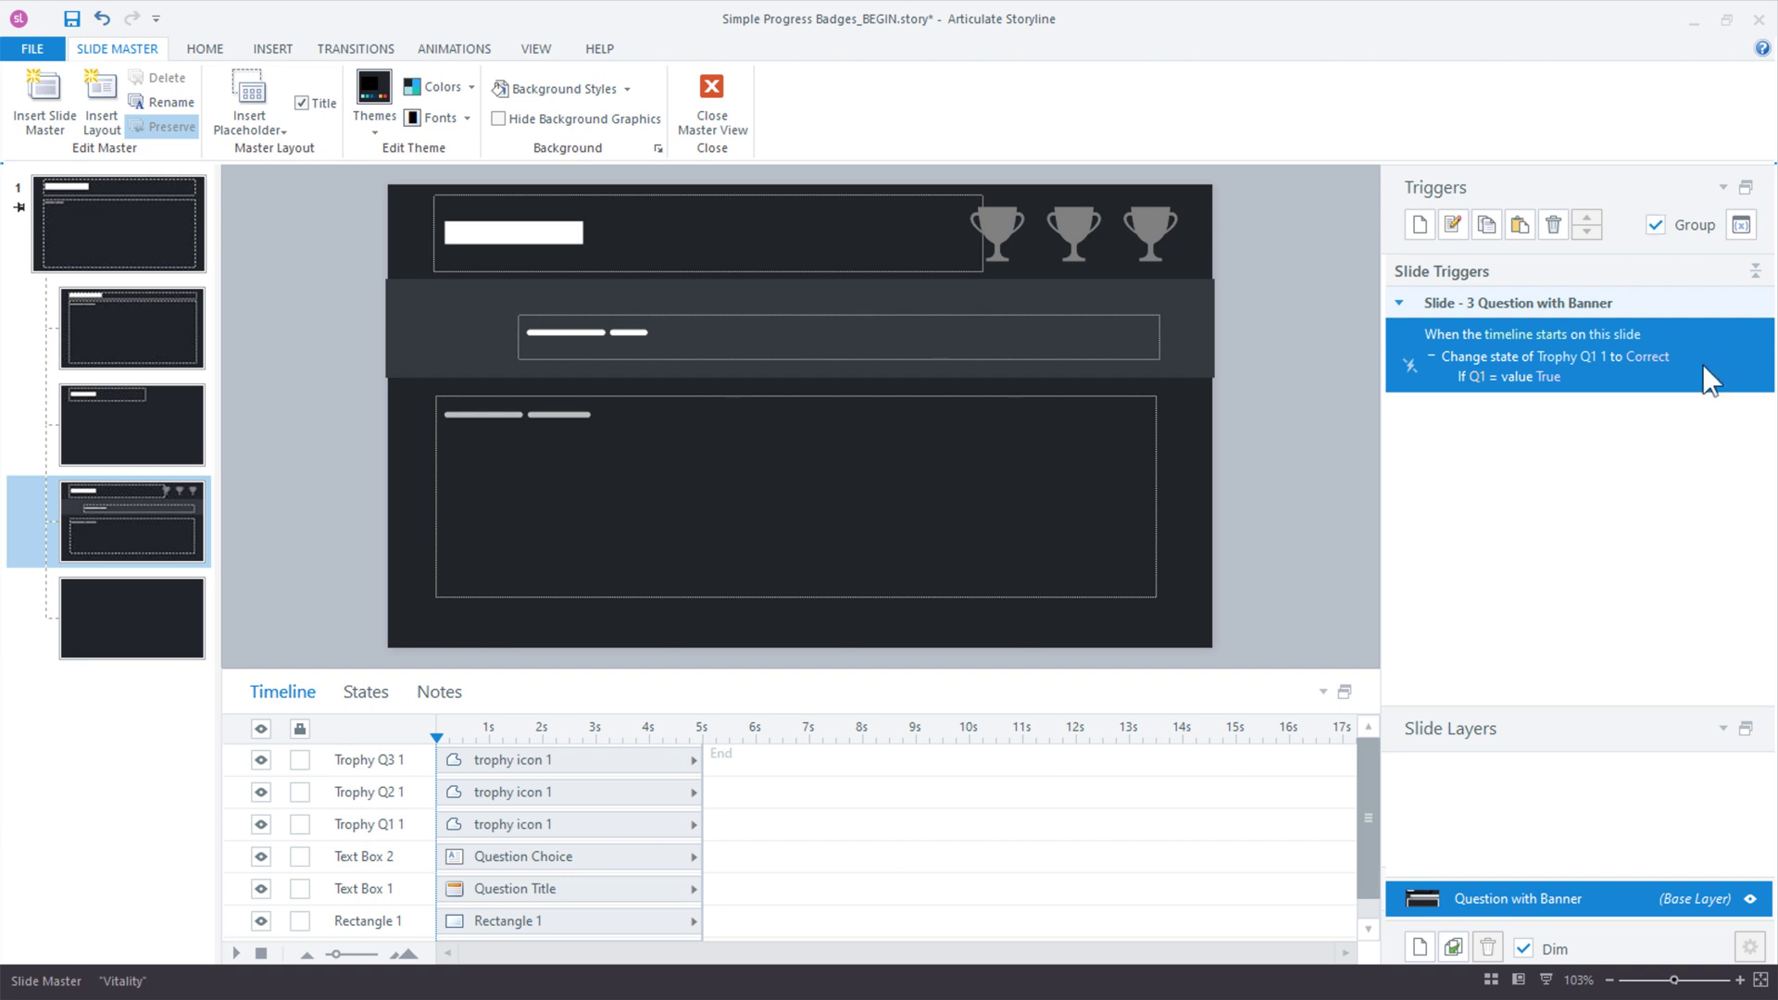
{"action": "left_click", "coordinate": [1520, 227]}
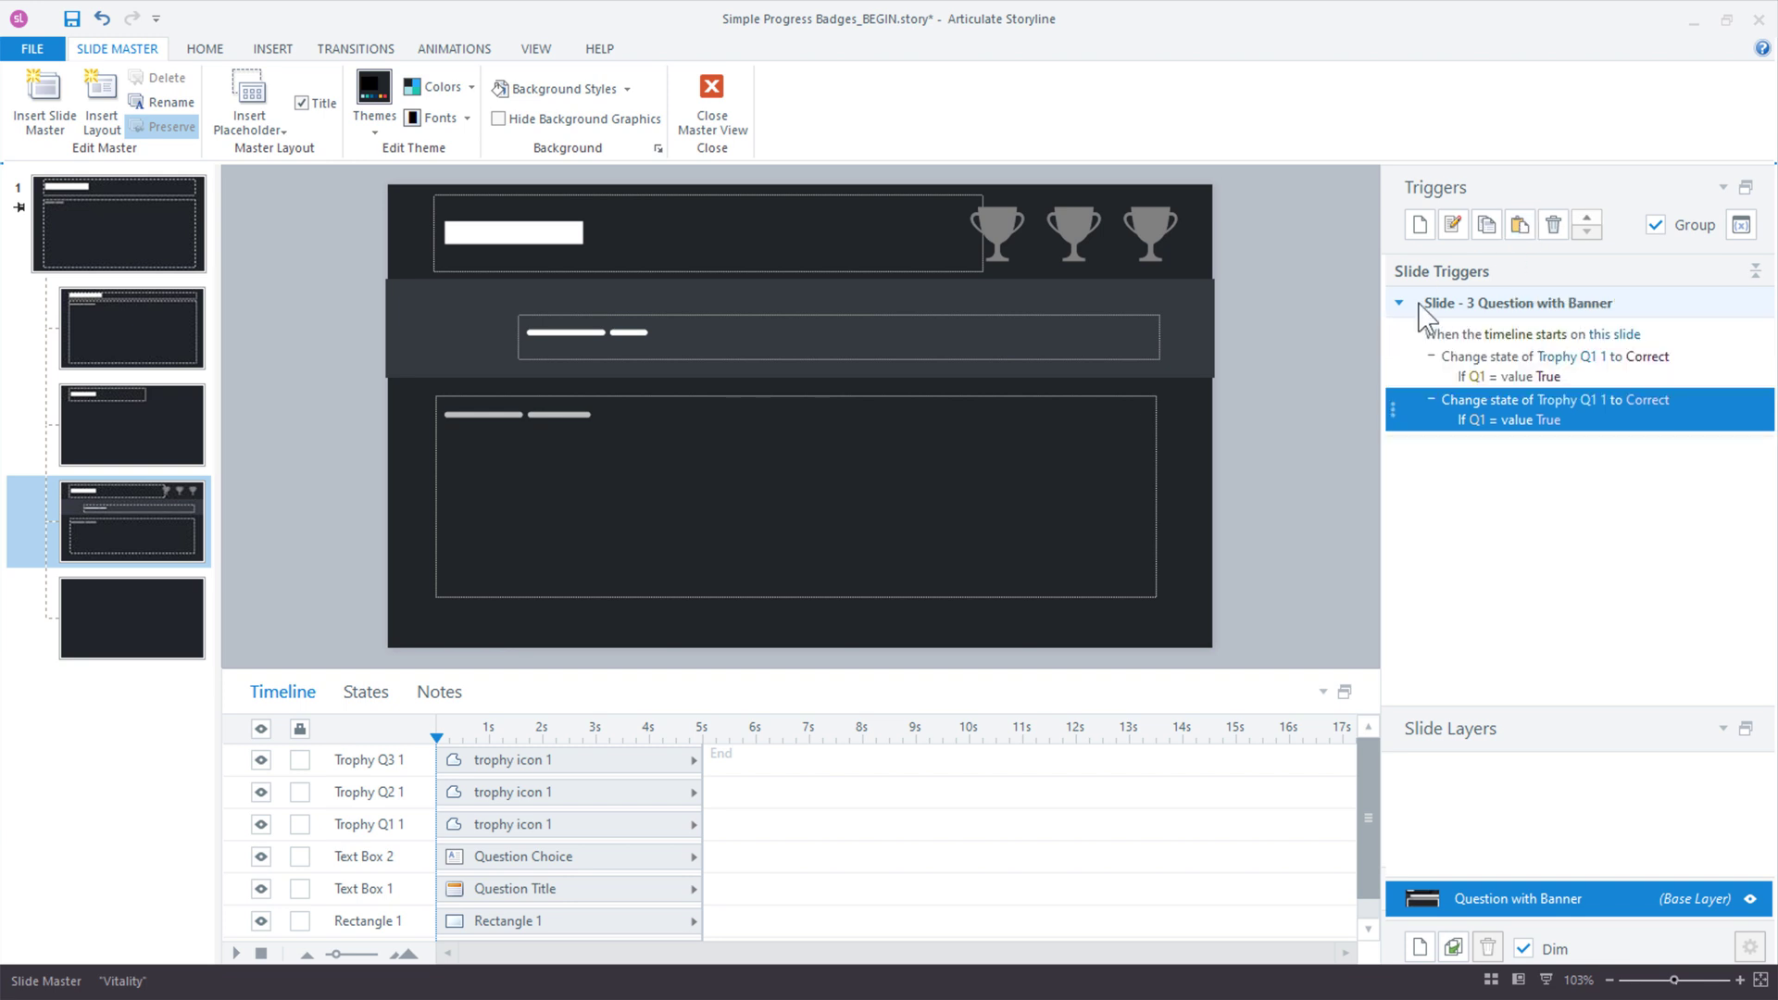
{"action": "left_click", "coordinate": [1584, 413]}
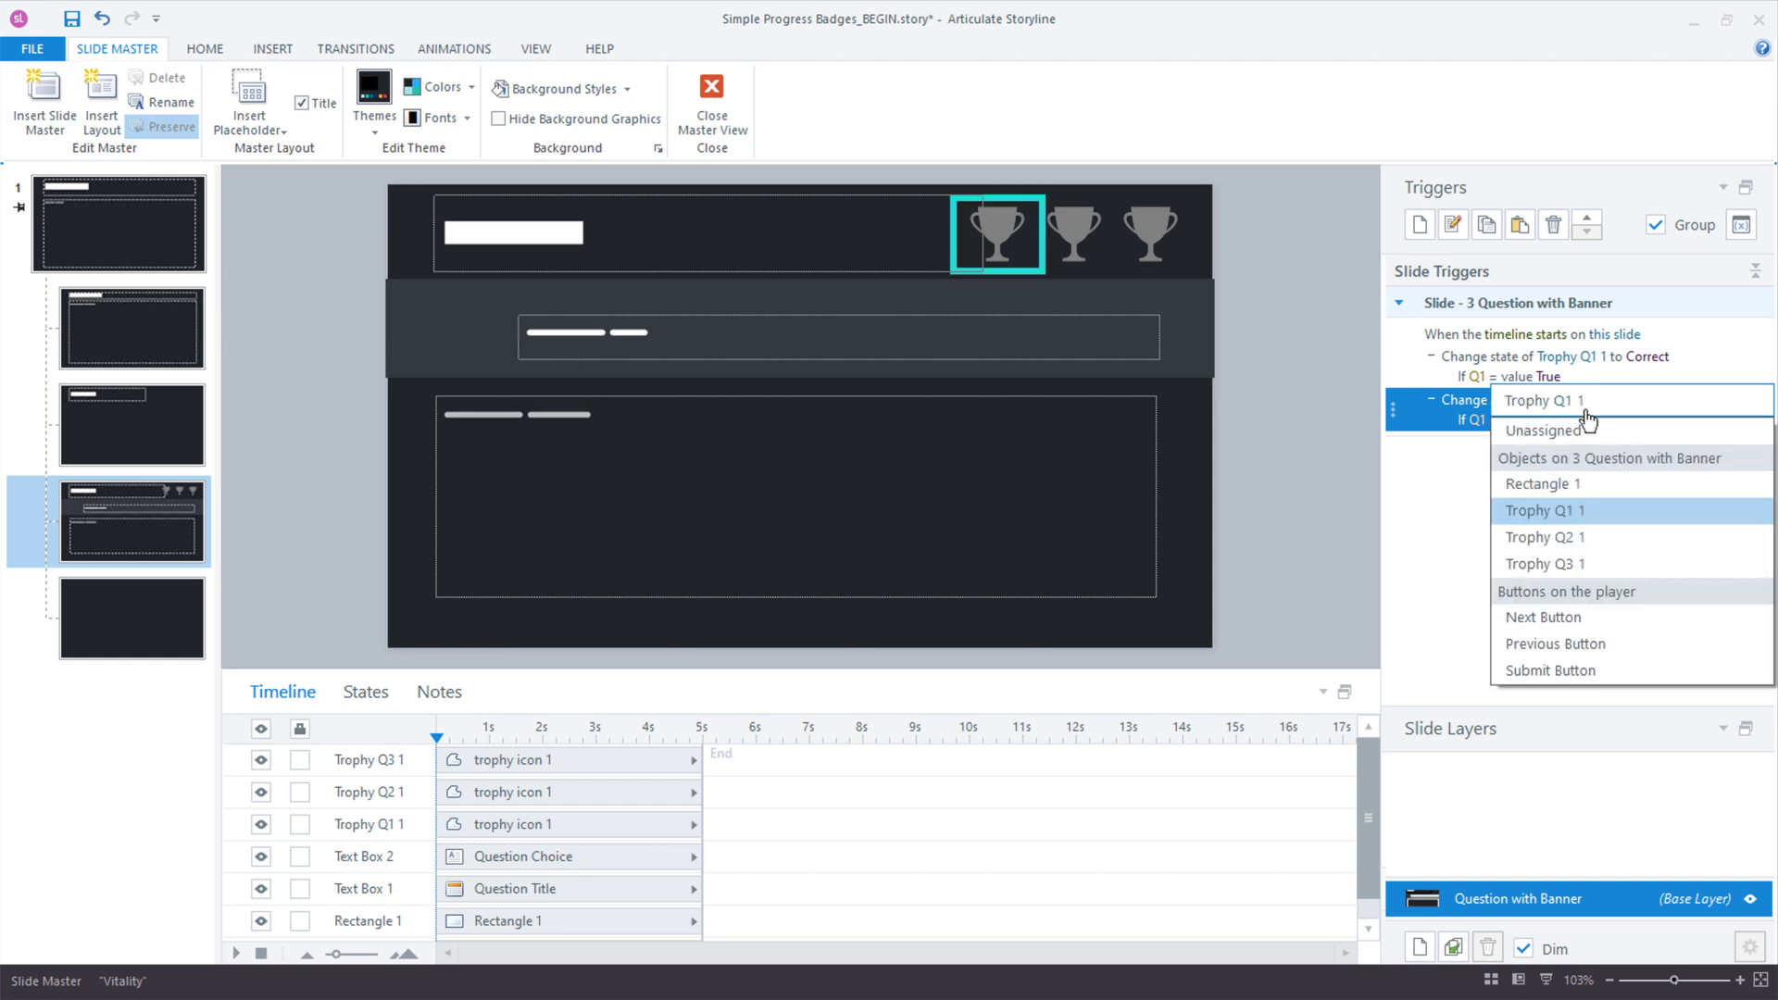
{"action": "left_click", "coordinate": [1587, 539]}
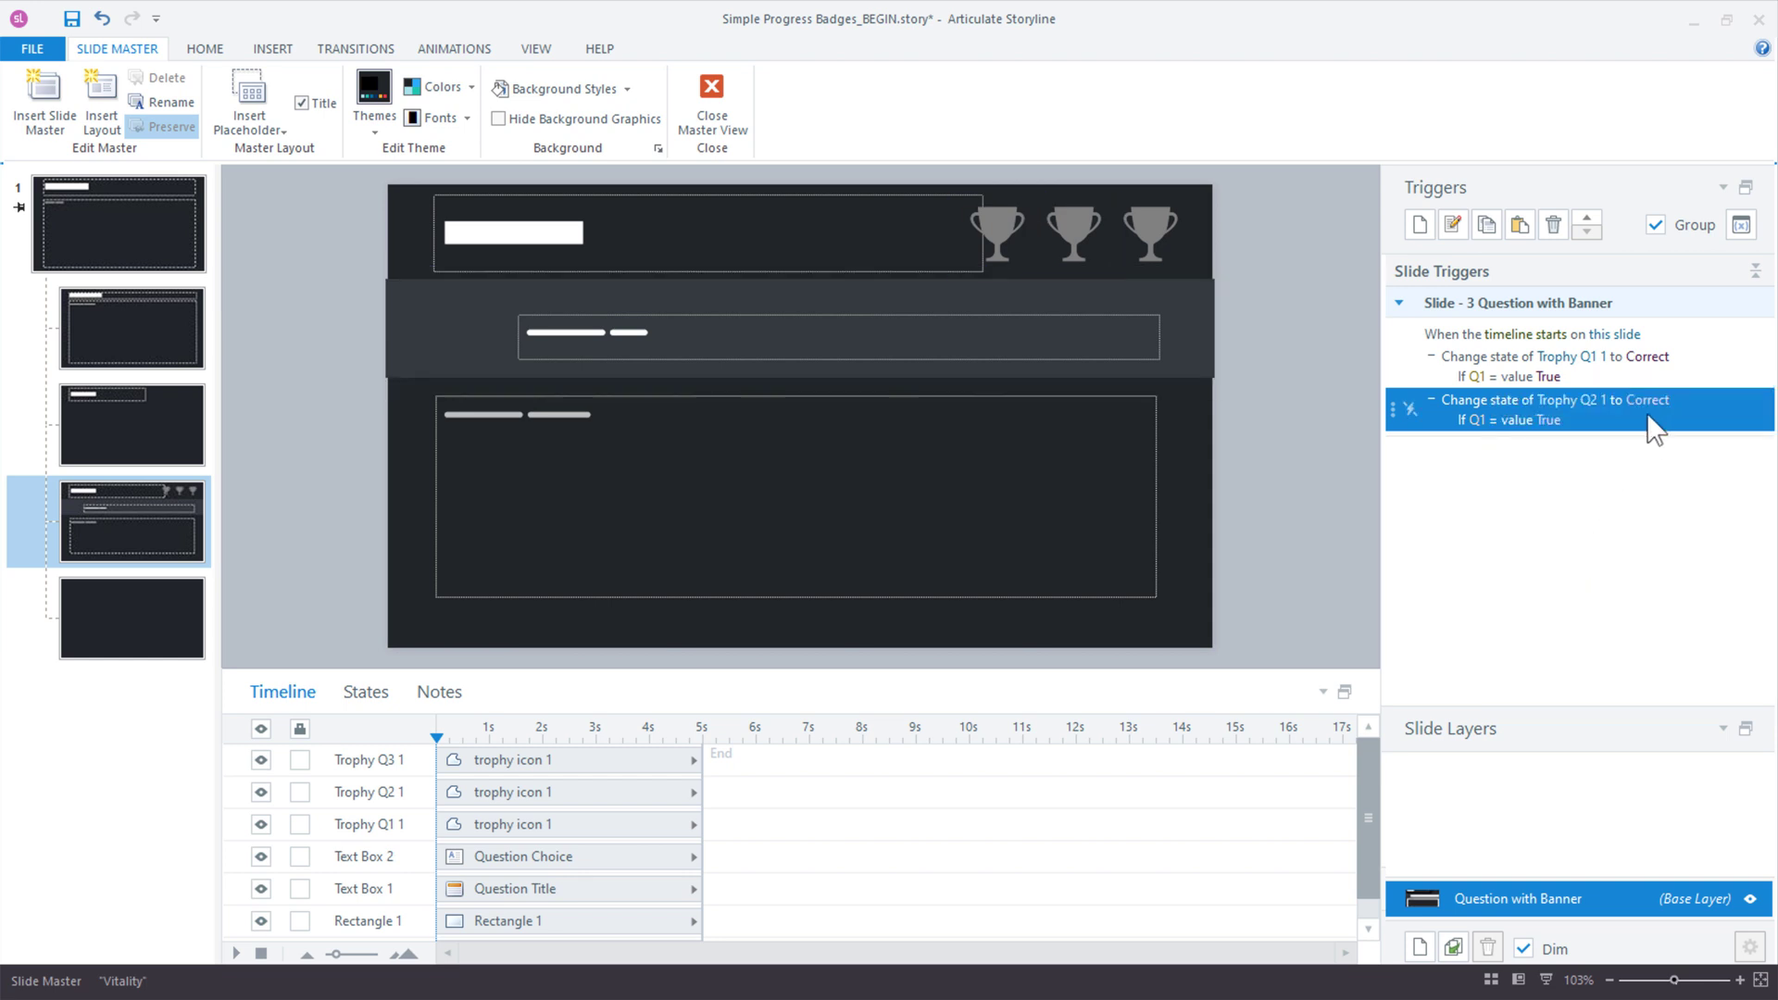
{"action": "left_click", "coordinate": [1479, 421]}
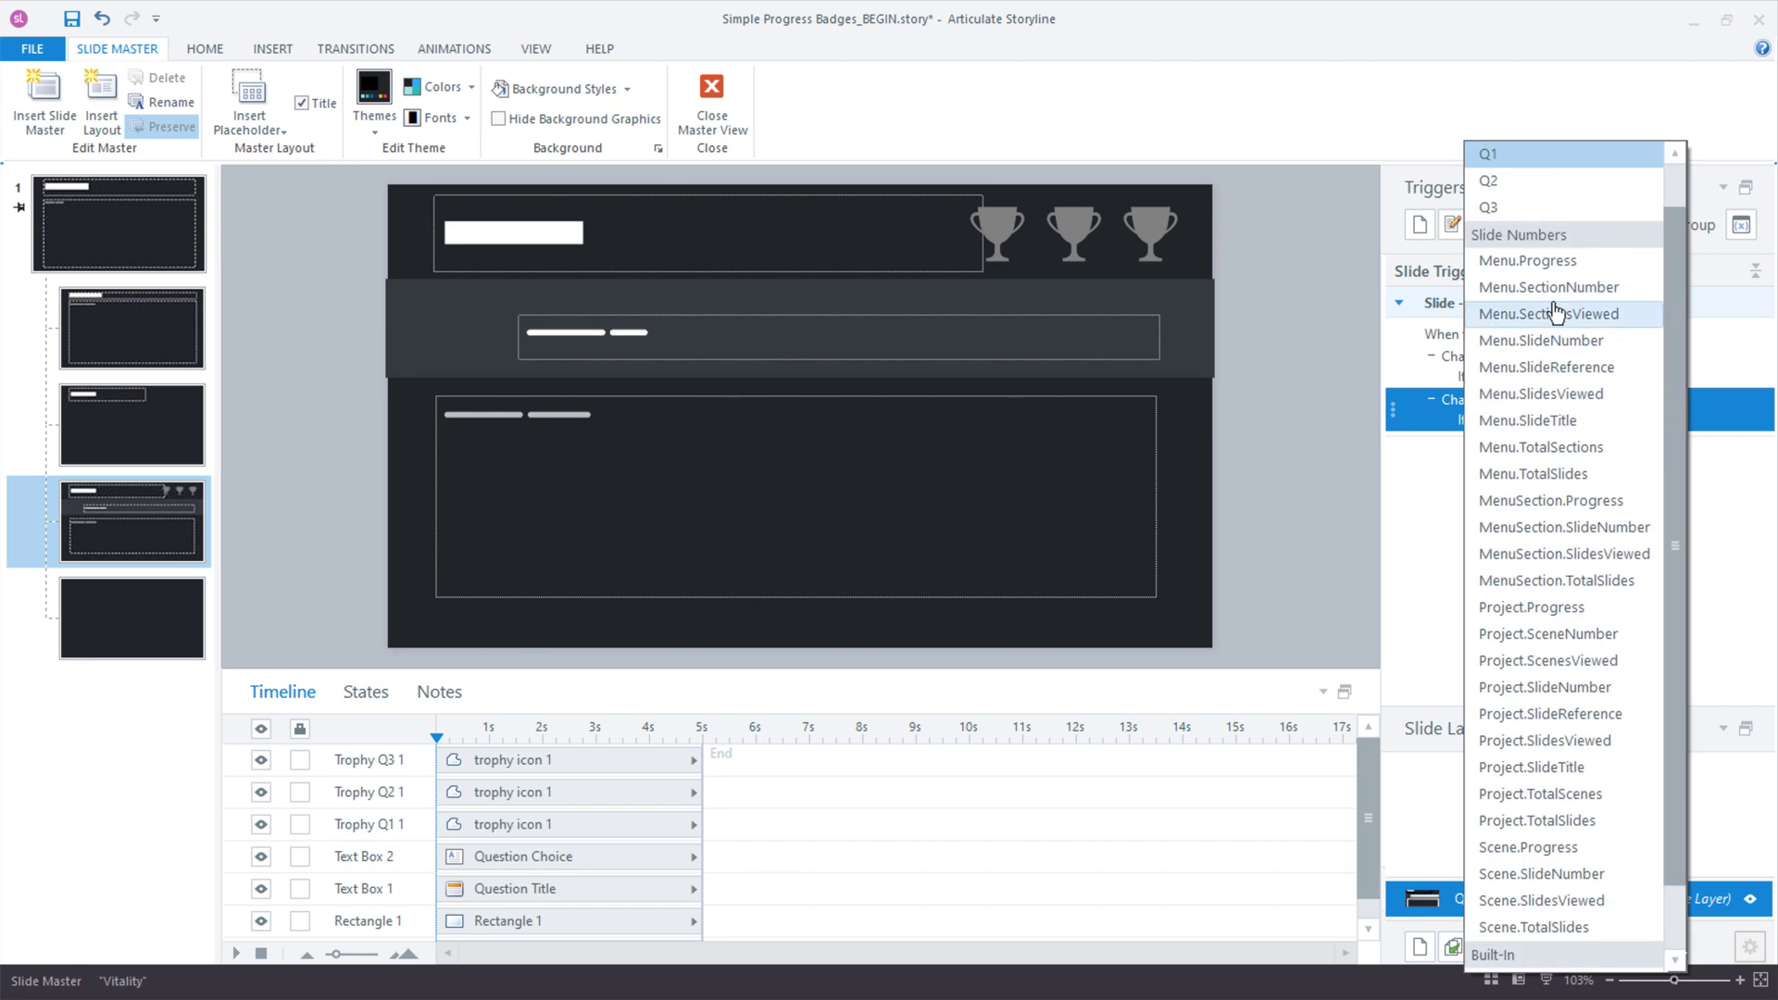
{"action": "left_click", "coordinate": [1528, 199]}
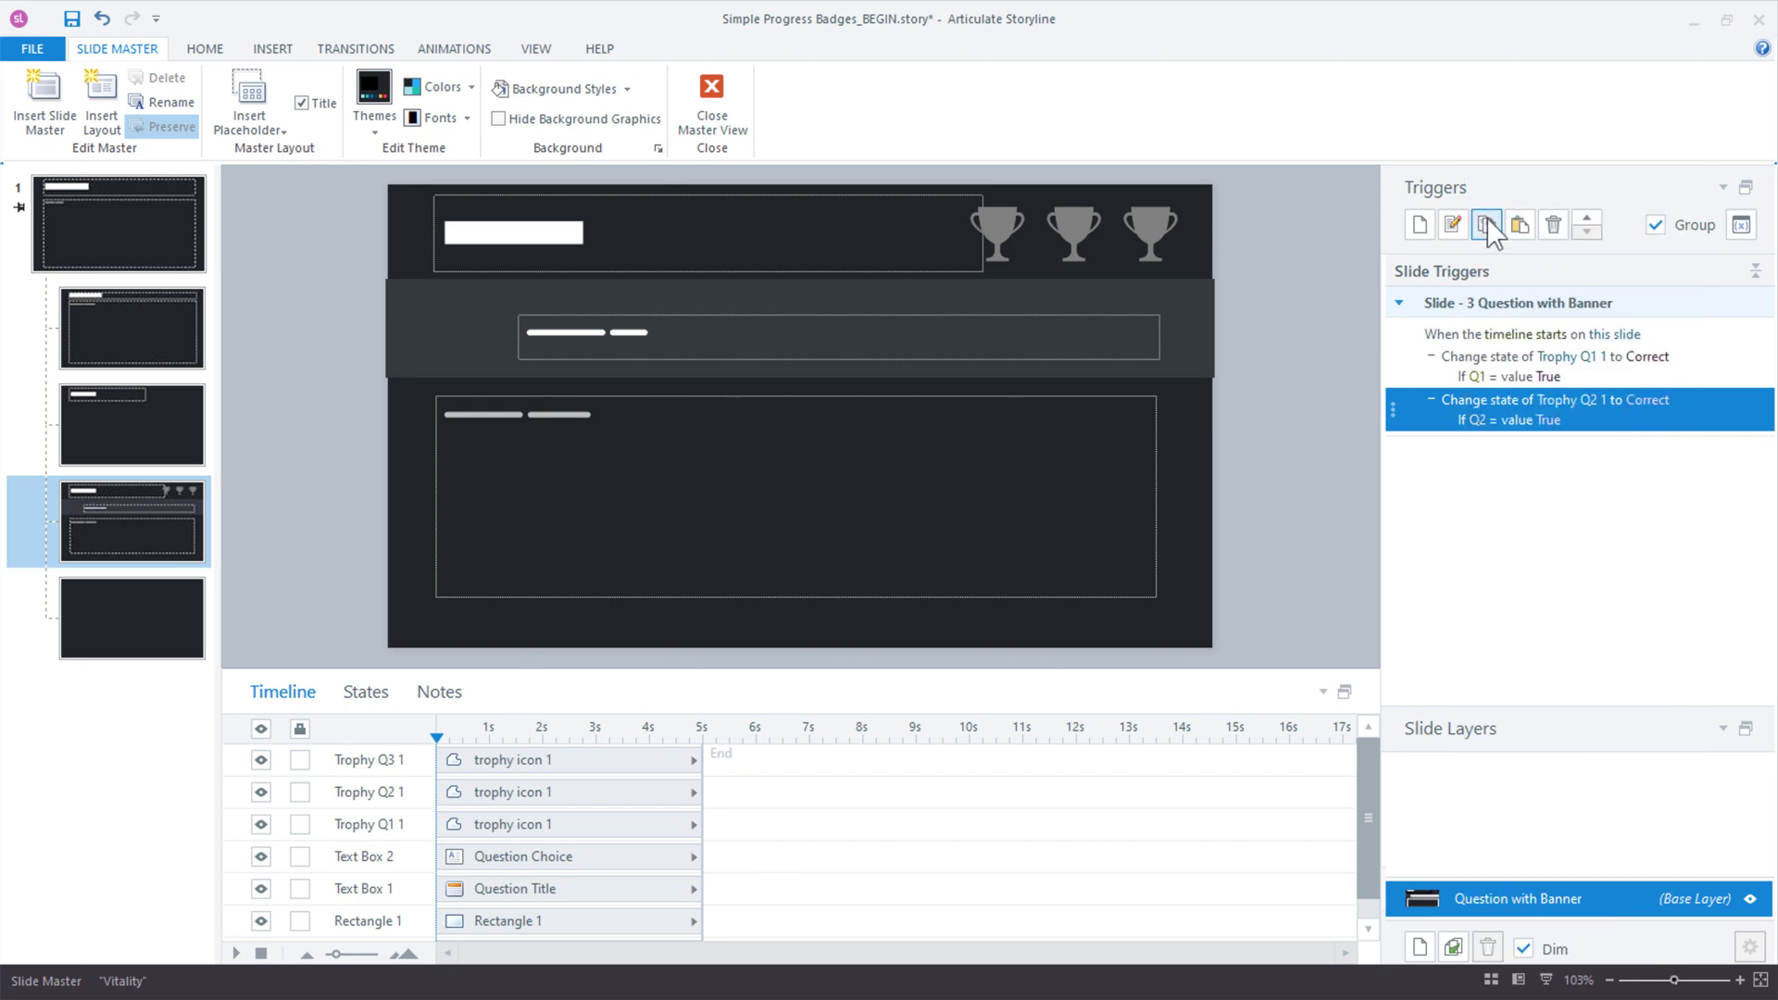
Paste another copy turning Trophy Q3 1 Correct when Q3 is True.
{"action": "left_click", "coordinate": [1519, 226]}
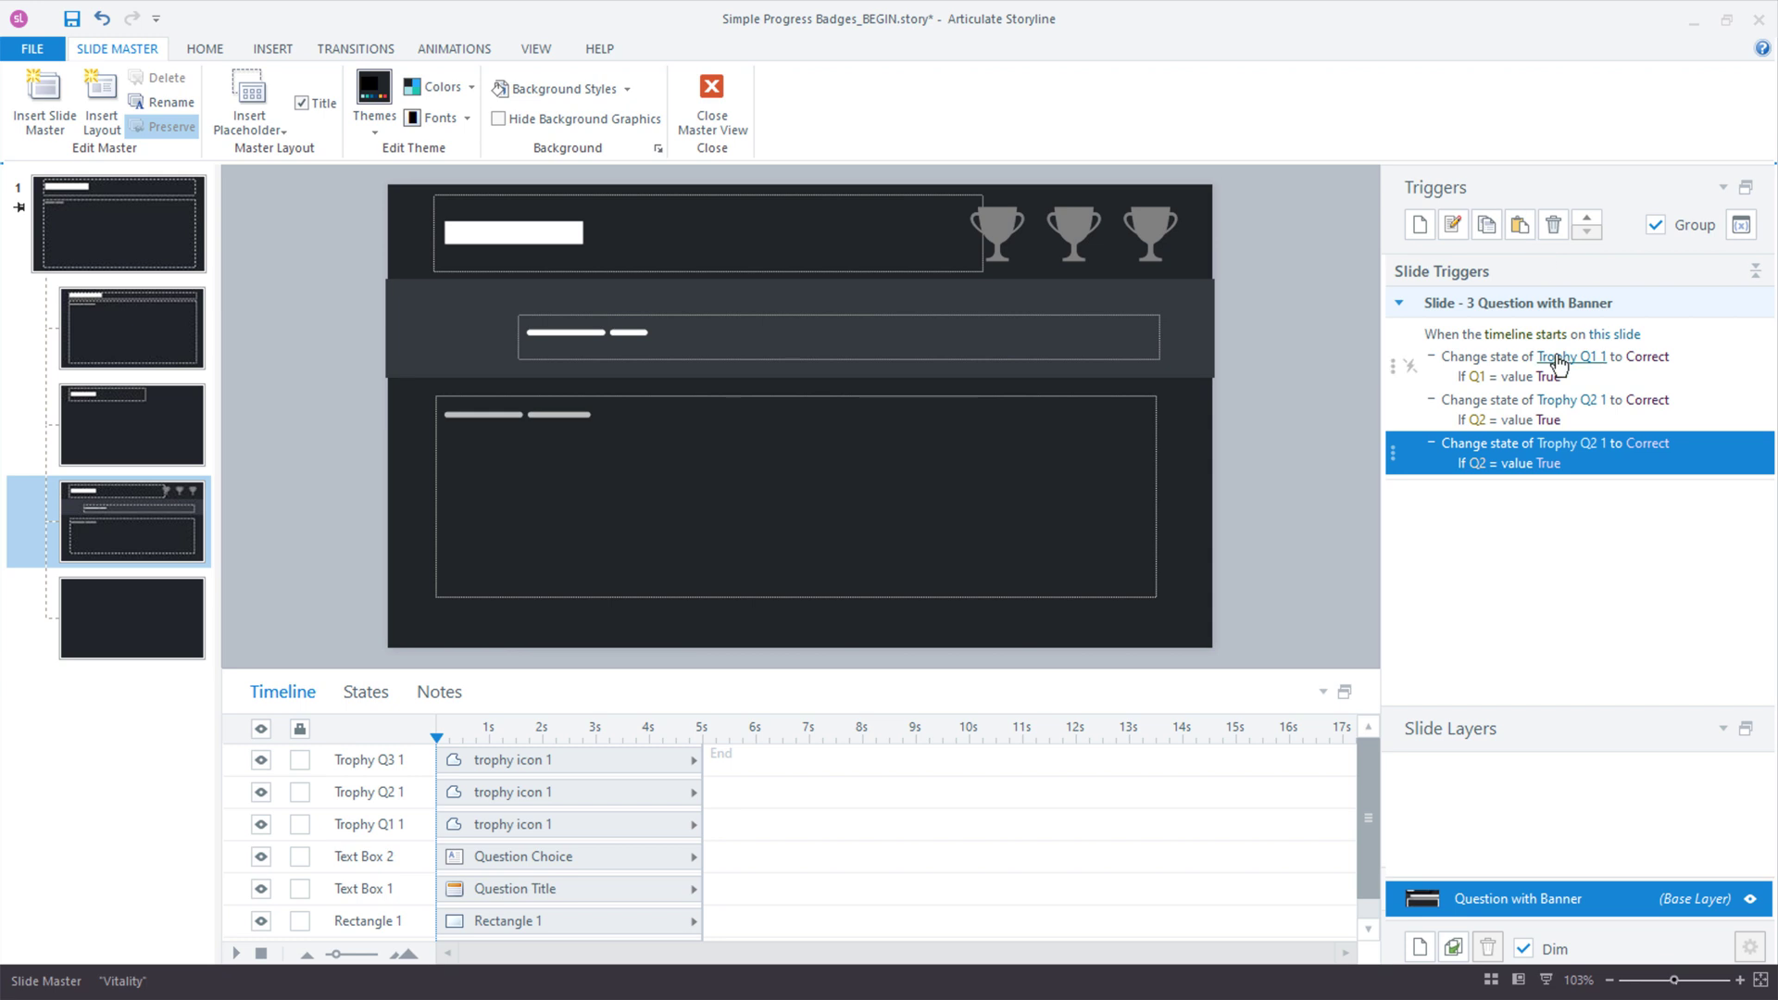
{"action": "left_click", "coordinate": [1575, 445]}
{"action": "left_click", "coordinate": [1611, 611]}
{"action": "left_click", "coordinate": [1478, 465]}
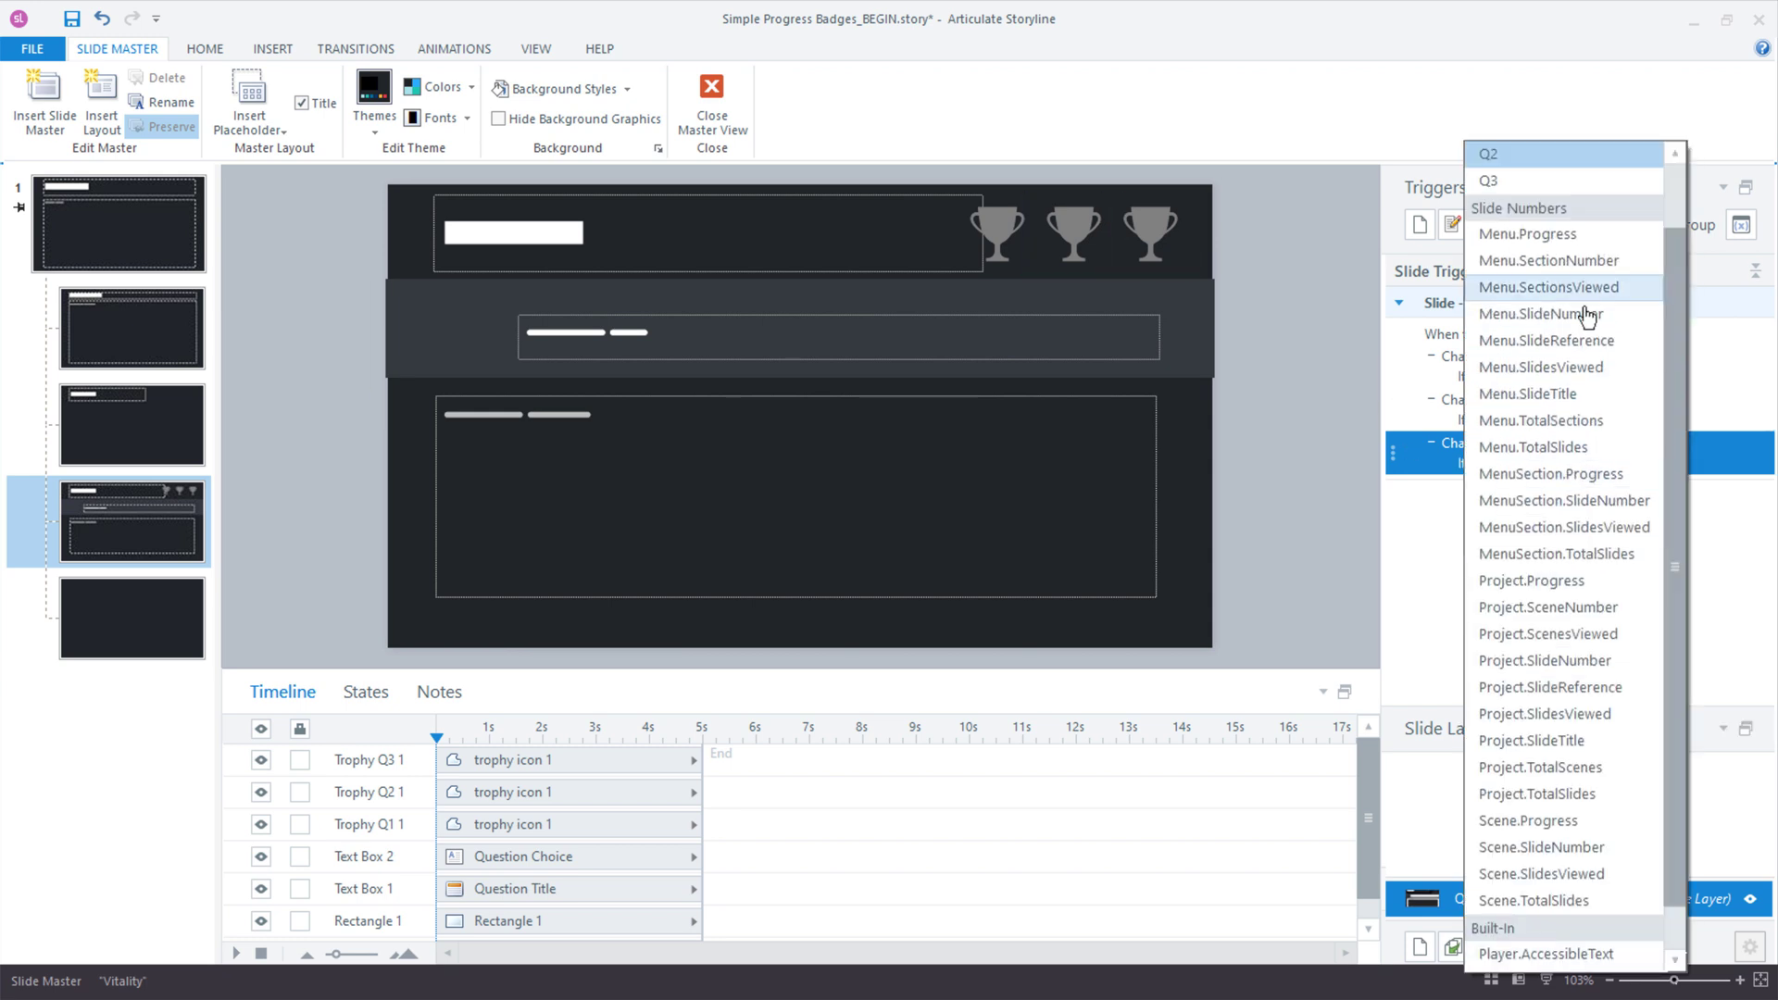
{"action": "left_click", "coordinate": [1530, 185]}
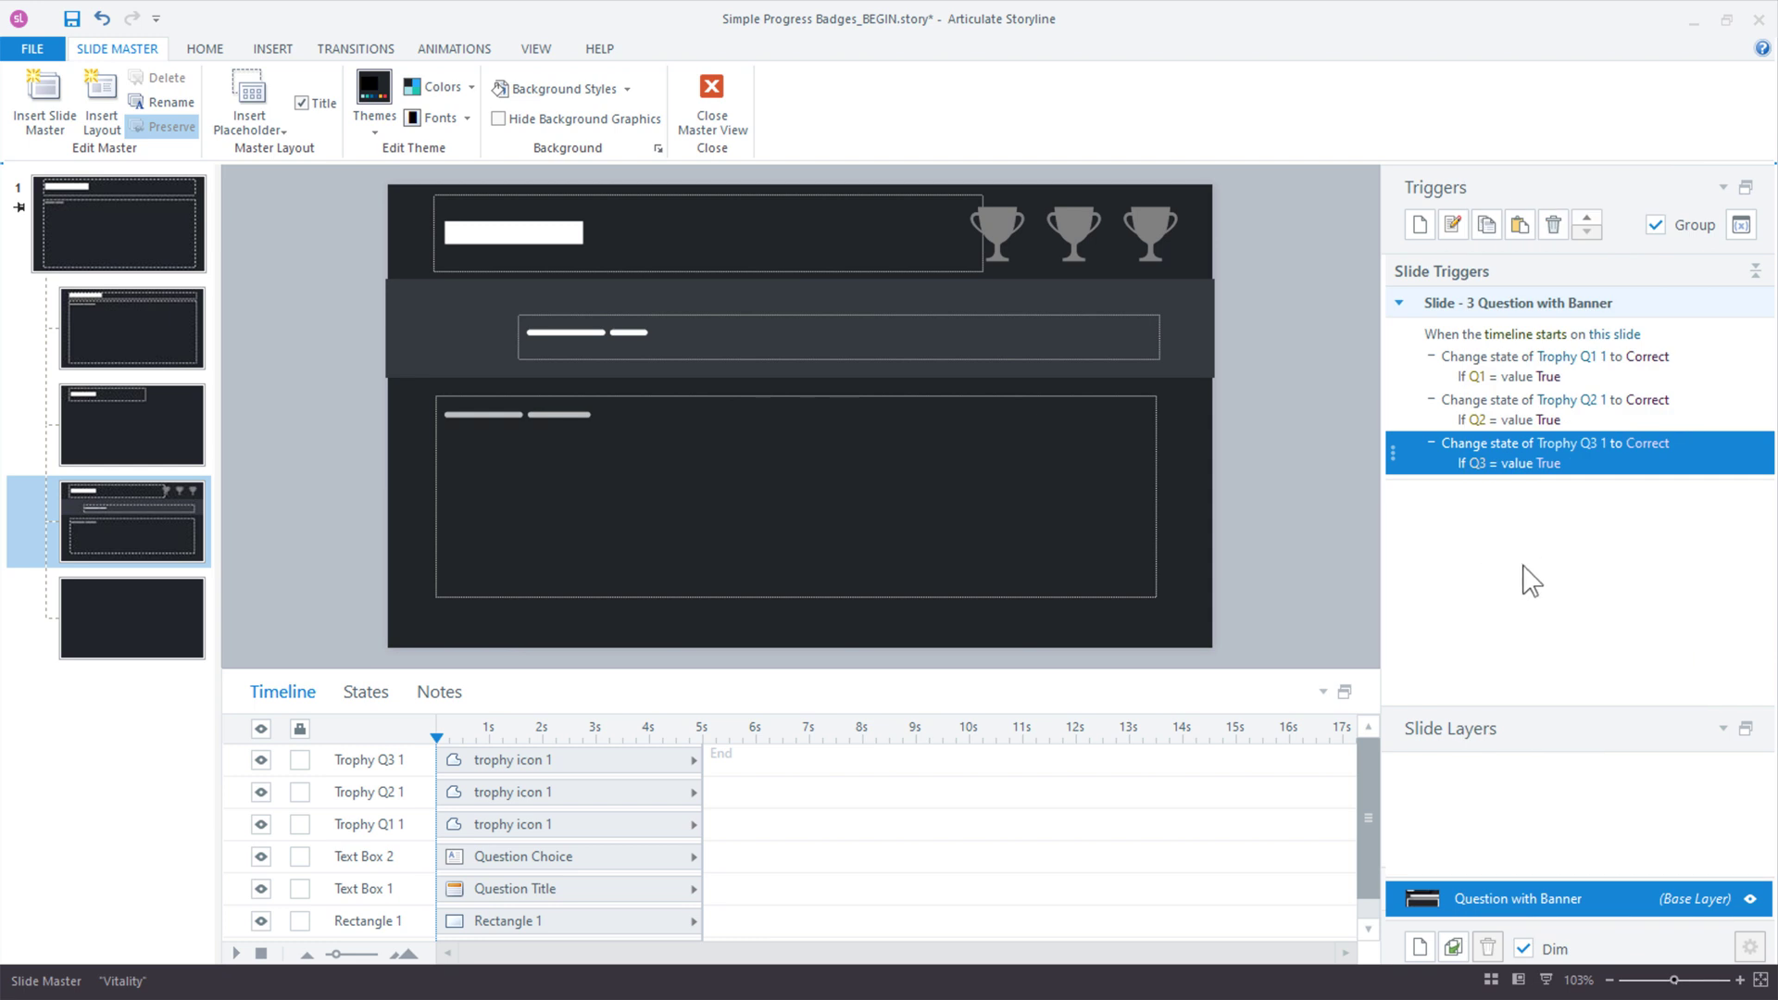
Close the slide master, preview the course, and submit the first question's answer.
{"action": "left_click", "coordinate": [707, 103]}
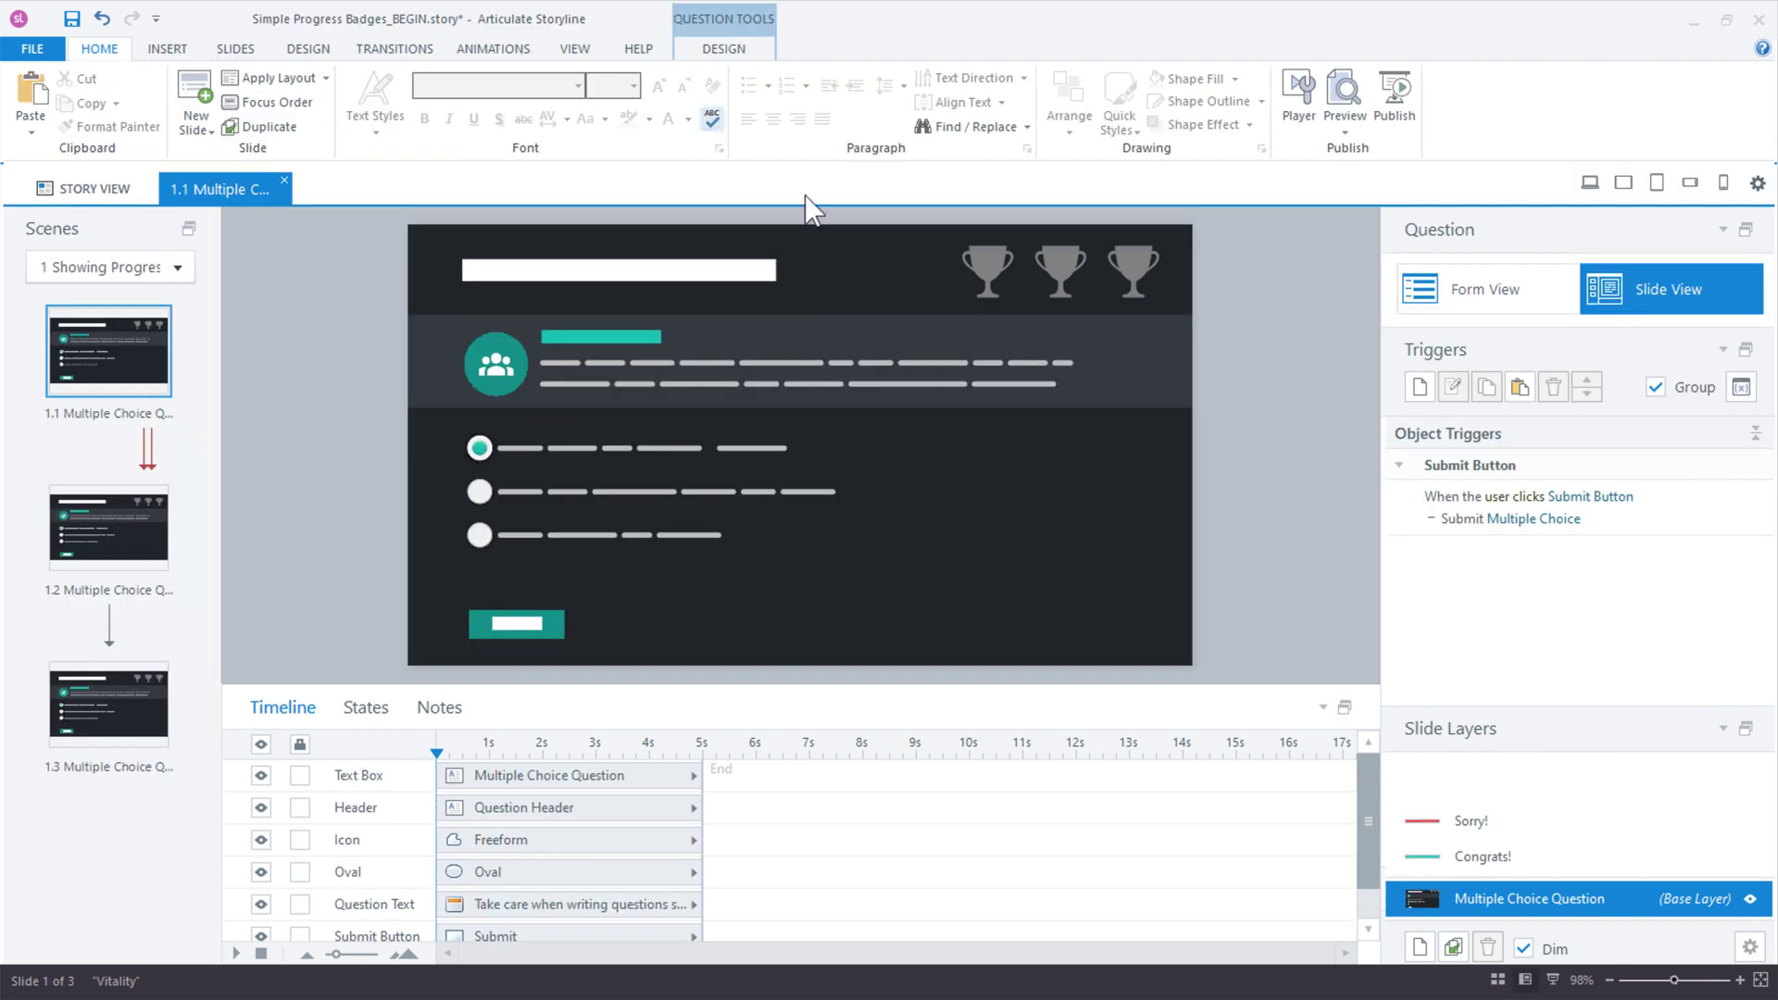
{"action": "left_click", "coordinate": [1343, 78]}
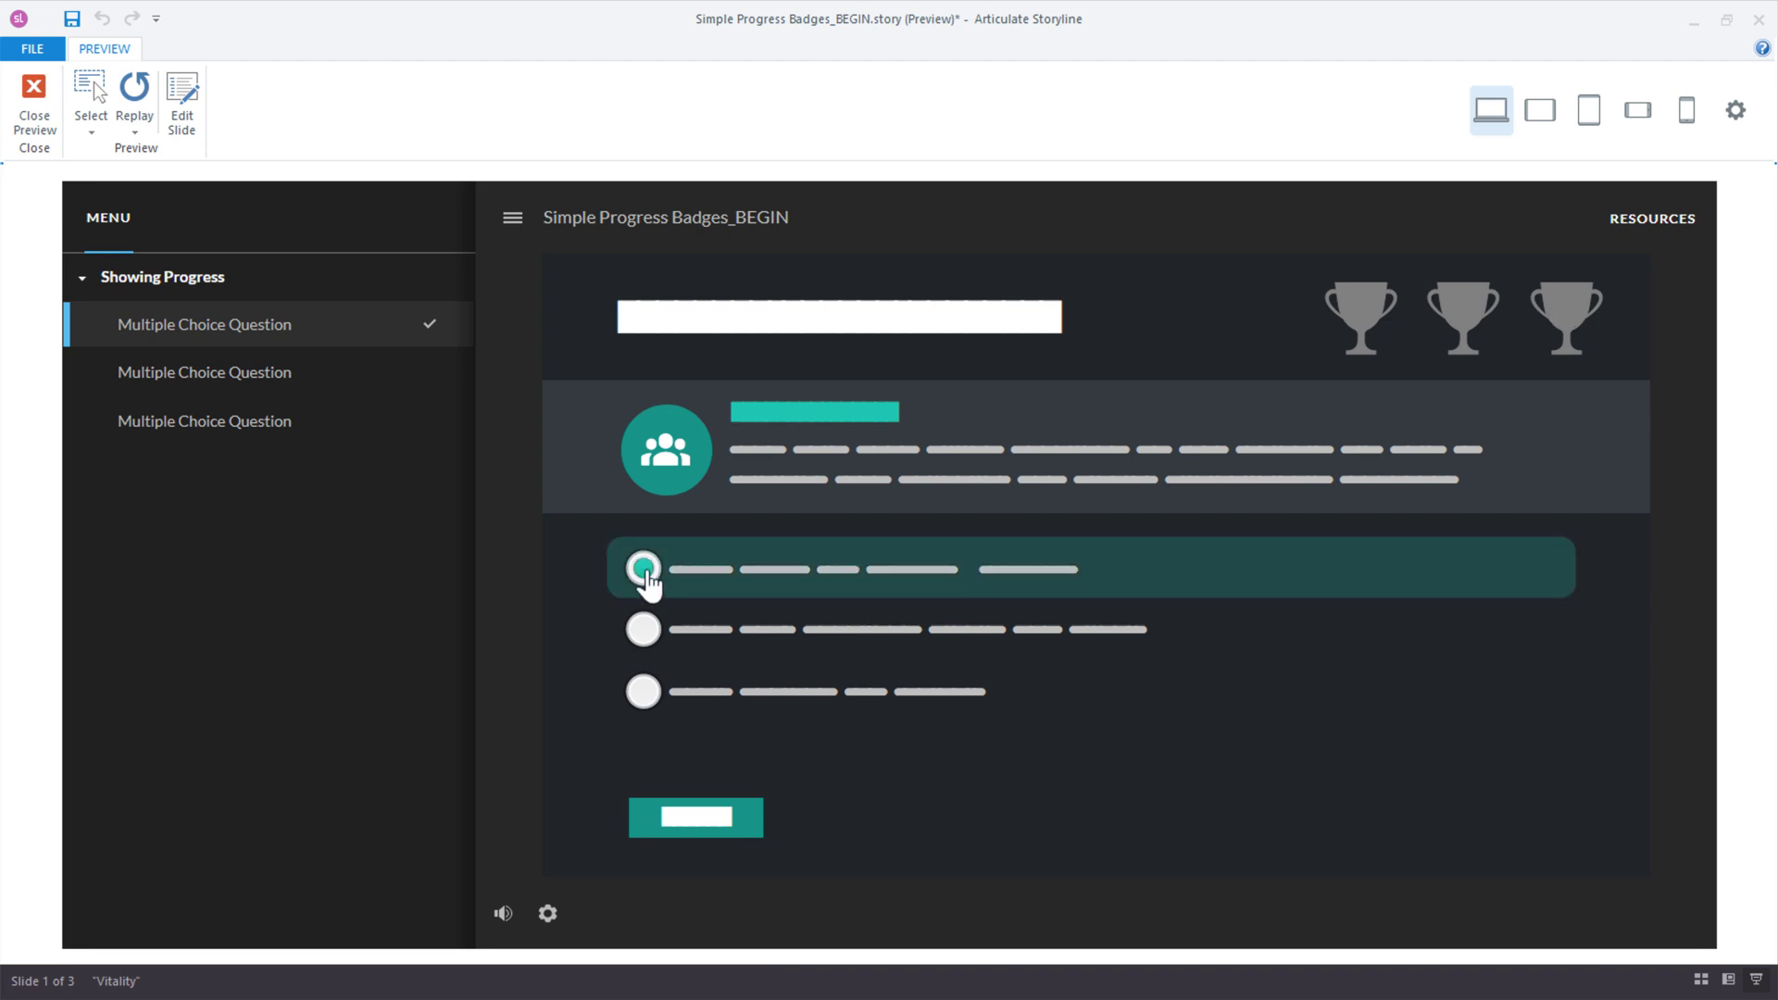
{"action": "left_click", "coordinate": [699, 823]}
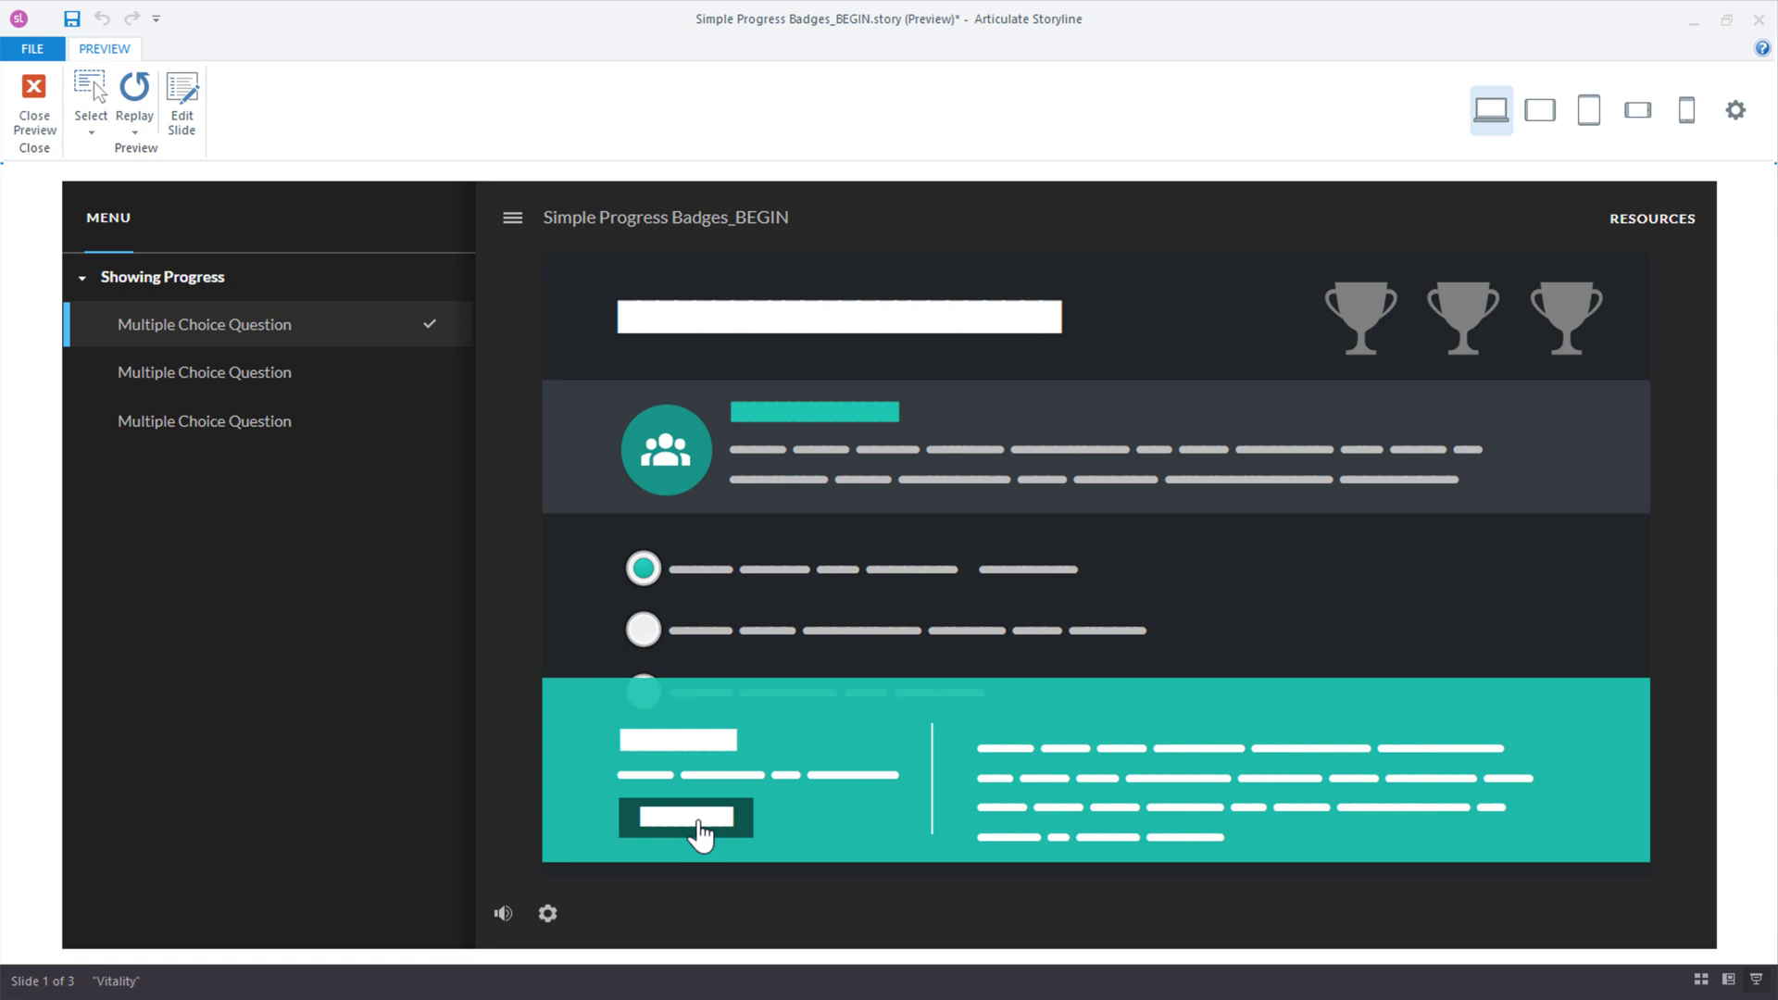
{"action": "left_click", "coordinate": [699, 827]}
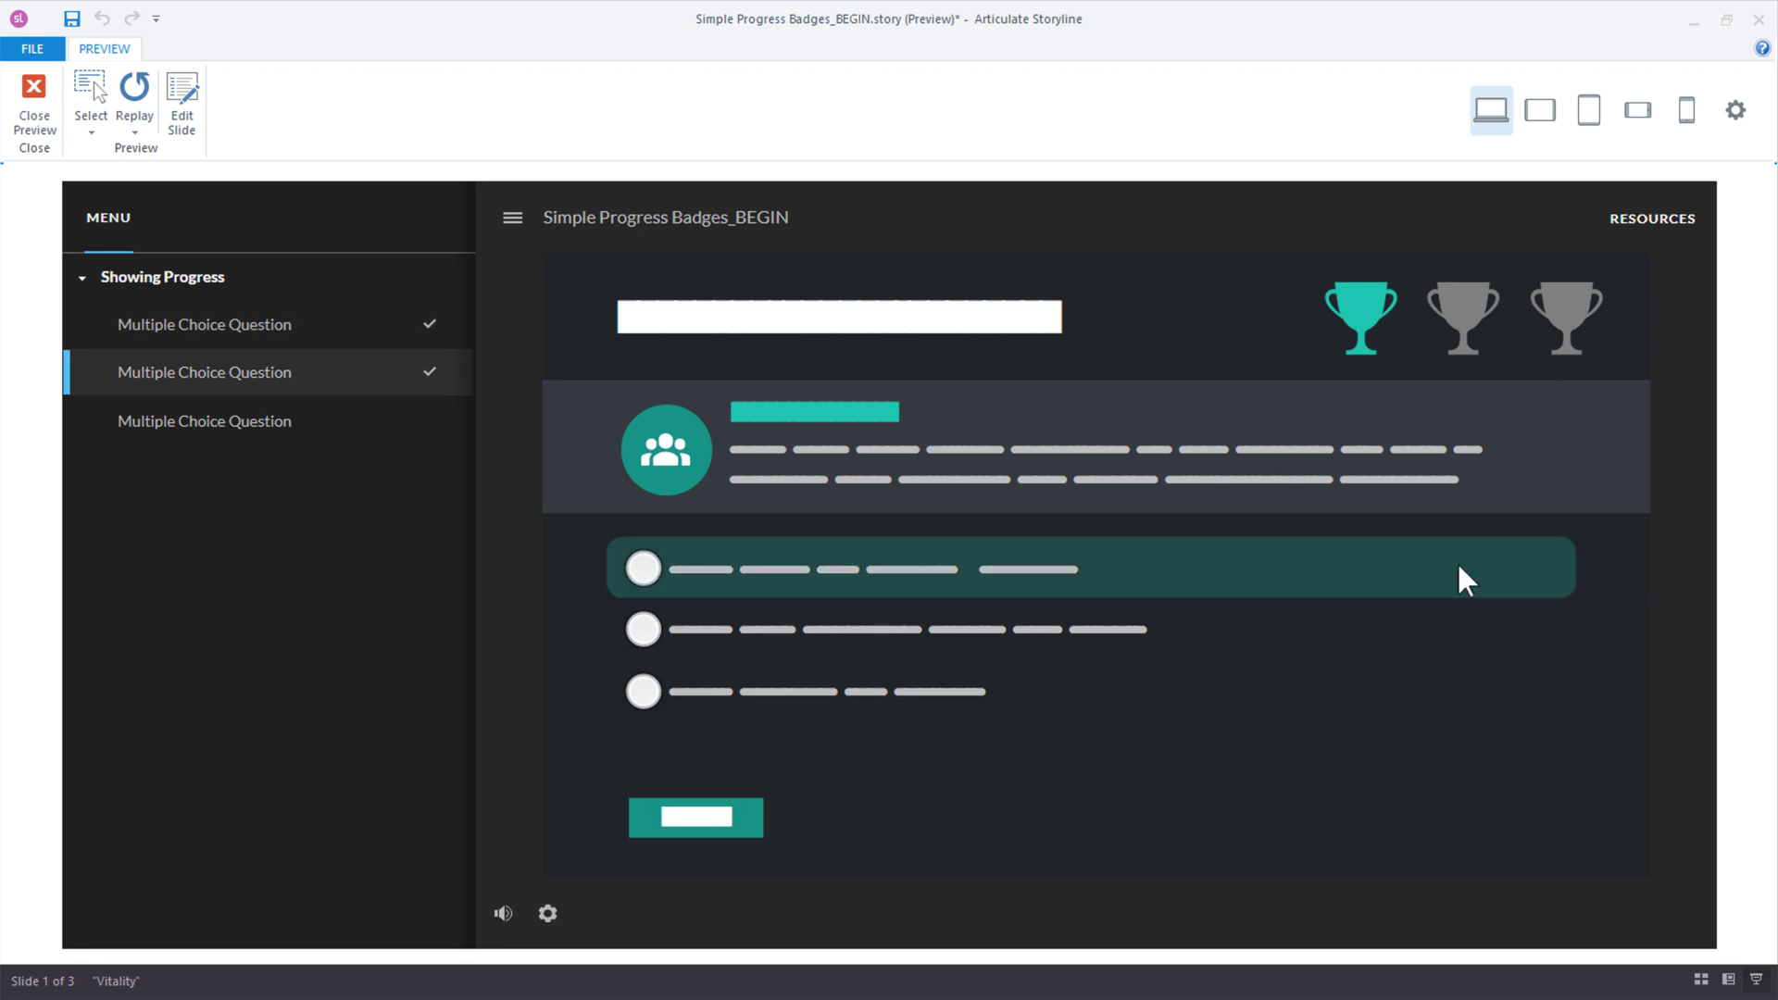
Answer the second and third questions, then replay and jump back to the first question.
{"action": "left_click", "coordinate": [698, 585]}
{"action": "left_click", "coordinate": [676, 825]}
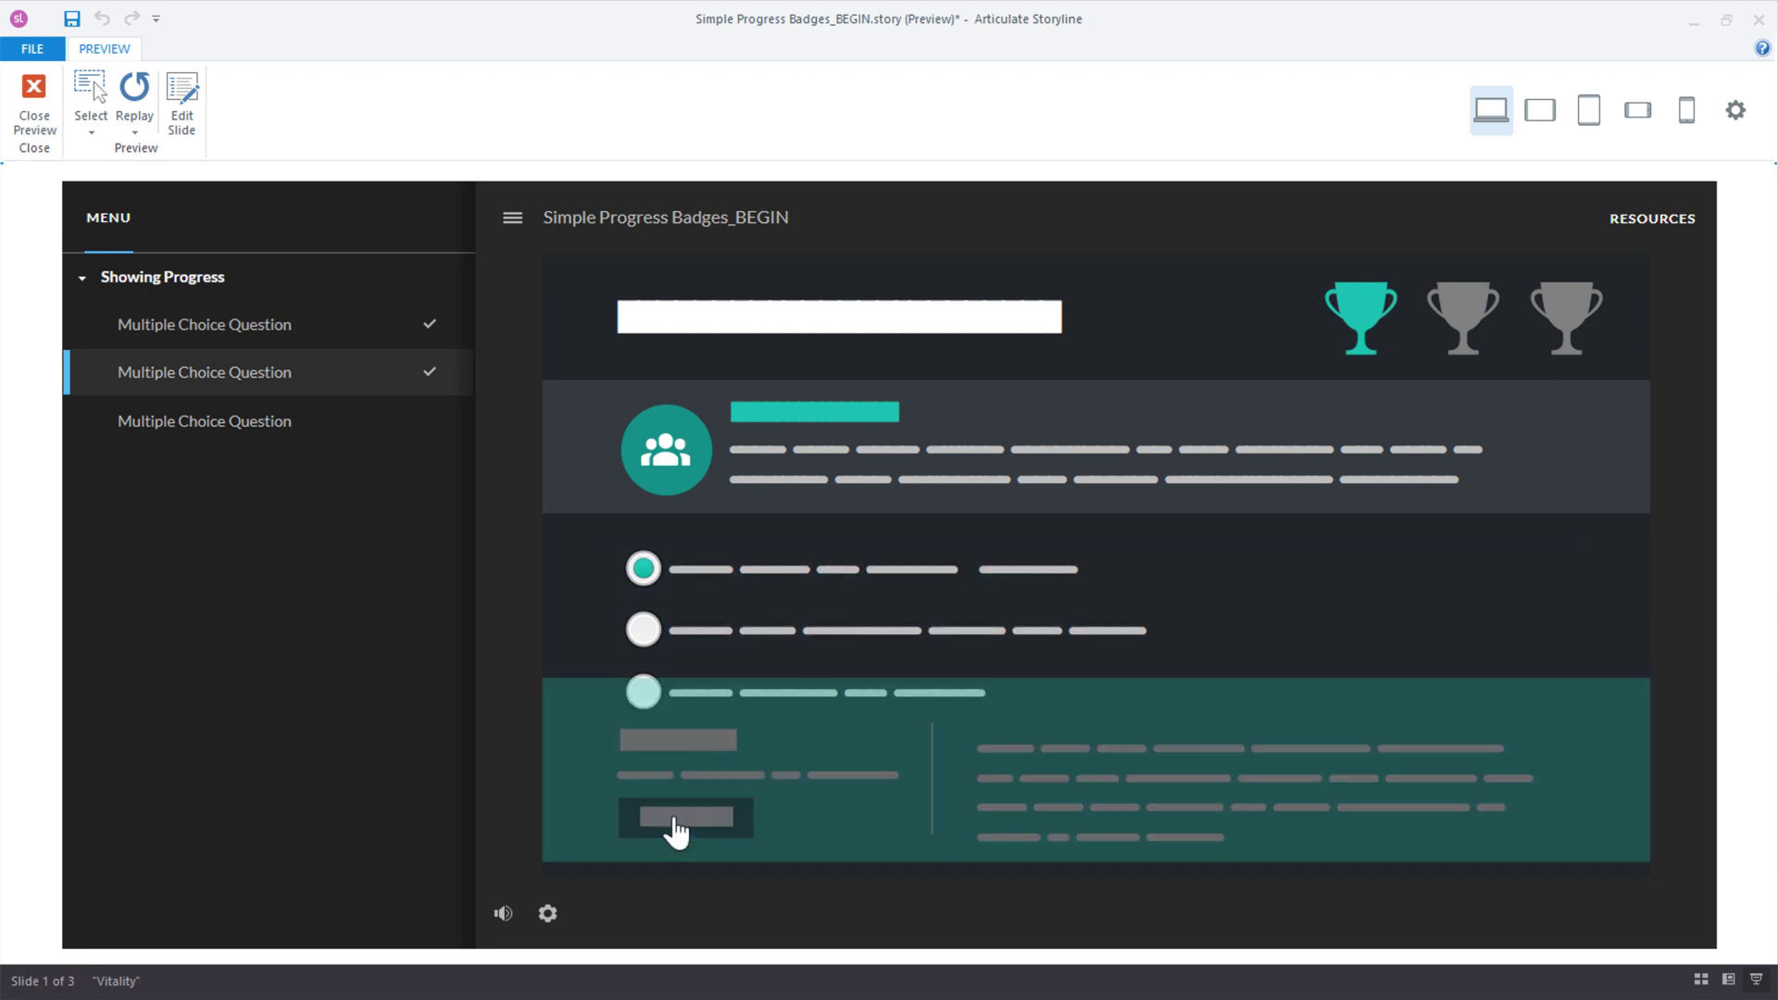
{"action": "left_click", "coordinate": [675, 825]}
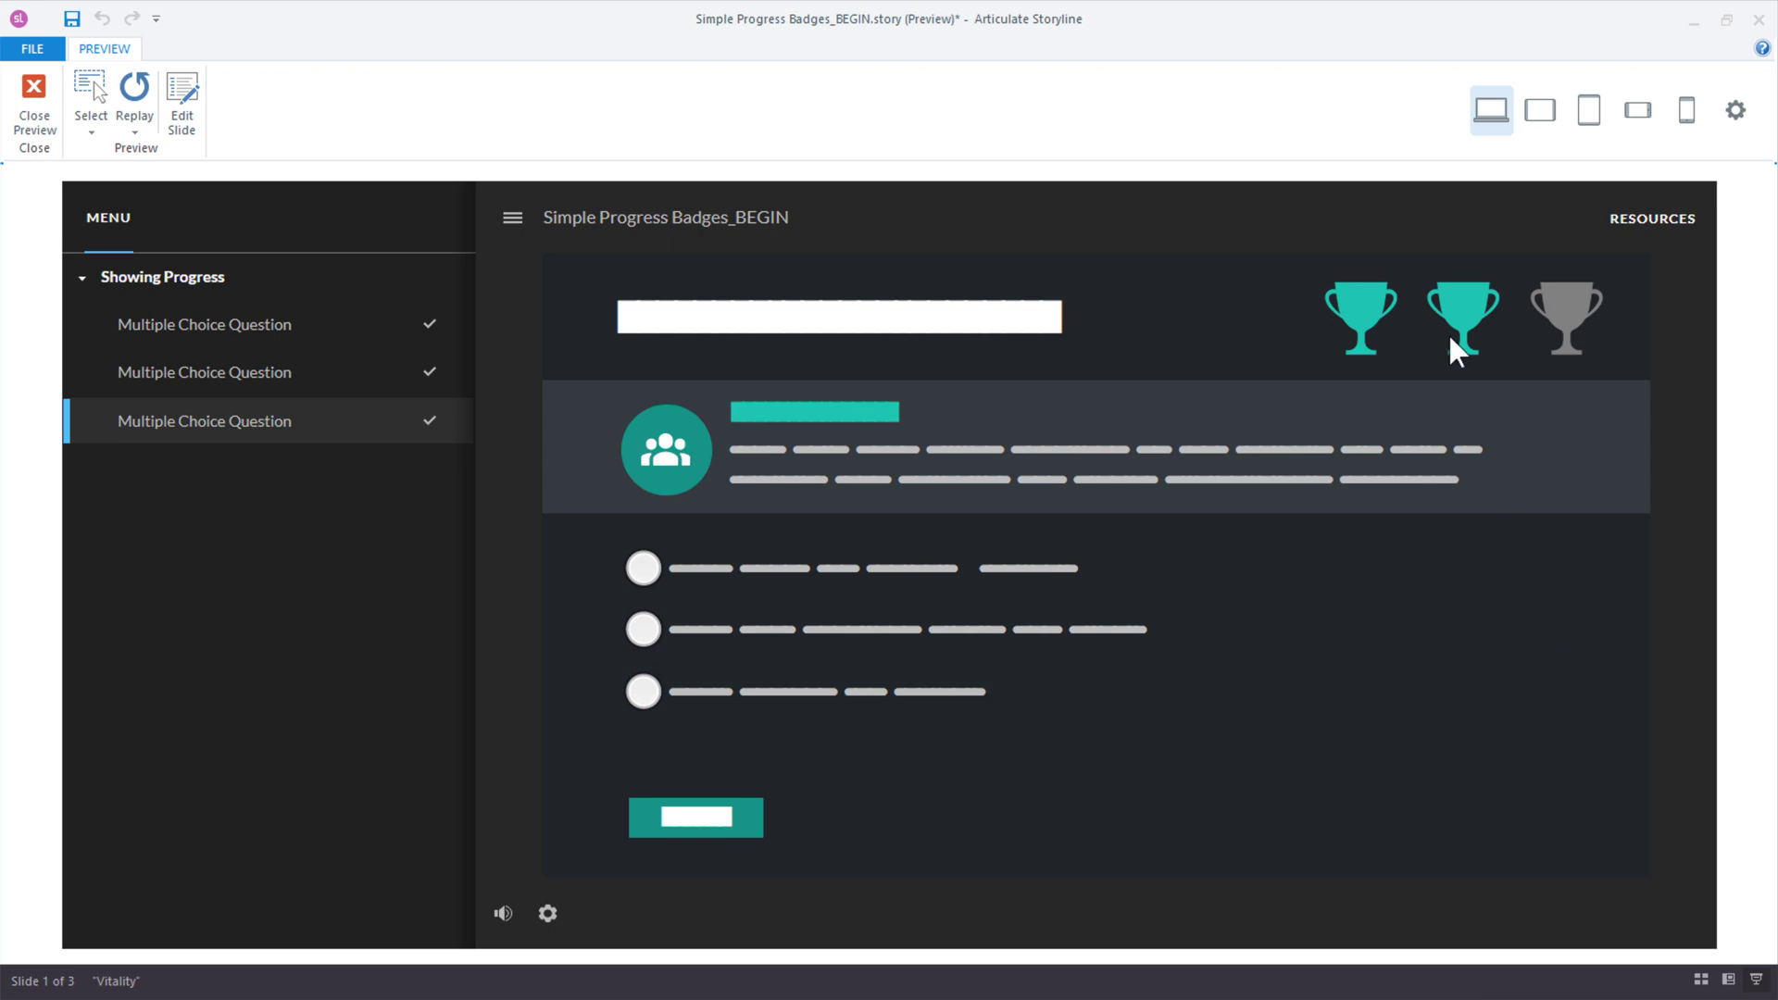
{"action": "left_click", "coordinate": [663, 693]}
{"action": "left_click", "coordinate": [722, 827]}
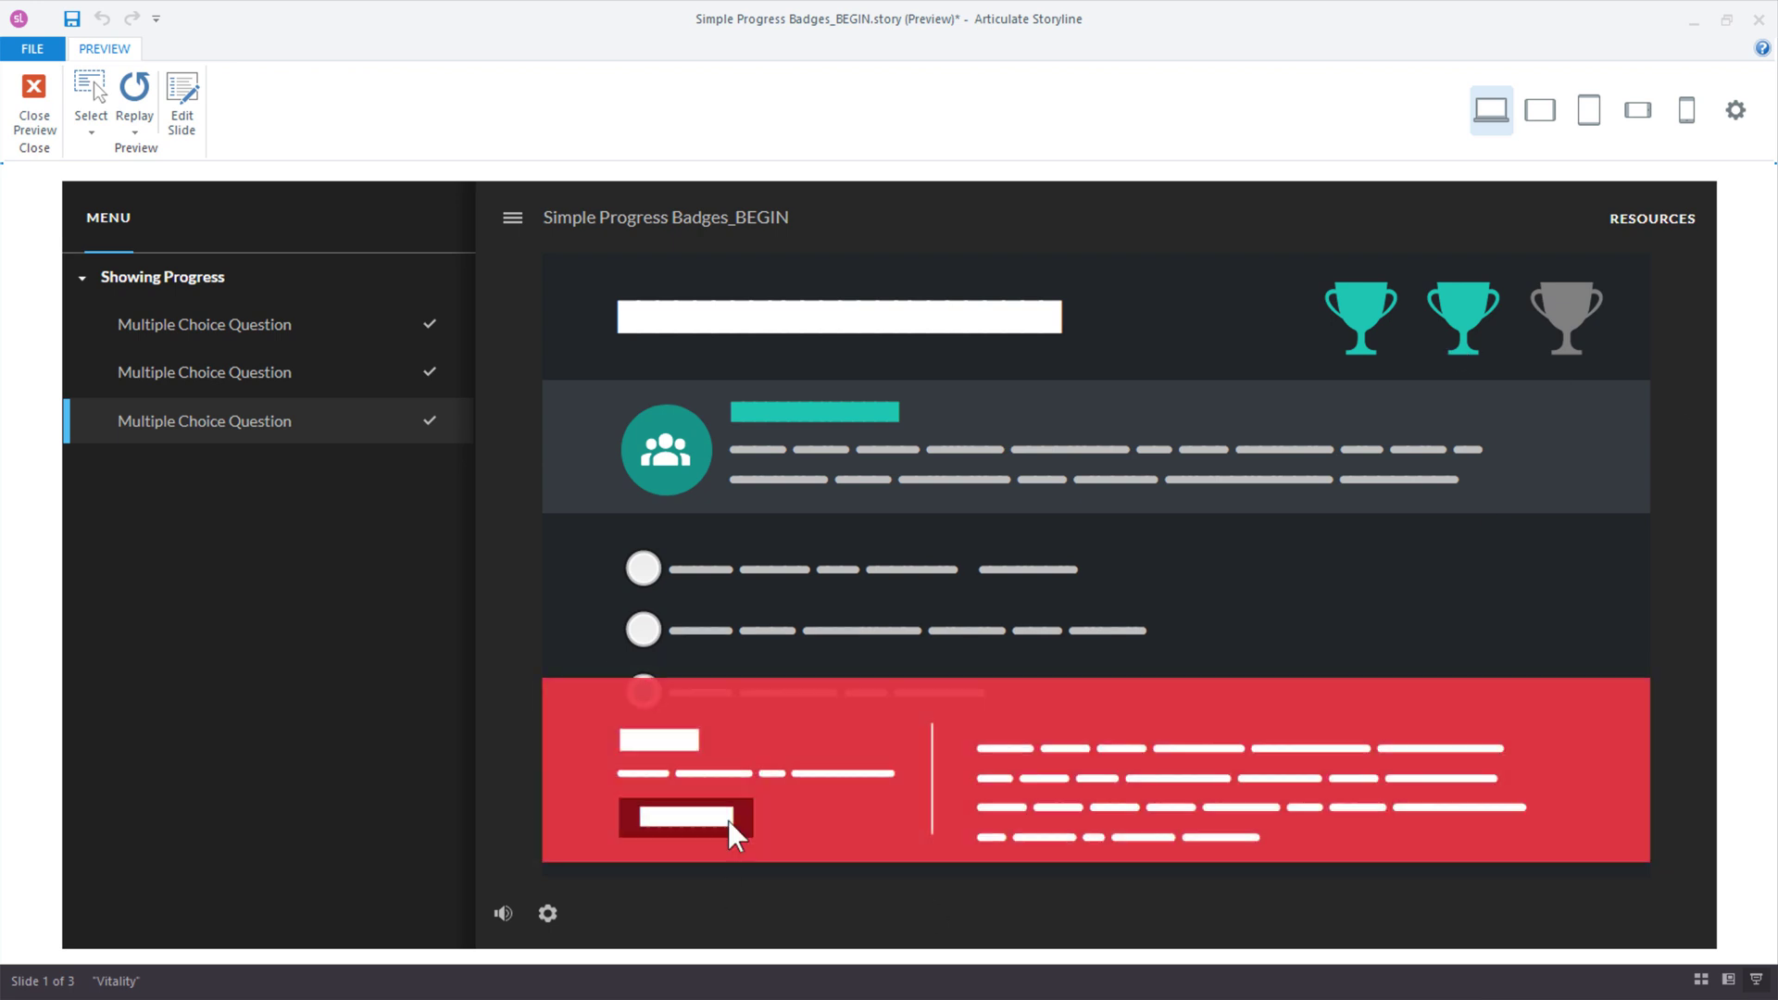
{"action": "left_click", "coordinate": [730, 822]}
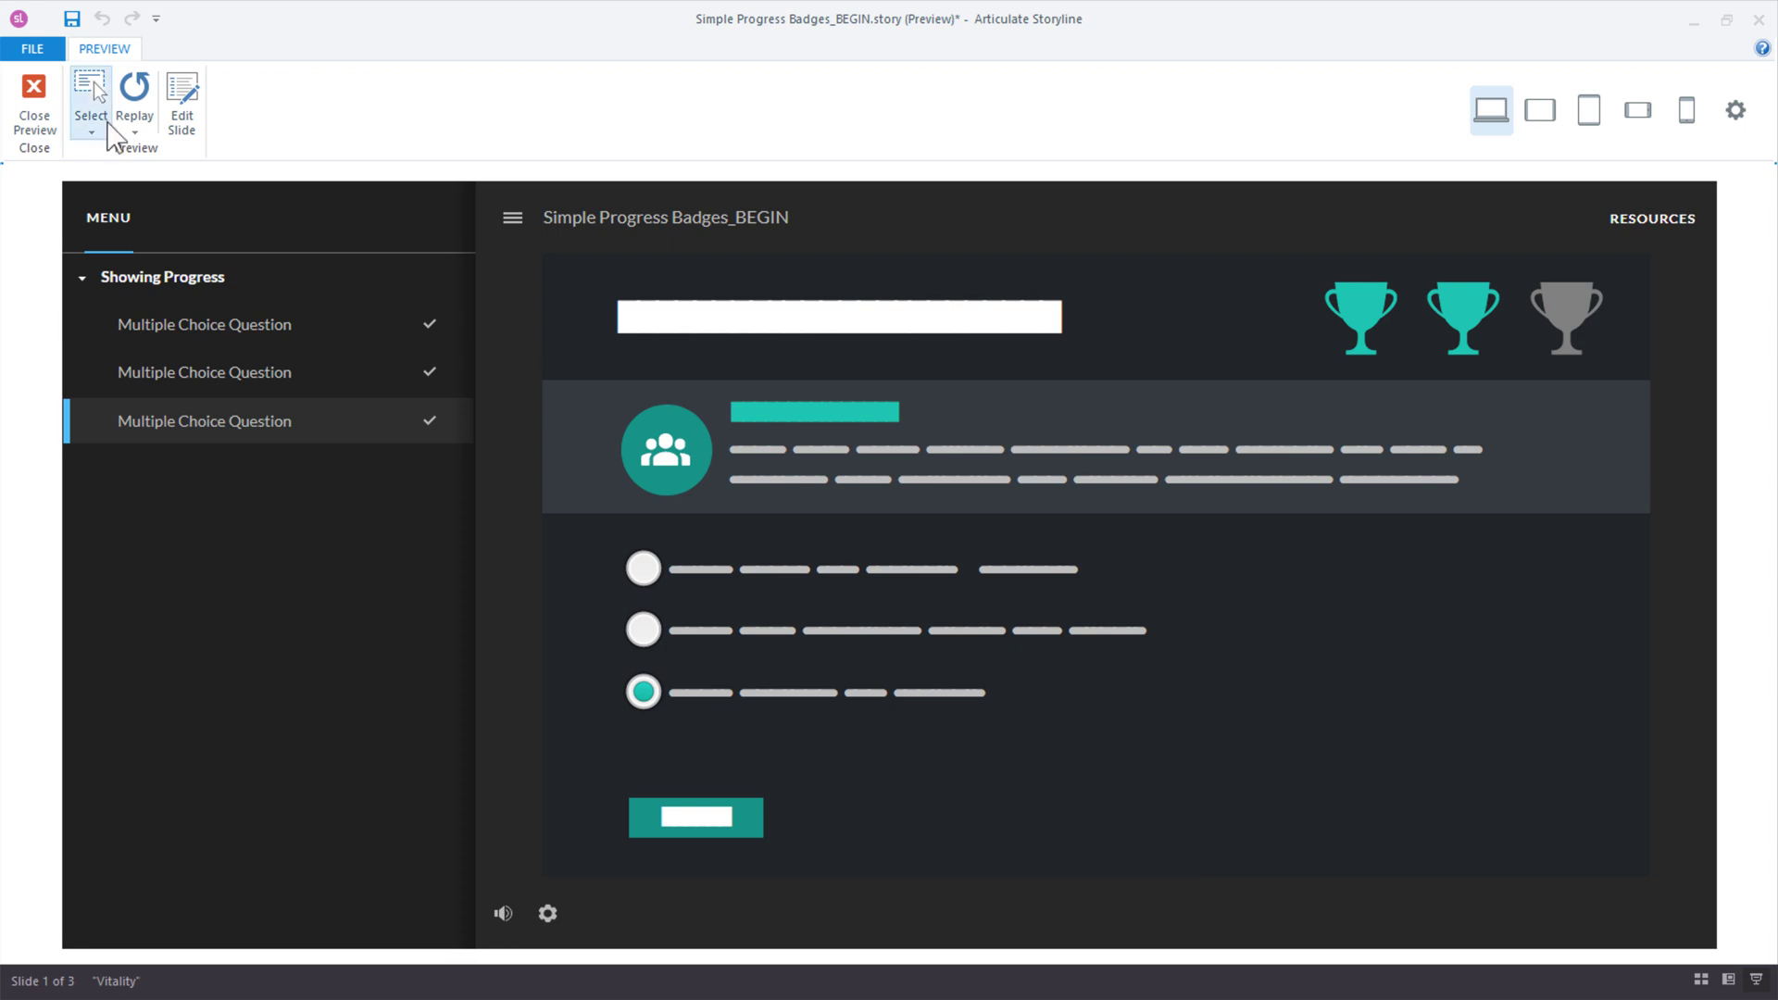
{"action": "left_click", "coordinate": [131, 81]}
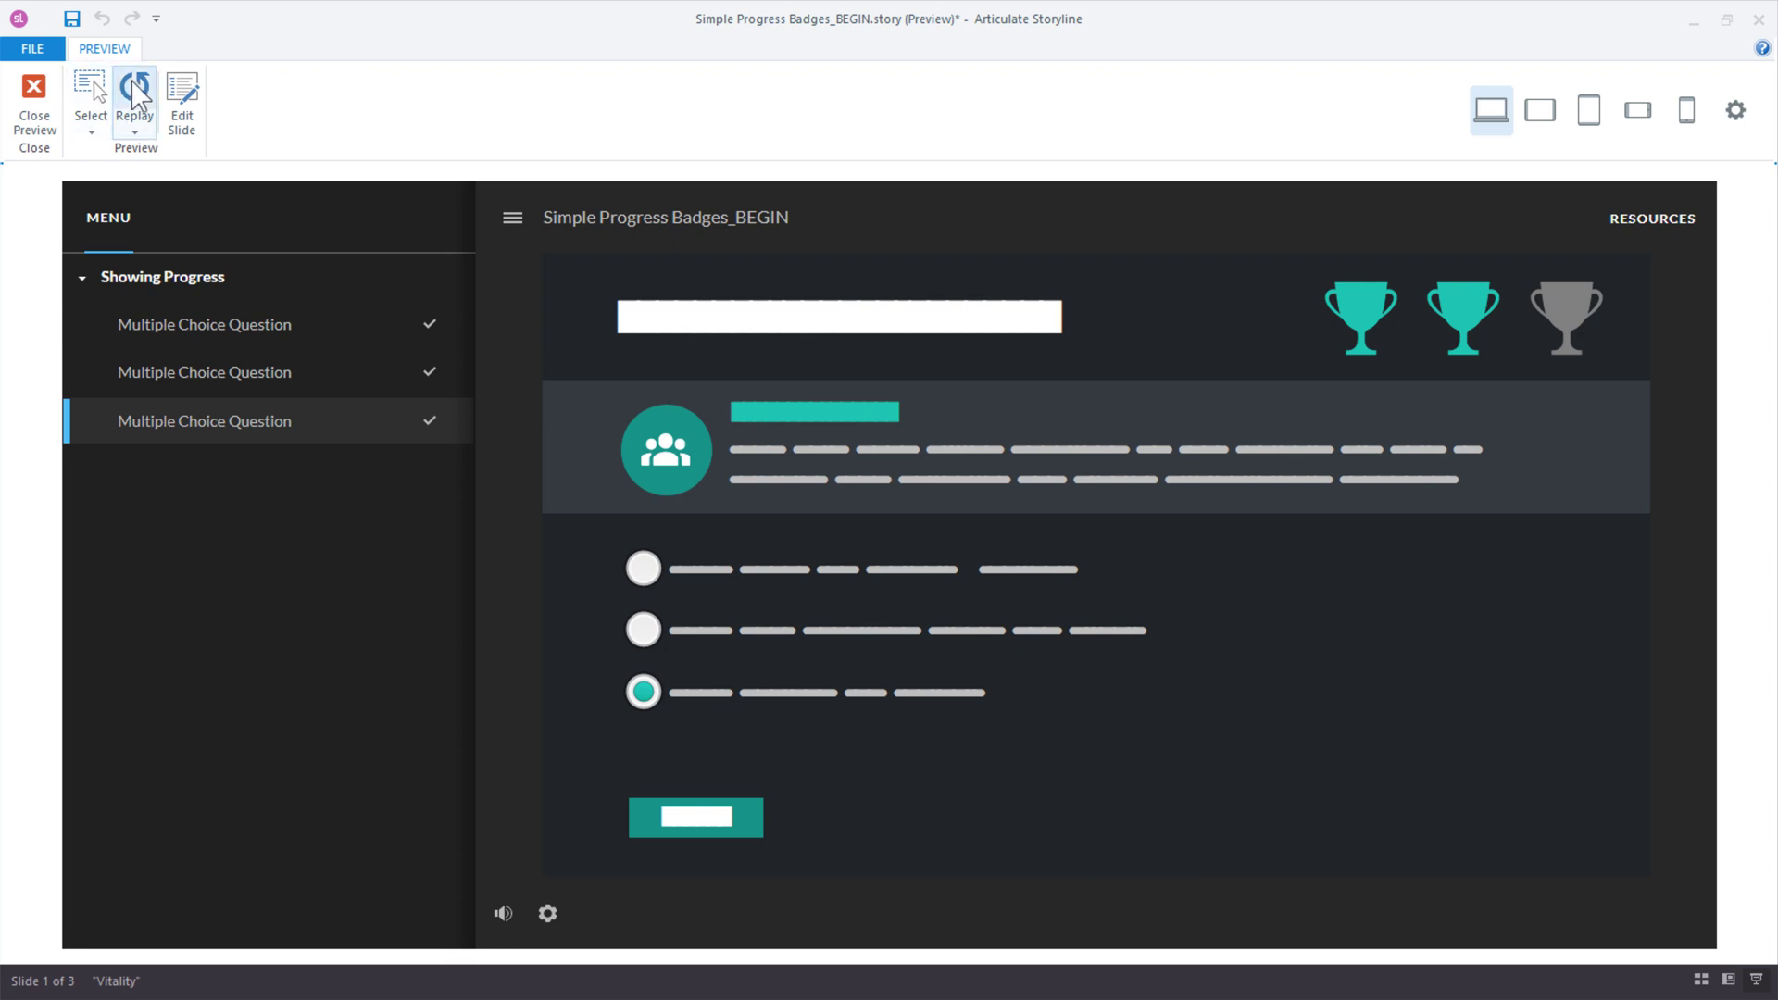
{"action": "left_click", "coordinate": [176, 325]}
{"action": "left_click", "coordinate": [33, 104]}
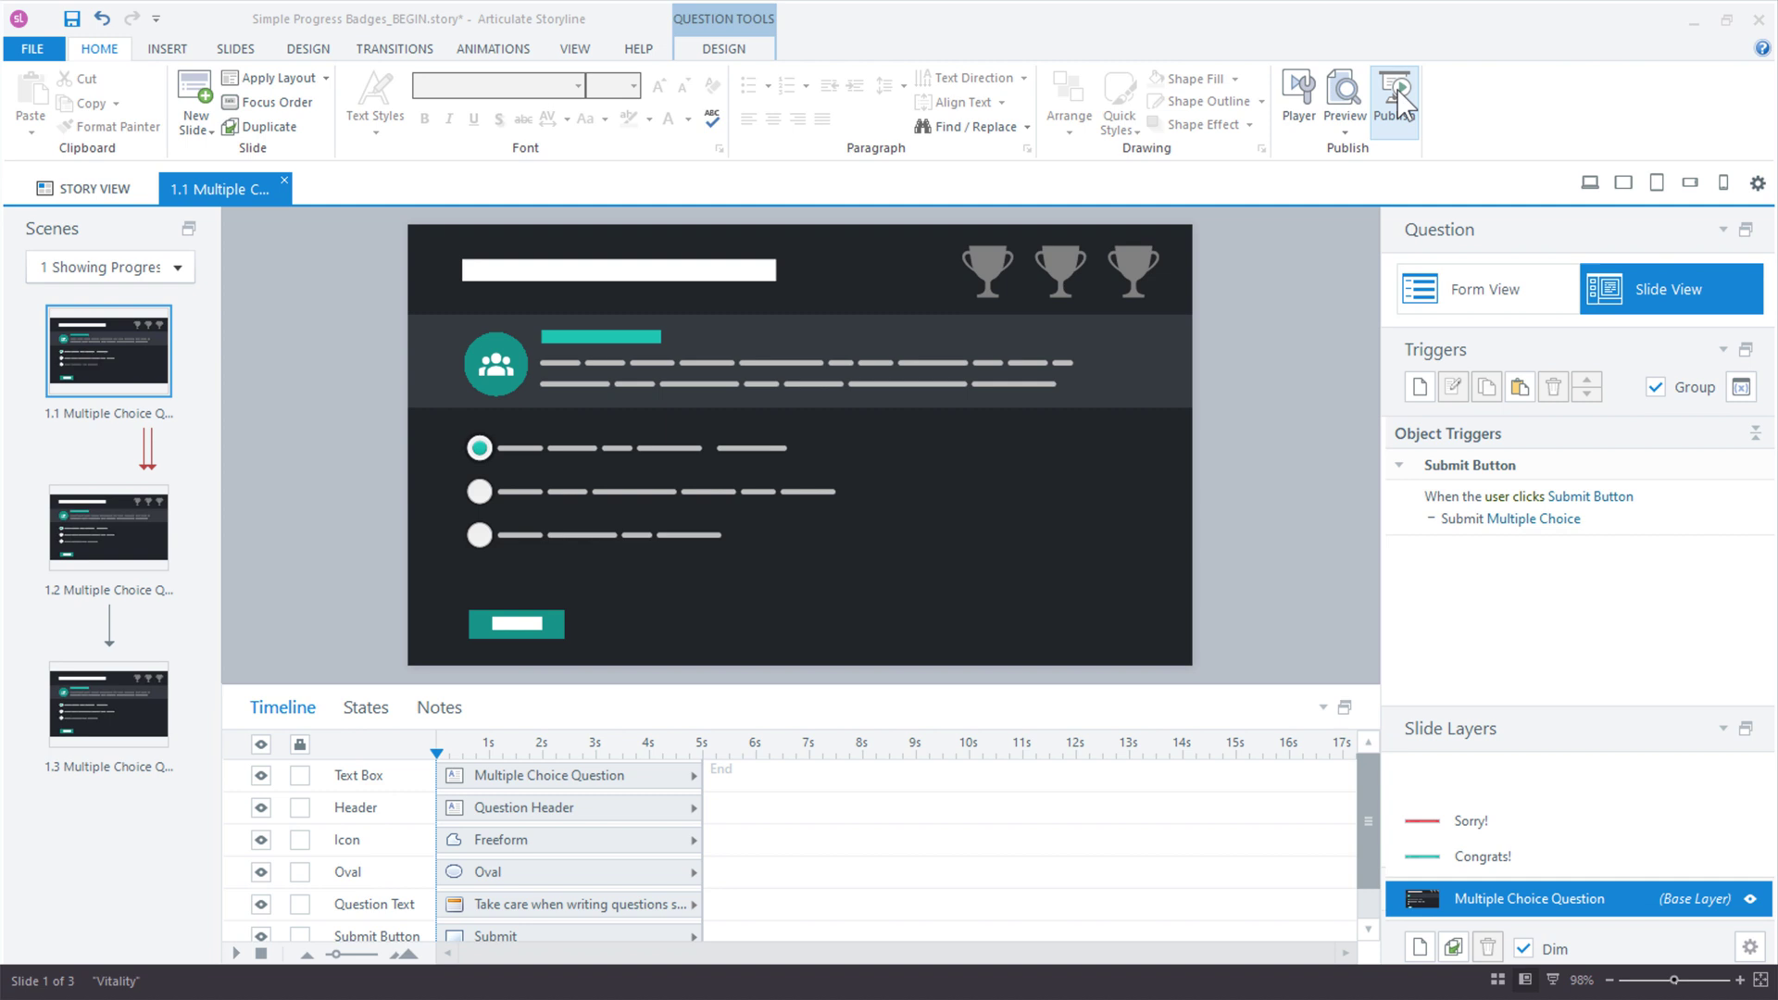
{"action": "left_click", "coordinate": [1335, 90]}
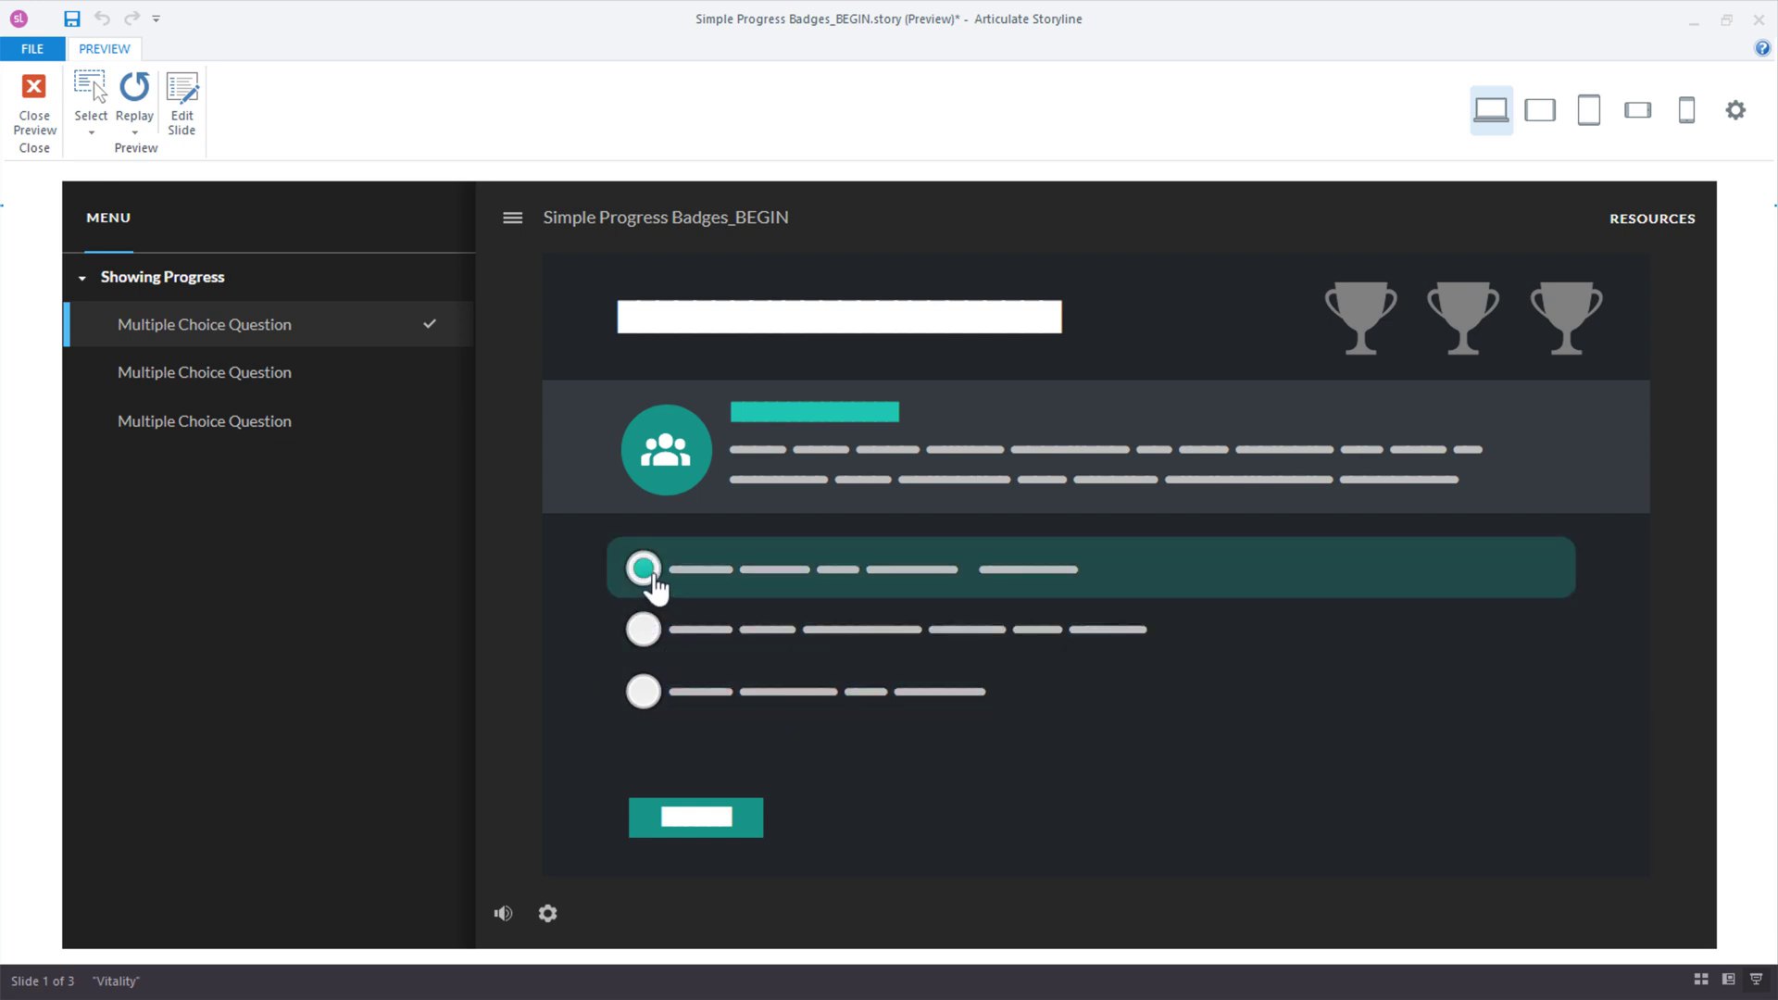
{"action": "left_click", "coordinate": [678, 824]}
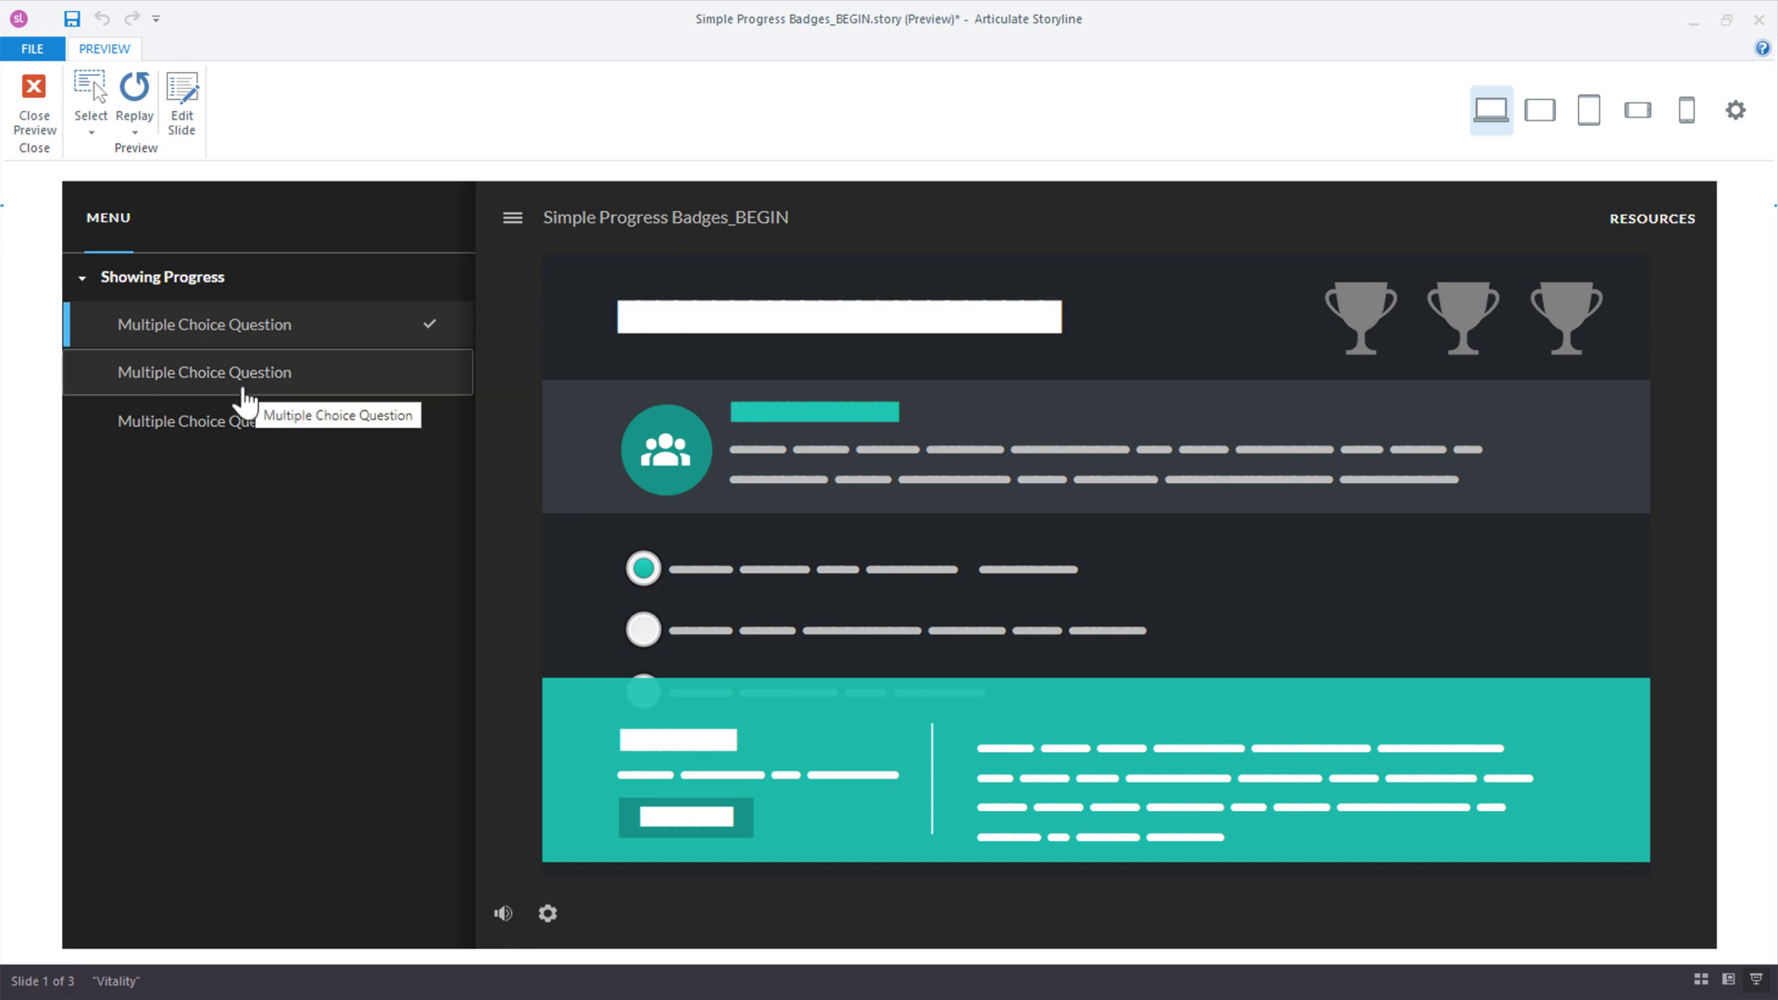
{"action": "left_click", "coordinate": [34, 106]}
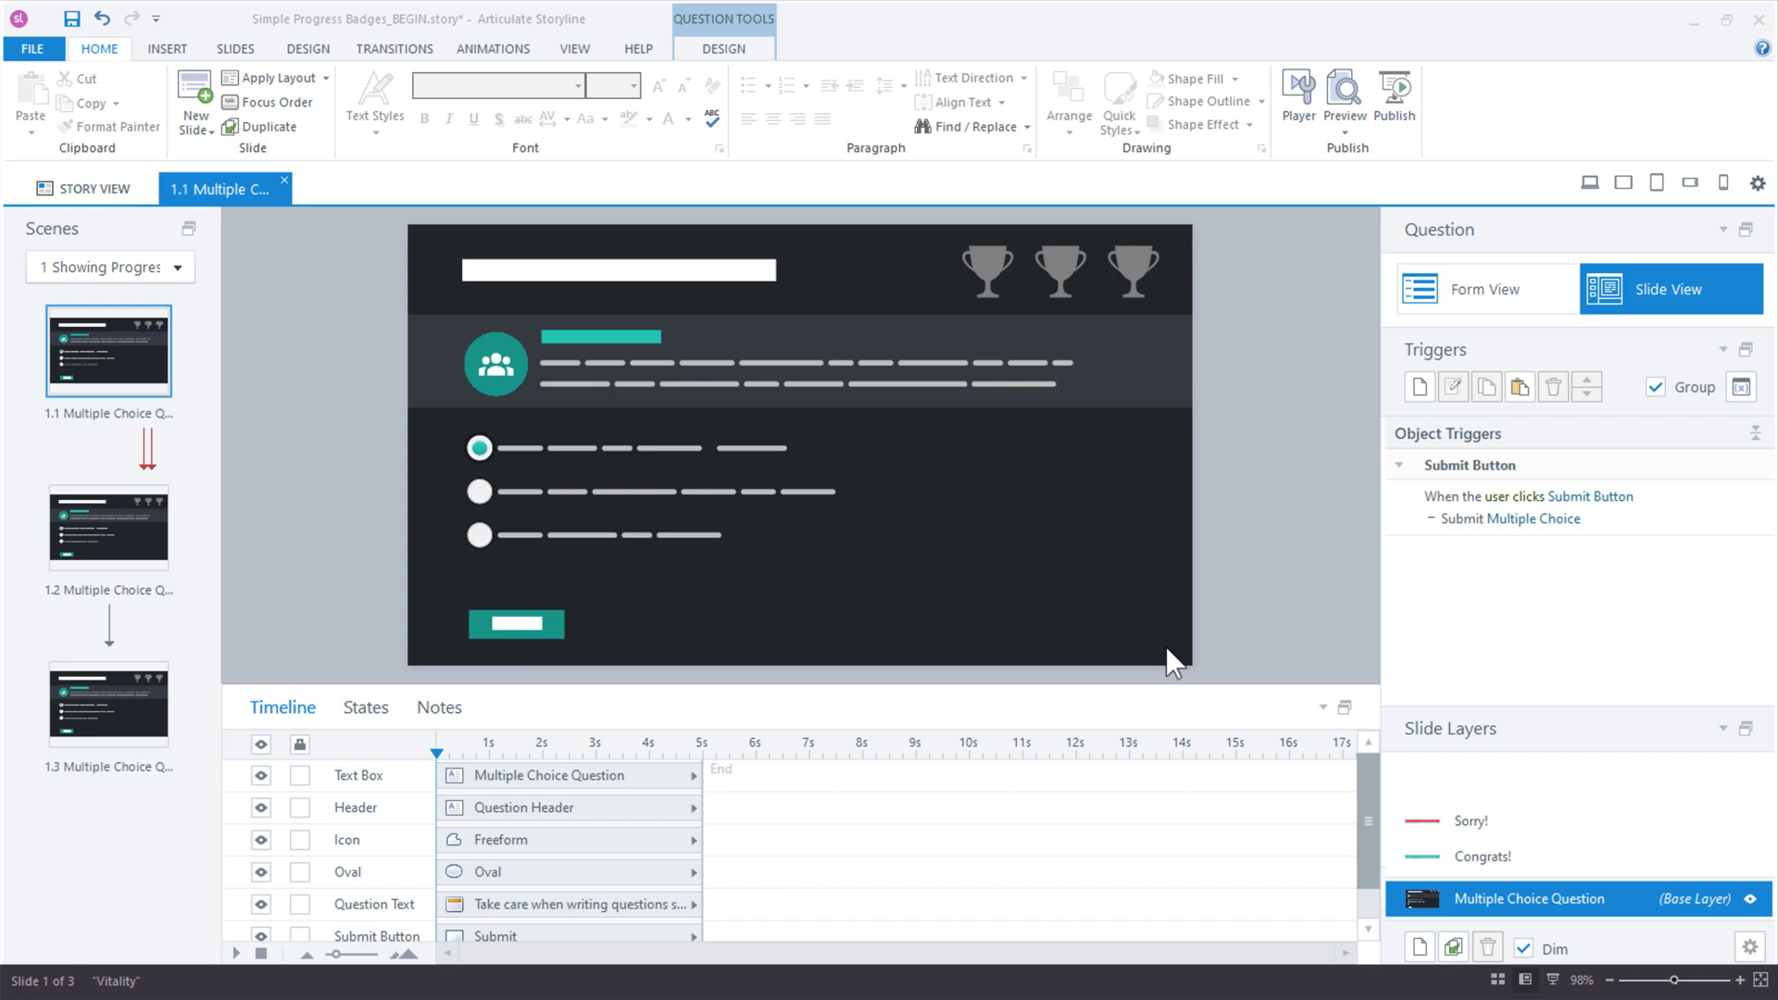
Open the slide master and start a trigger changing Trophy Q1 1 to the Correct state.
{"action": "left_click", "coordinate": [575, 48]}
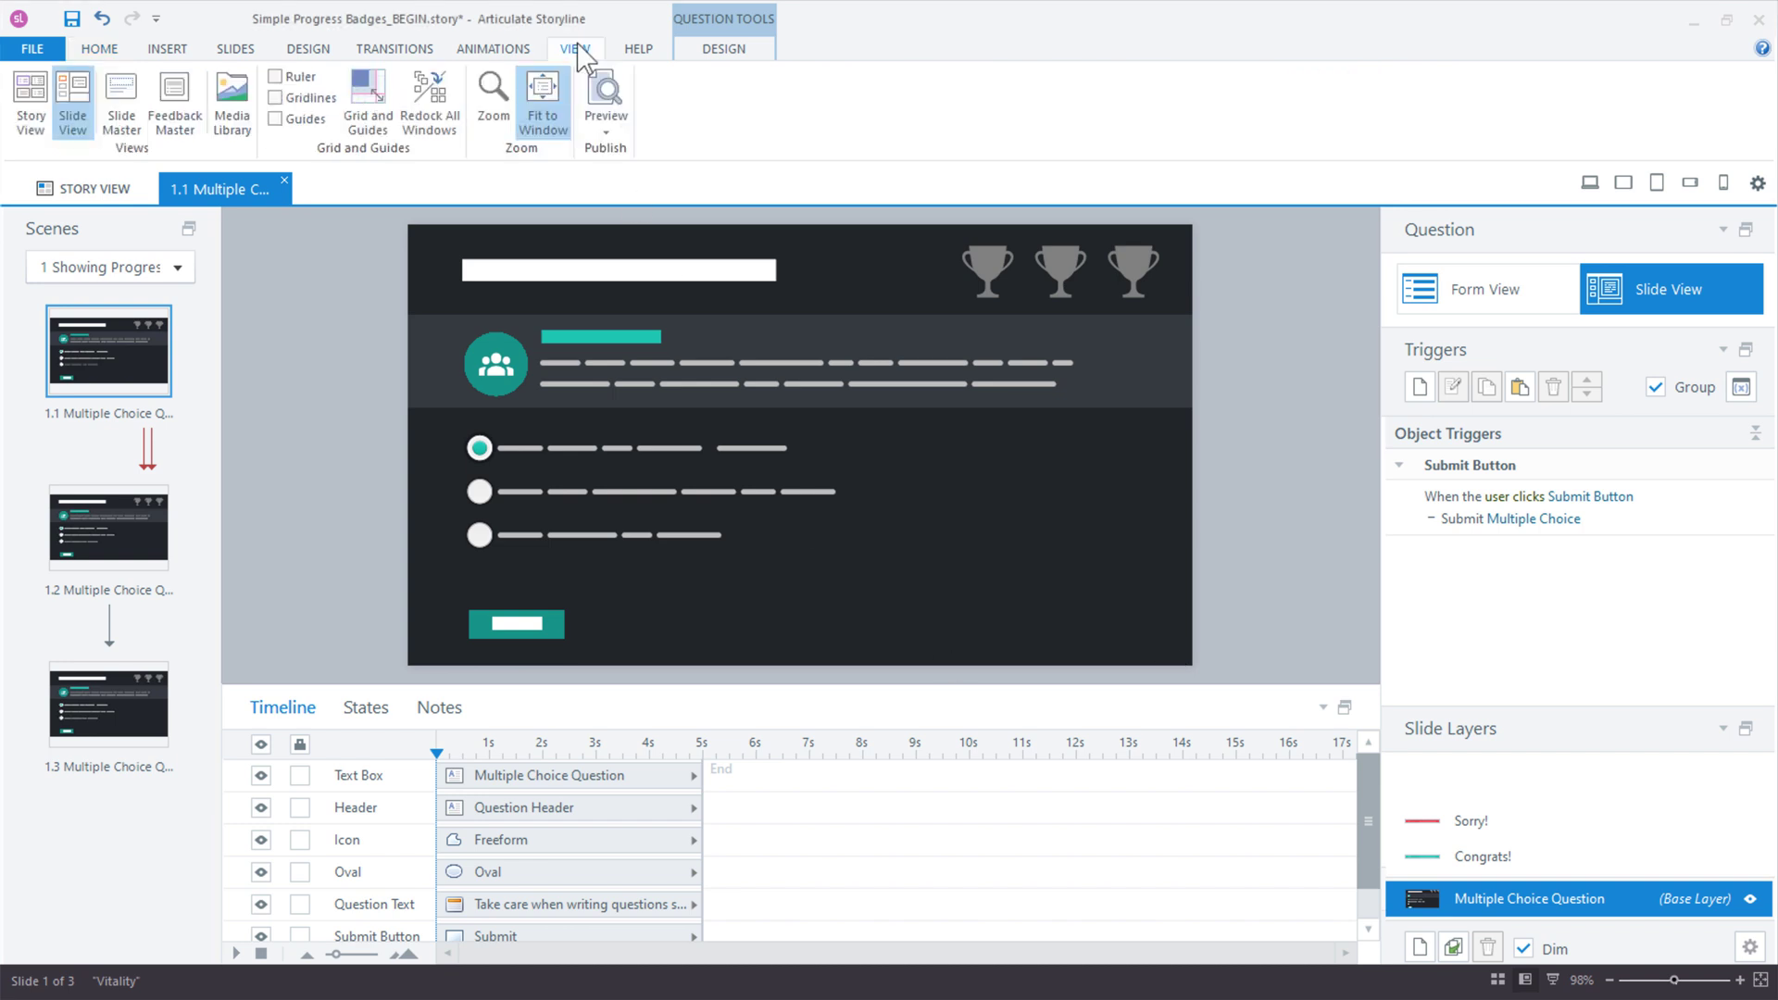
{"action": "left_click", "coordinate": [121, 104]}
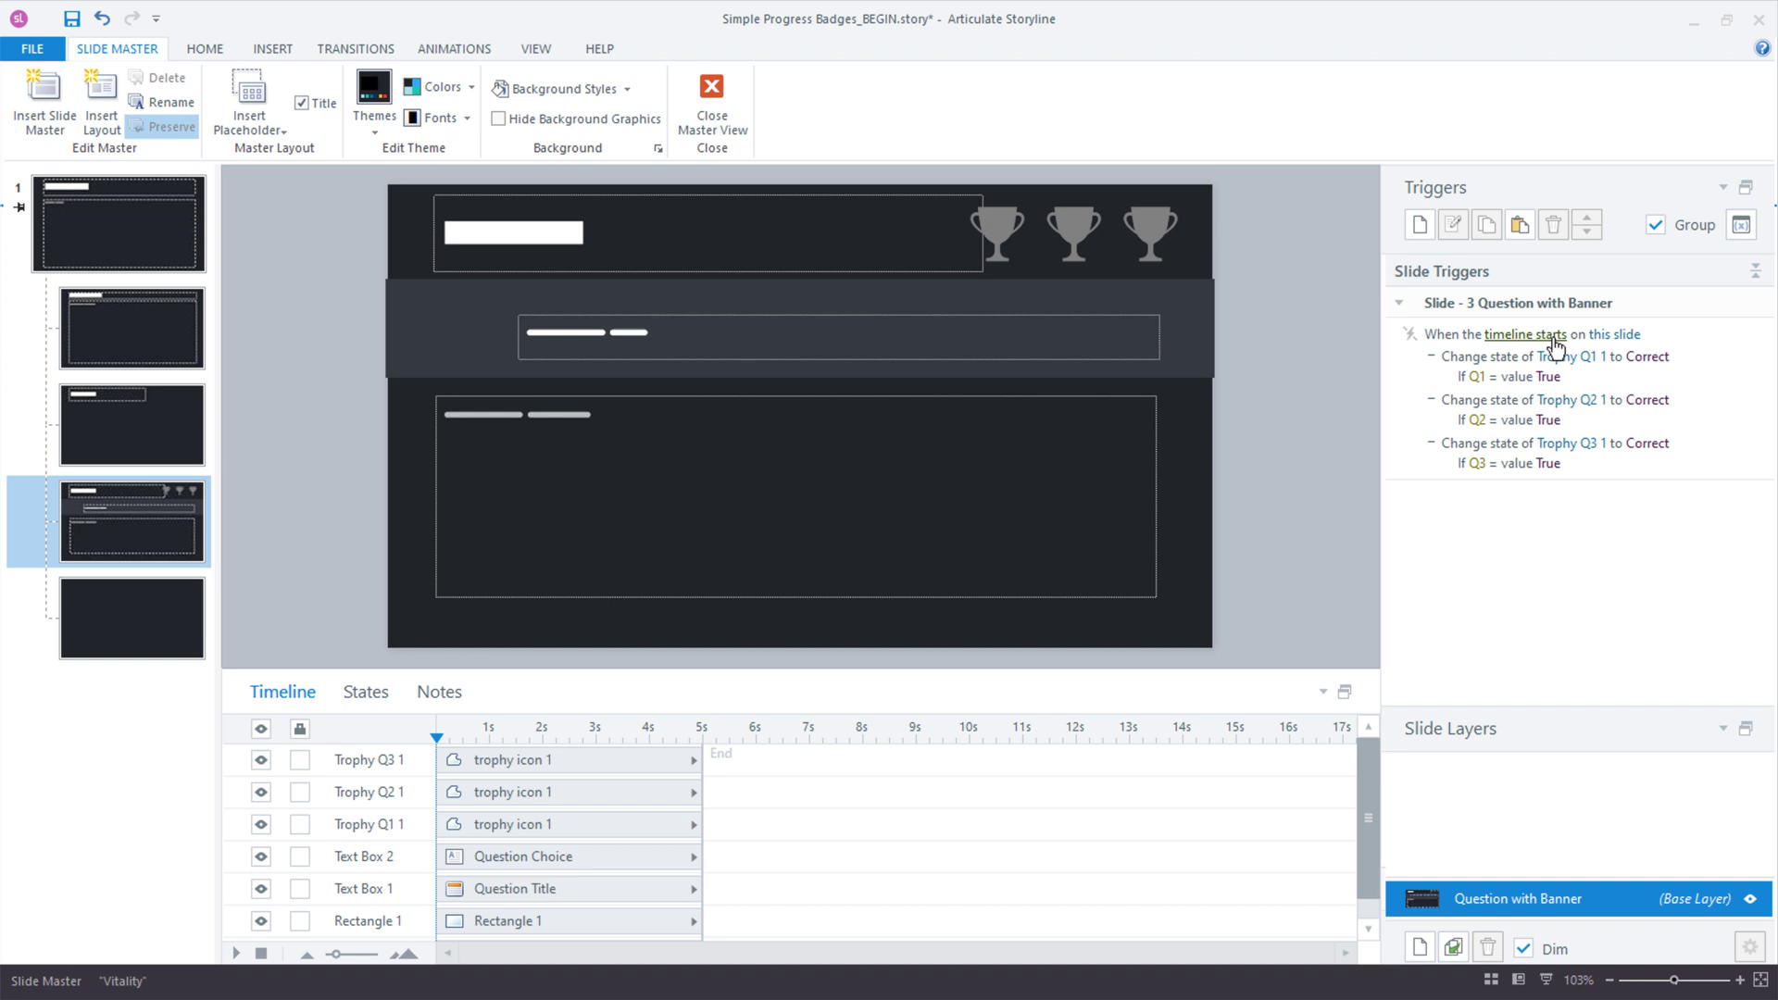
{"action": "left_click", "coordinate": [1001, 226]}
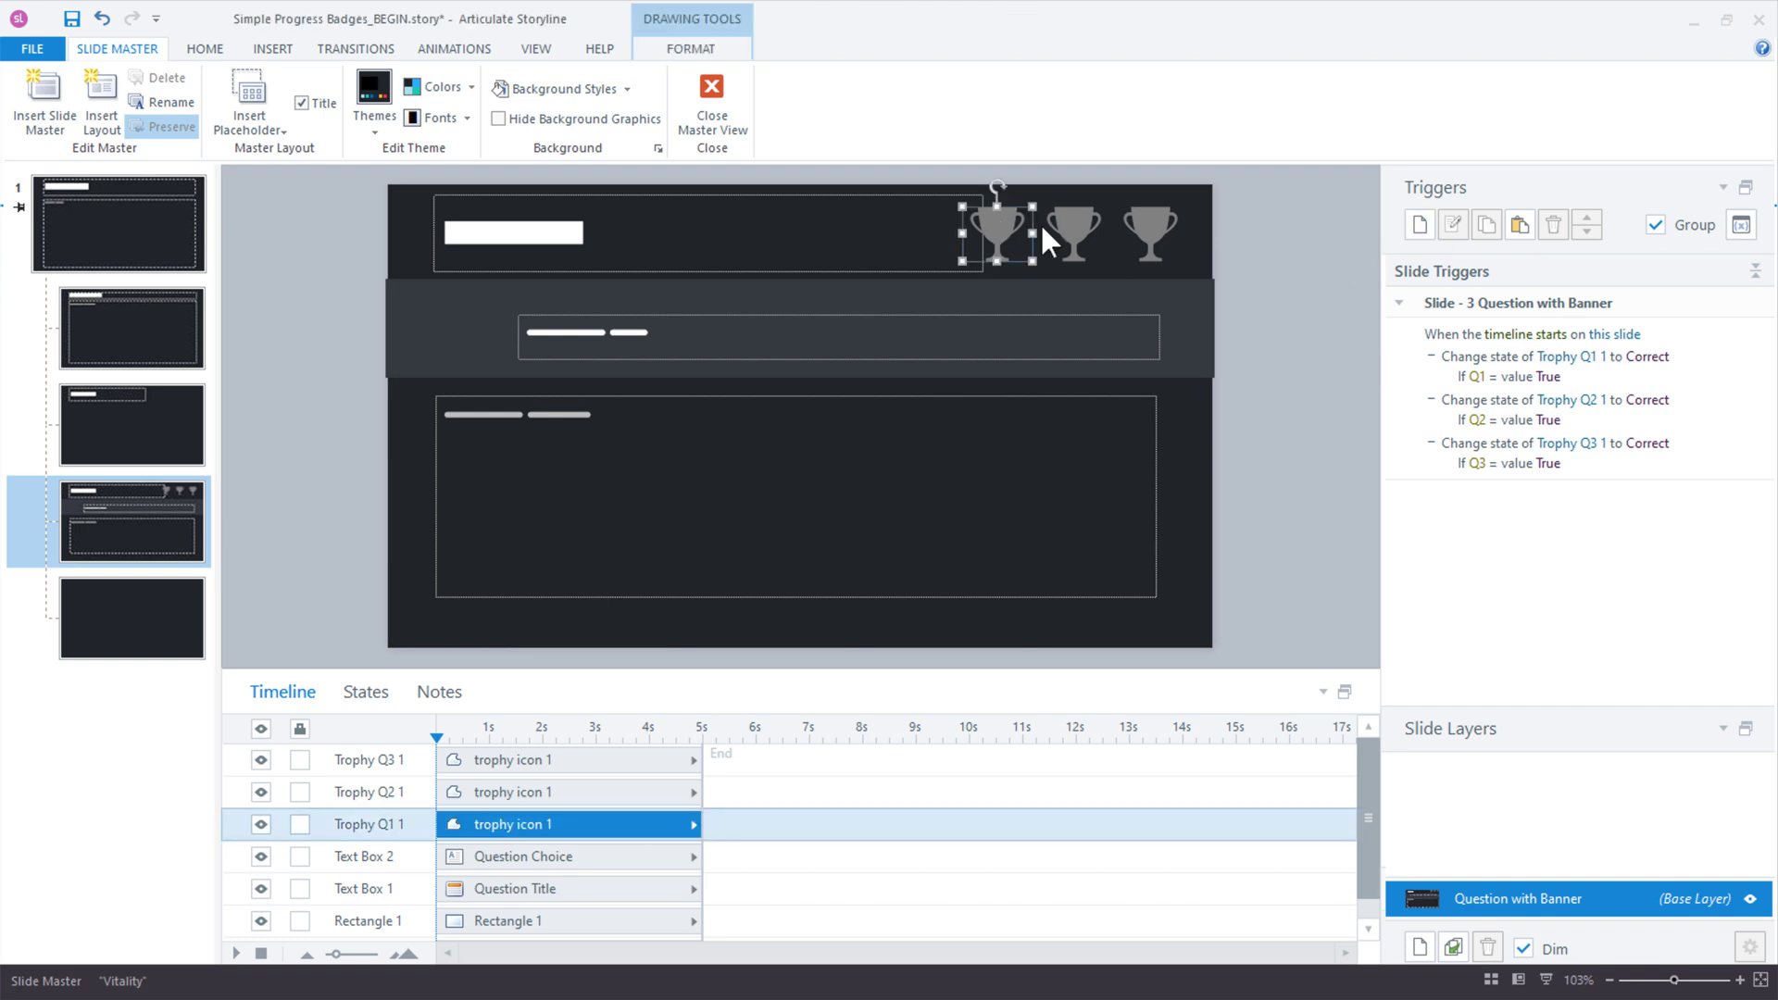
{"action": "left_click", "coordinate": [1420, 224]}
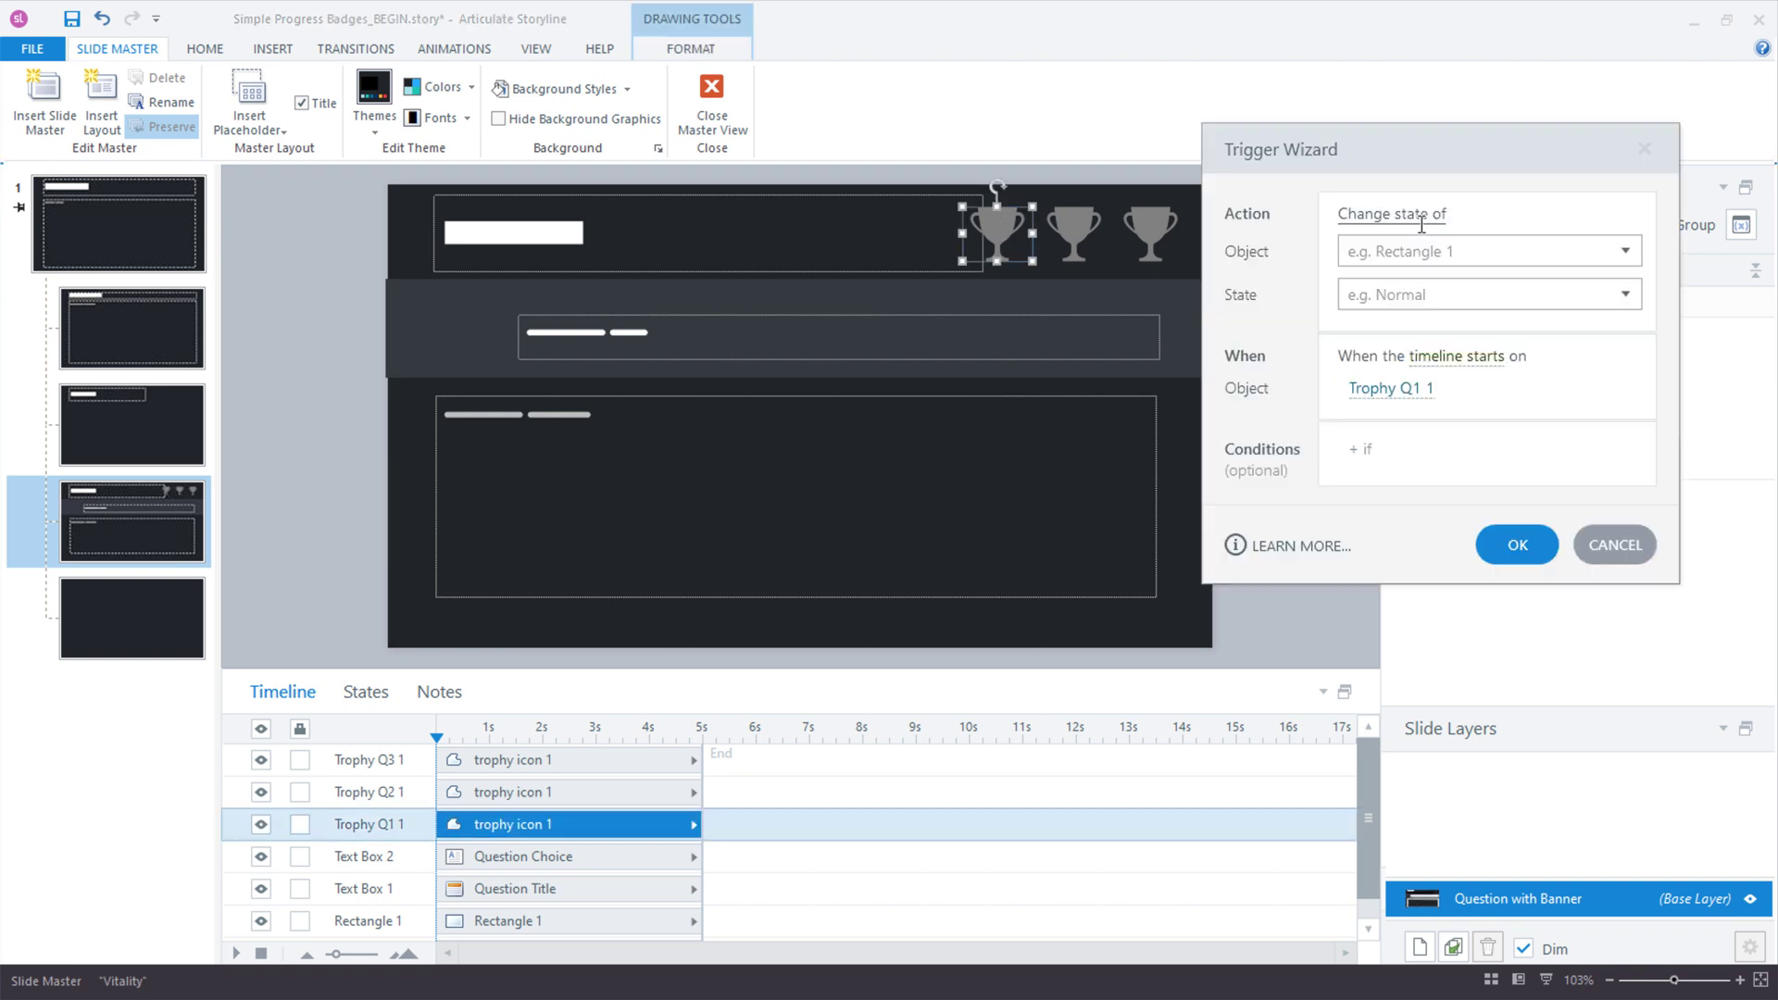
{"action": "left_click", "coordinate": [1384, 252]}
{"action": "left_click", "coordinate": [1401, 389]}
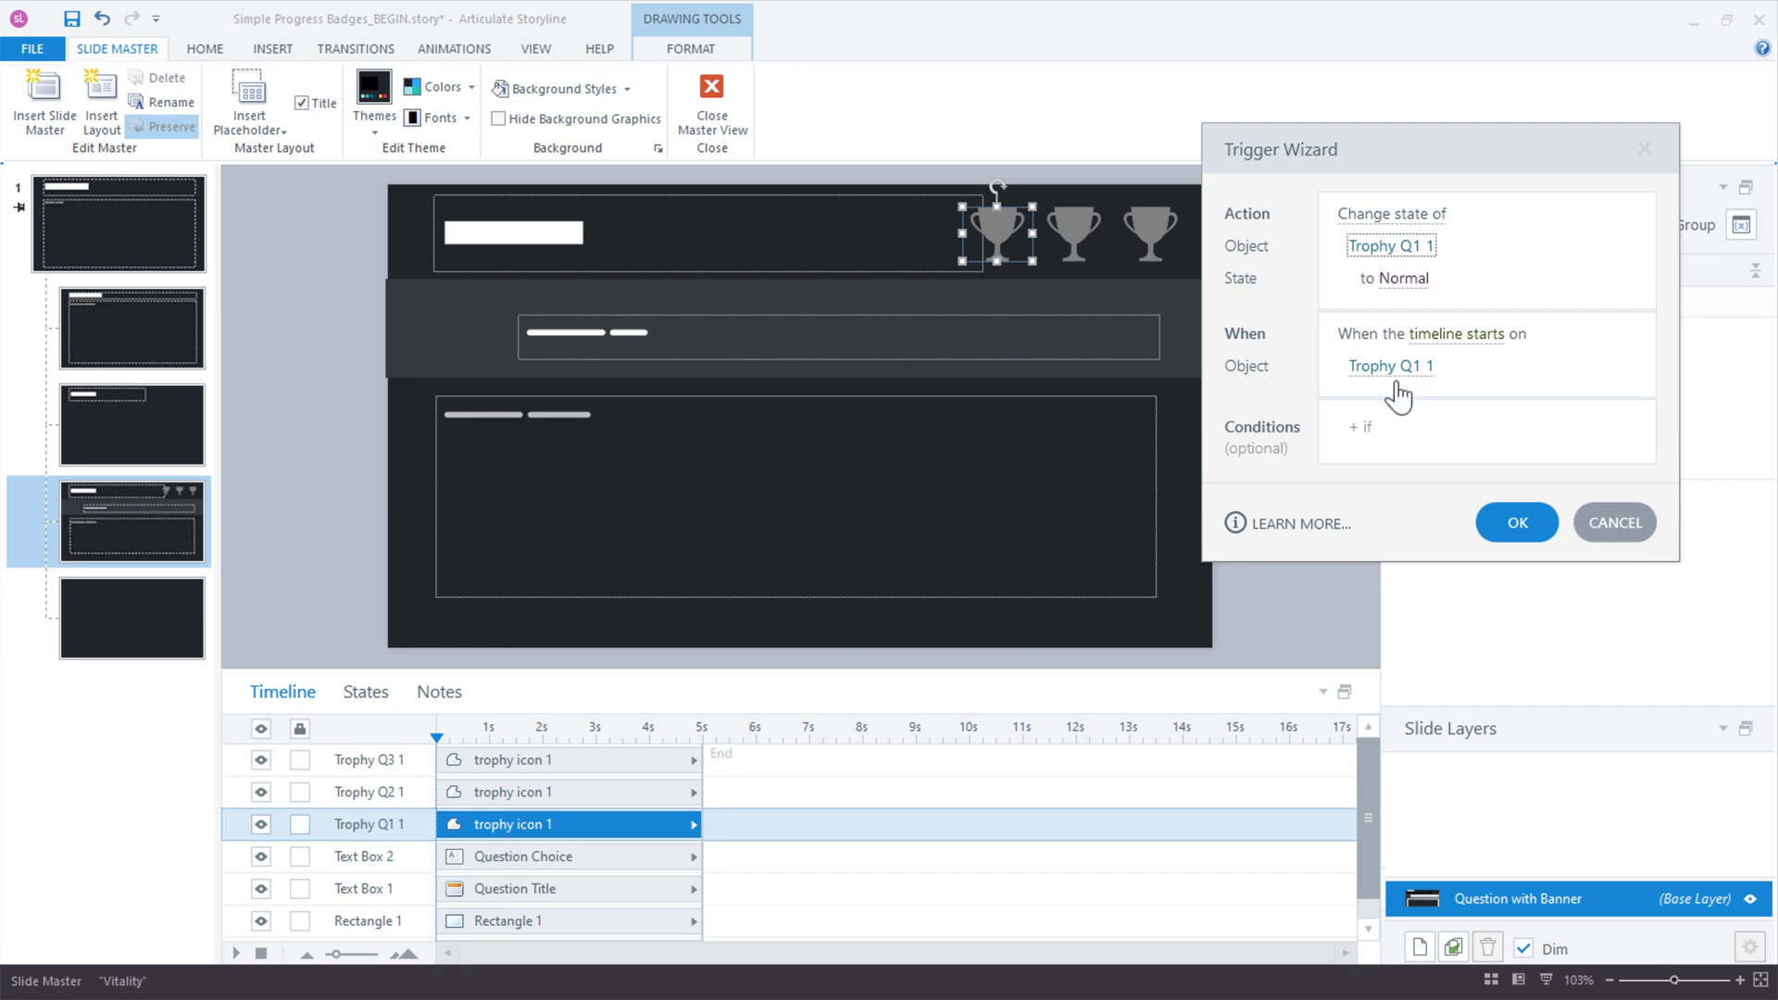
{"action": "left_click", "coordinate": [1400, 278]}
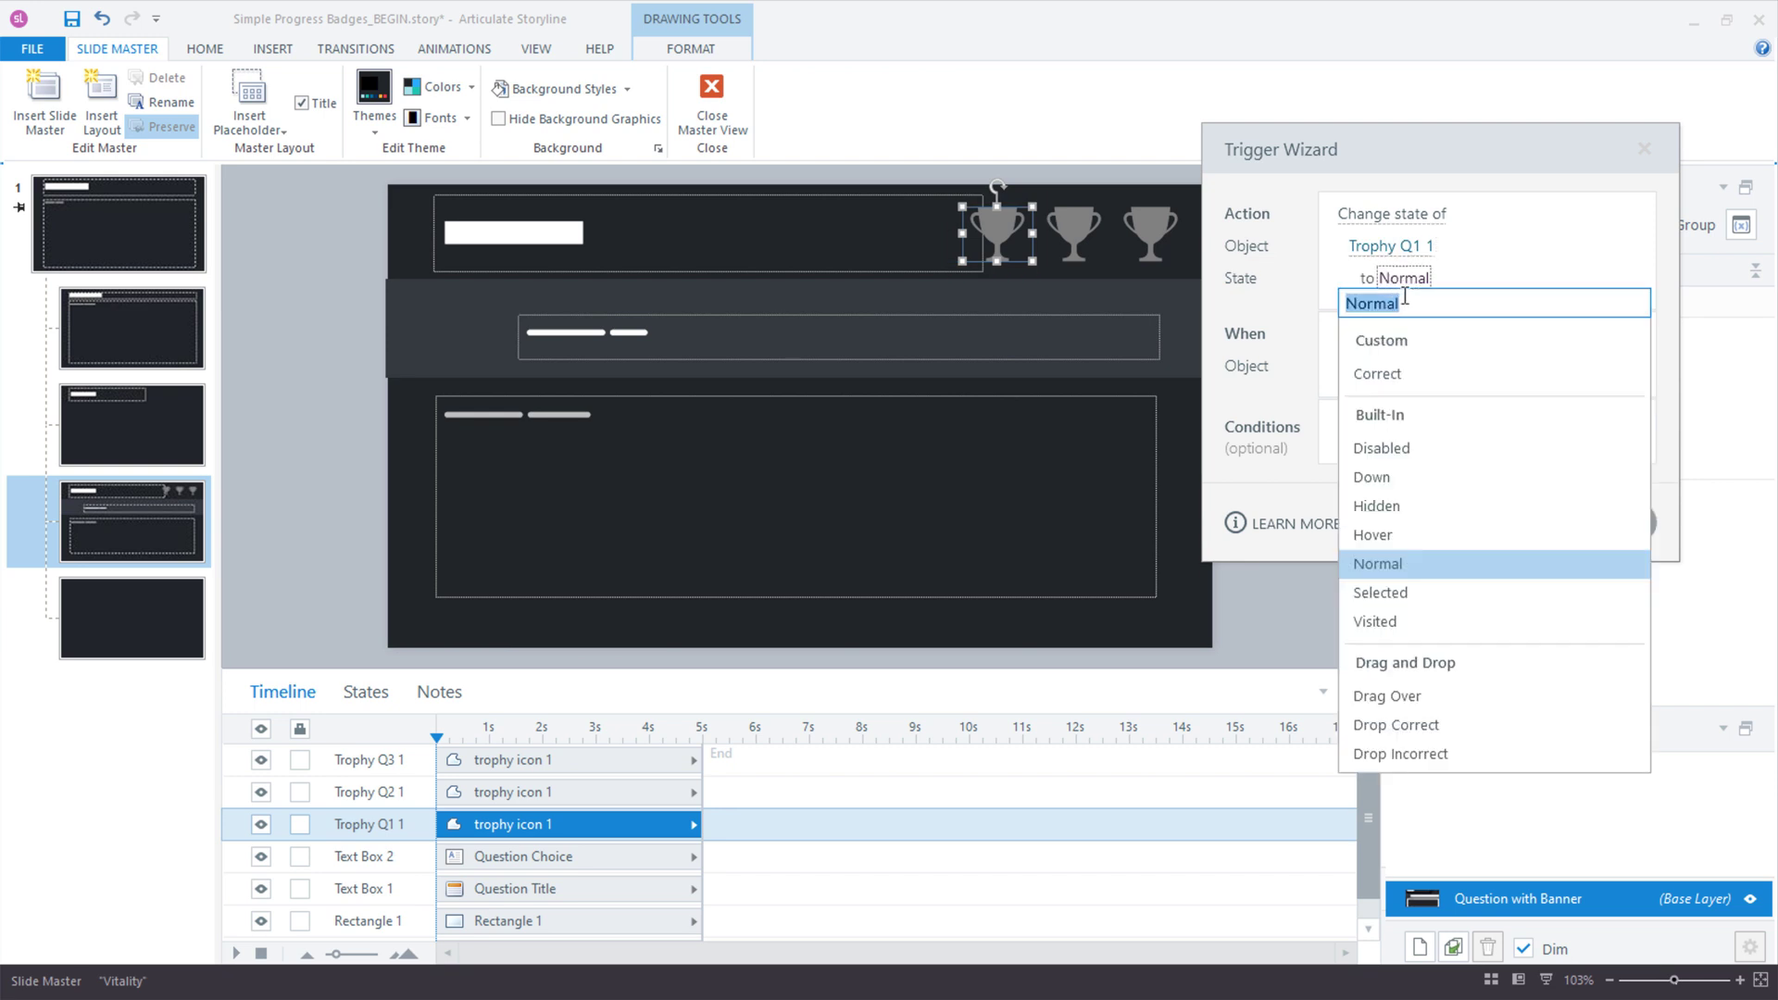
{"action": "left_click", "coordinate": [1403, 374]}
Make the trigger fire when variable Q1 changes, with the condition Q1 equal to True.
{"action": "left_click", "coordinate": [1435, 336]}
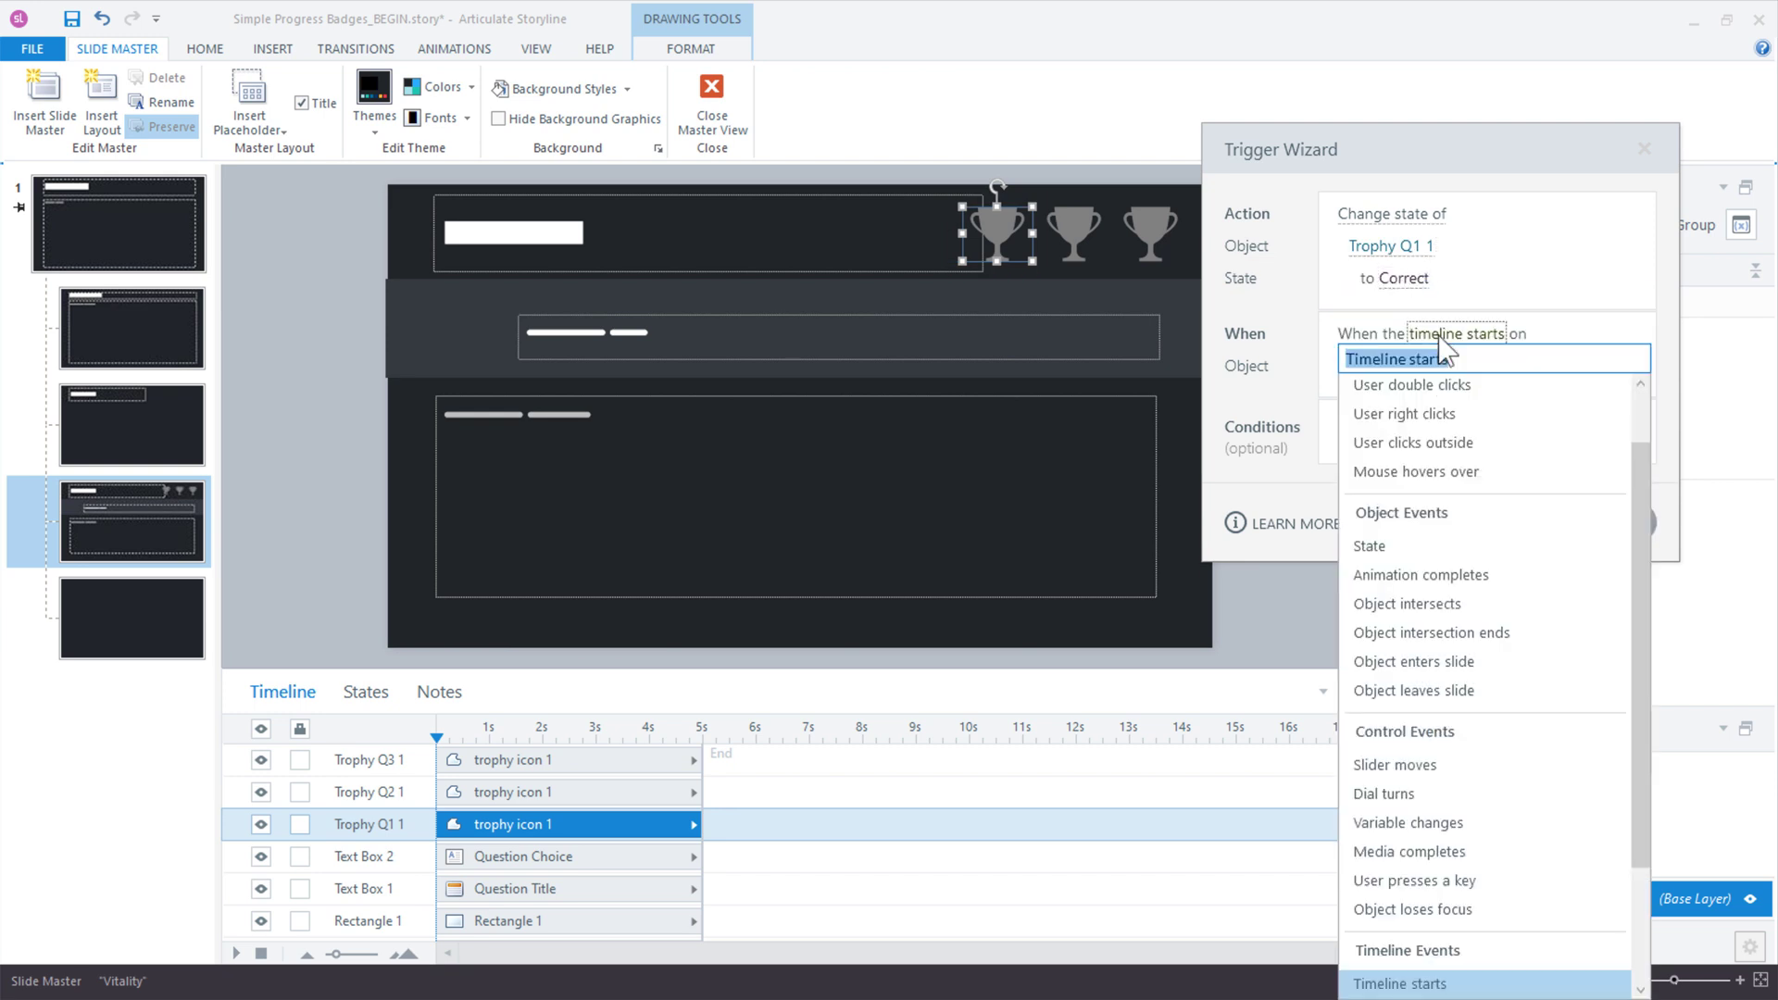
{"action": "left_click", "coordinate": [1476, 793]}
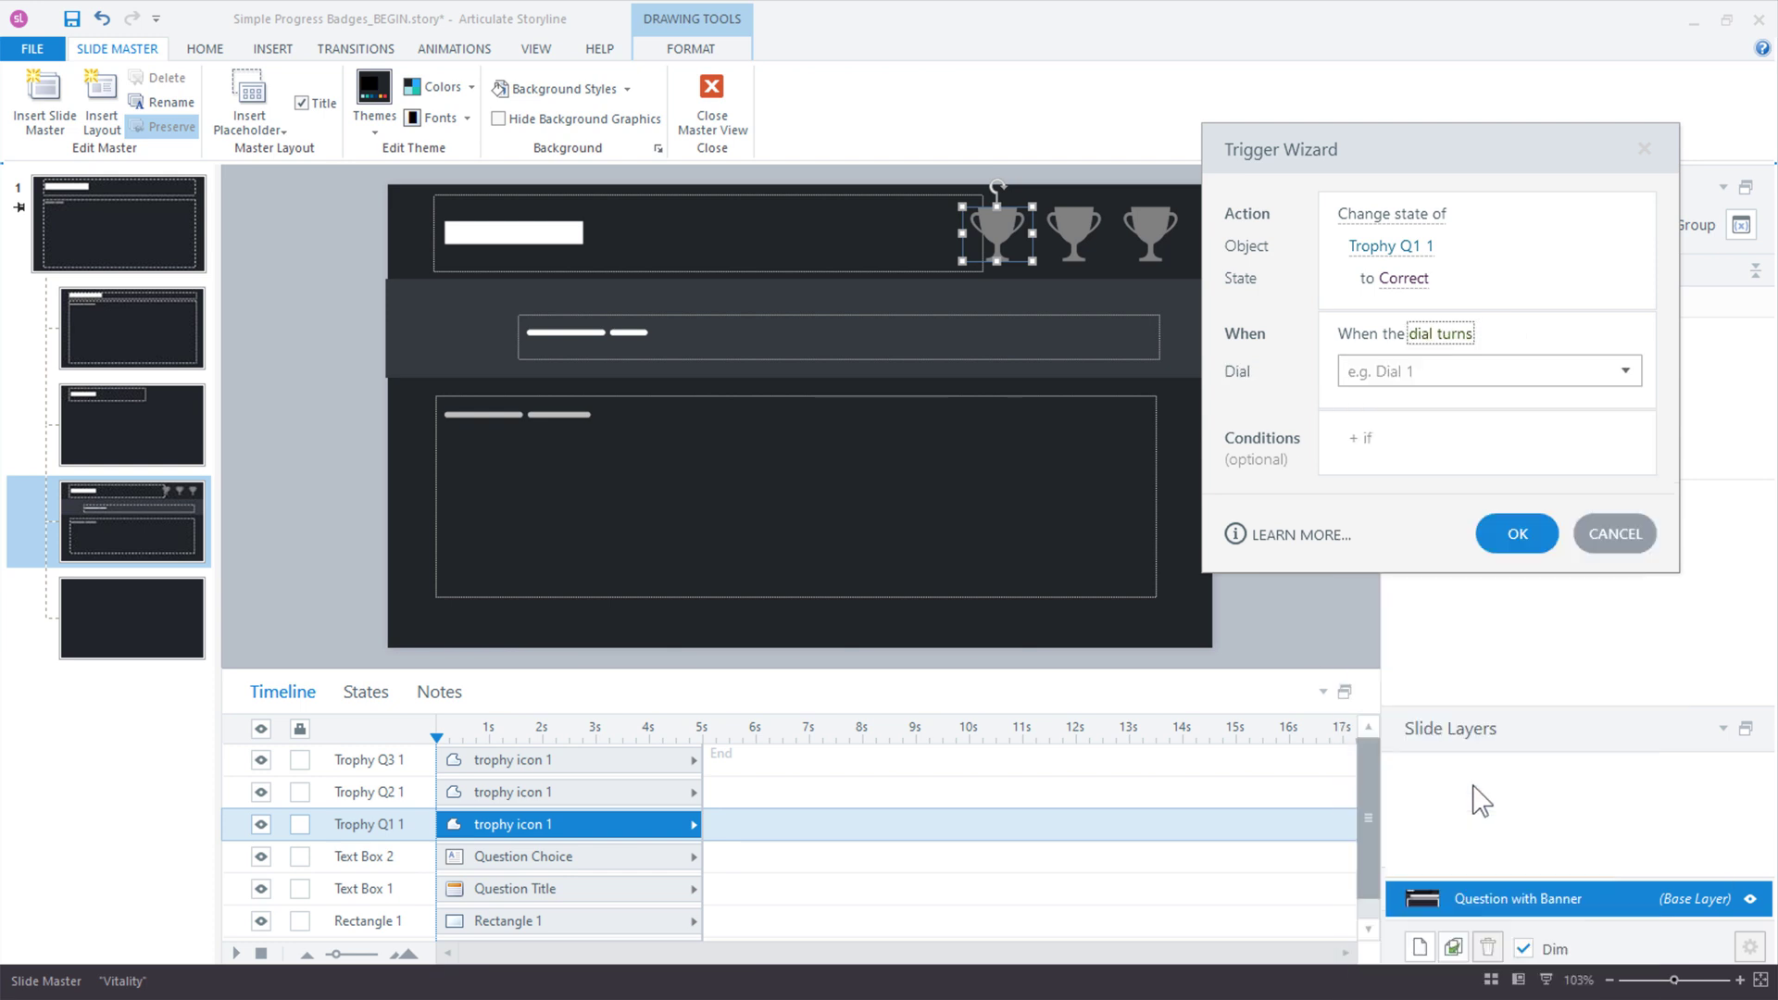
{"action": "left_click", "coordinate": [1440, 335]}
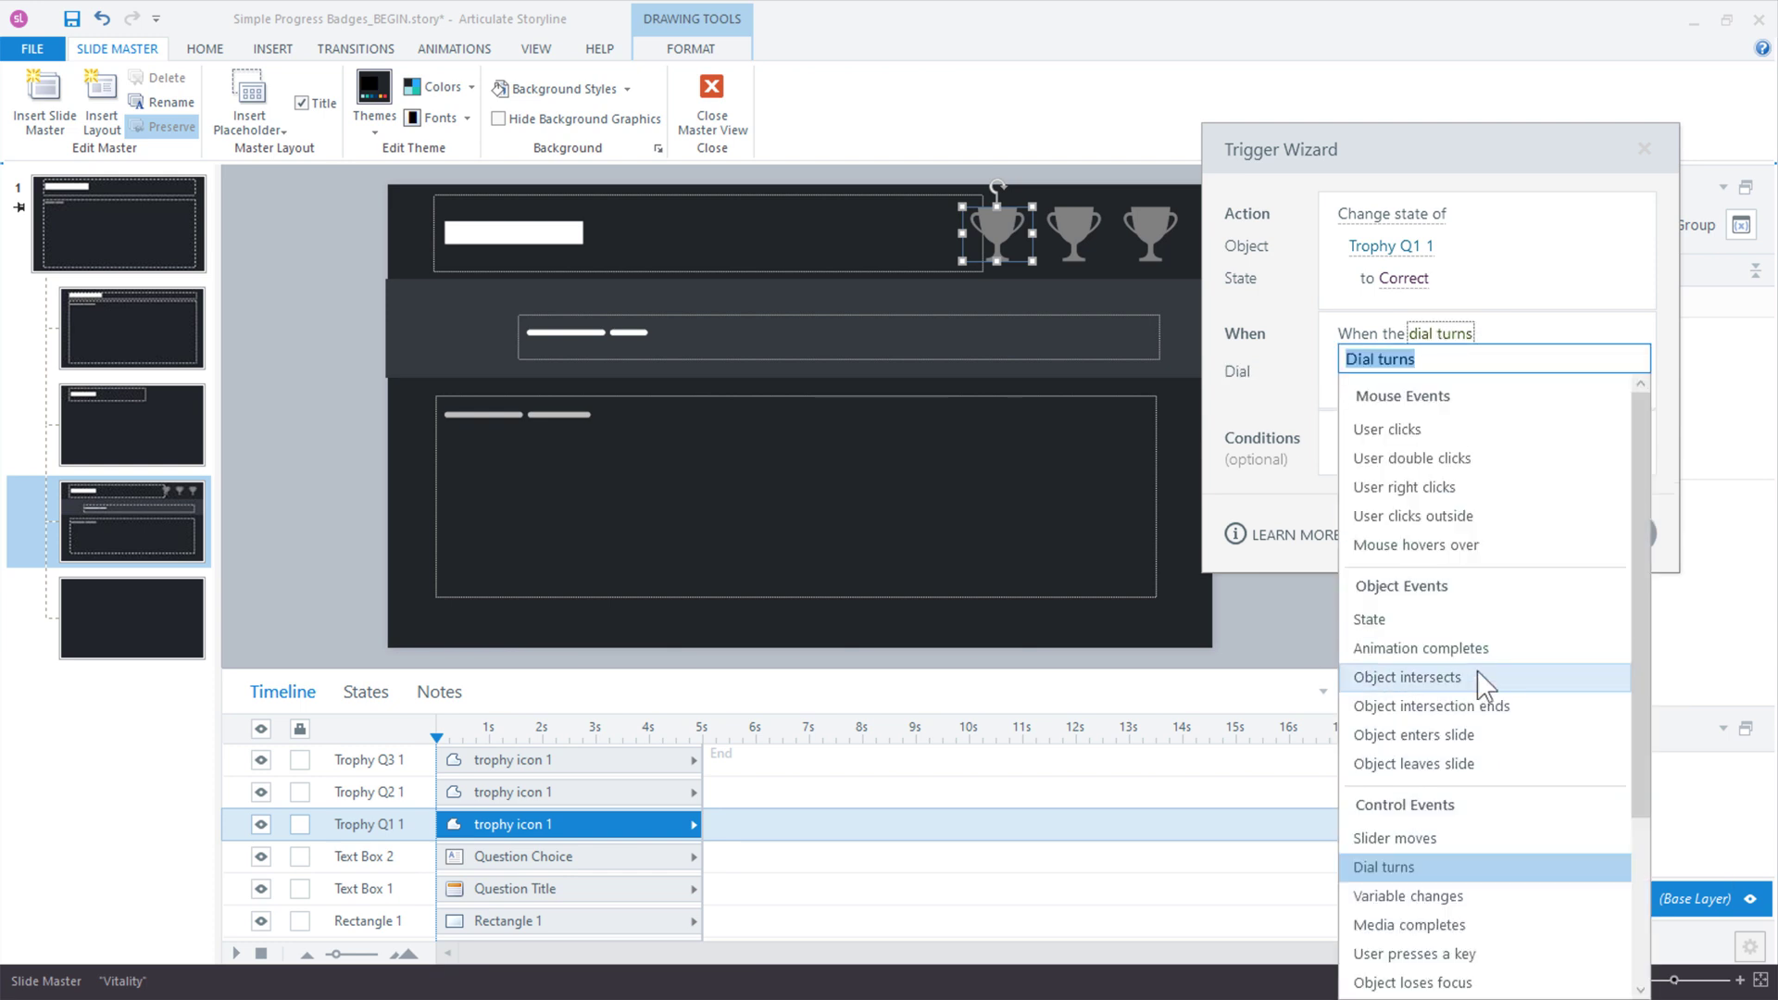
{"action": "scroll", "coordinate": [1486, 687], "scroll_direction": "down", "scroll_amount": 2}
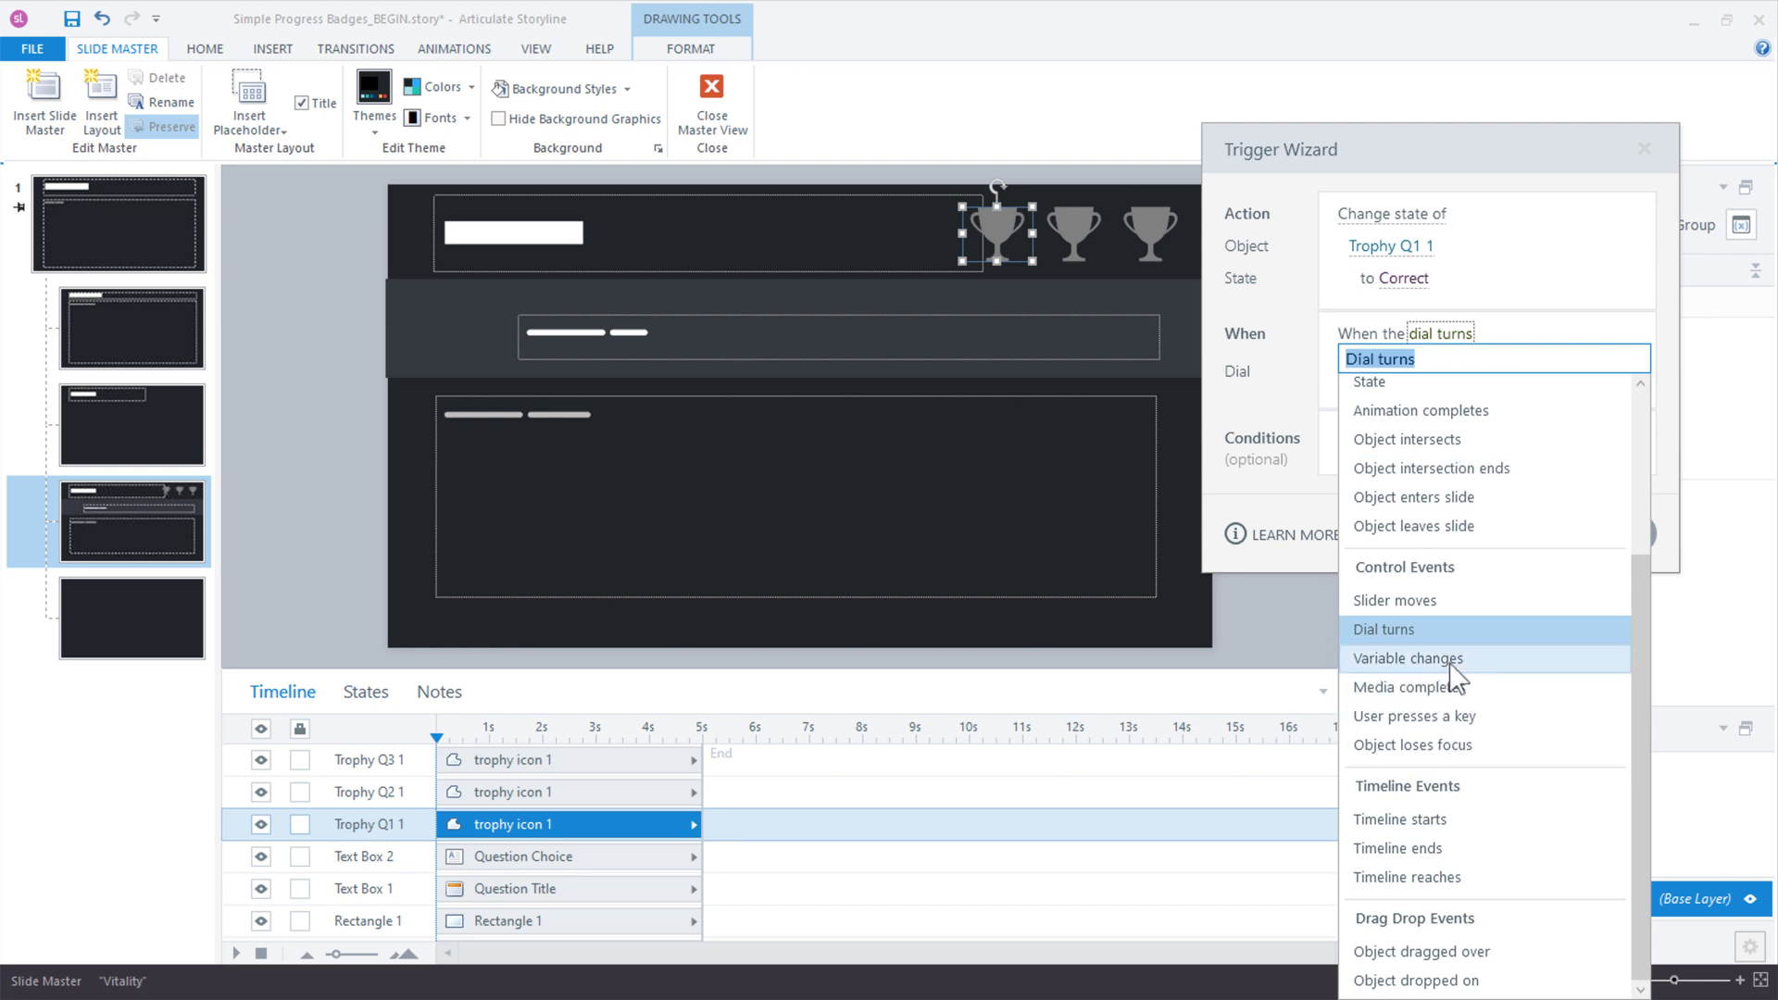
{"action": "left_click", "coordinate": [1450, 661]}
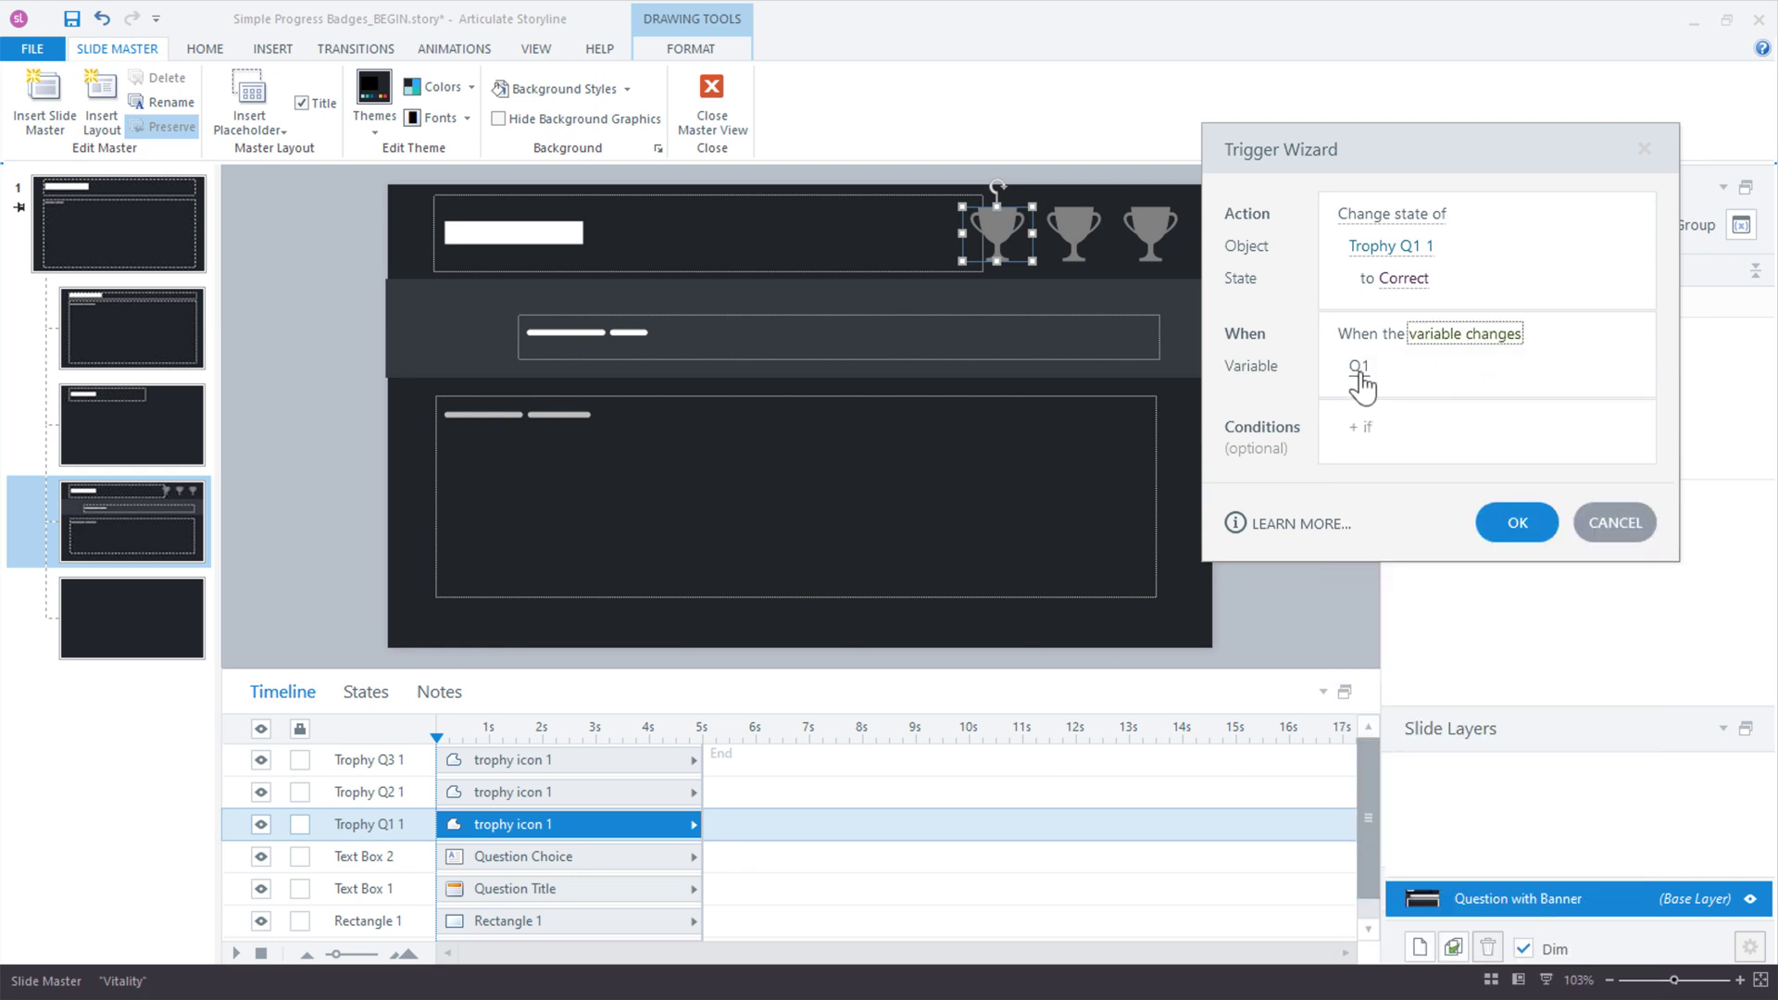
{"action": "left_click", "coordinate": [1359, 427]}
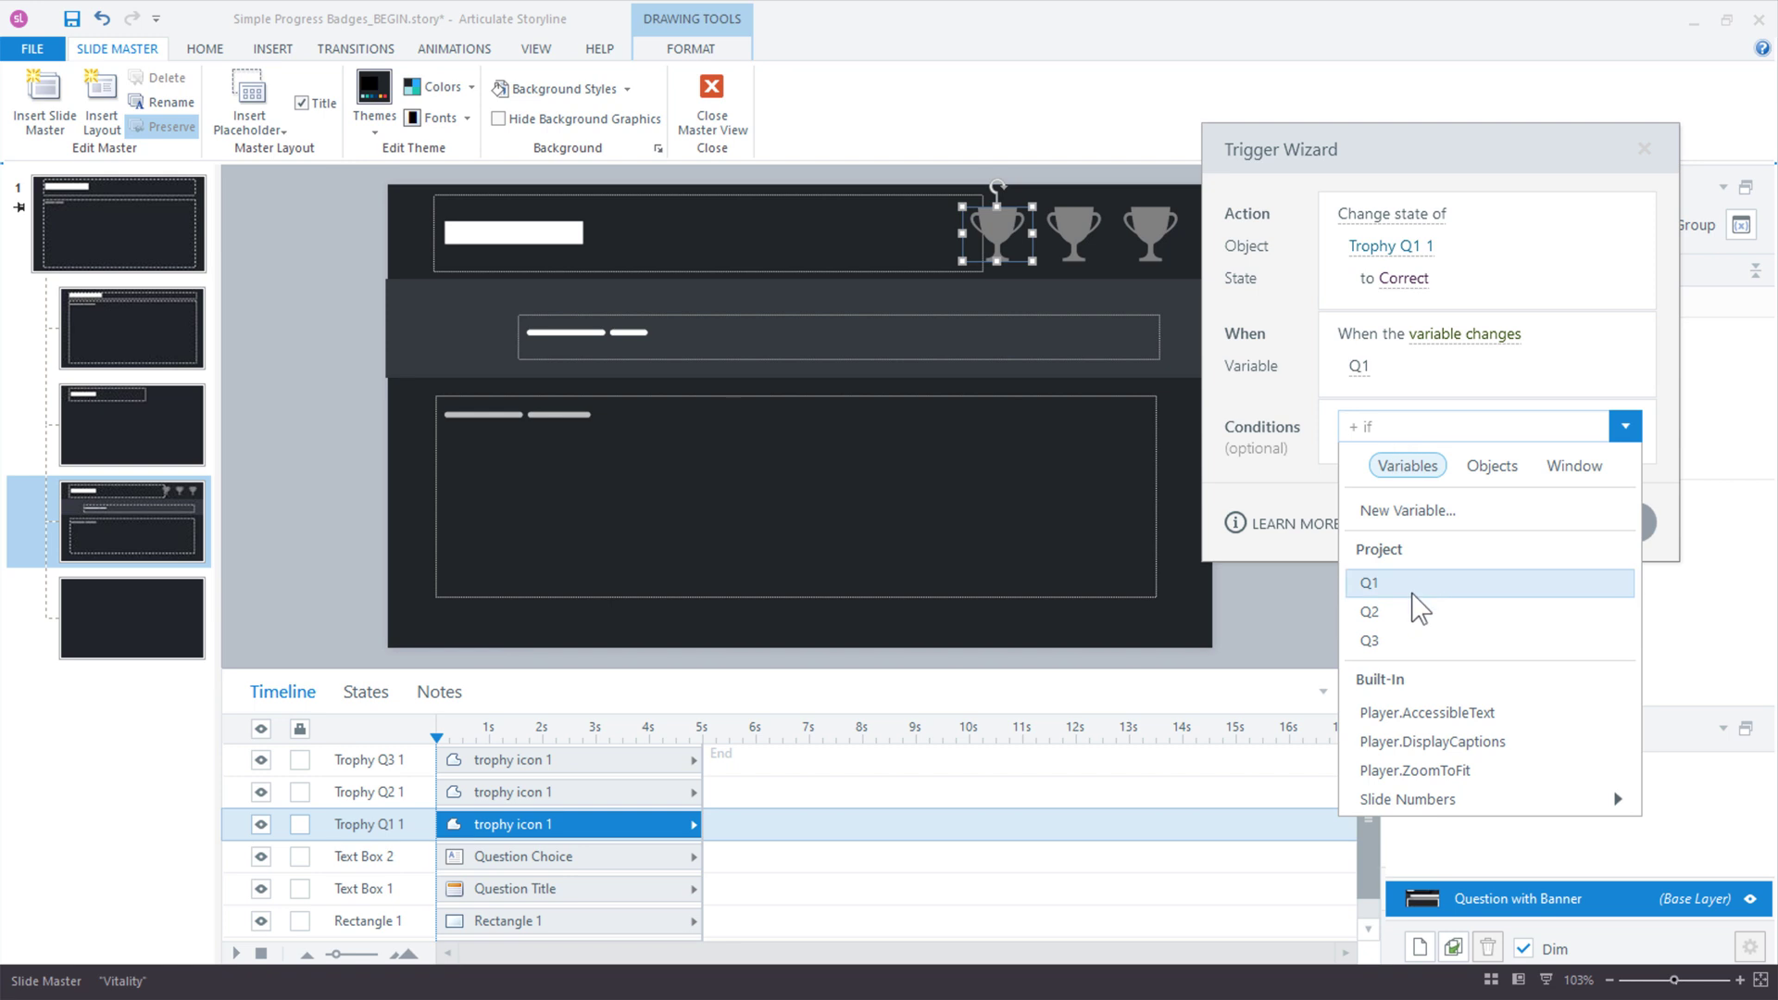
{"action": "left_click", "coordinate": [1412, 582]}
{"action": "left_click", "coordinate": [1449, 422]}
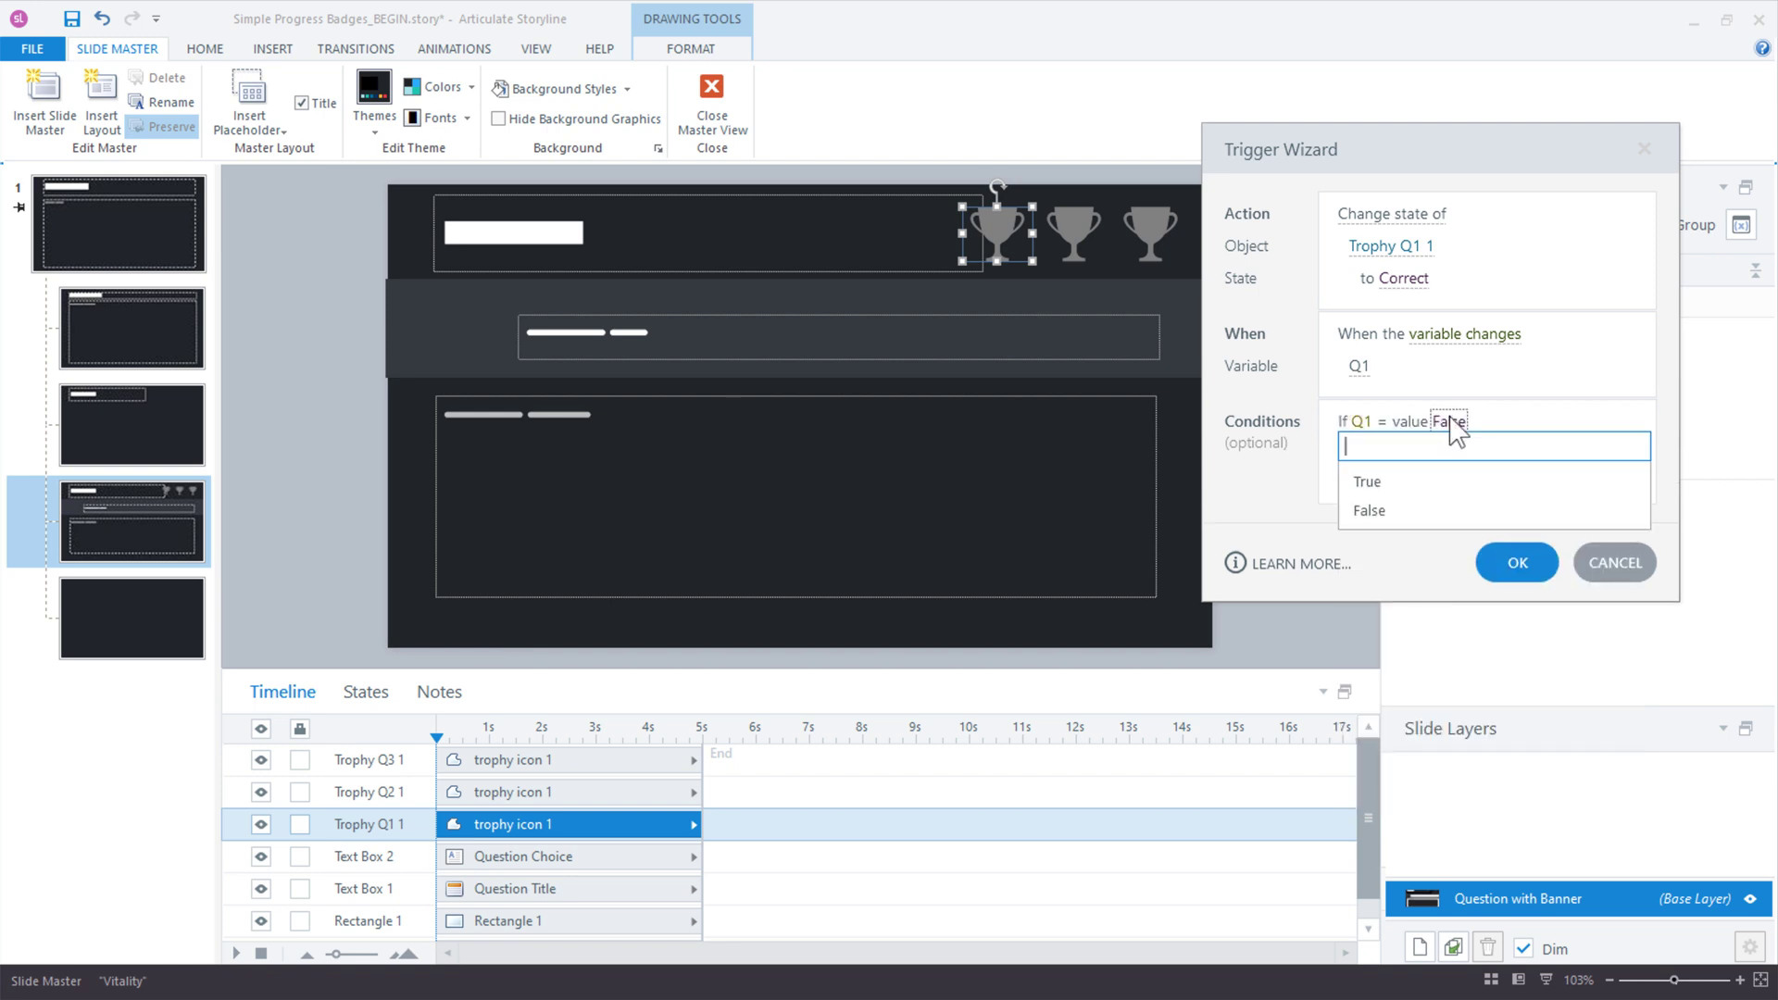
{"action": "left_click", "coordinate": [1400, 483]}
{"action": "left_click_drag", "start_coordinate": [1395, 143], "coordinate": [1122, 403]}
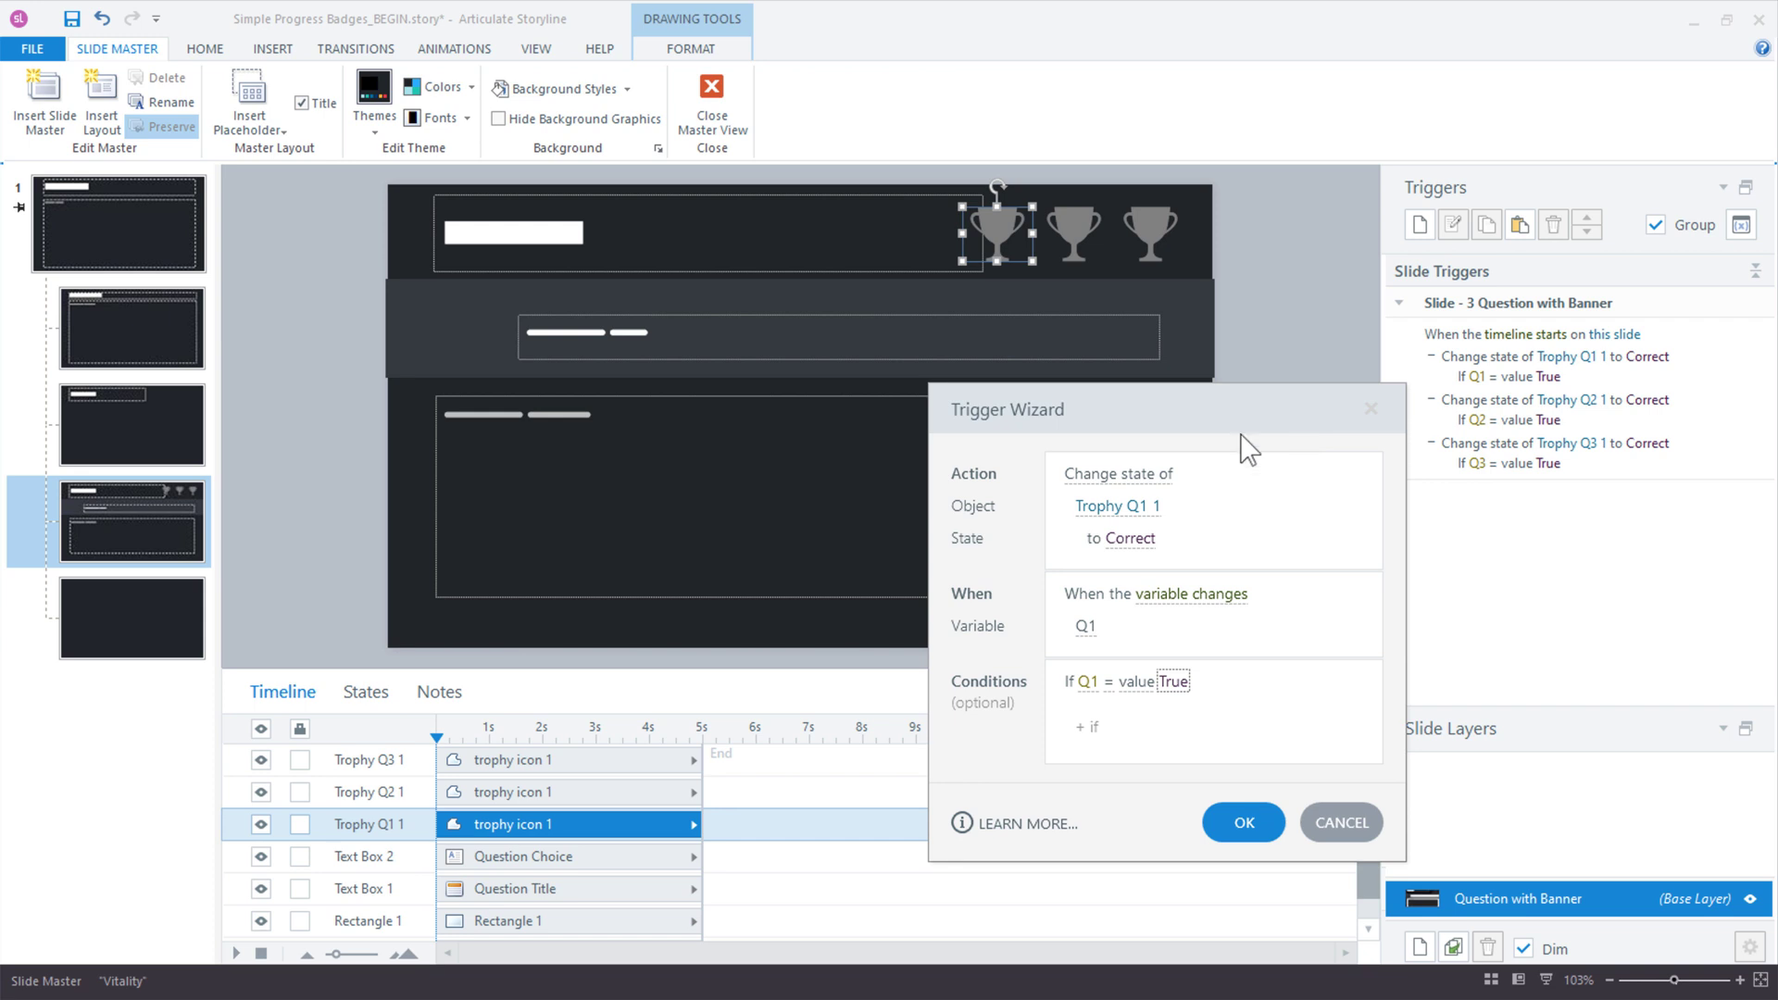
Save the Q1 trigger and duplicate it to turn Trophy Q2 1 Correct when Q2 is True.
{"action": "left_click", "coordinate": [1244, 822]}
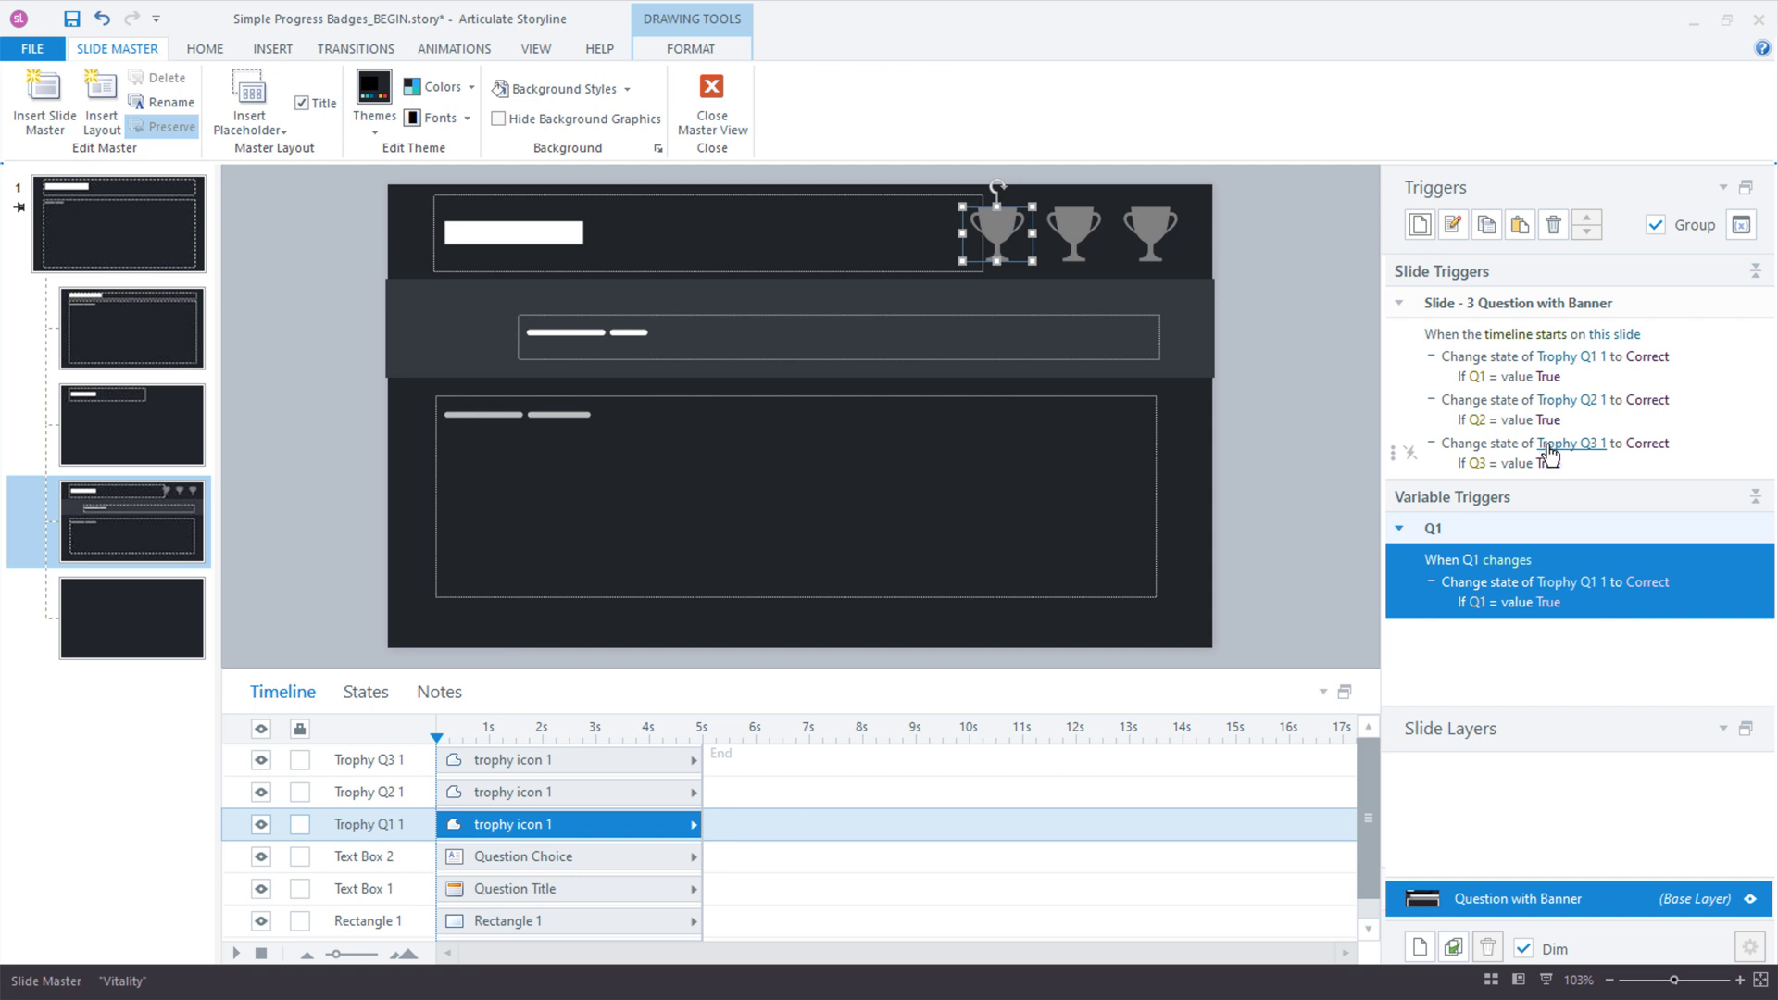
{"action": "key", "text": "Escape"}
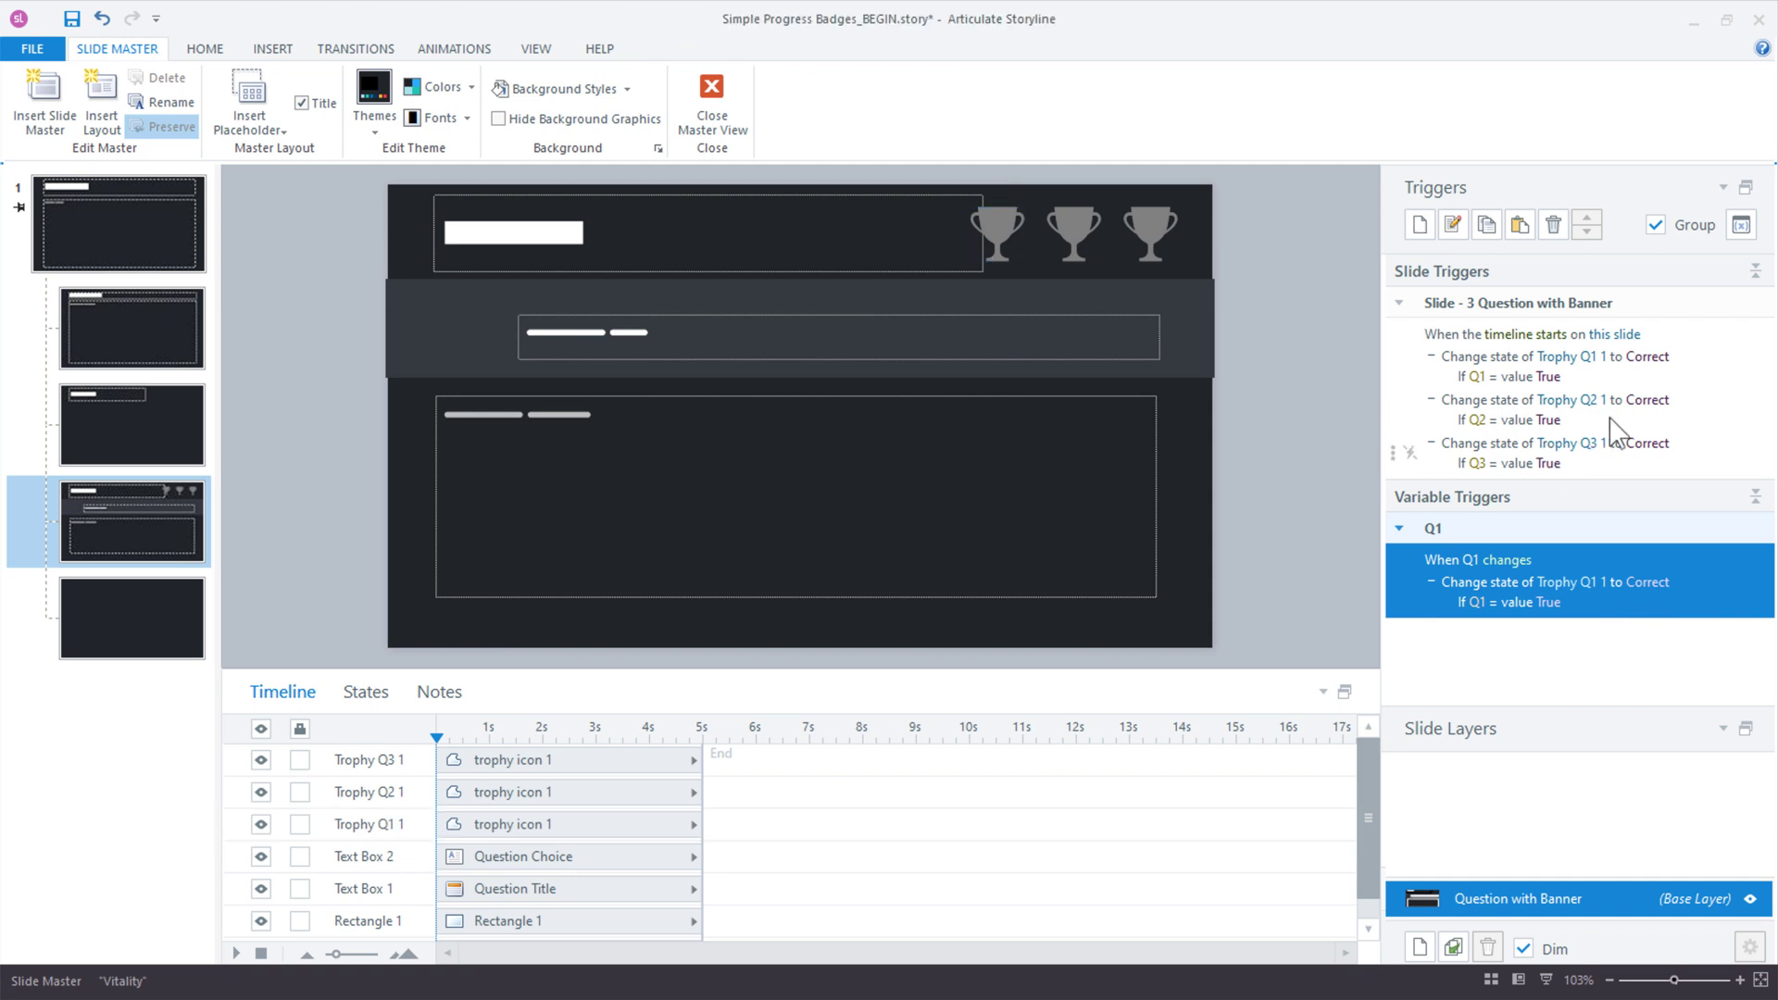
{"action": "left_click", "coordinate": [1487, 224]}
{"action": "left_click", "coordinate": [1519, 224]}
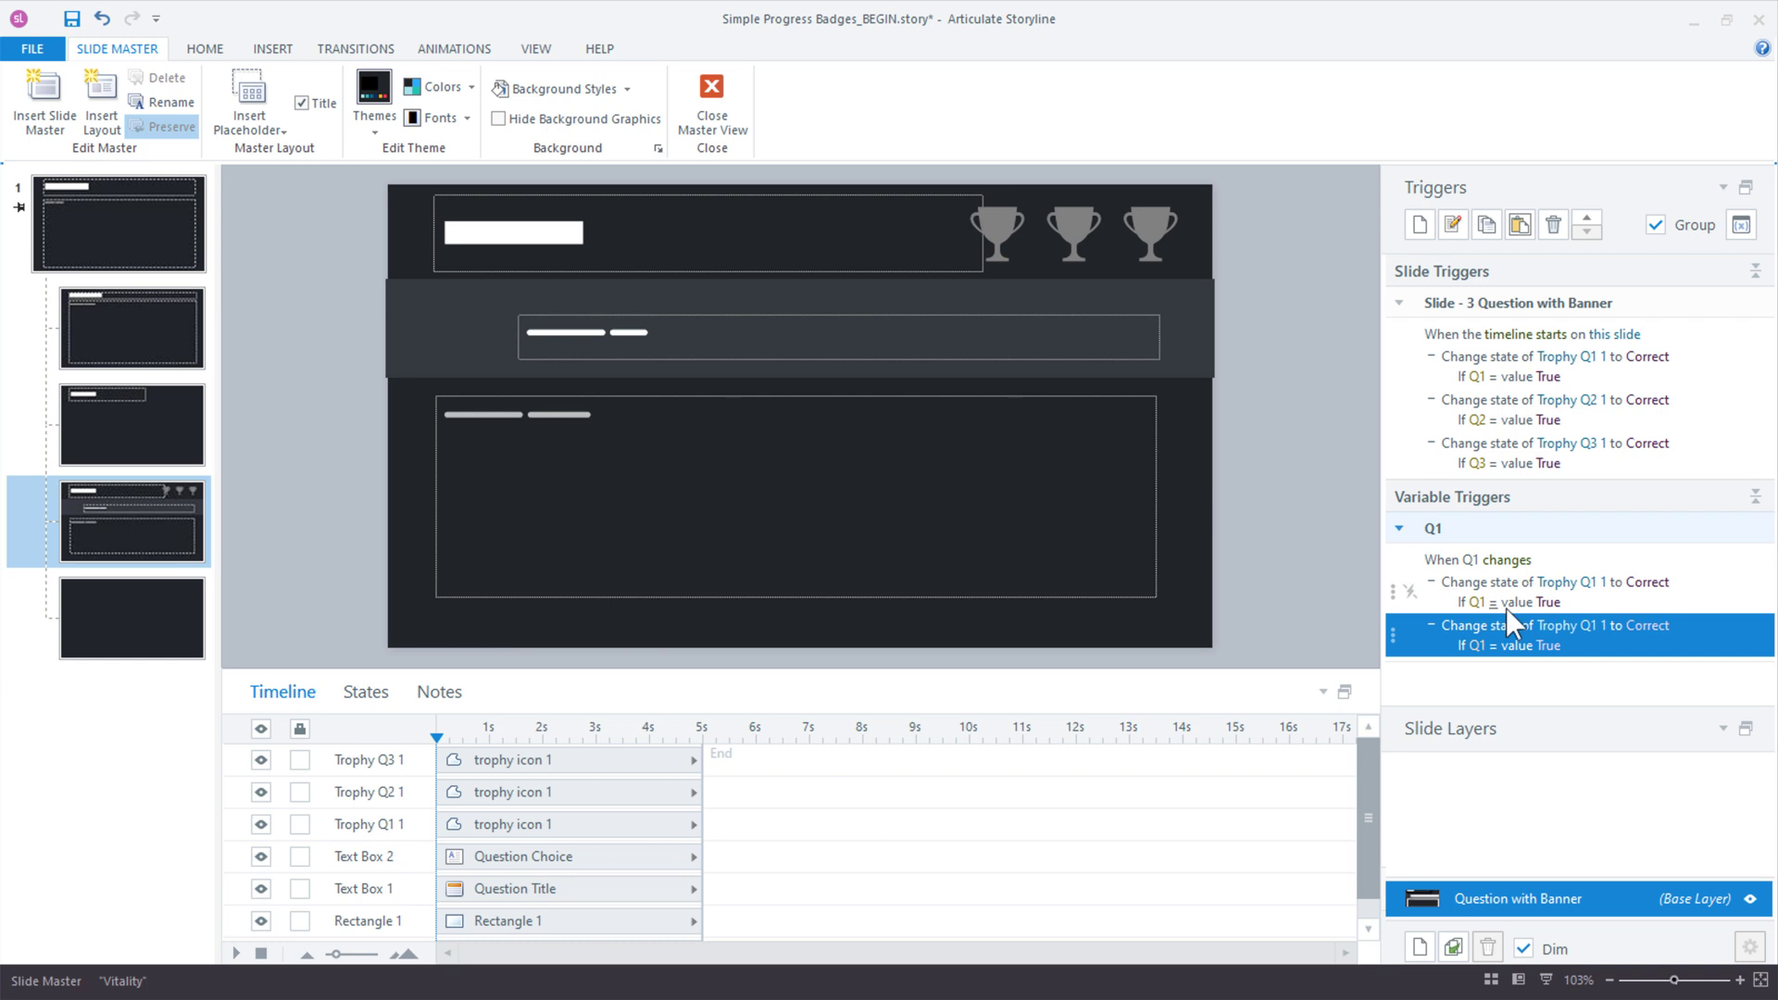
{"action": "left_click", "coordinate": [1574, 627]}
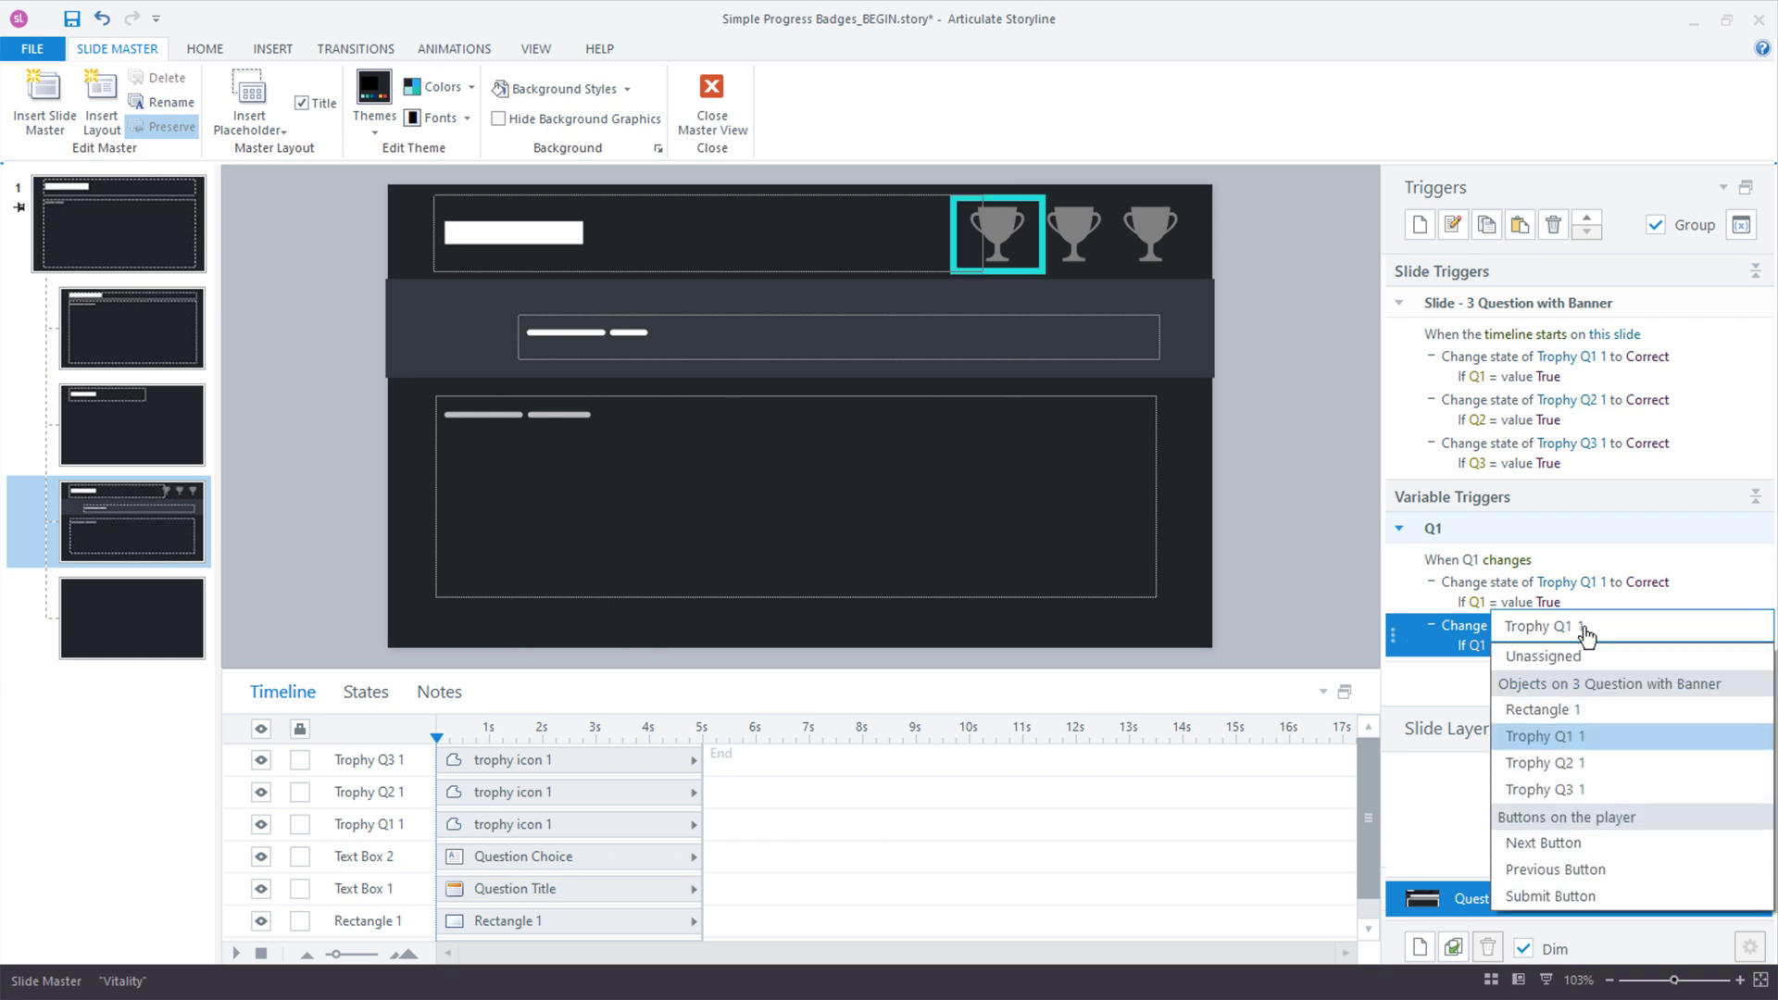
{"action": "left_click", "coordinate": [1595, 767]}
{"action": "left_click", "coordinate": [1478, 649]}
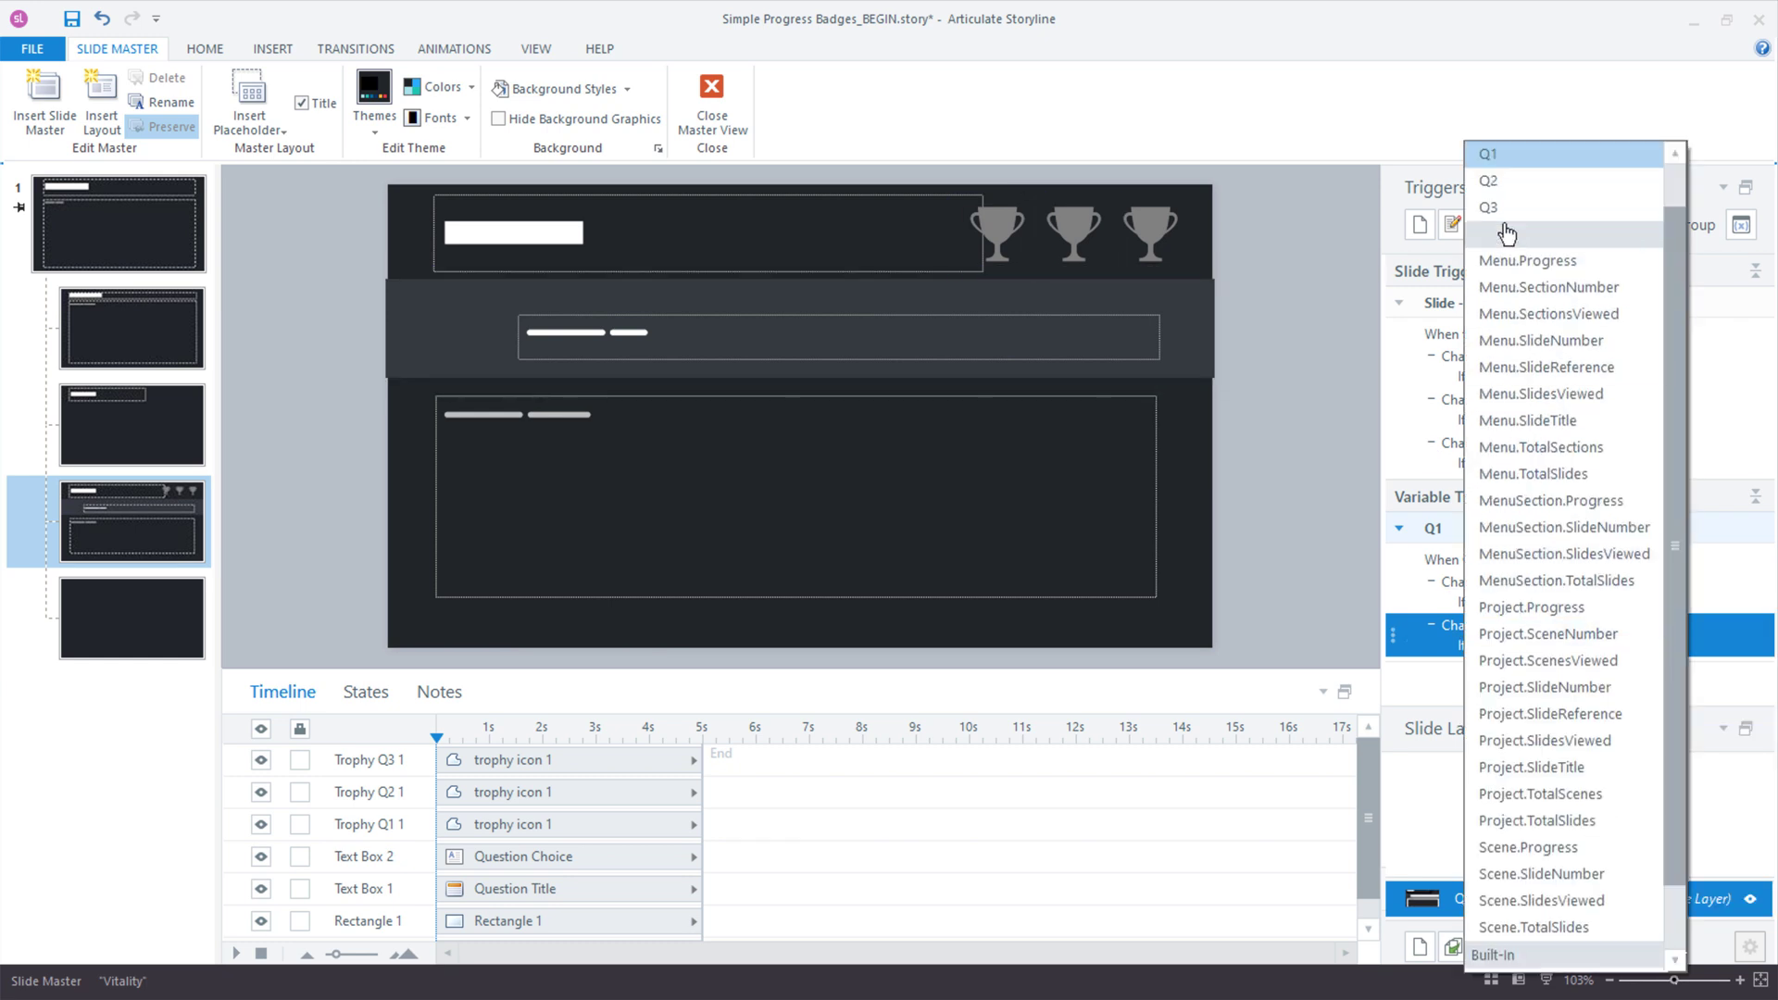
{"action": "left_click", "coordinate": [1498, 181]}
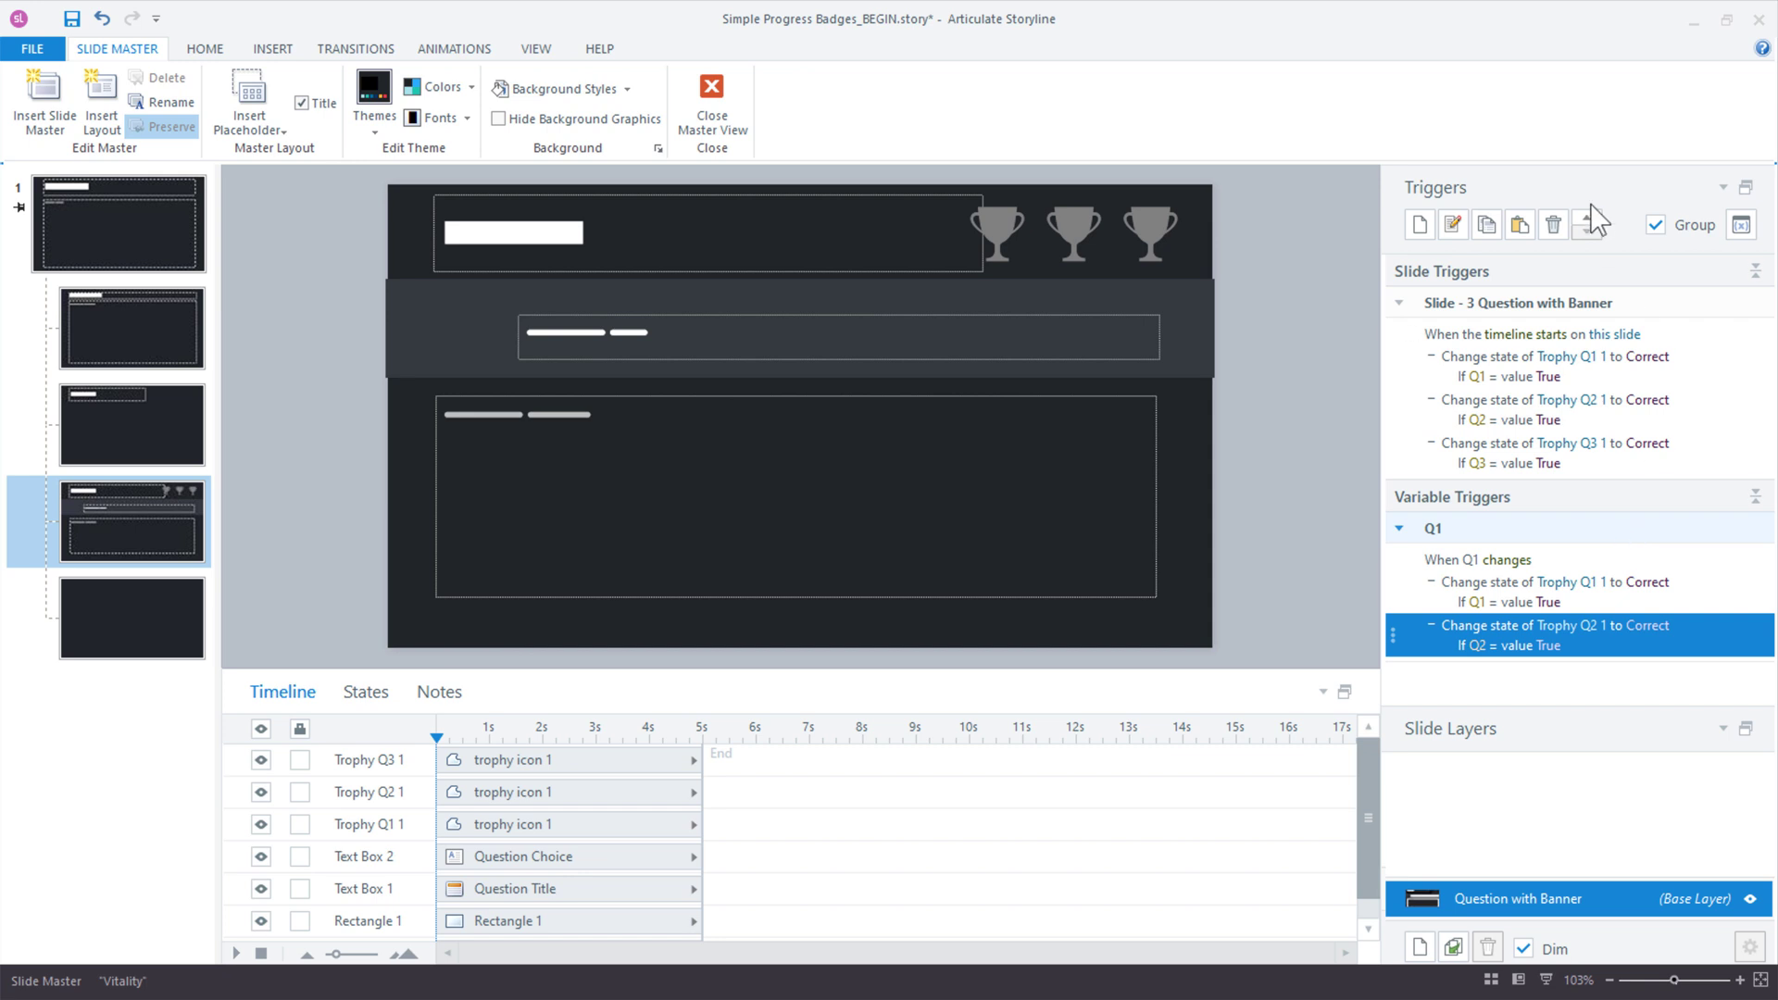
Paste another copy targeting Trophy Q3 1 with the condition Q3 is True.
{"action": "left_click", "coordinate": [1517, 224]}
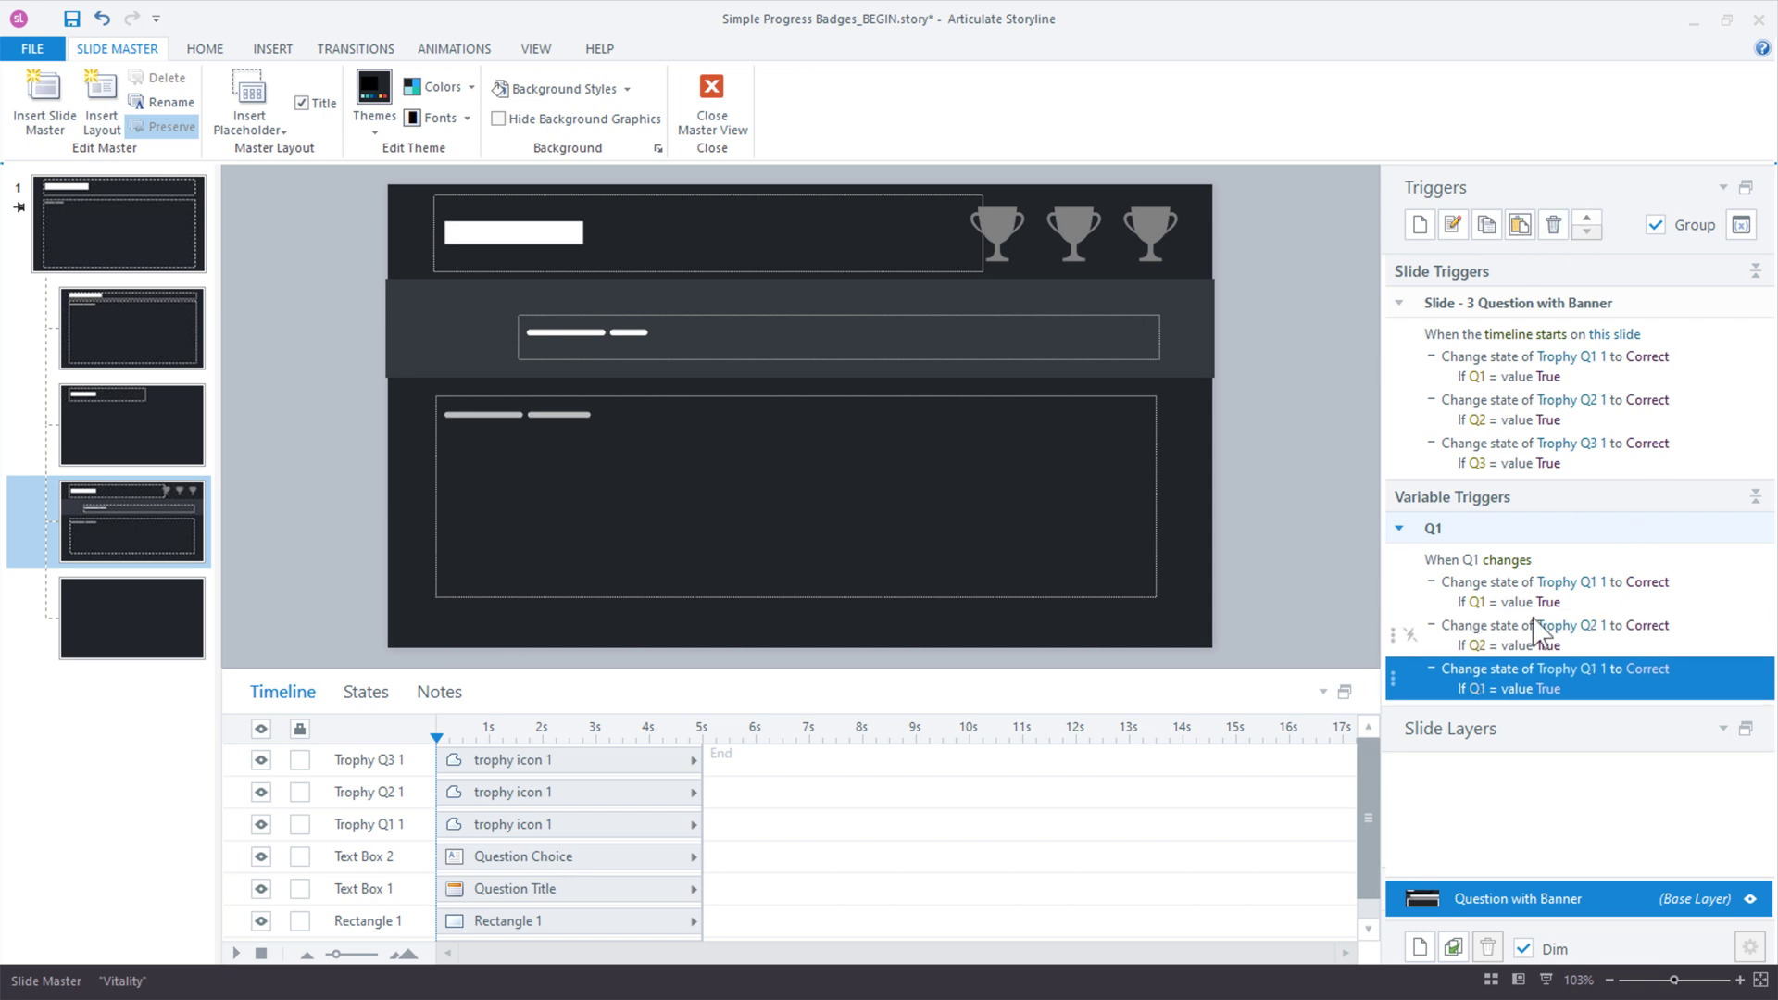
{"action": "left_click", "coordinate": [1579, 670]}
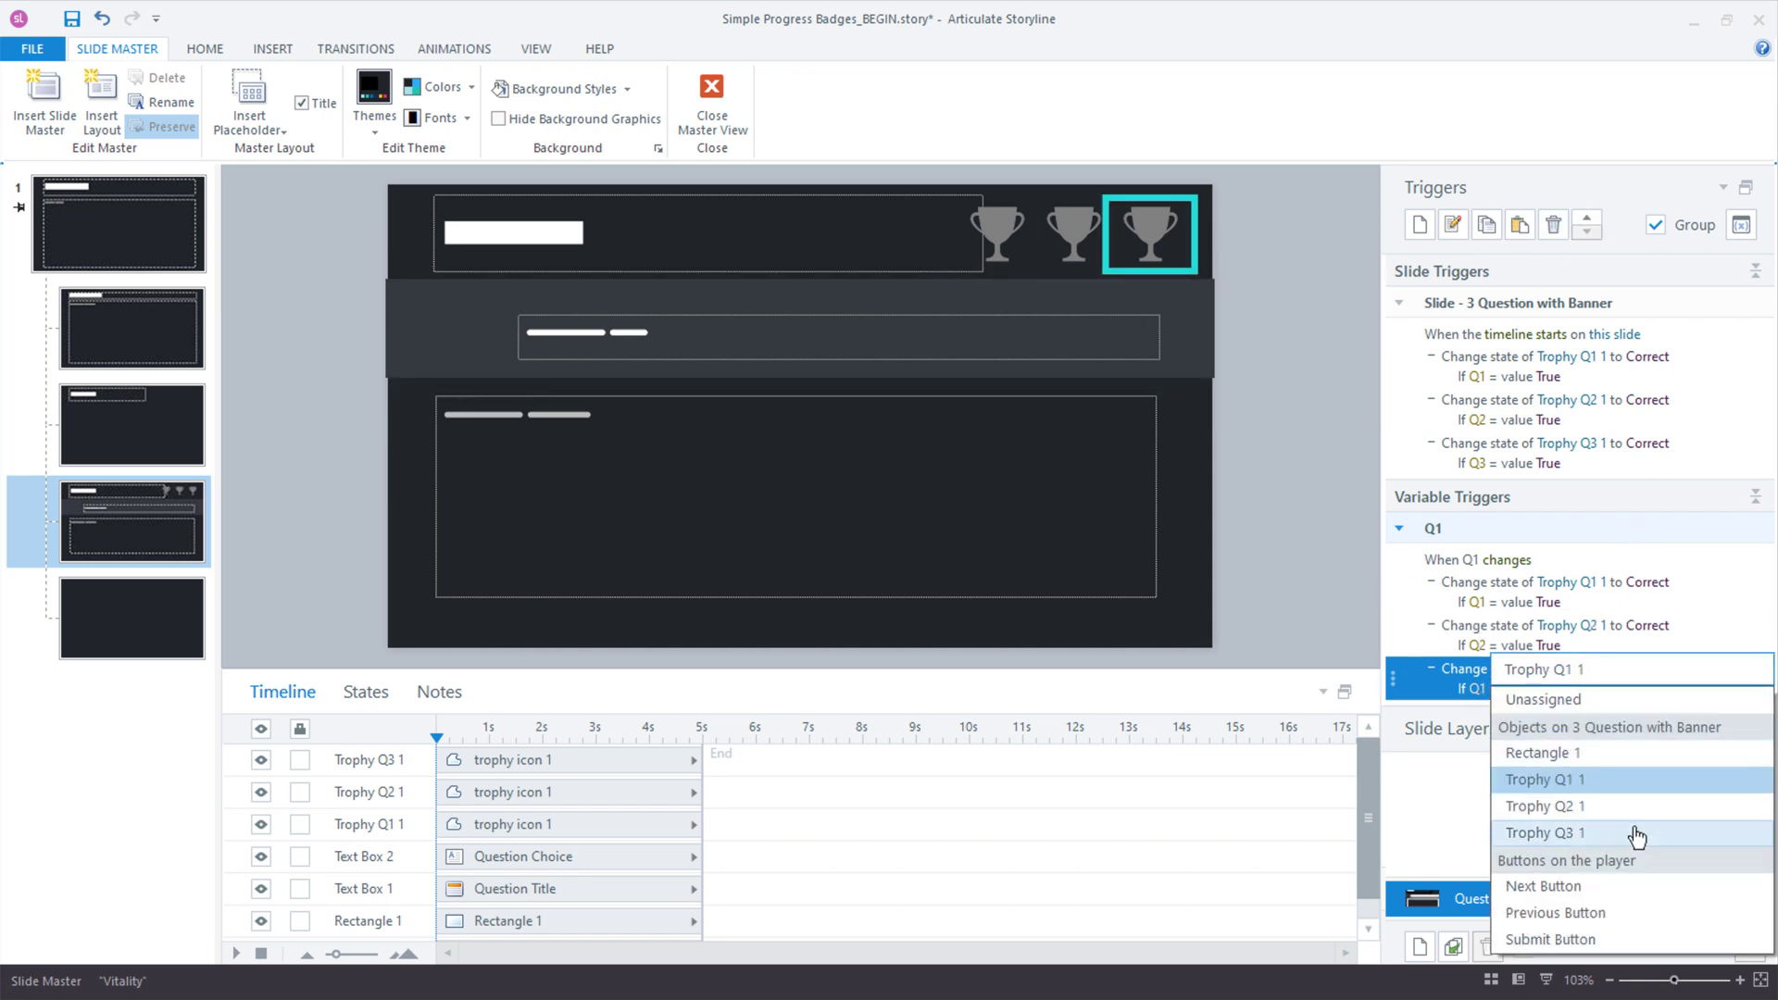
{"action": "left_click", "coordinate": [1632, 833]}
{"action": "left_click", "coordinate": [1486, 693]}
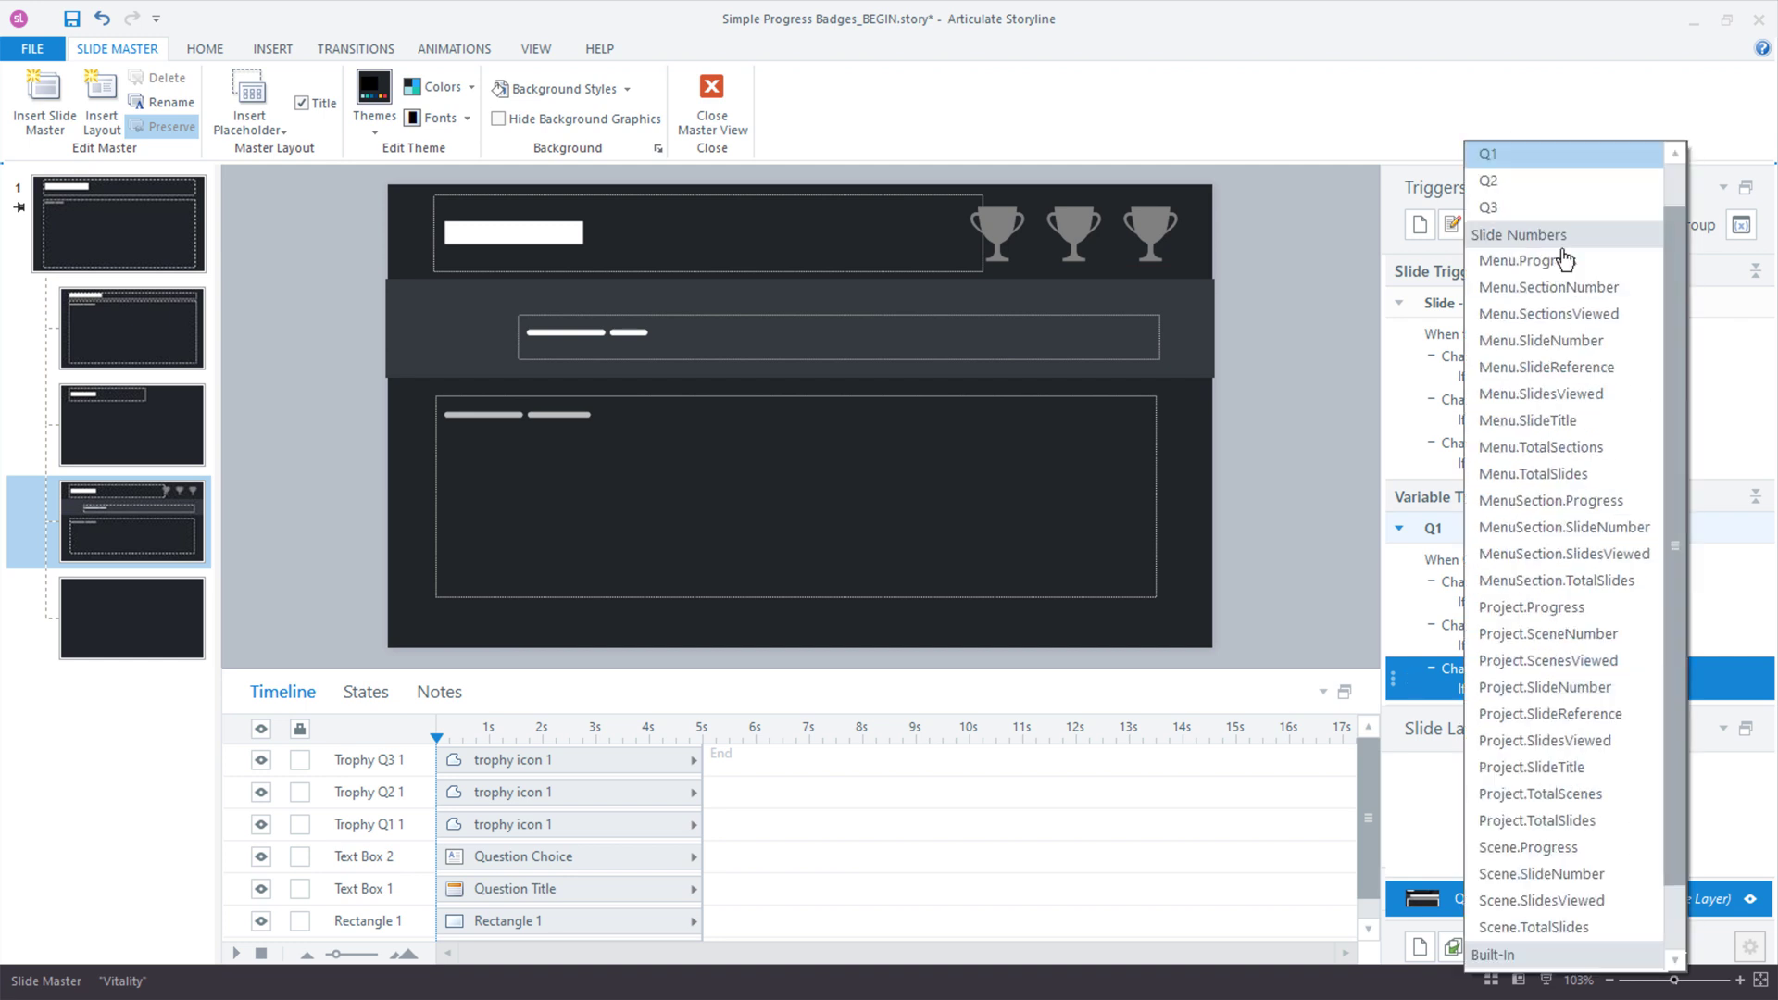
{"action": "left_click", "coordinate": [1548, 207]}
{"action": "left_click_drag", "start_coordinate": [1633, 708], "coordinate": [1625, 776]}
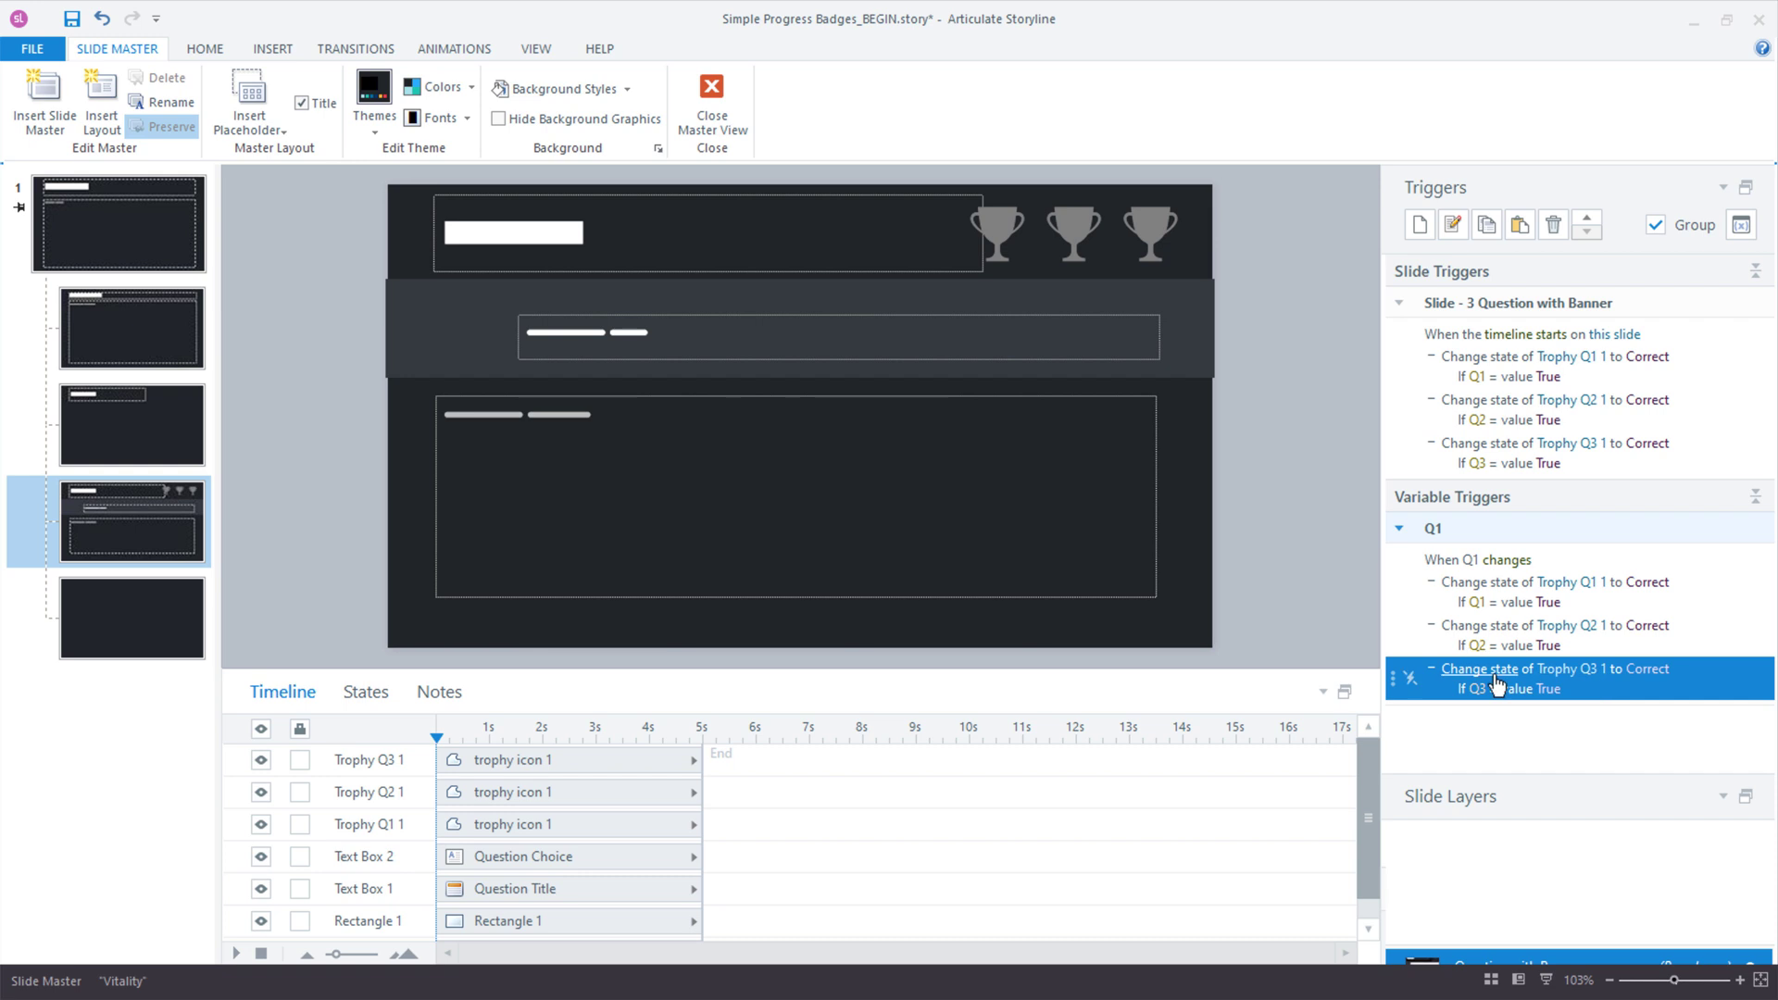
Exit the master, preview, answer question one with the first choice, and continue to question two.
{"action": "left_click", "coordinate": [711, 104]}
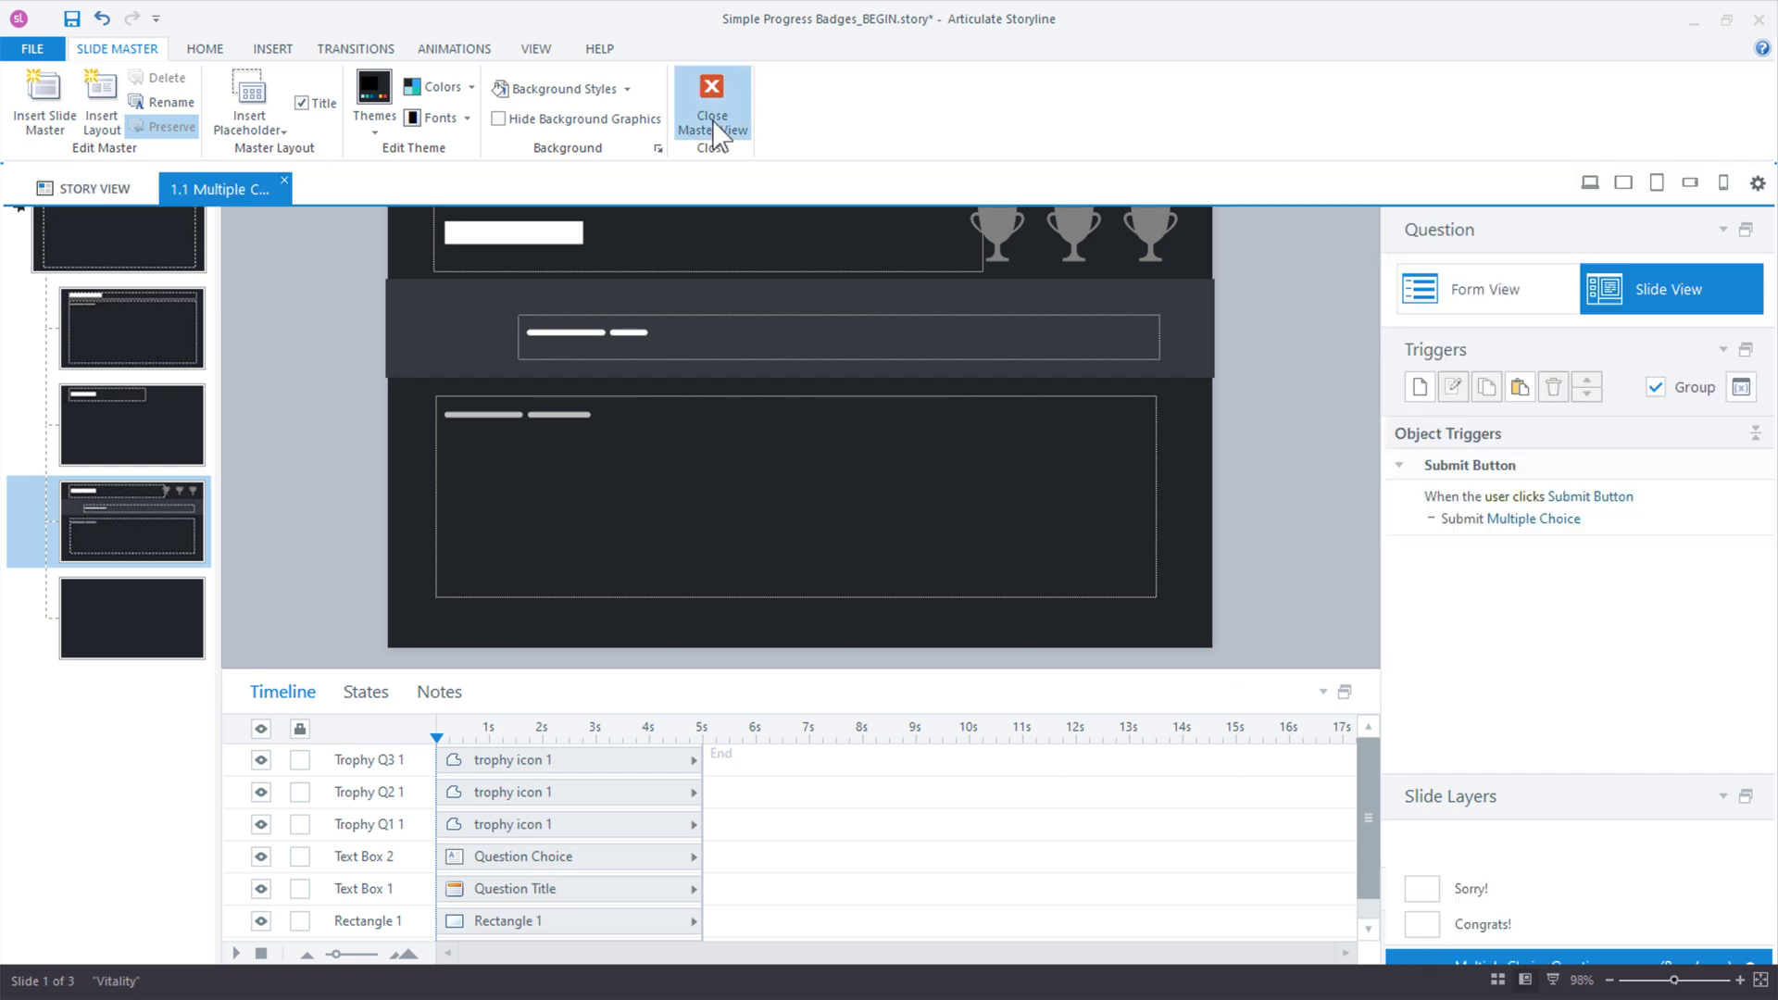
{"action": "left_click", "coordinate": [1345, 90]}
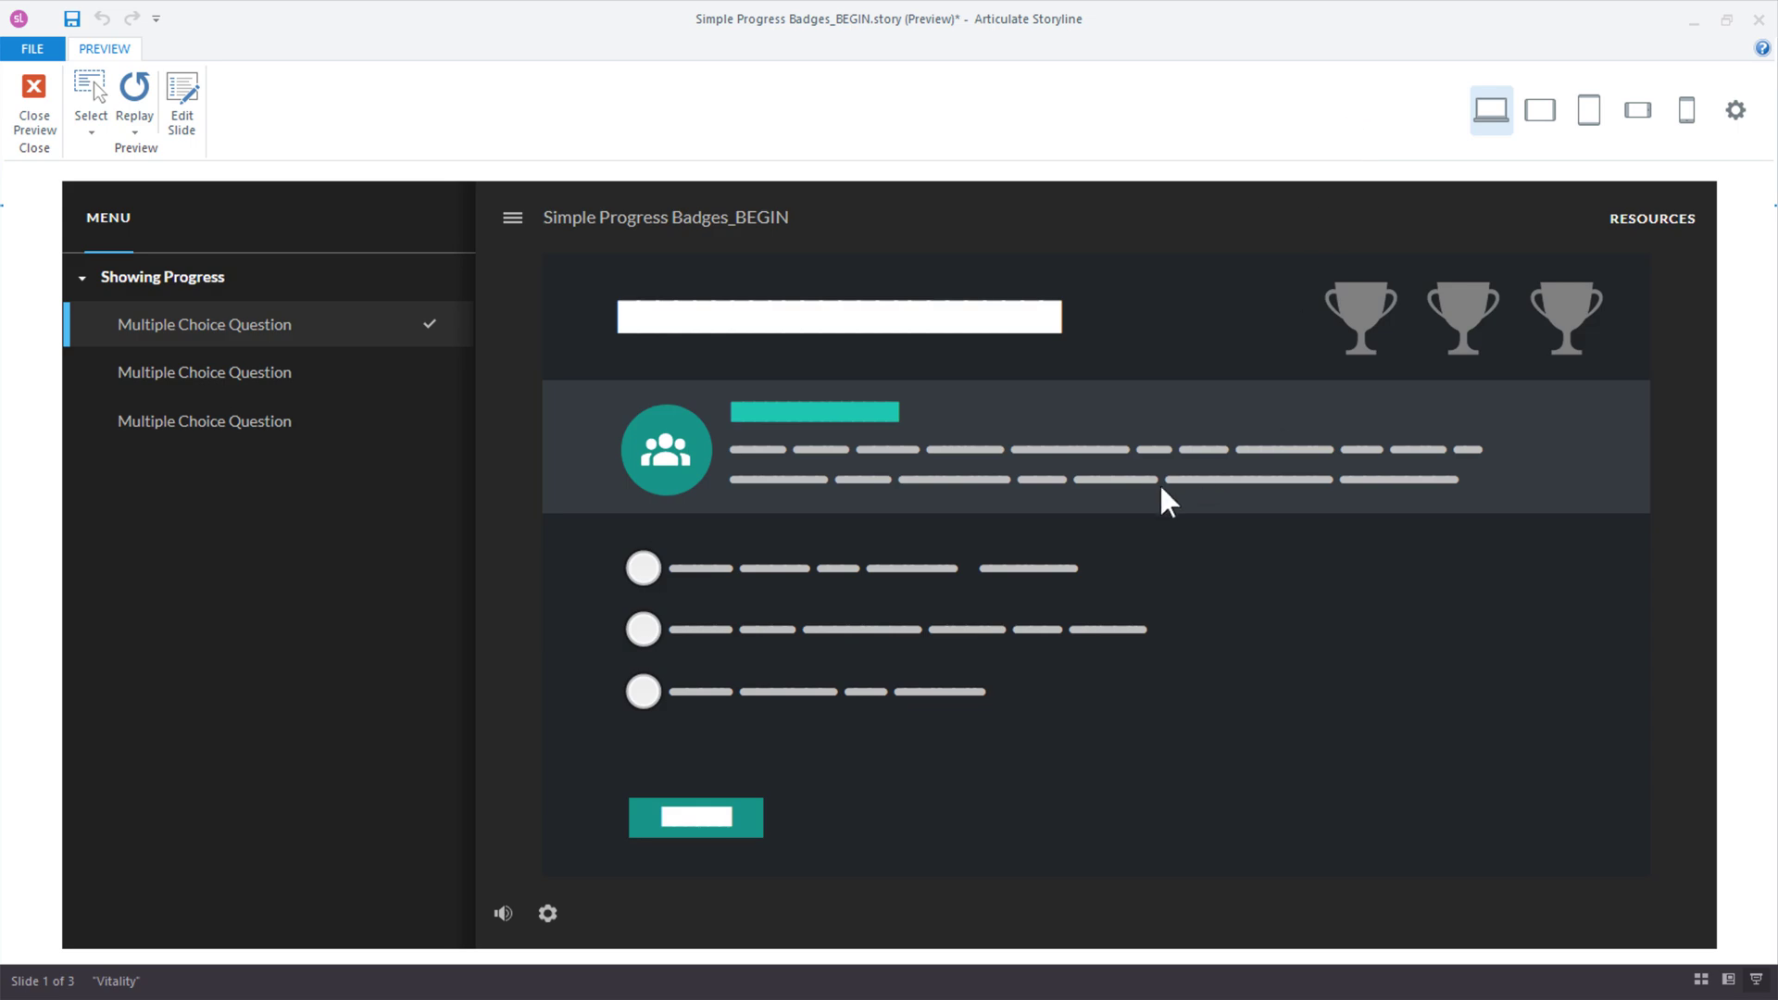
{"action": "left_click", "coordinate": [646, 572]}
{"action": "left_click", "coordinate": [677, 818]}
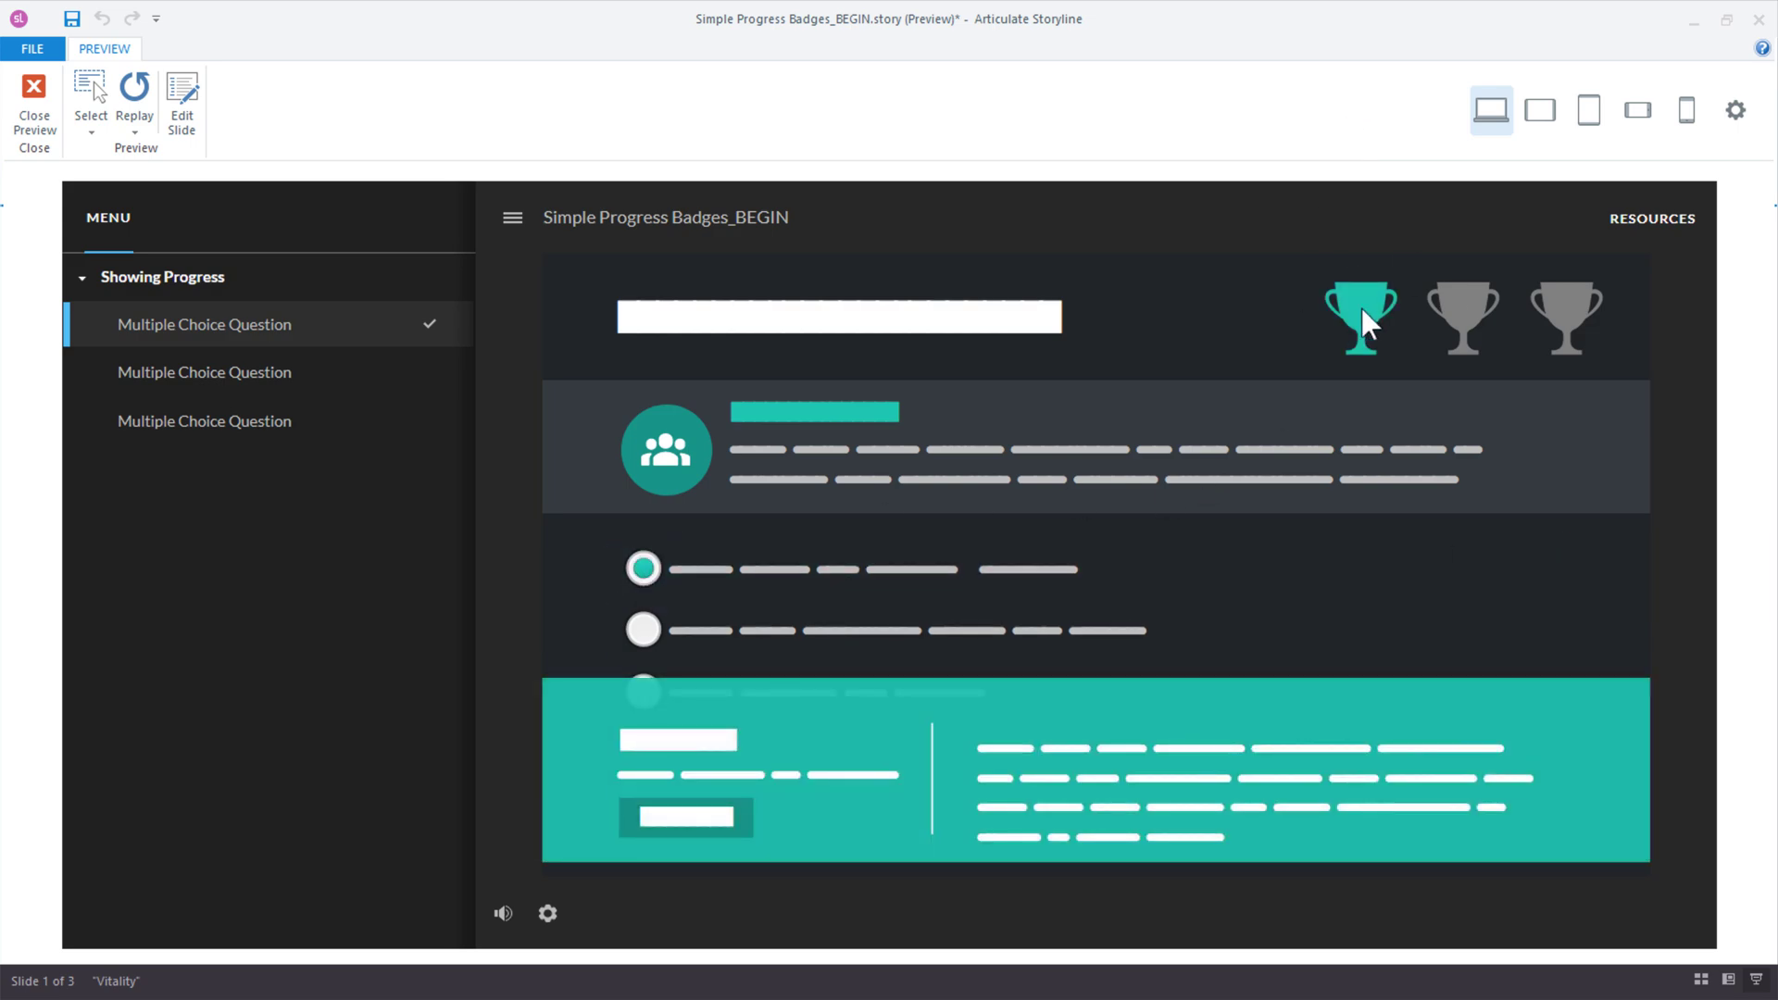
{"action": "left_click", "coordinate": [701, 827]}
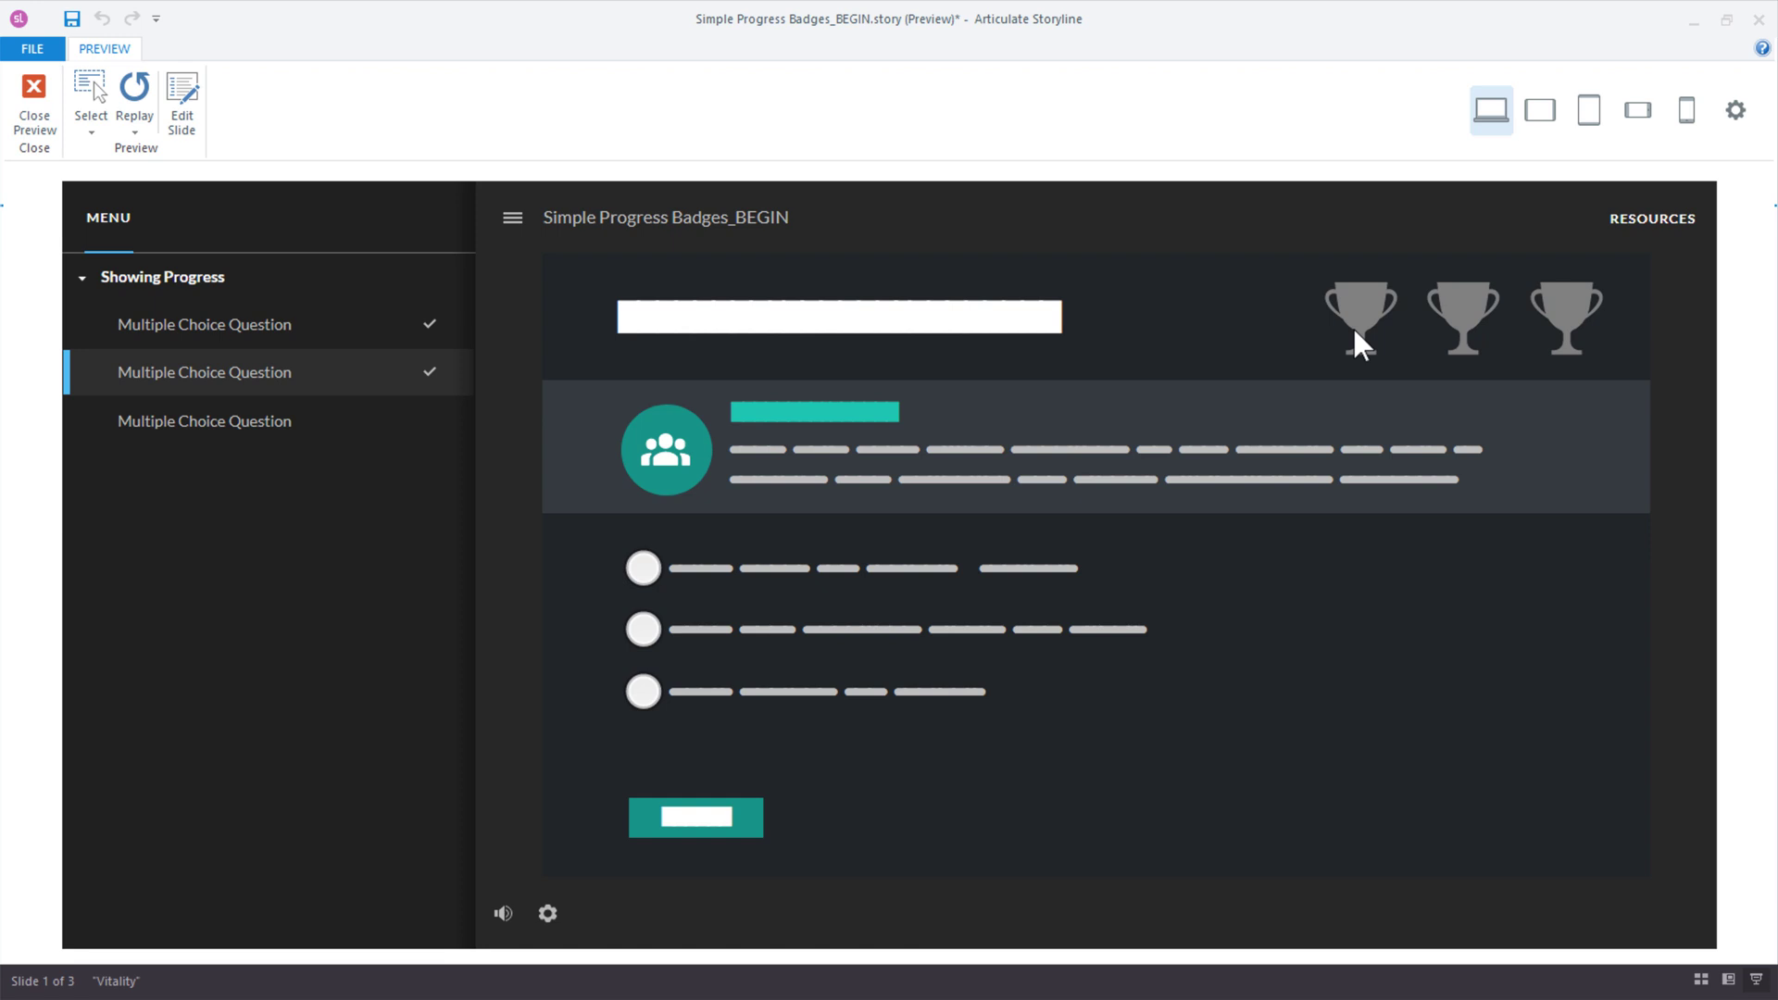
Reopen the slide master, re-enable the timeline-start trophy triggers, and select the three trophies.
{"action": "left_click", "coordinate": [34, 93]}
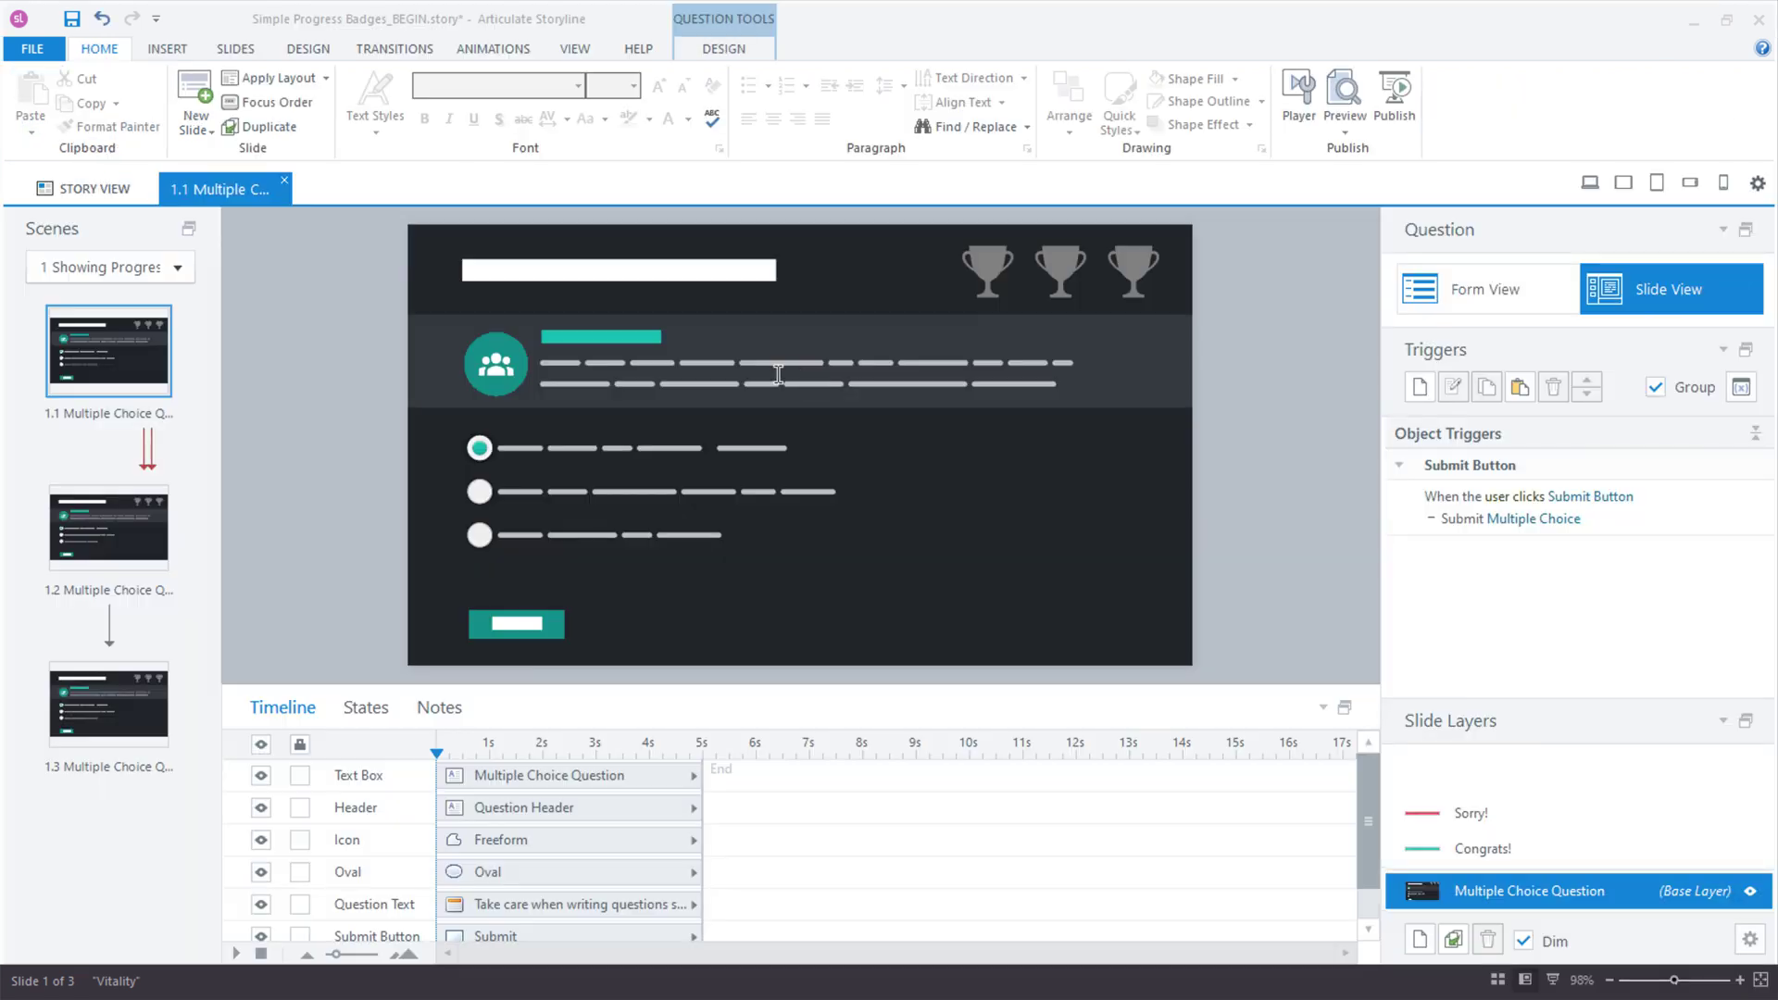
{"action": "left_click", "coordinate": [574, 48]}
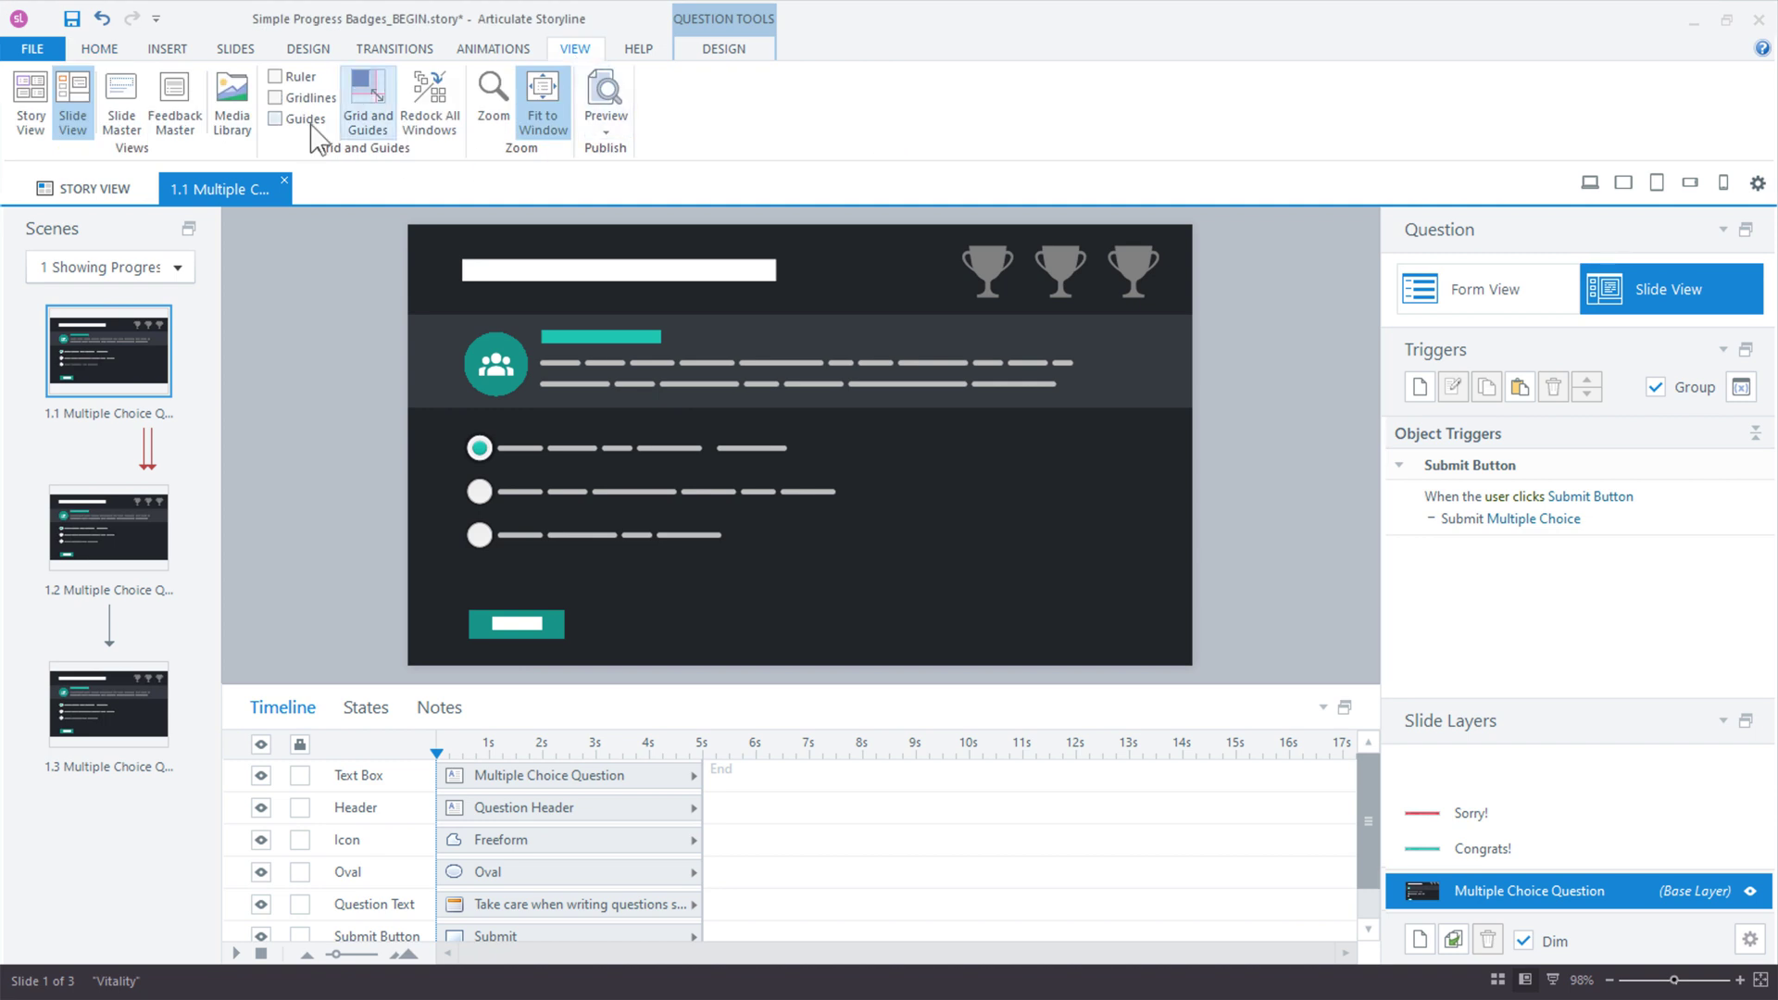
{"action": "left_click", "coordinate": [121, 90]}
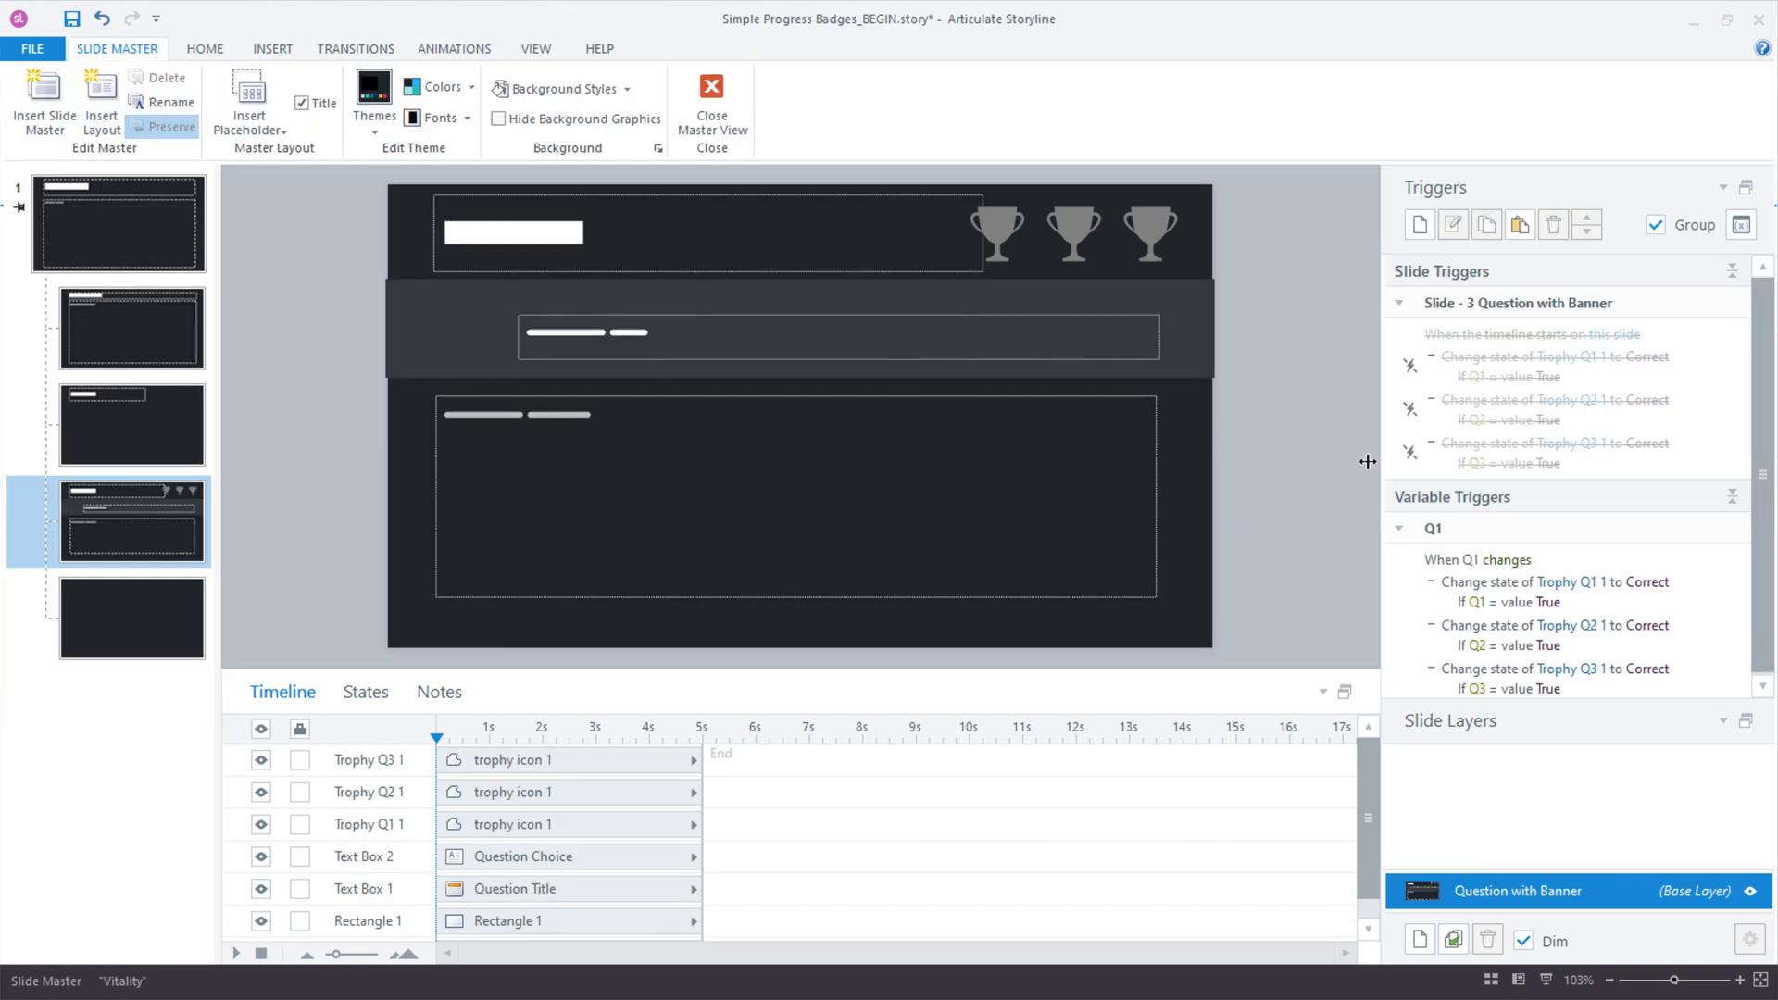
{"action": "left_click", "coordinate": [1409, 365]}
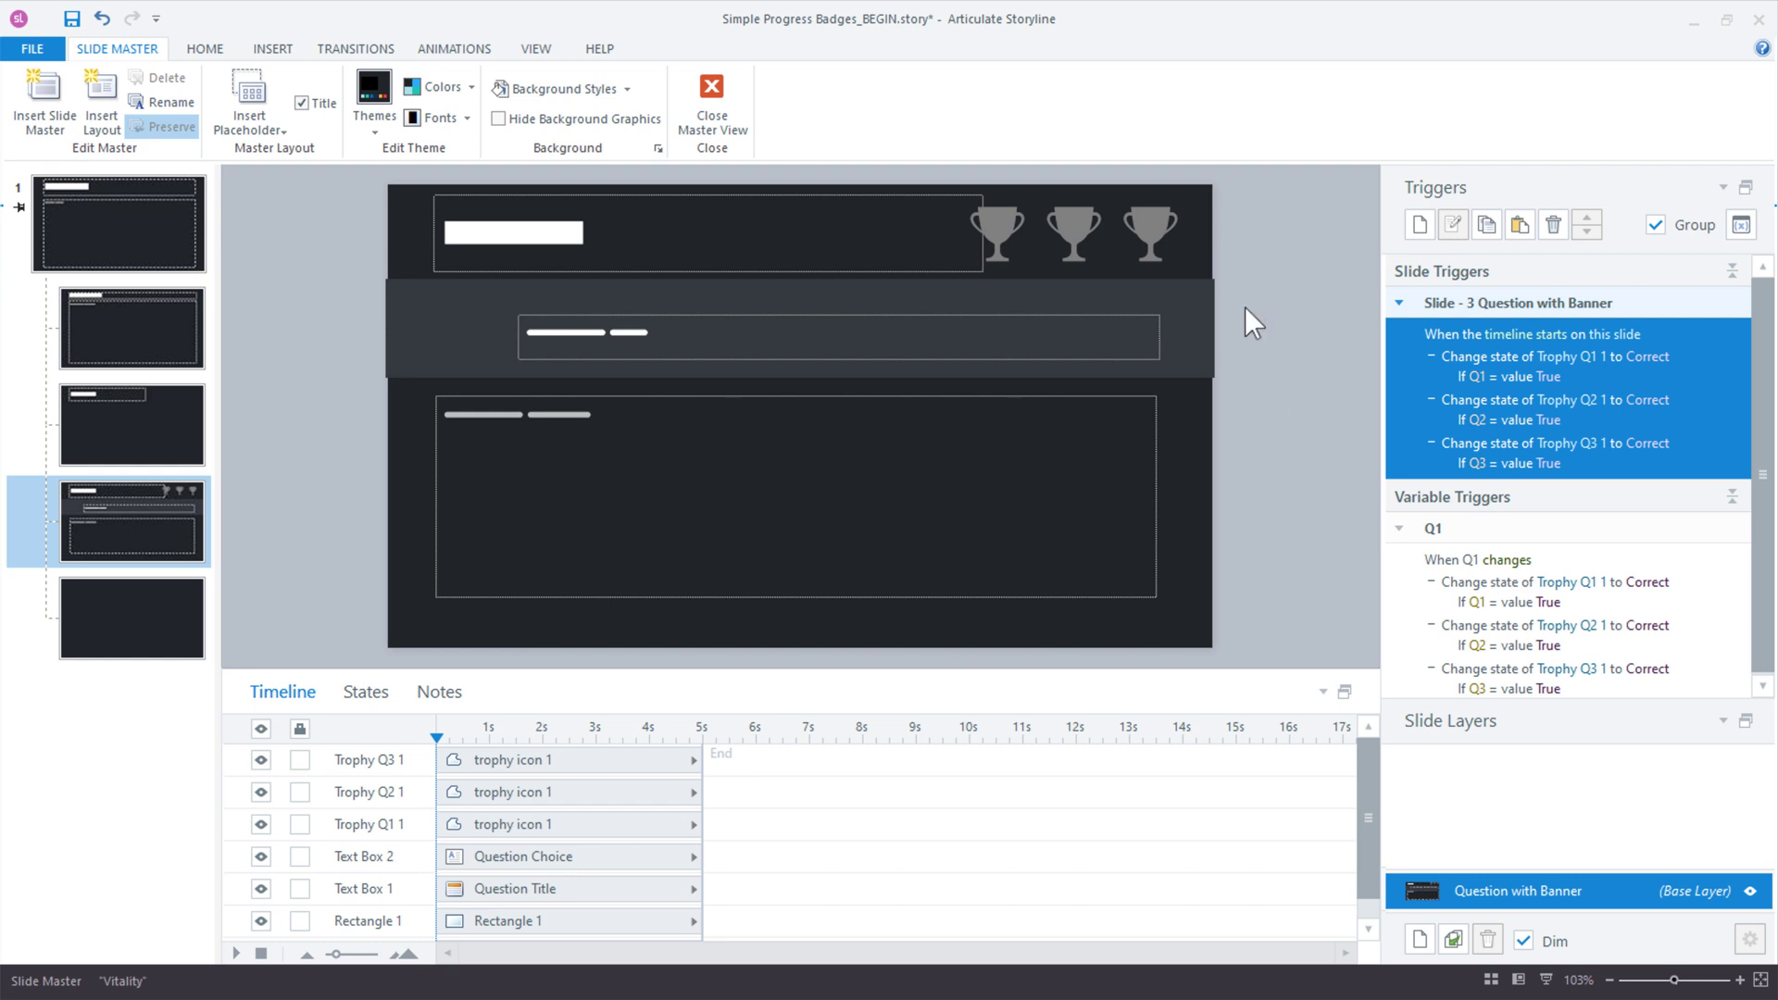
{"action": "left_click_drag", "start_coordinate": [1269, 263], "coordinate": [941, 224]}
Duplicate the rightmost trophy to its right and name the copy Trophy Q4.
{"action": "left_click", "coordinate": [1226, 254]}
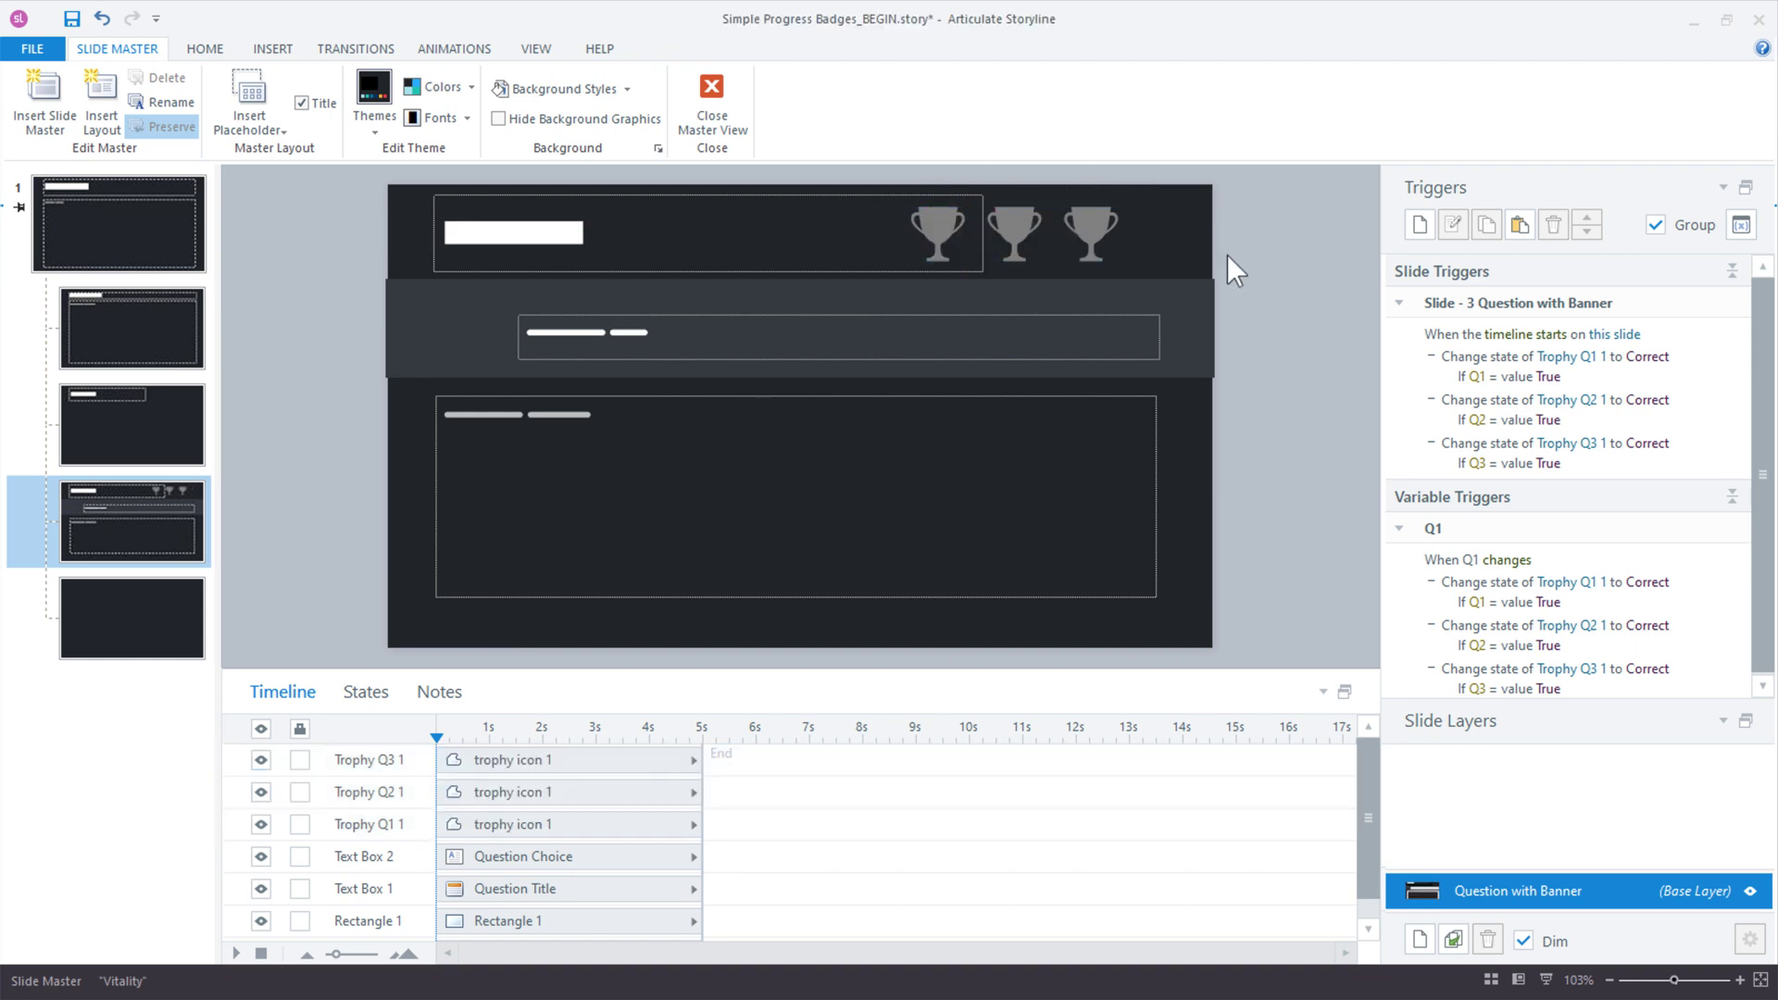
{"action": "left_click", "coordinate": [1085, 226]}
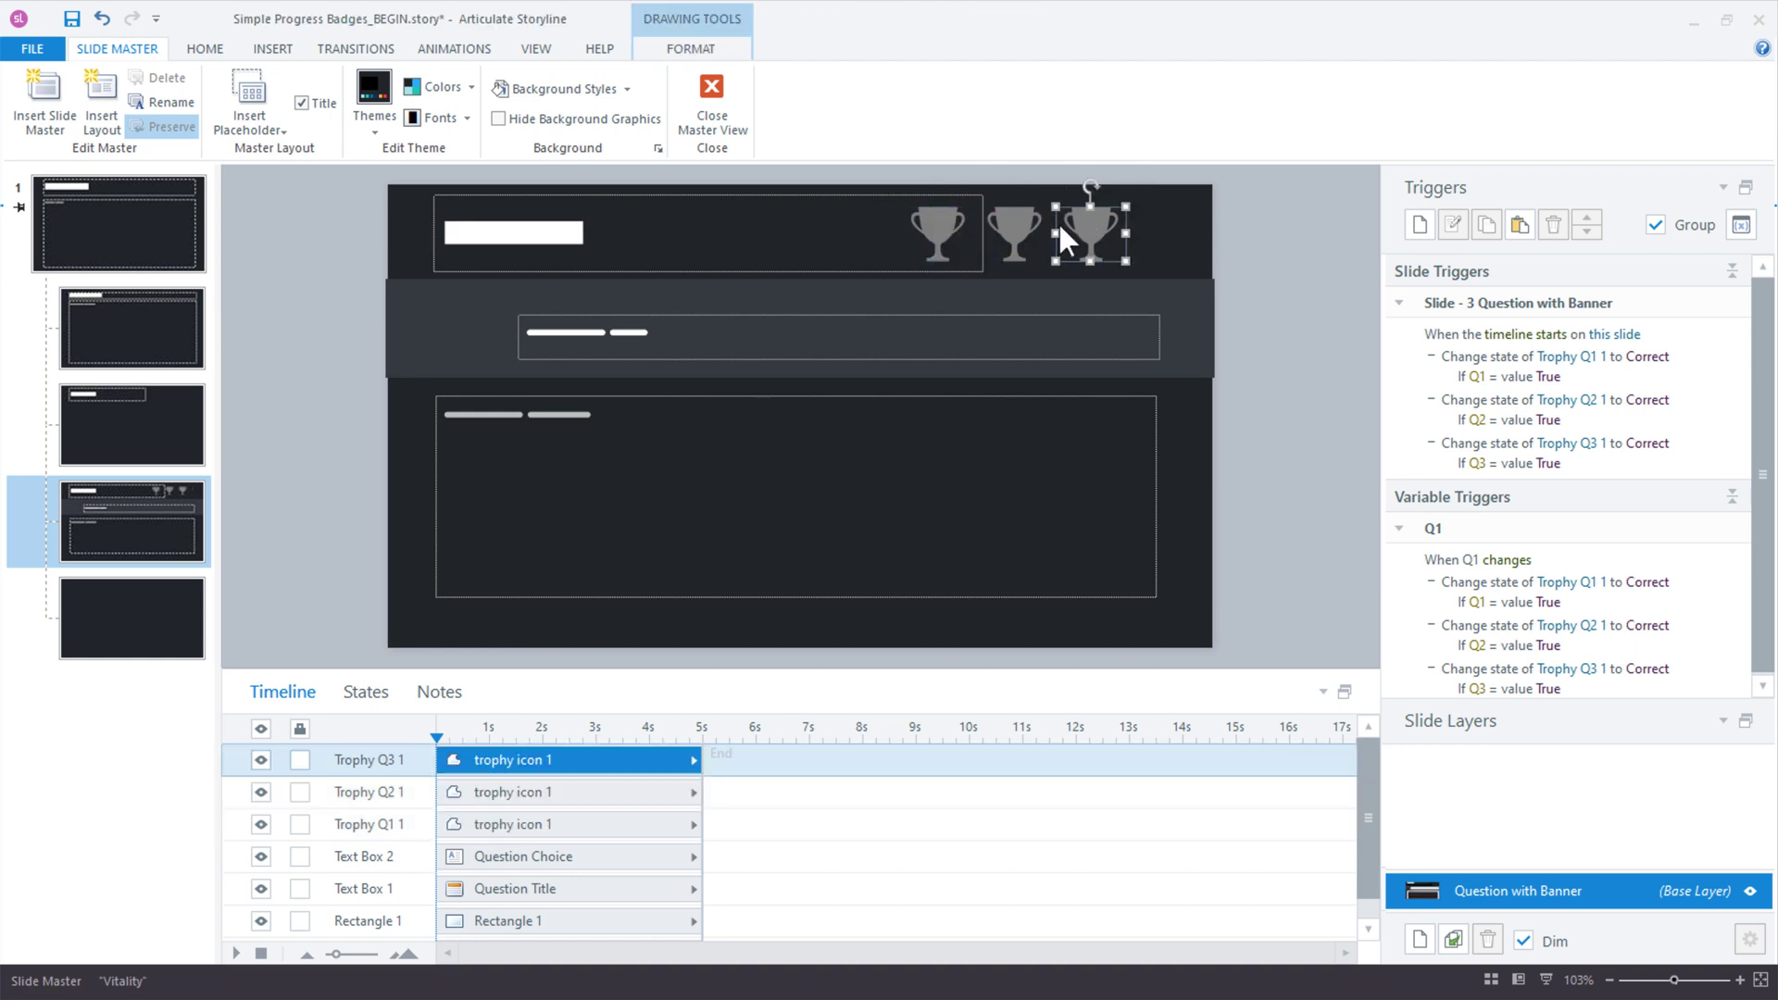
{"action": "left_click_drag", "start_coordinate": [1079, 230], "coordinate": [1165, 227]}
{"action": "double_click", "coordinate": [387, 759]}
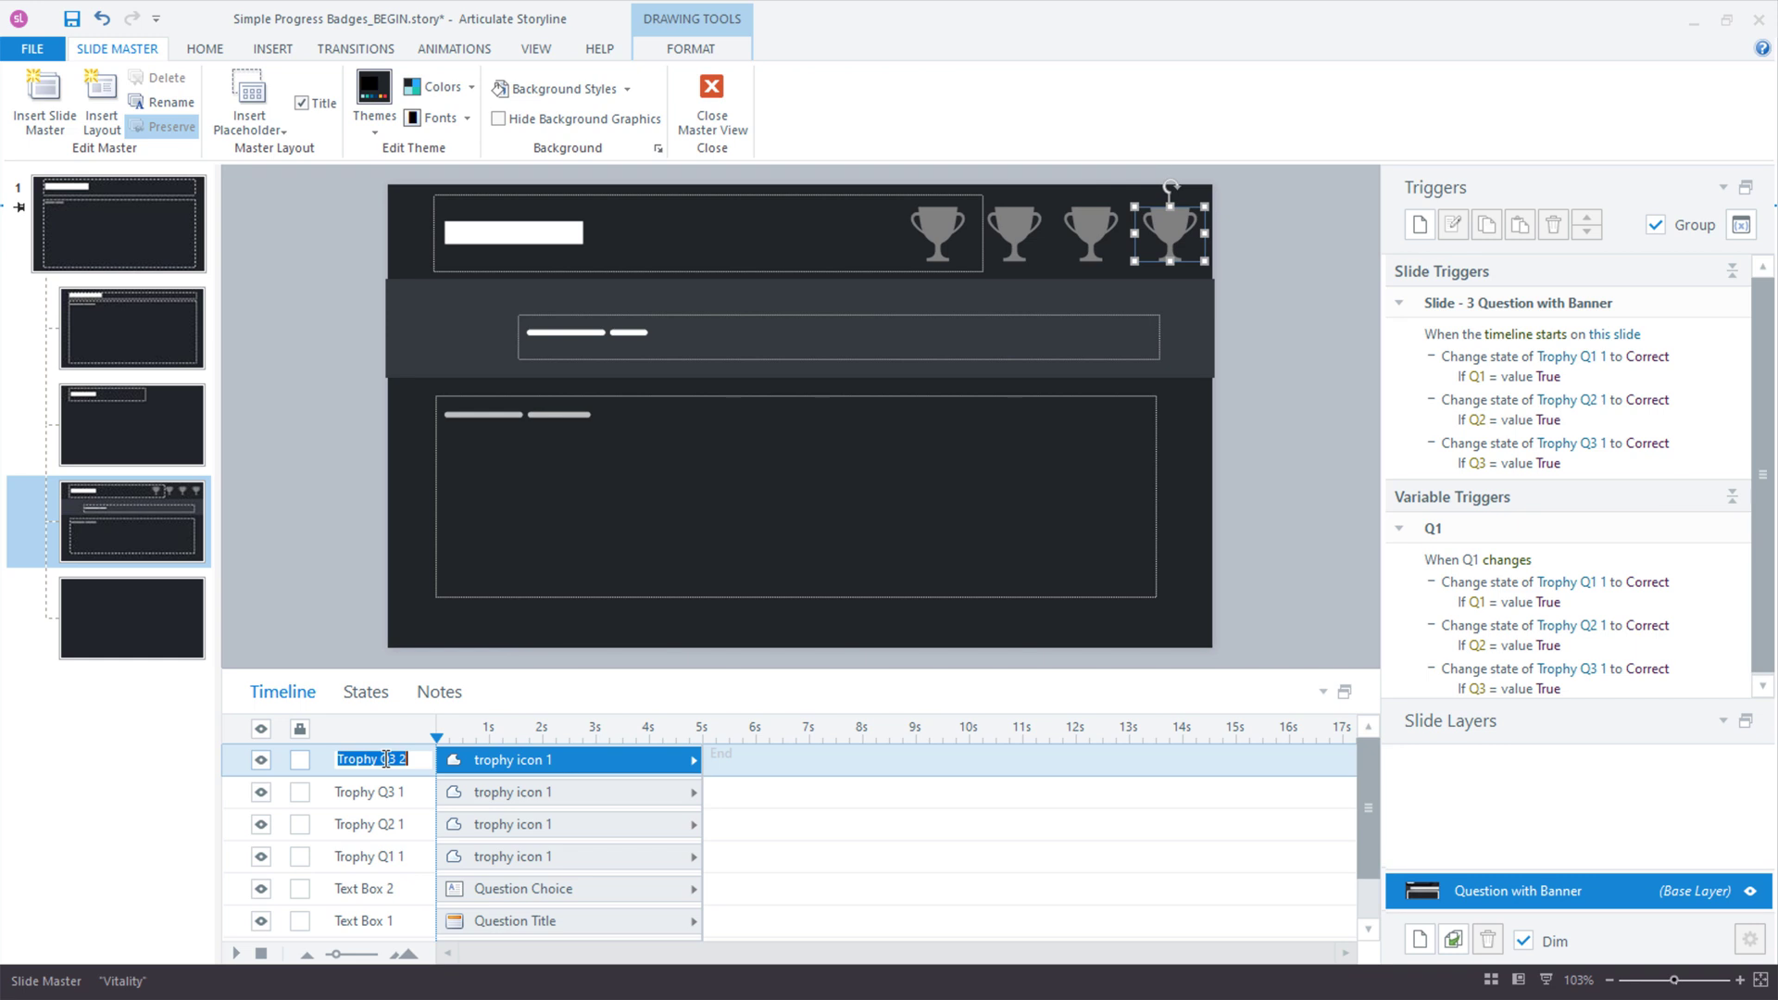
{"action": "type", "text": "Trophy Q4"}
{"action": "key", "text": "Return"}
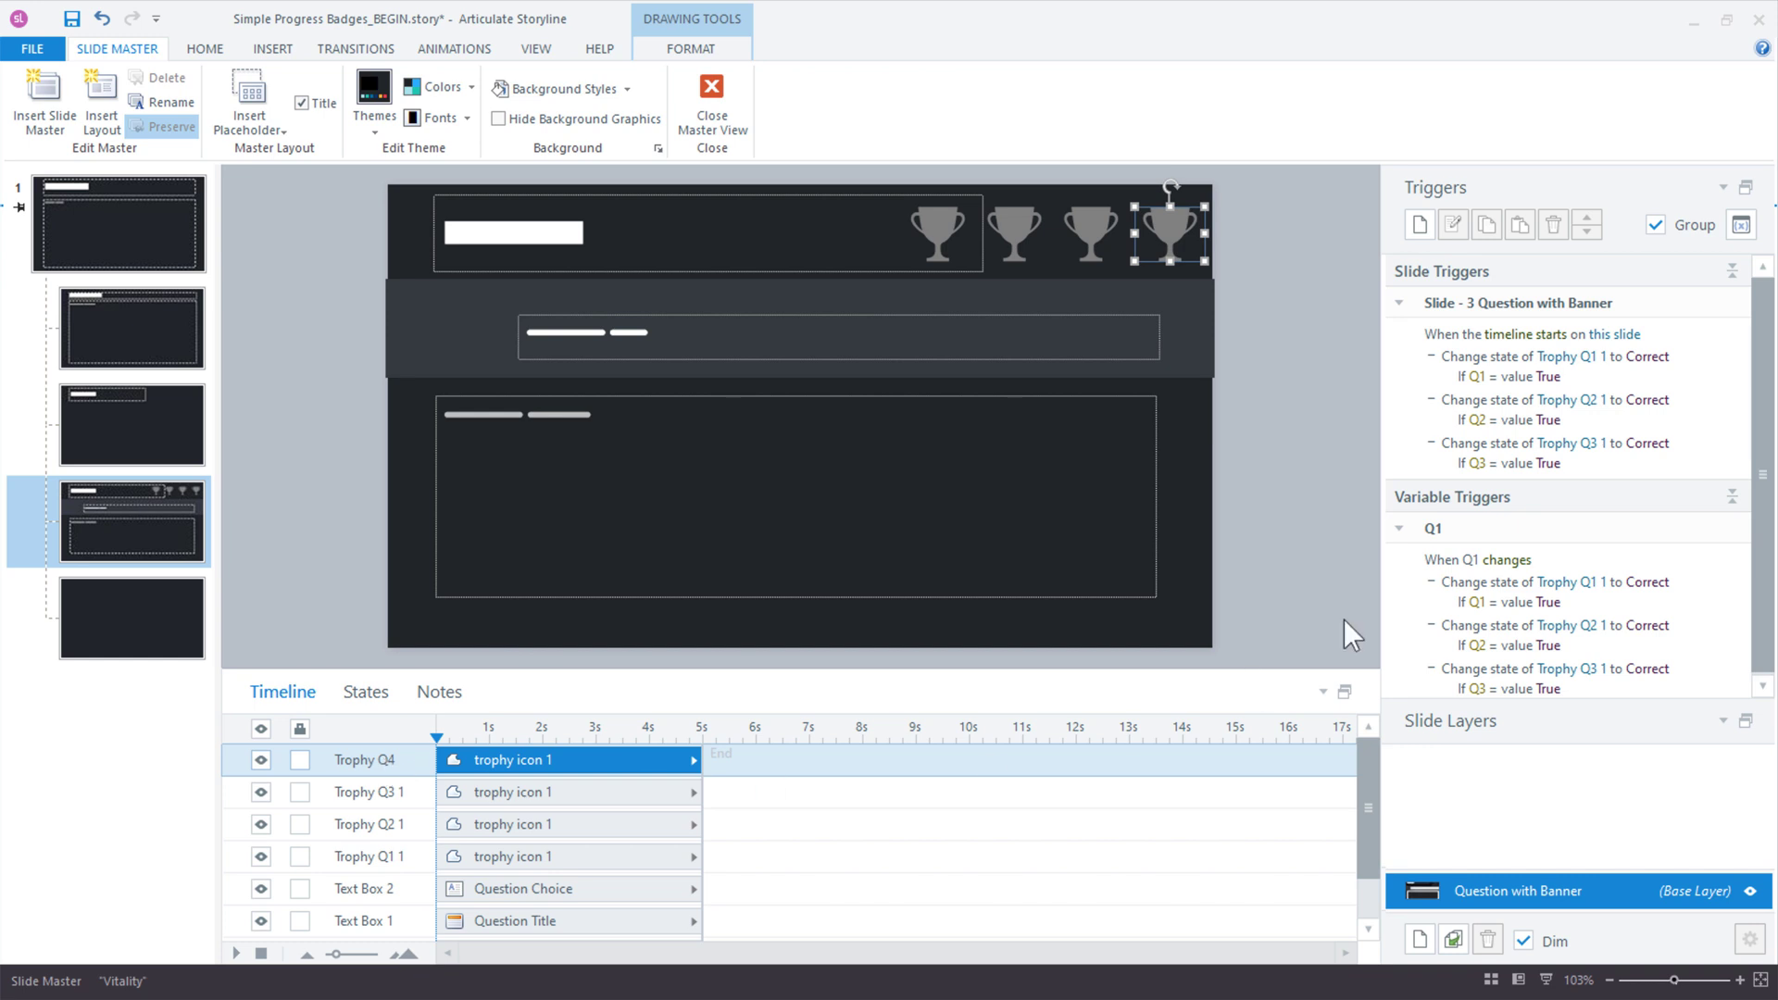
Create a True/False project variable named Q4.
{"action": "left_click", "coordinate": [1741, 225]}
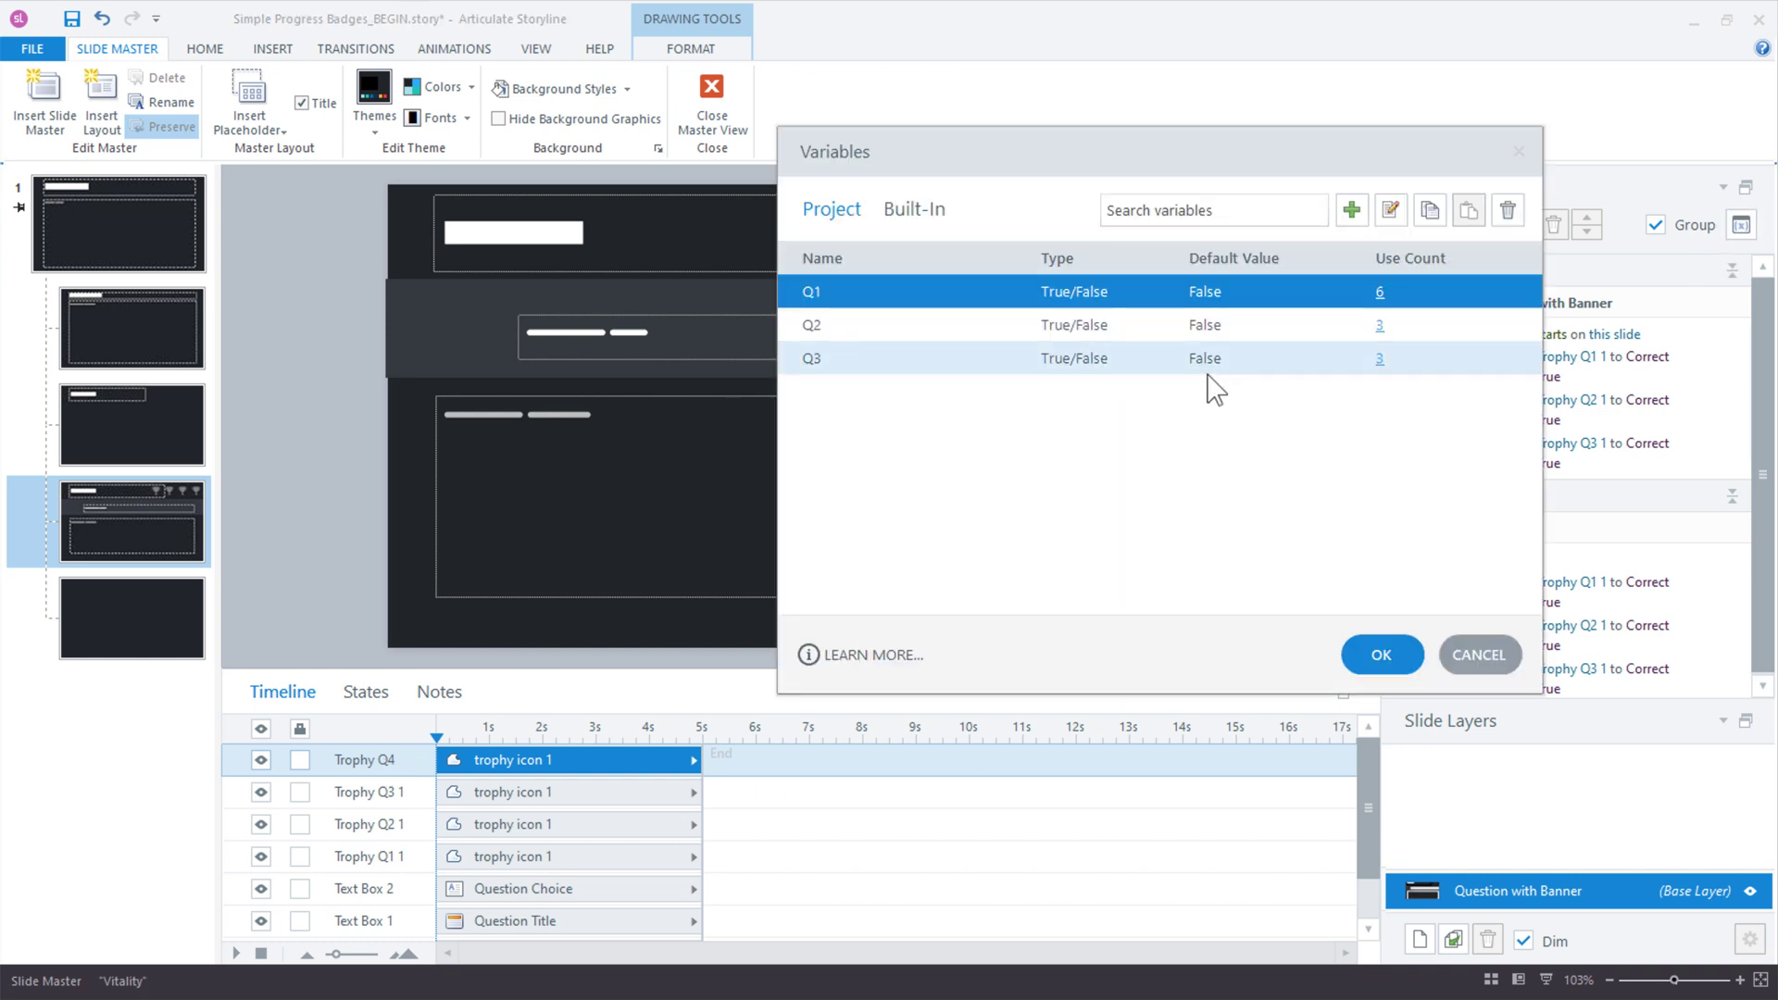
{"action": "left_click", "coordinate": [1352, 211]}
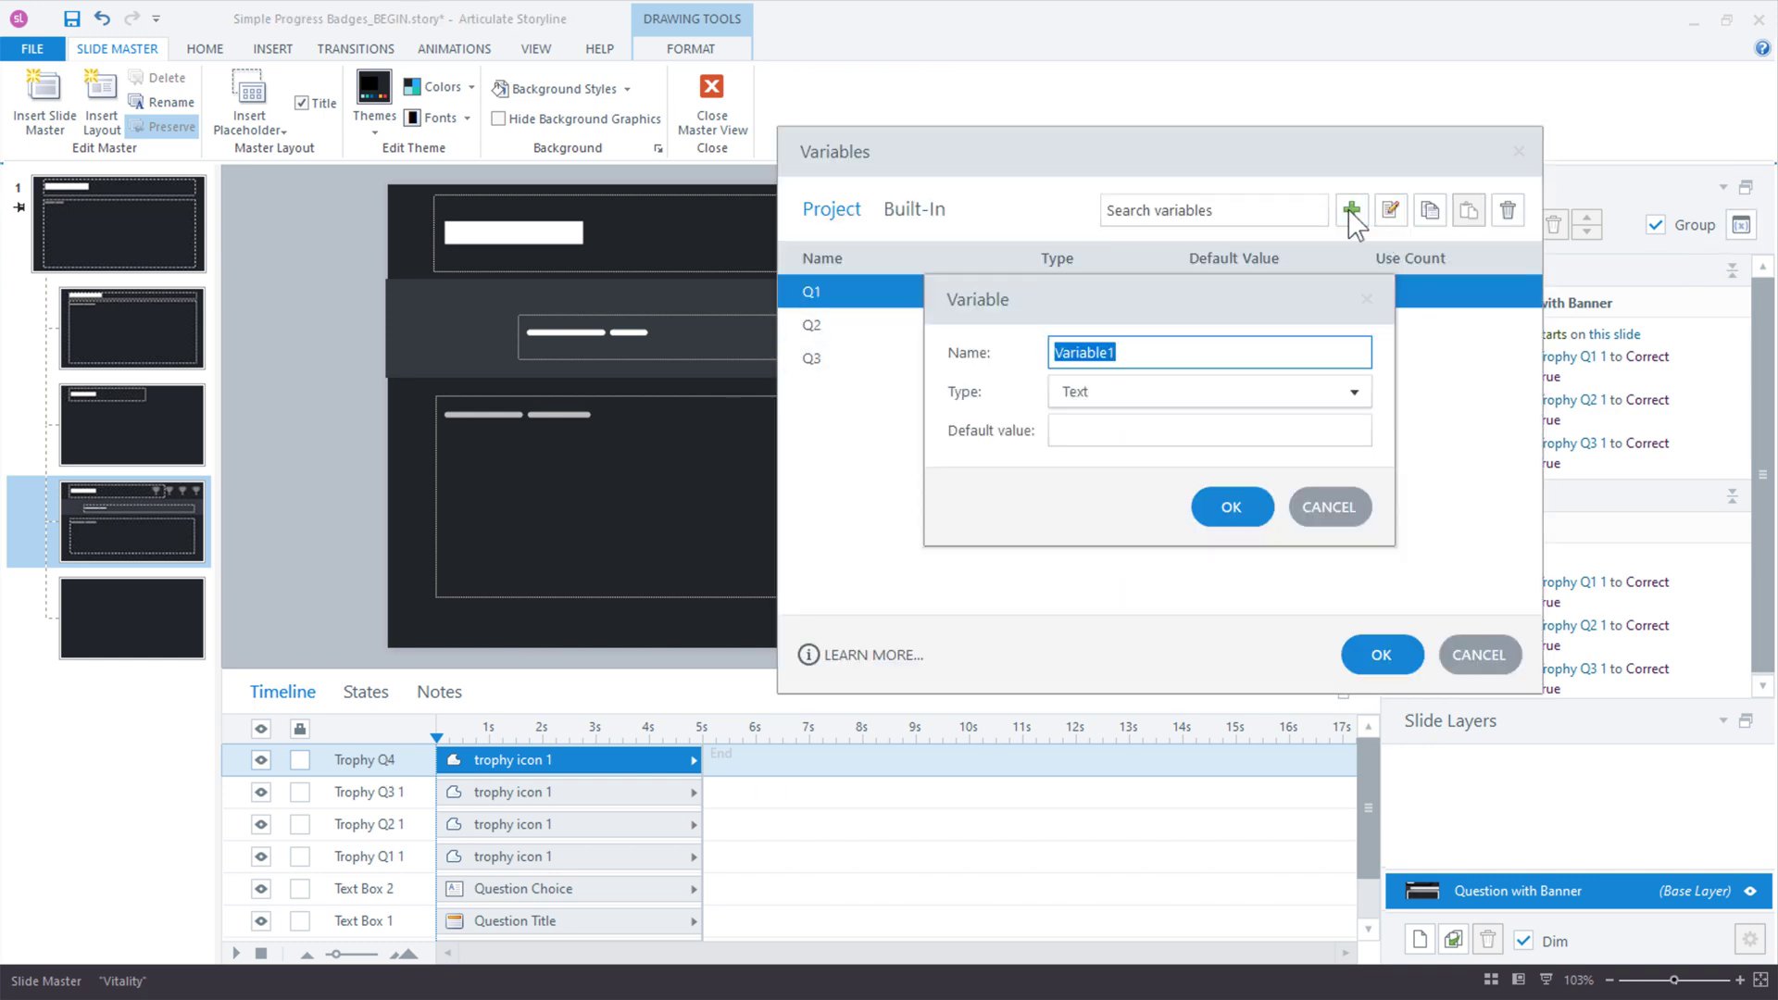
{"action": "type", "text": "Q4"}
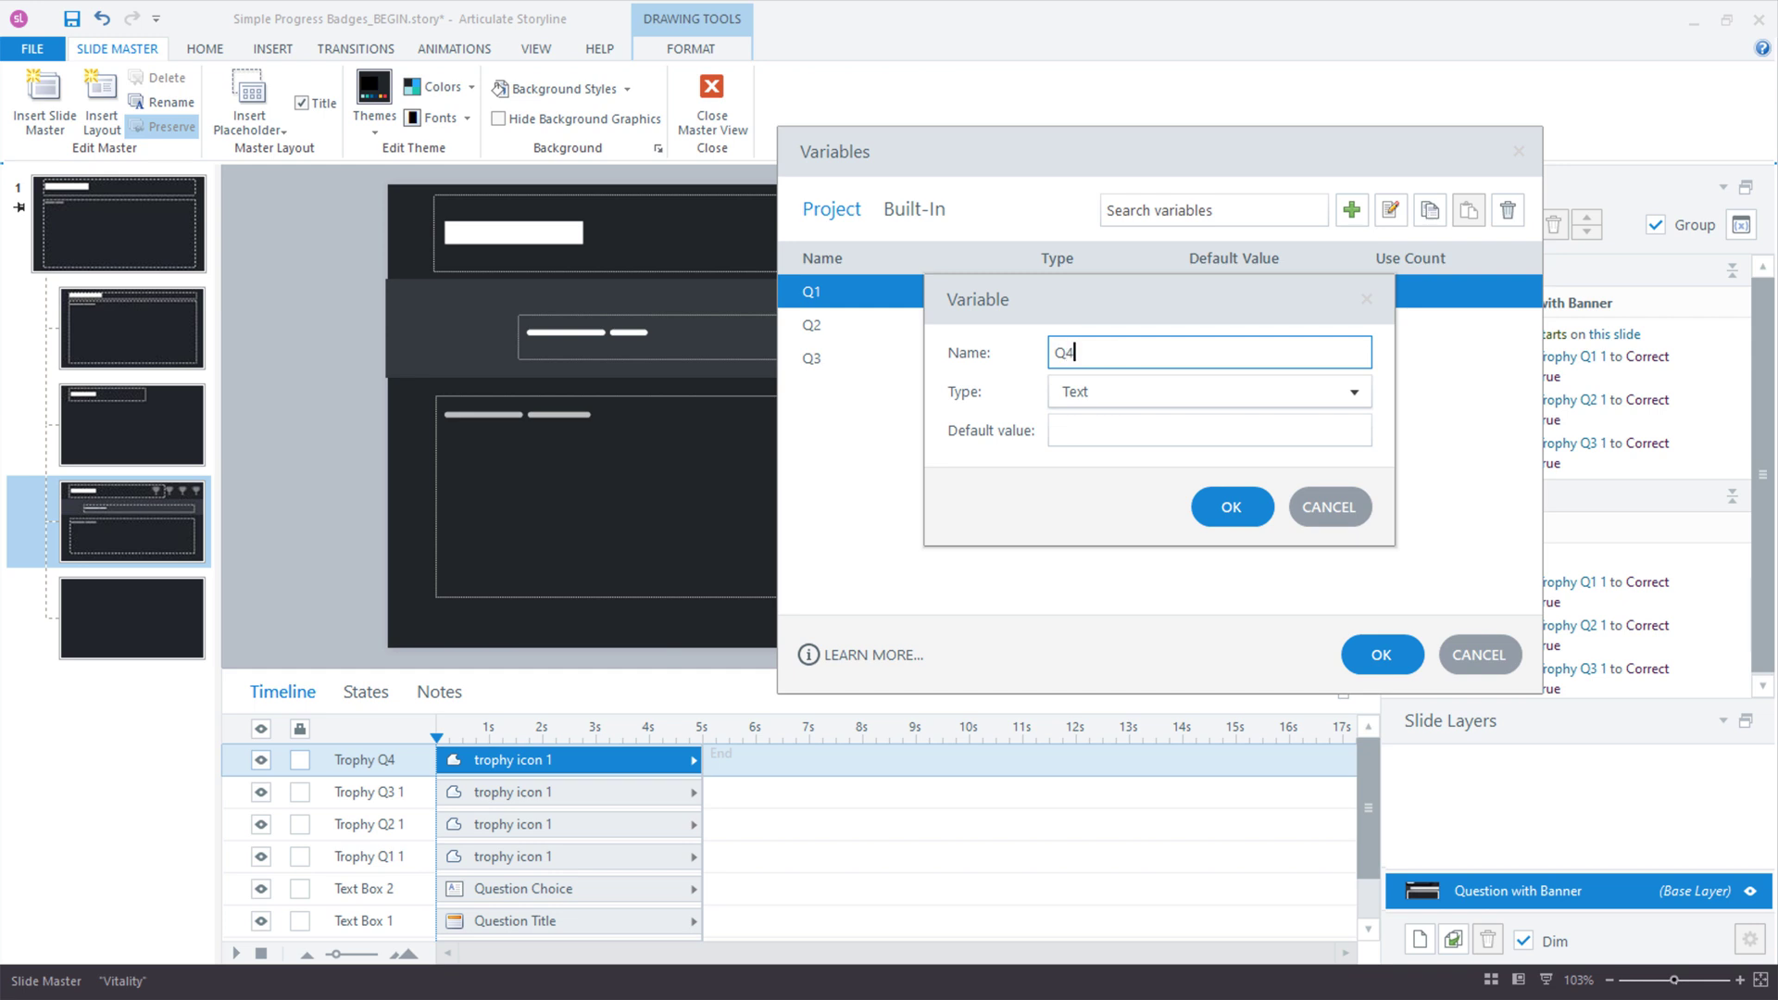
{"action": "left_click", "coordinate": [1183, 398]}
{"action": "left_click", "coordinate": [1186, 424]}
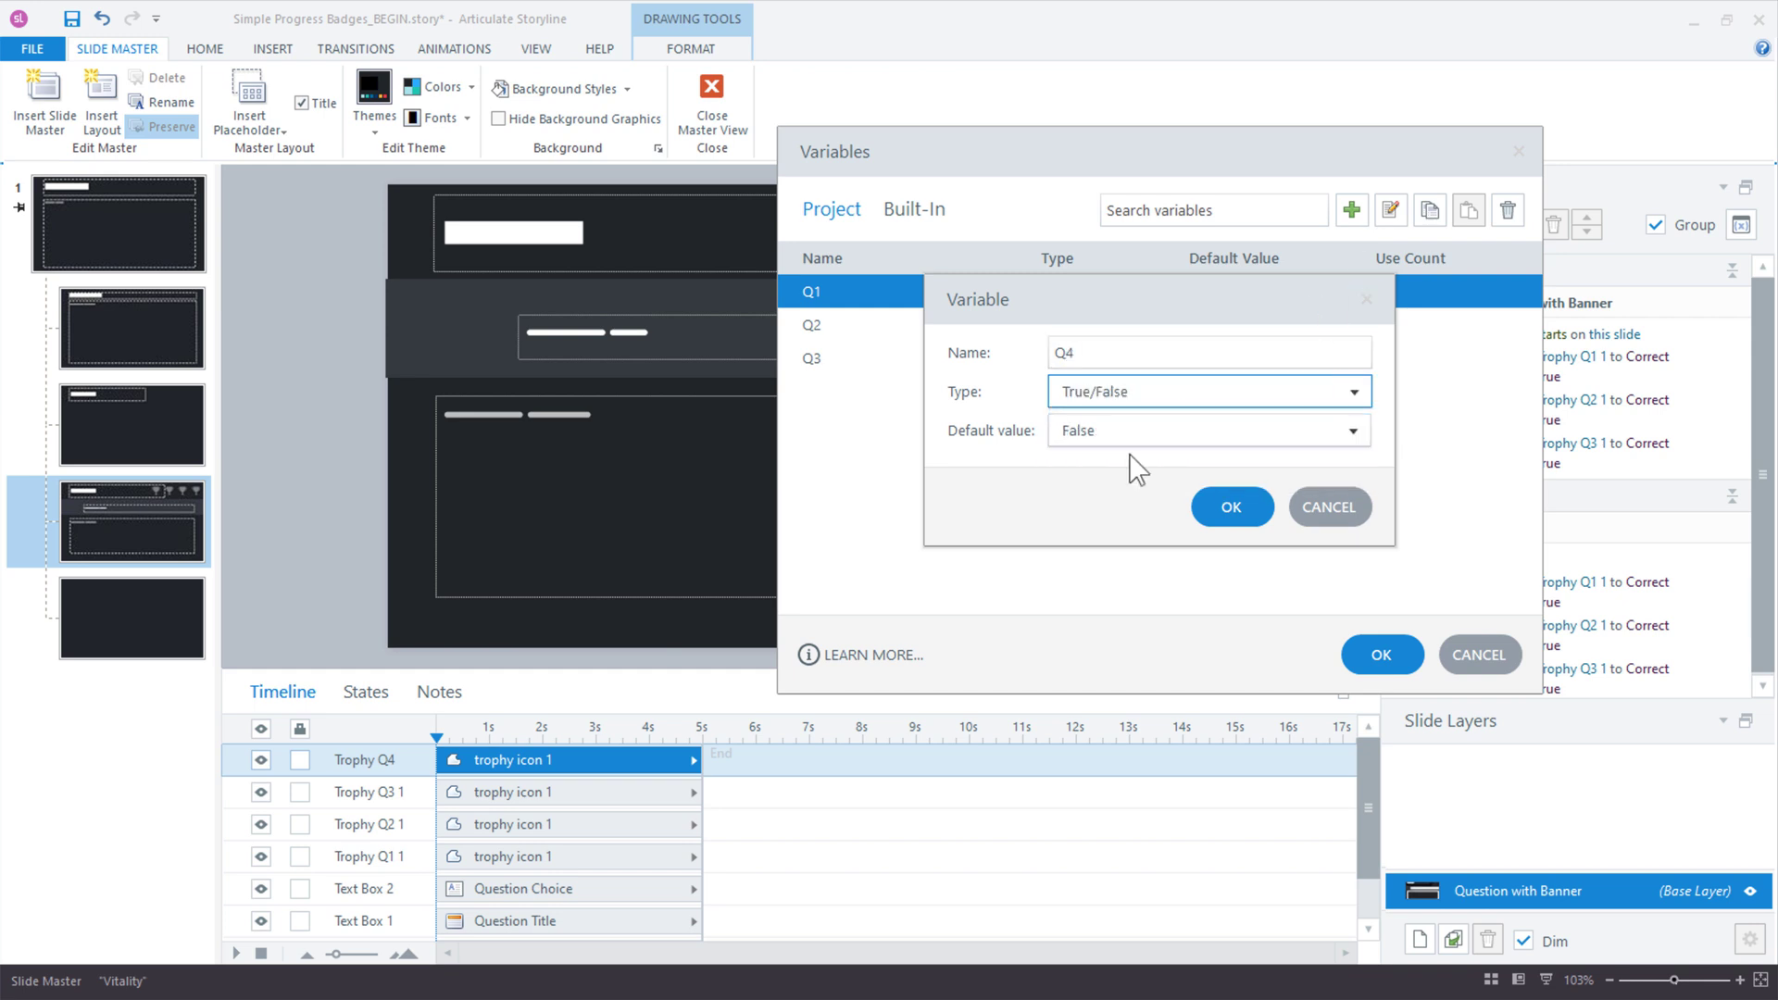
{"action": "left_click", "coordinate": [1232, 509]}
{"action": "left_click", "coordinate": [1381, 655]}
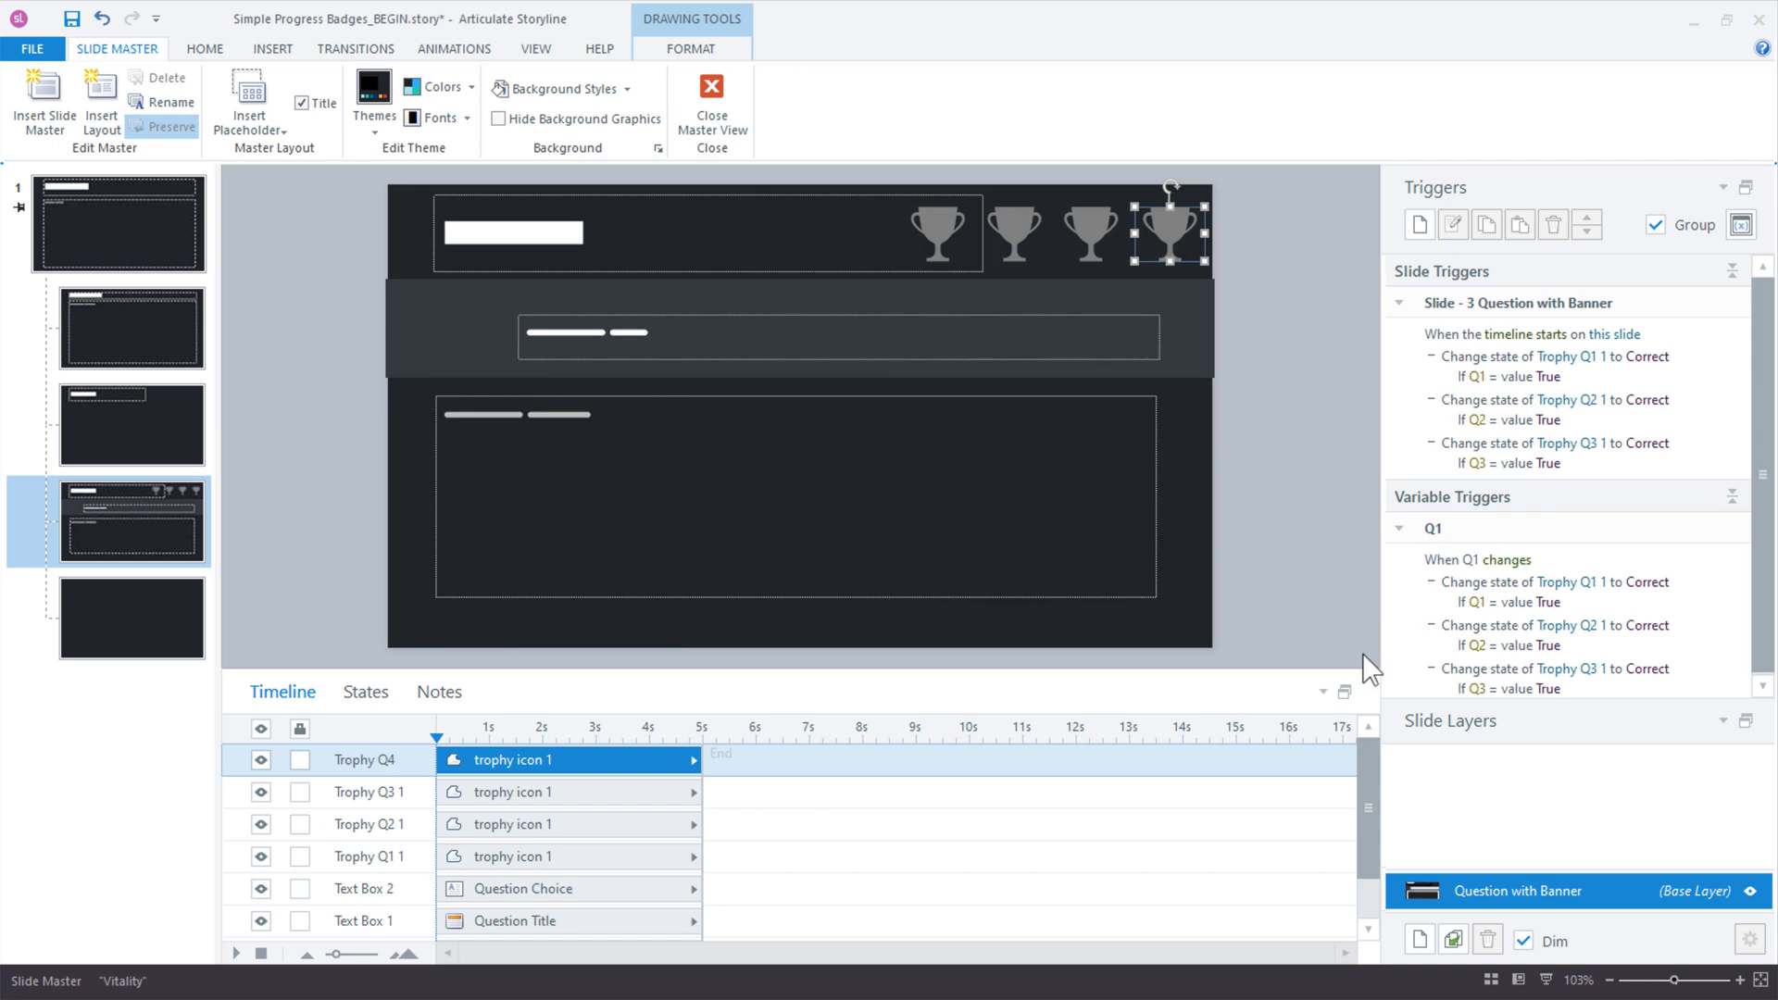
Select the Trophy Q3 1 trigger and the fourth trophy, then close the master view.
{"action": "left_click", "coordinate": [1616, 468]}
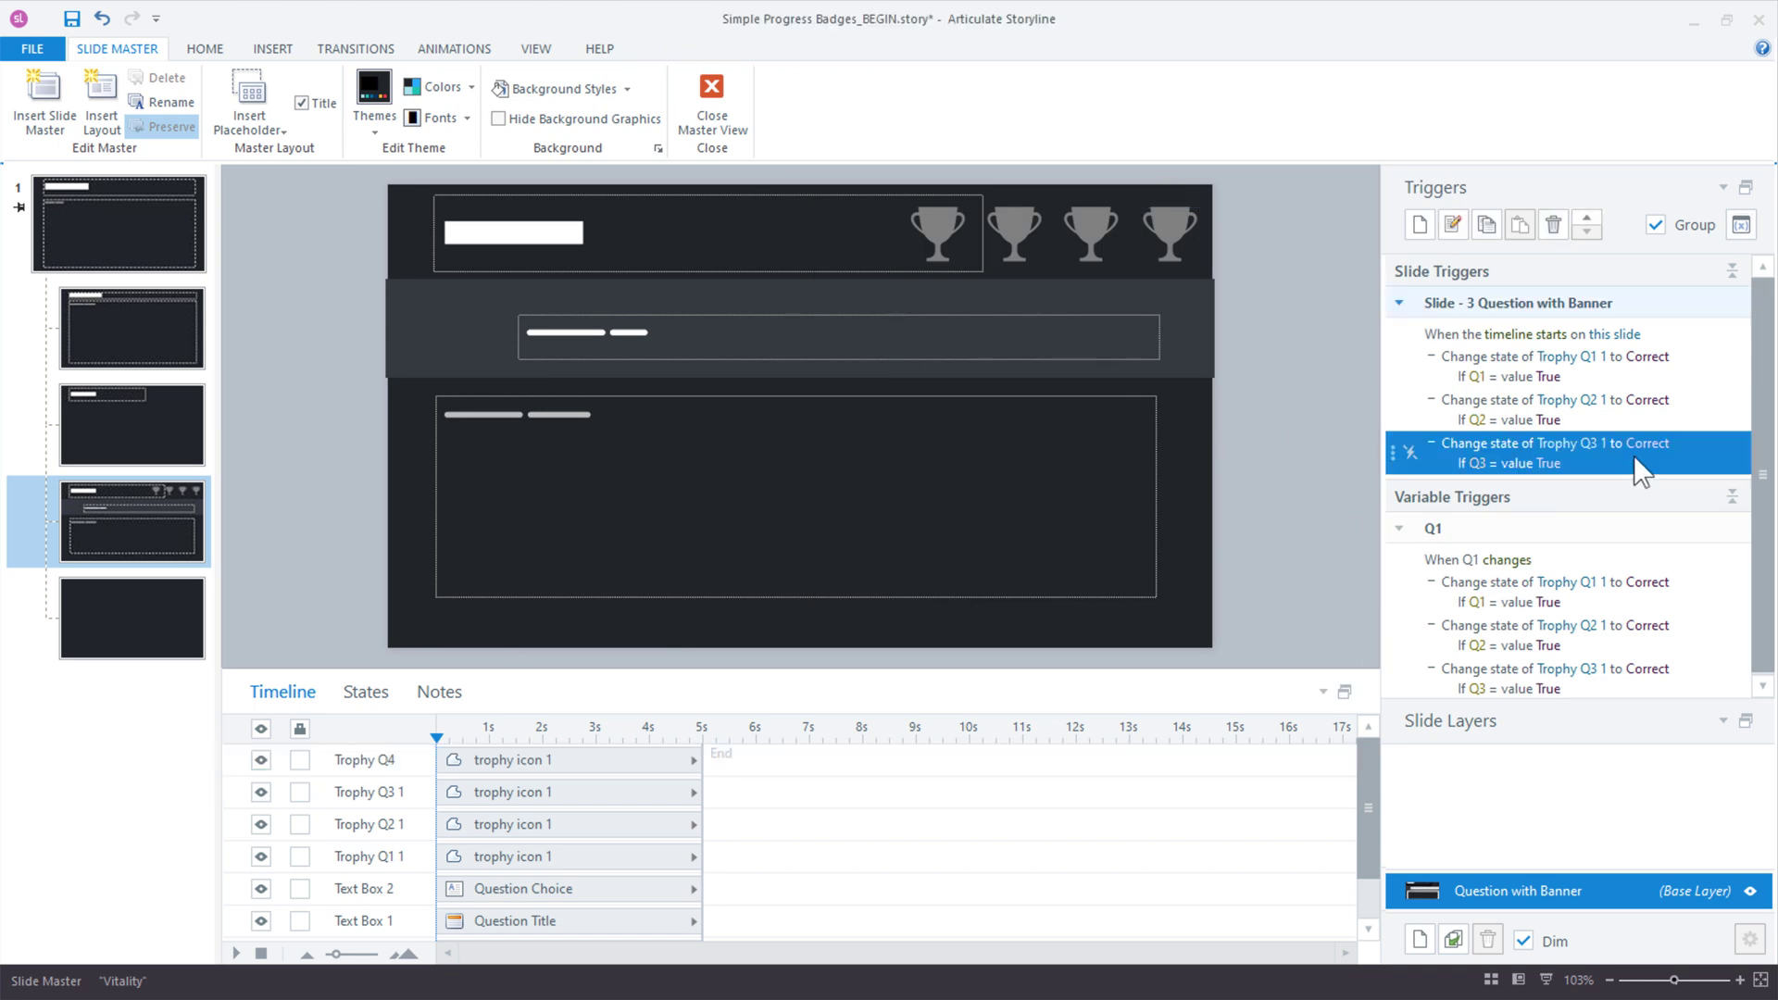
{"action": "scroll", "coordinate": [1760, 451], "scroll_direction": "down", "scroll_amount": 1}
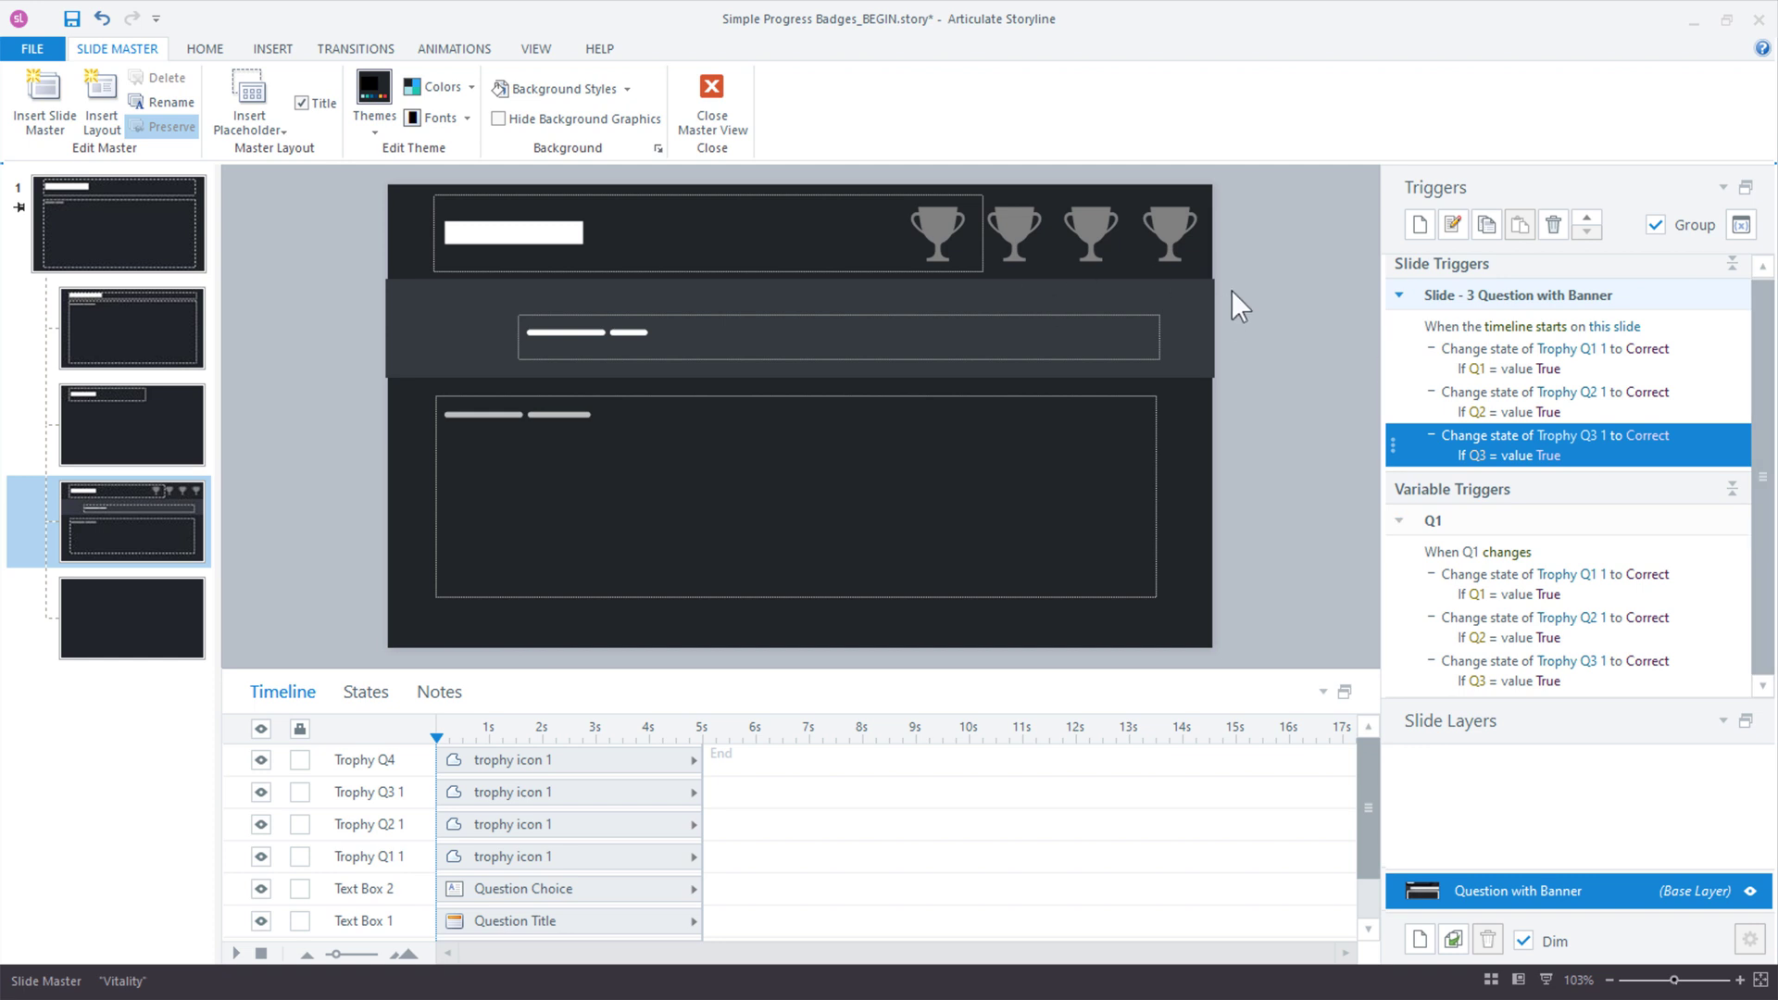
{"action": "left_click_drag", "start_coordinate": [1317, 314], "coordinate": [1061, 180]}
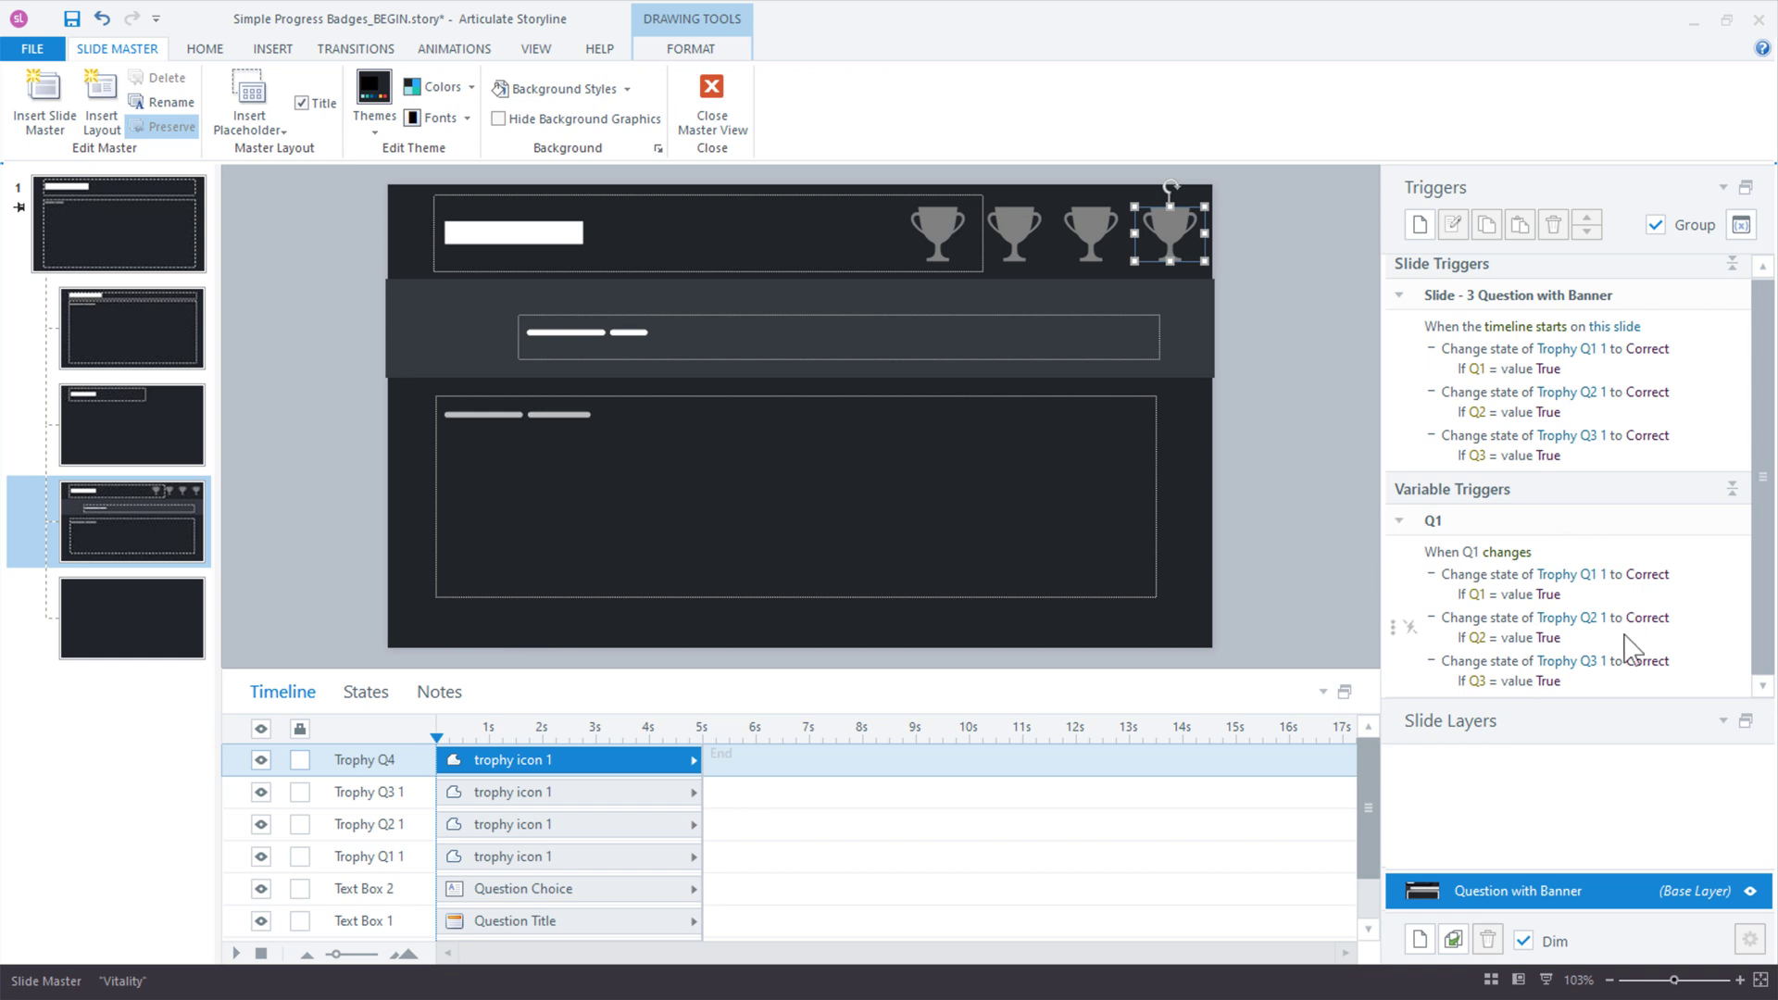
{"action": "left_click", "coordinate": [710, 93]}
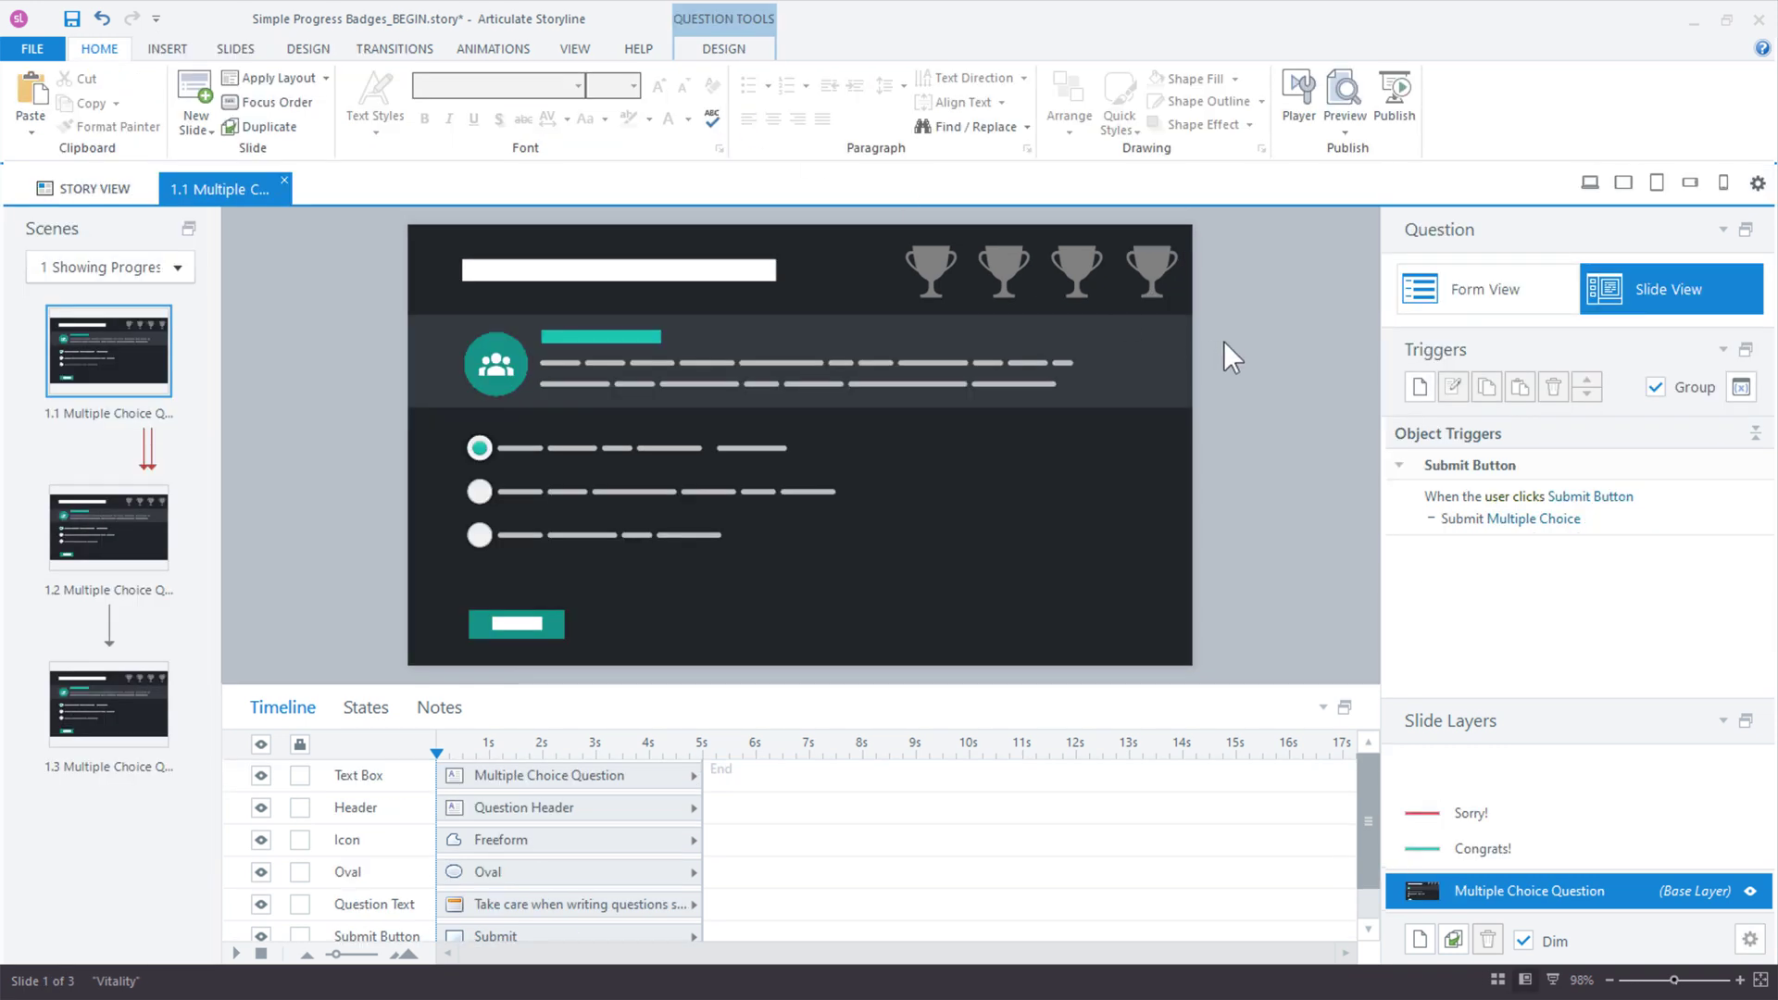